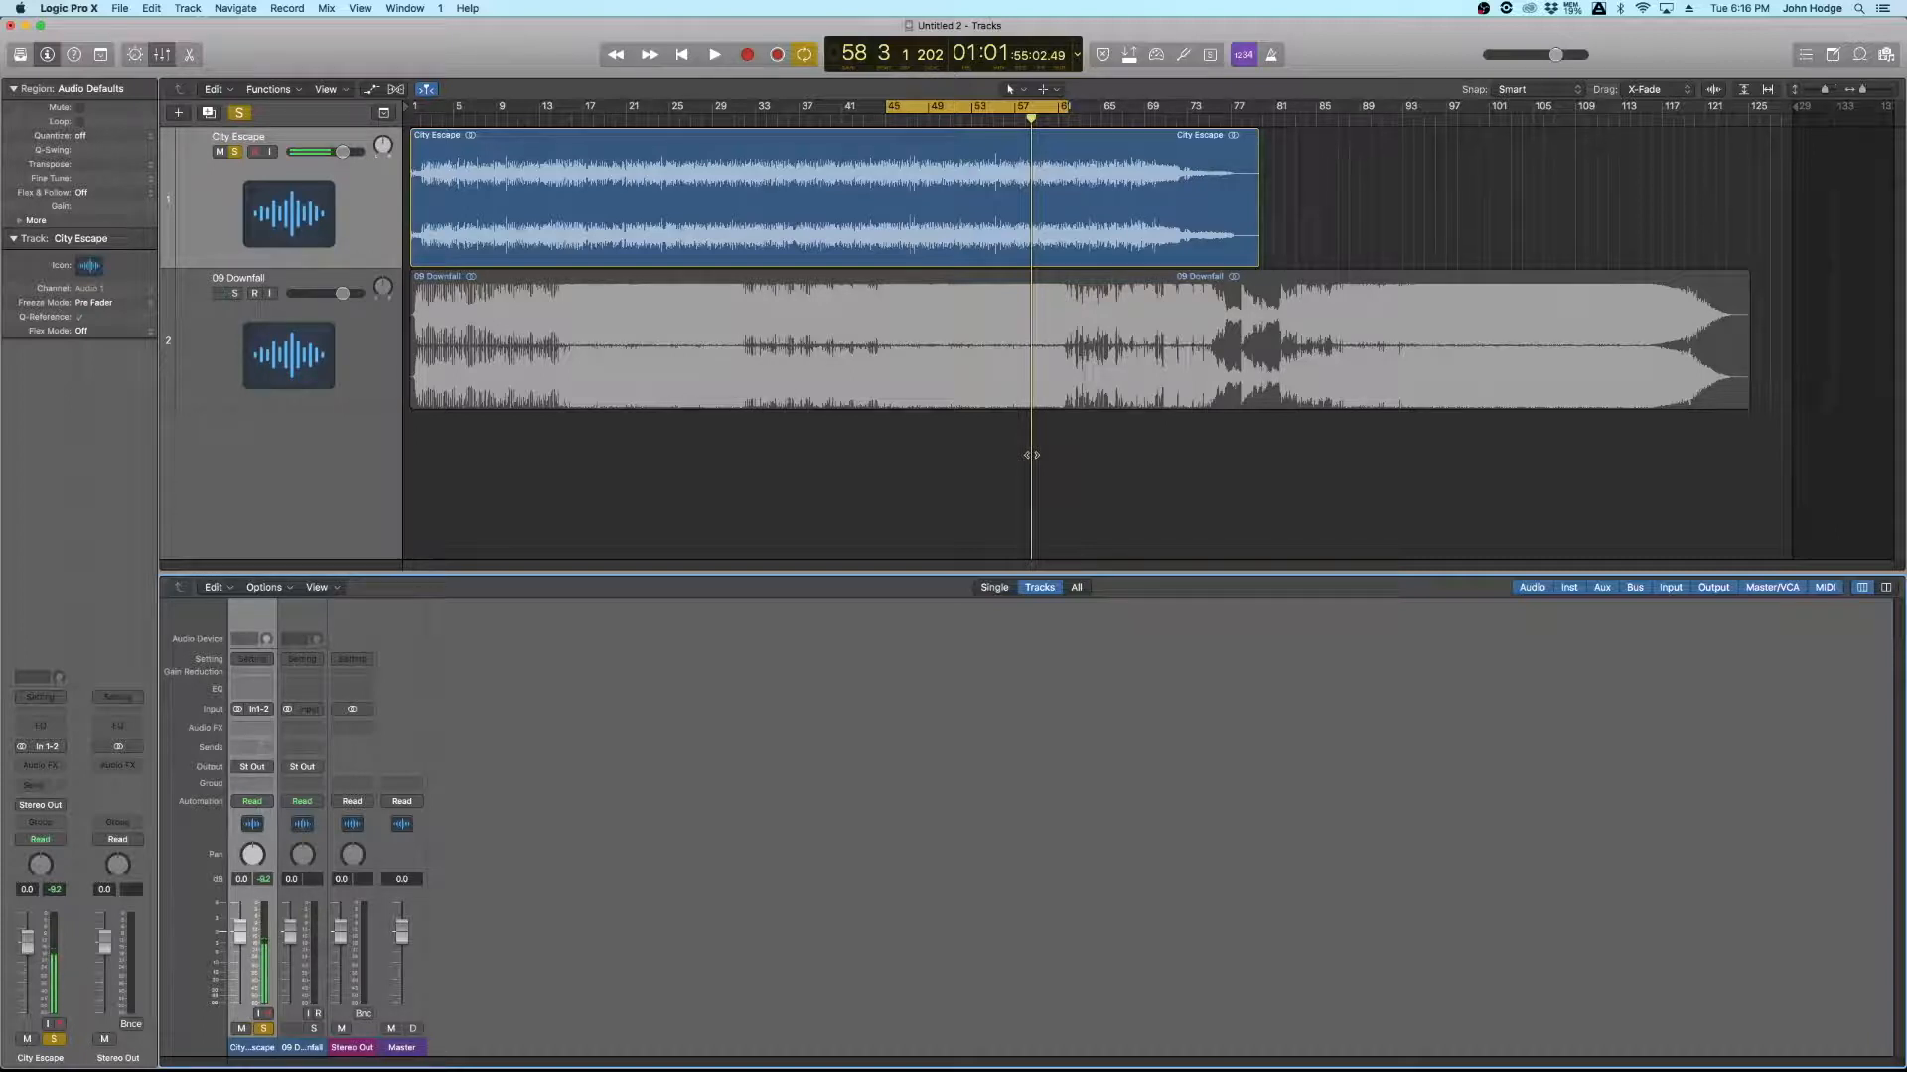
# Step: Play the soloed City Escape track briefly within the cycle range to check its level
pyautogui.click(911, 220)
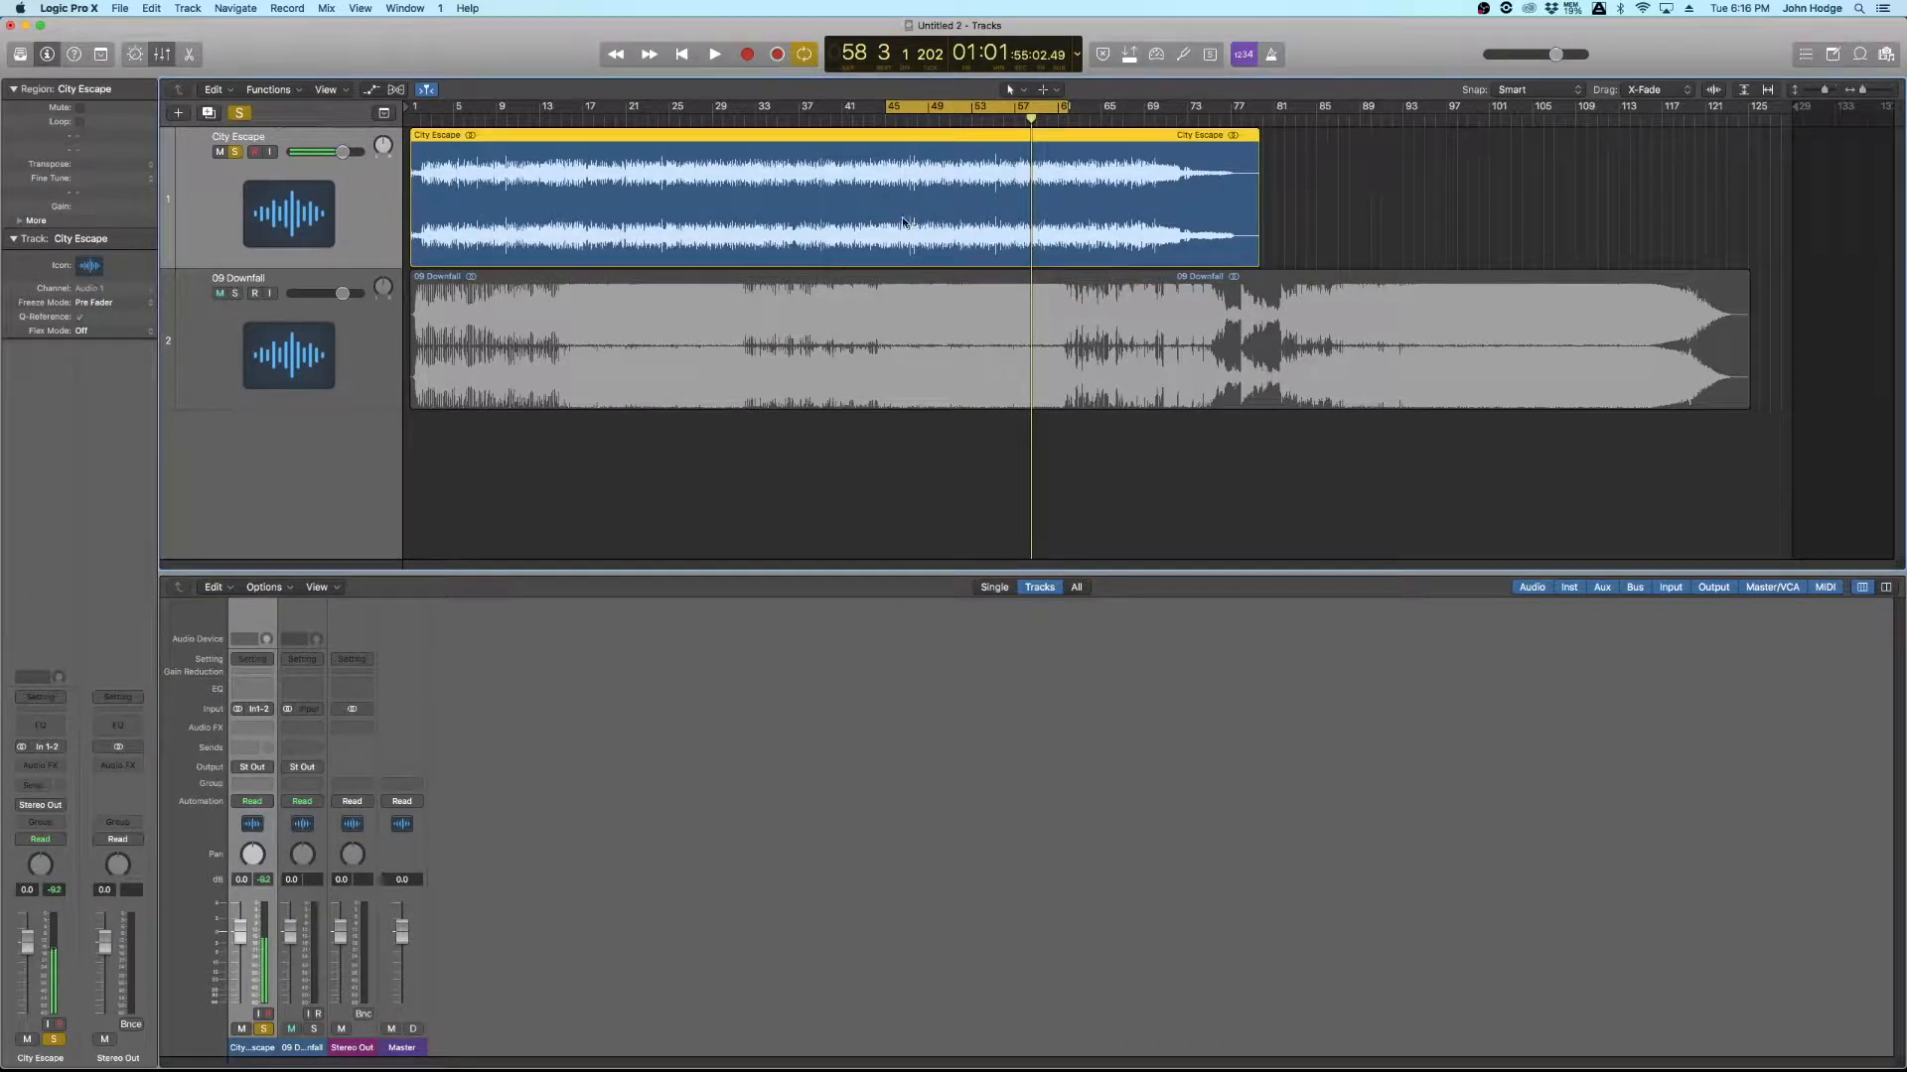
pyautogui.press('space')
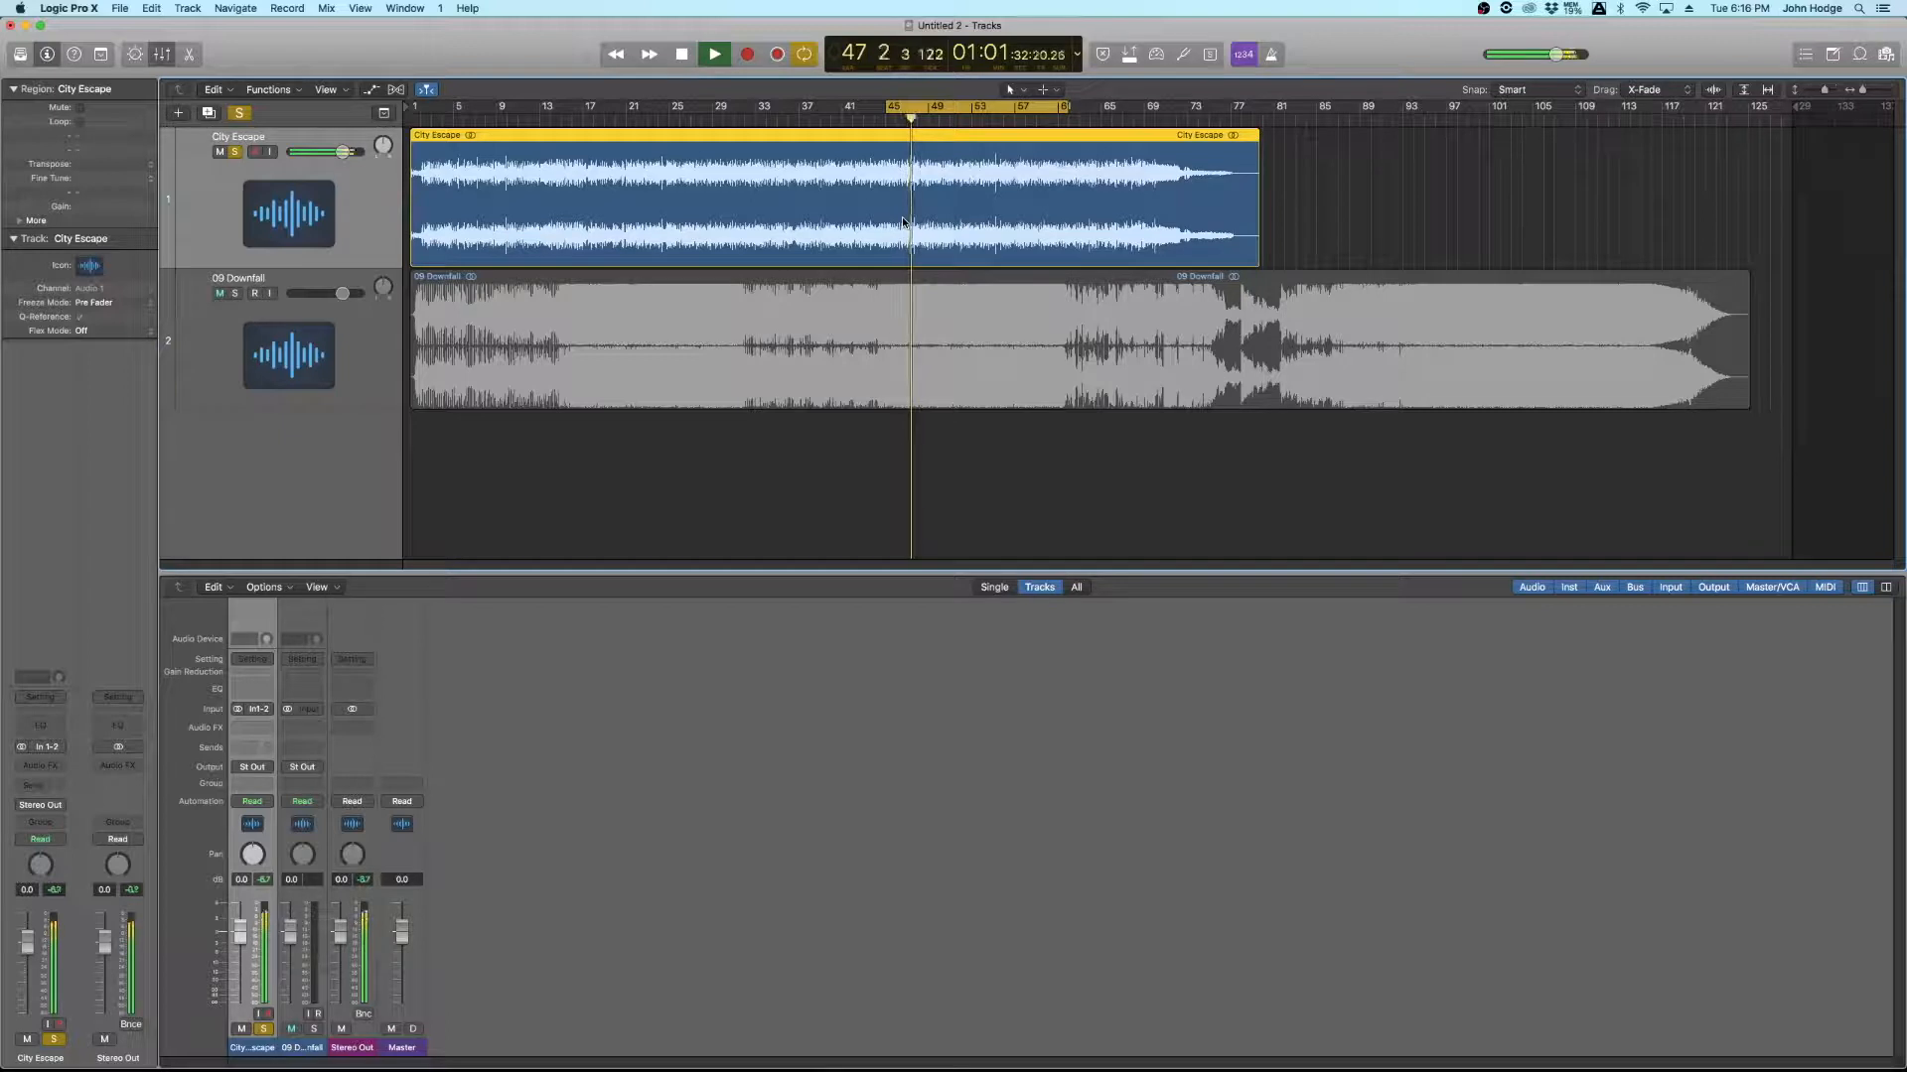
pyautogui.press('space')
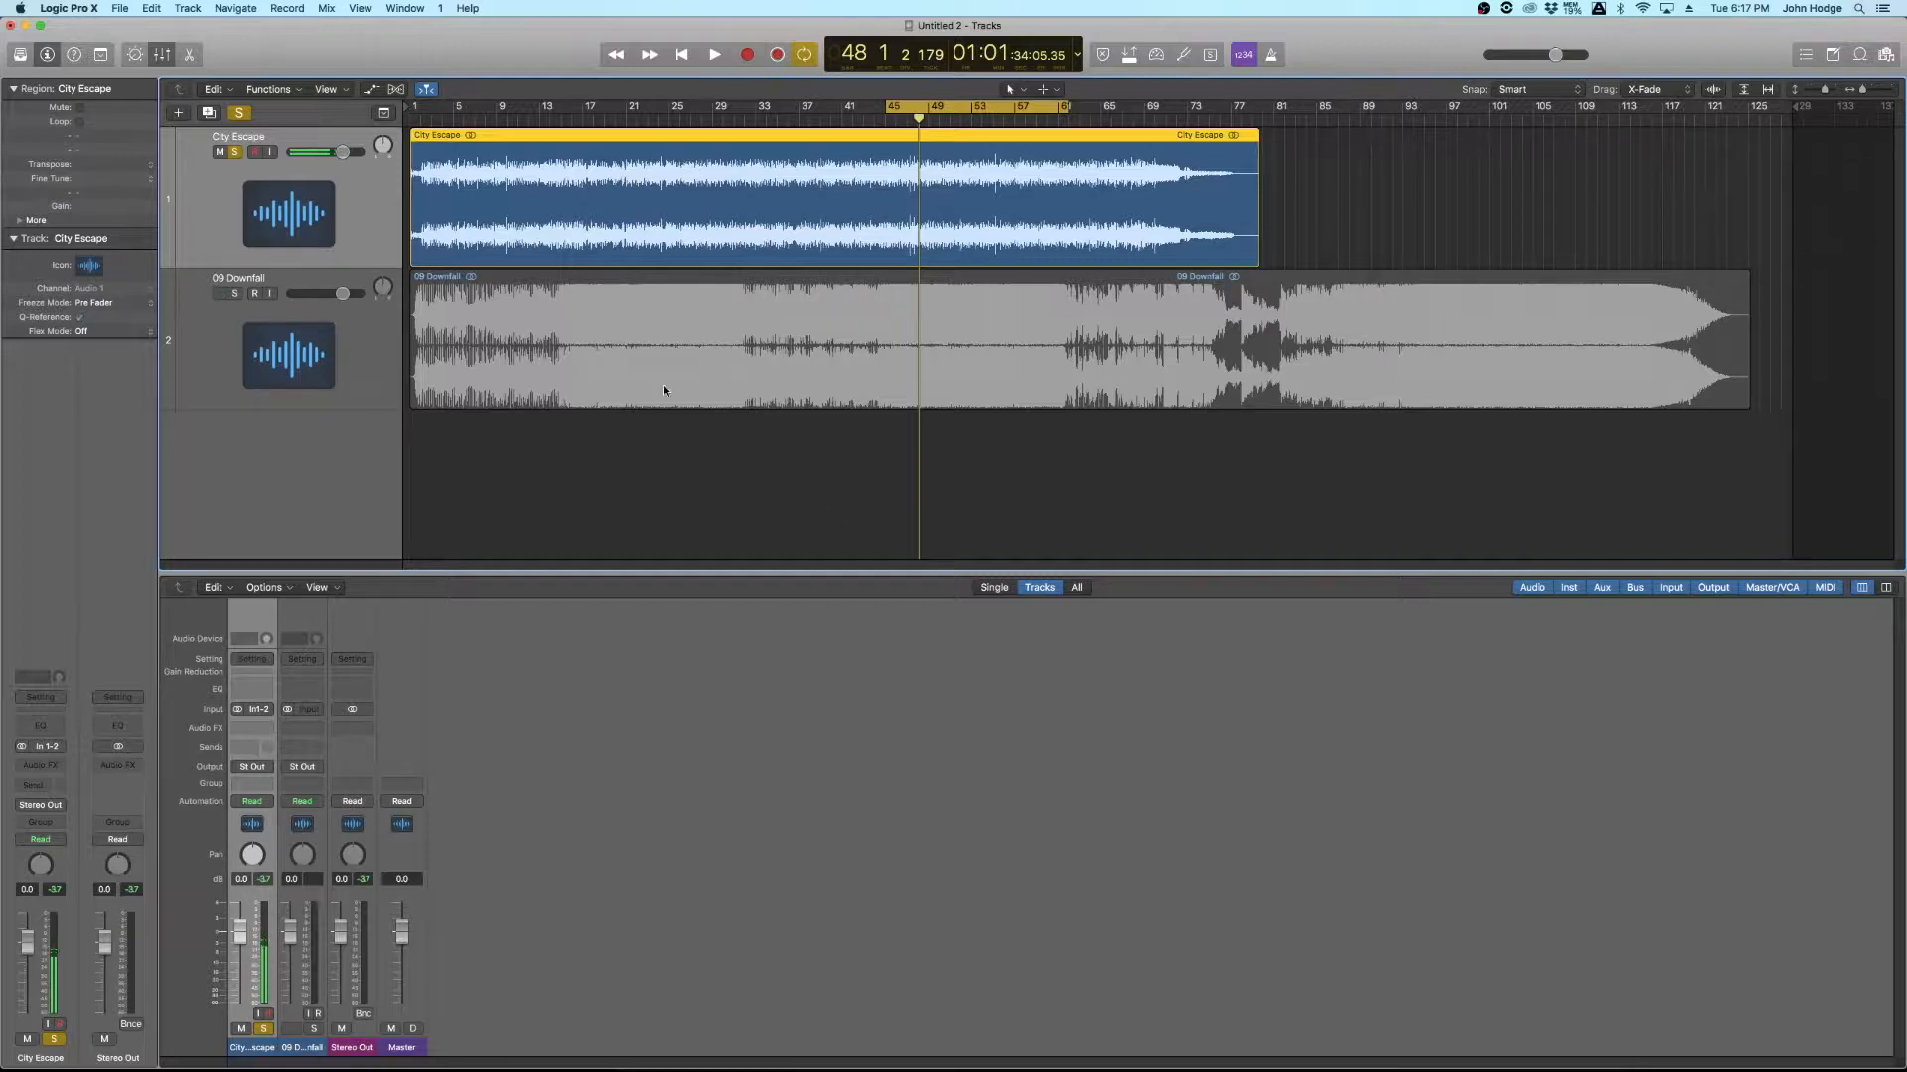
# Step: Solo only the 09 Downfall reference track and play it briefly for comparison
pyautogui.keyDown('alt'); pyautogui.click(235, 294); pyautogui.keyUp('alt')
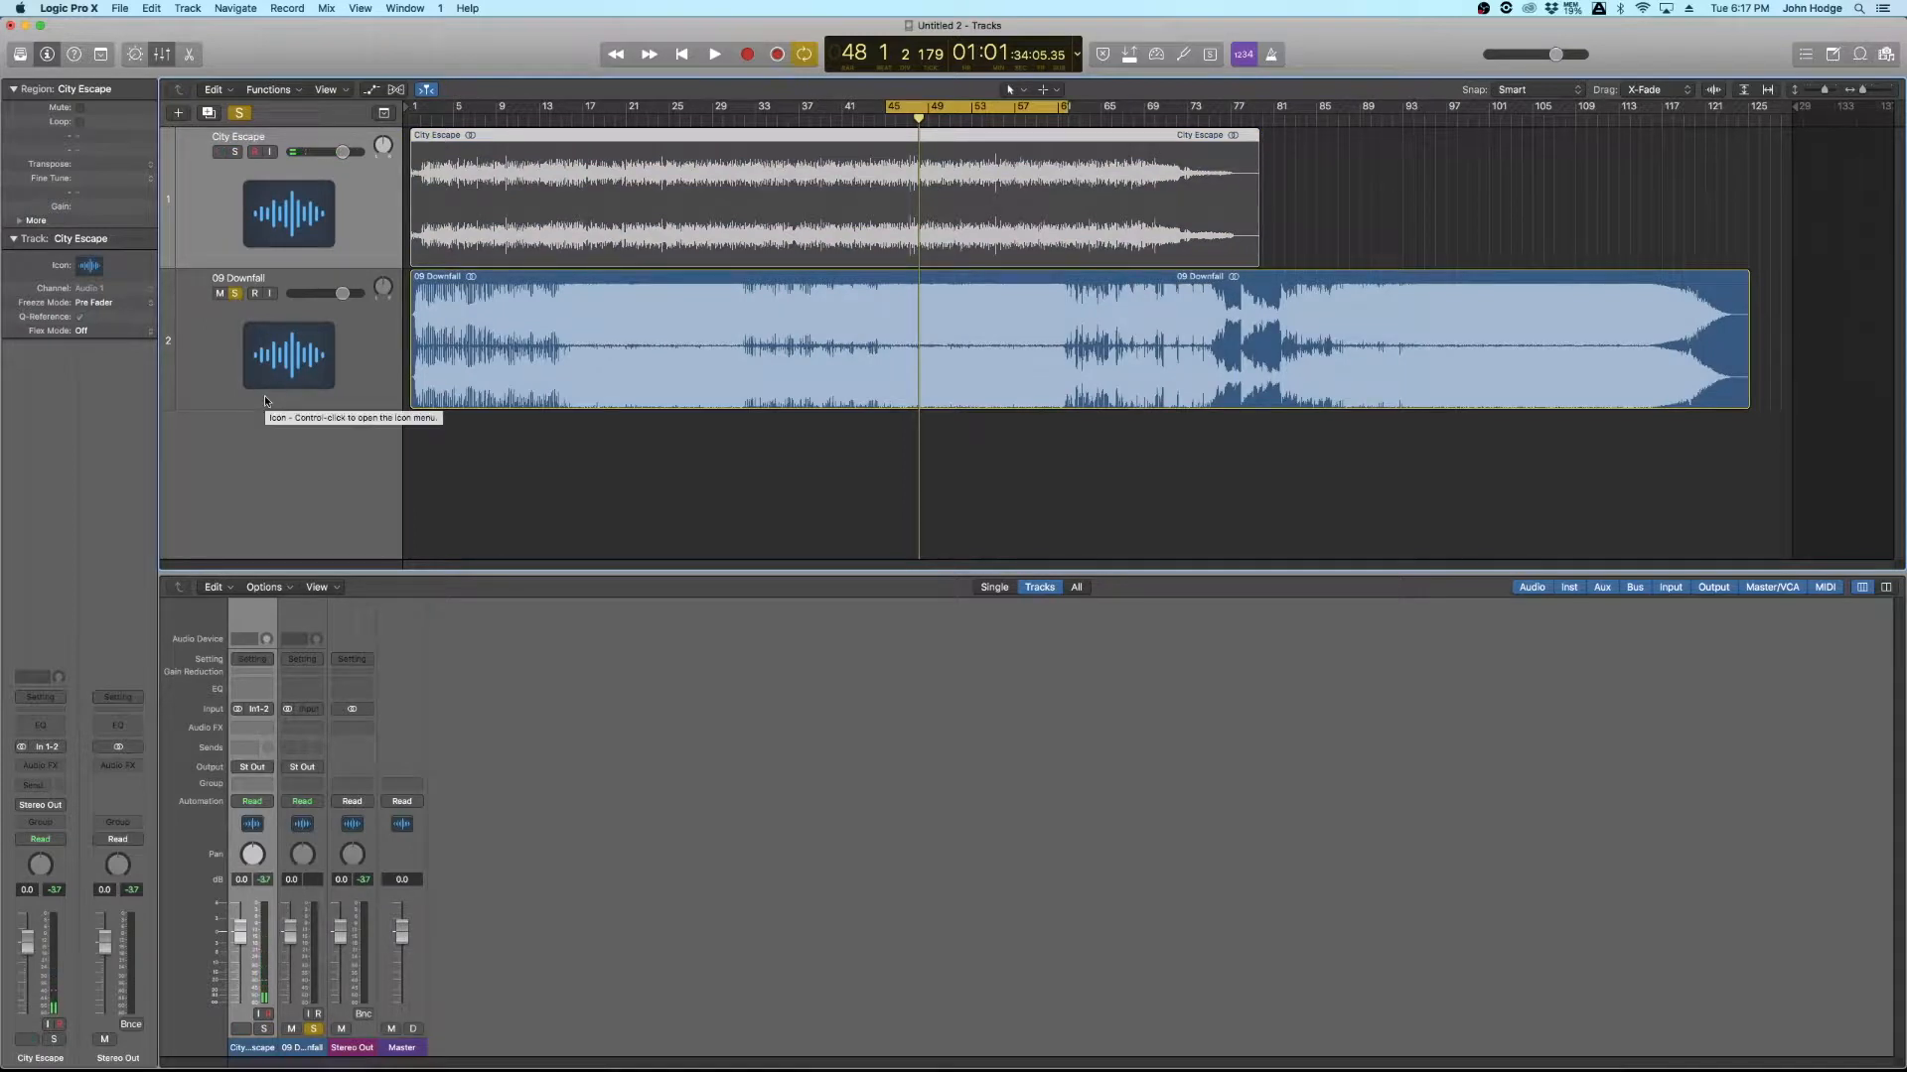
pyautogui.press('space')
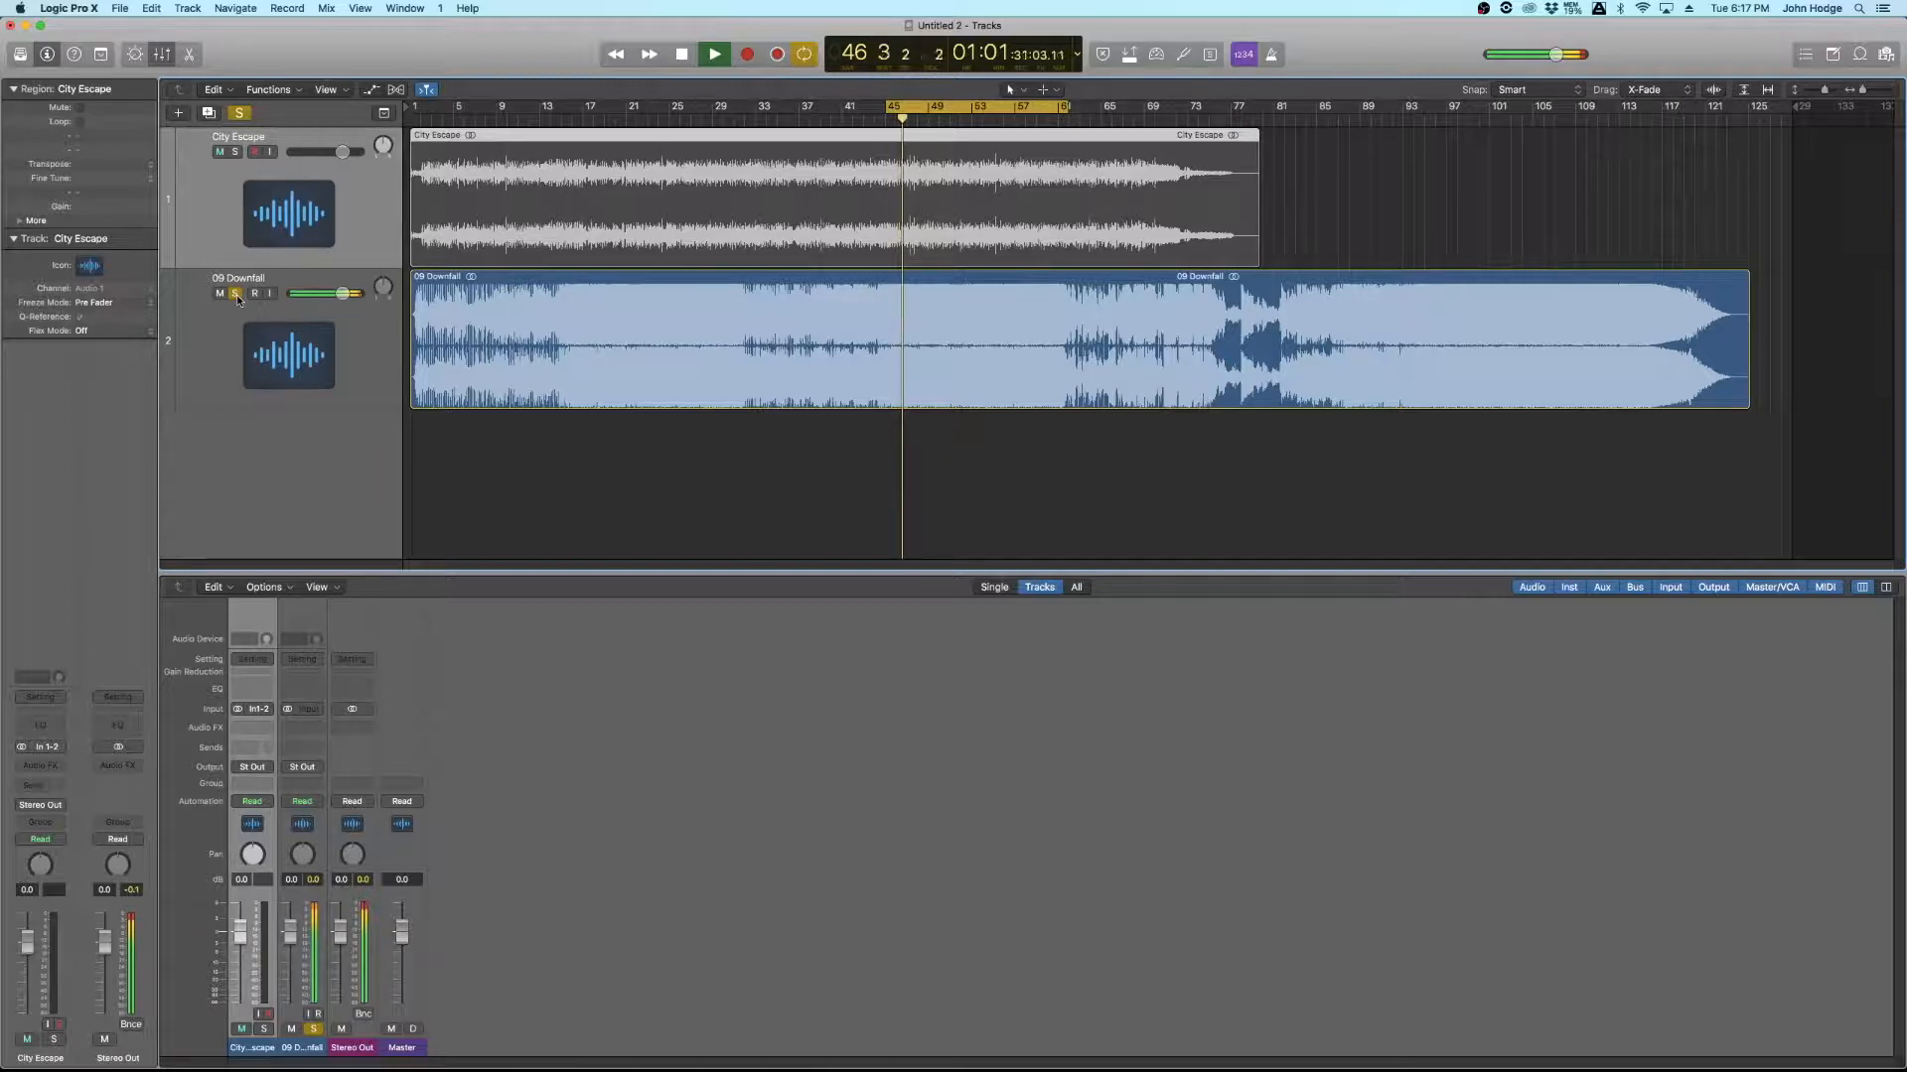
pyautogui.press('space')
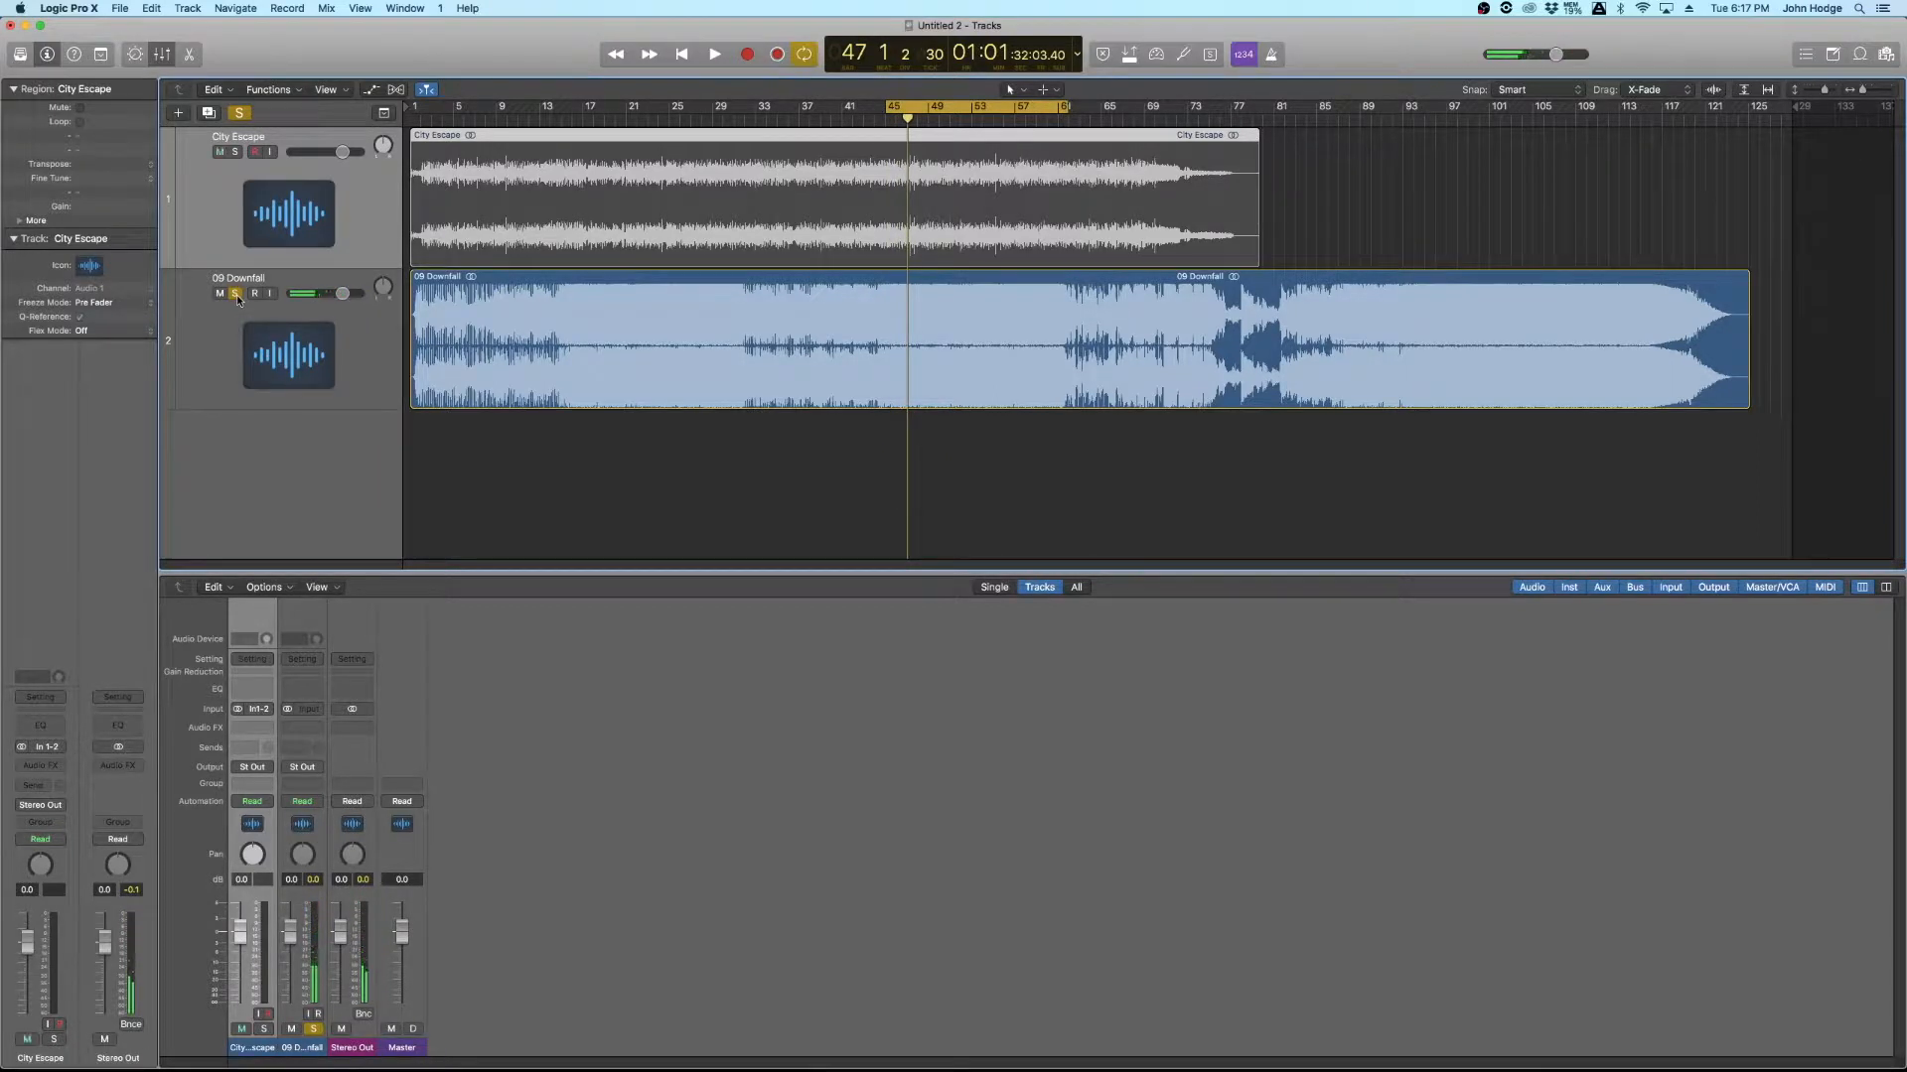
# Step: Switch the solo back to City Escape and lower the 09 Downfall track's volume to -9.0 dB
pyautogui.click(237, 296)
pyautogui.click(234, 153)
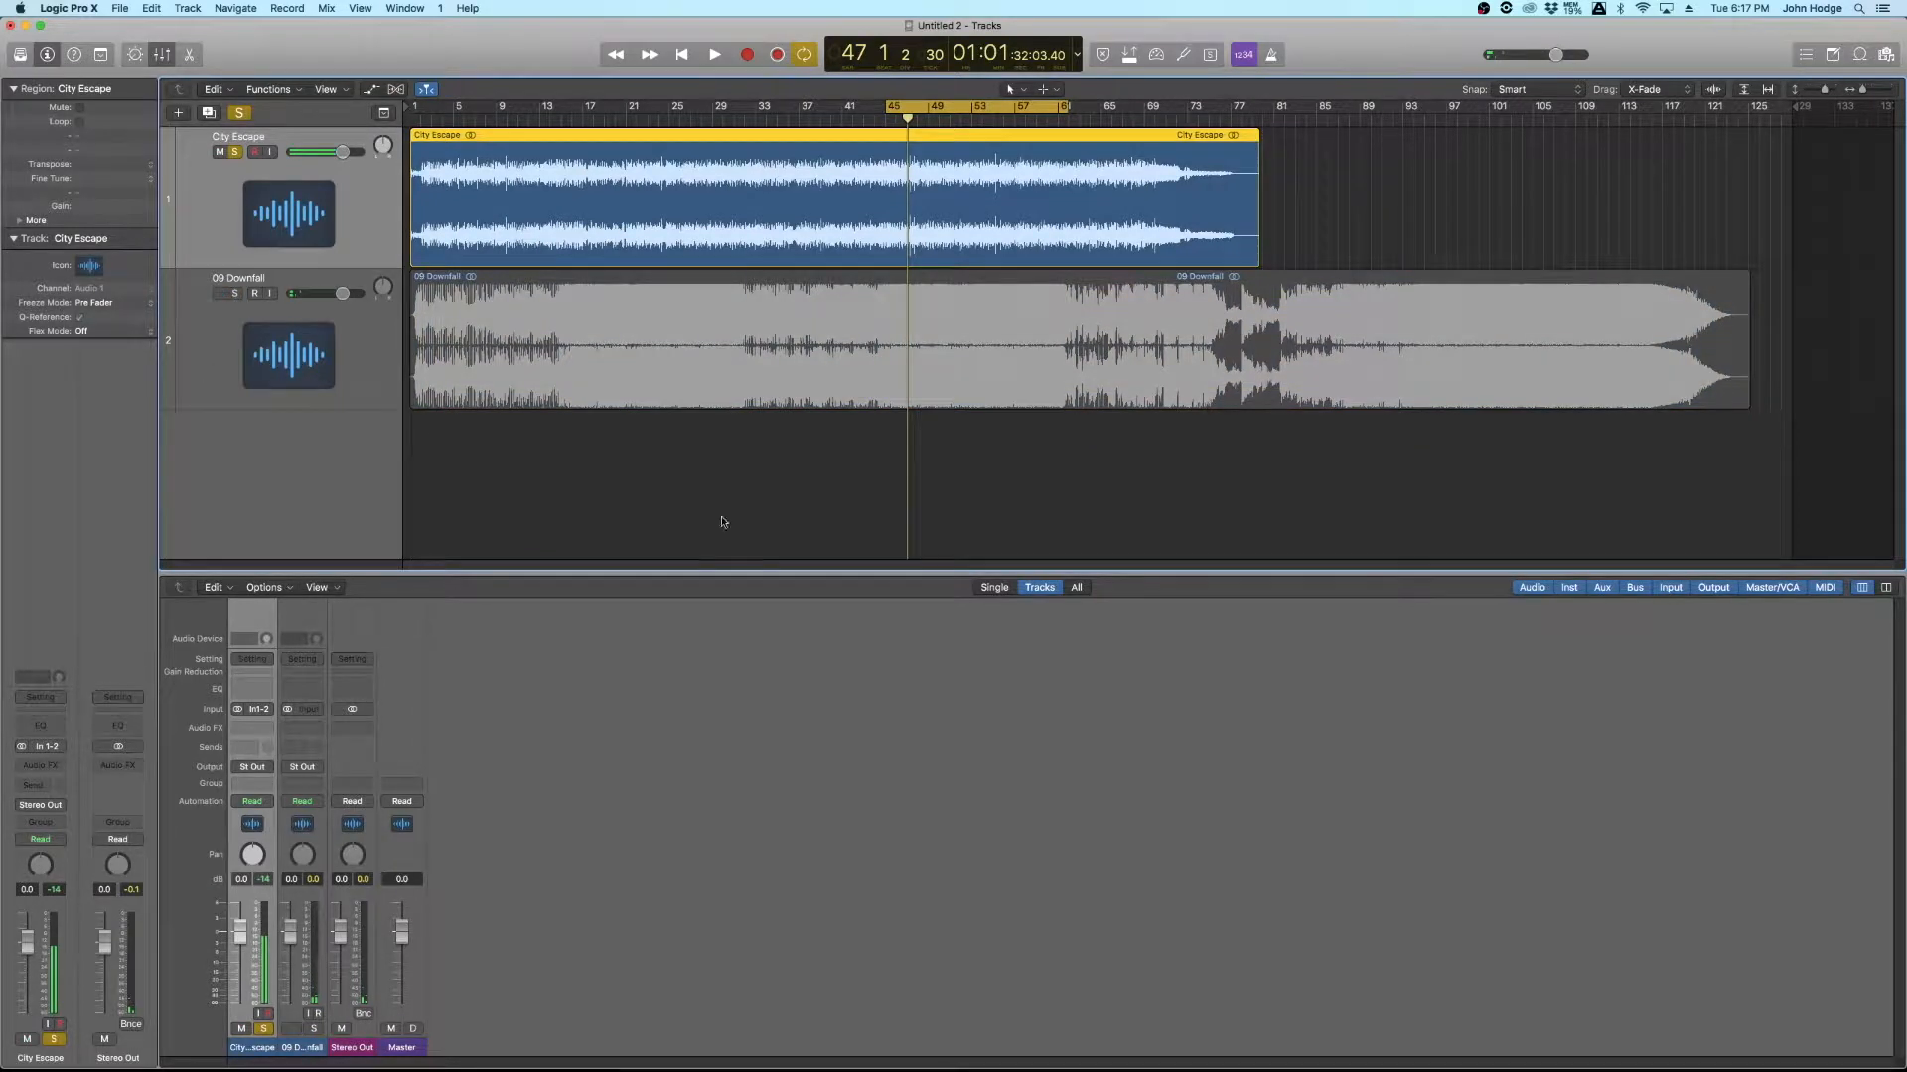
pyautogui.click(344, 321)
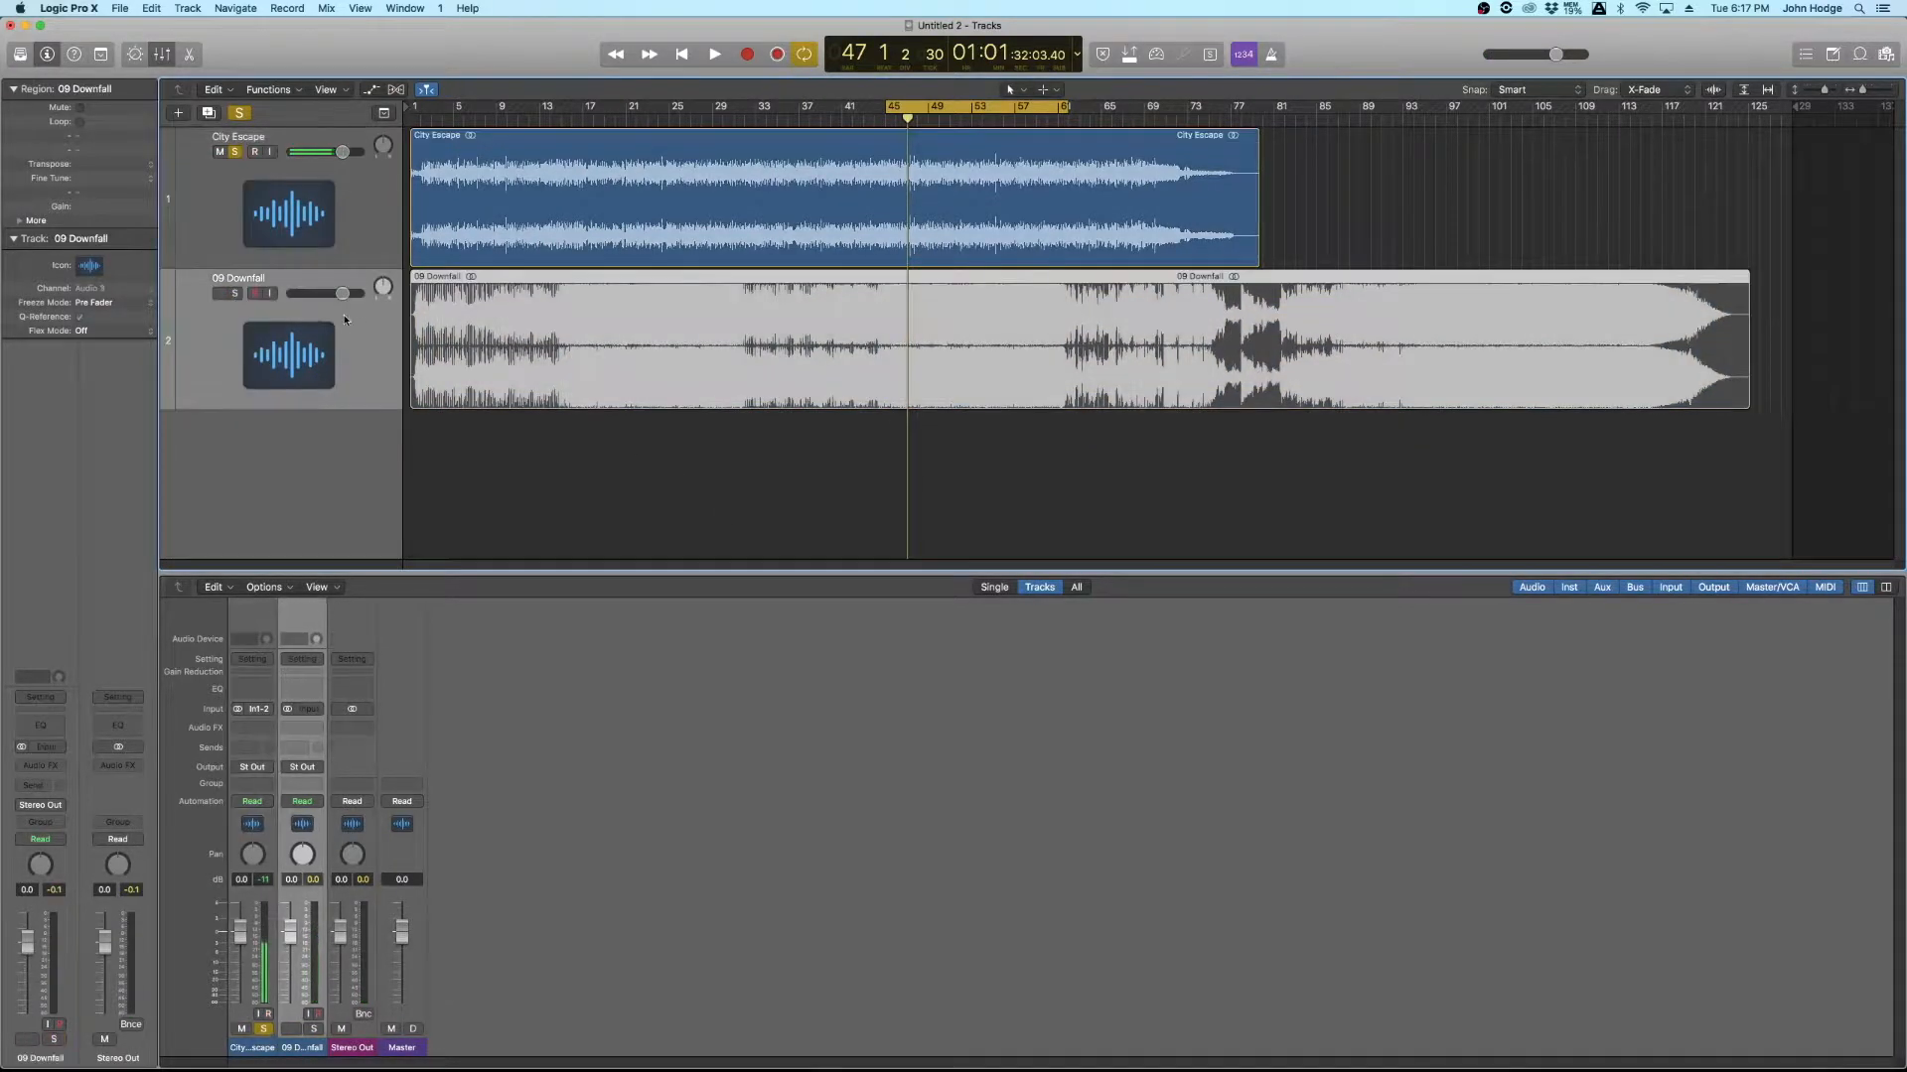
pyautogui.moveTo(339, 294); pyautogui.dragTo(319, 294)
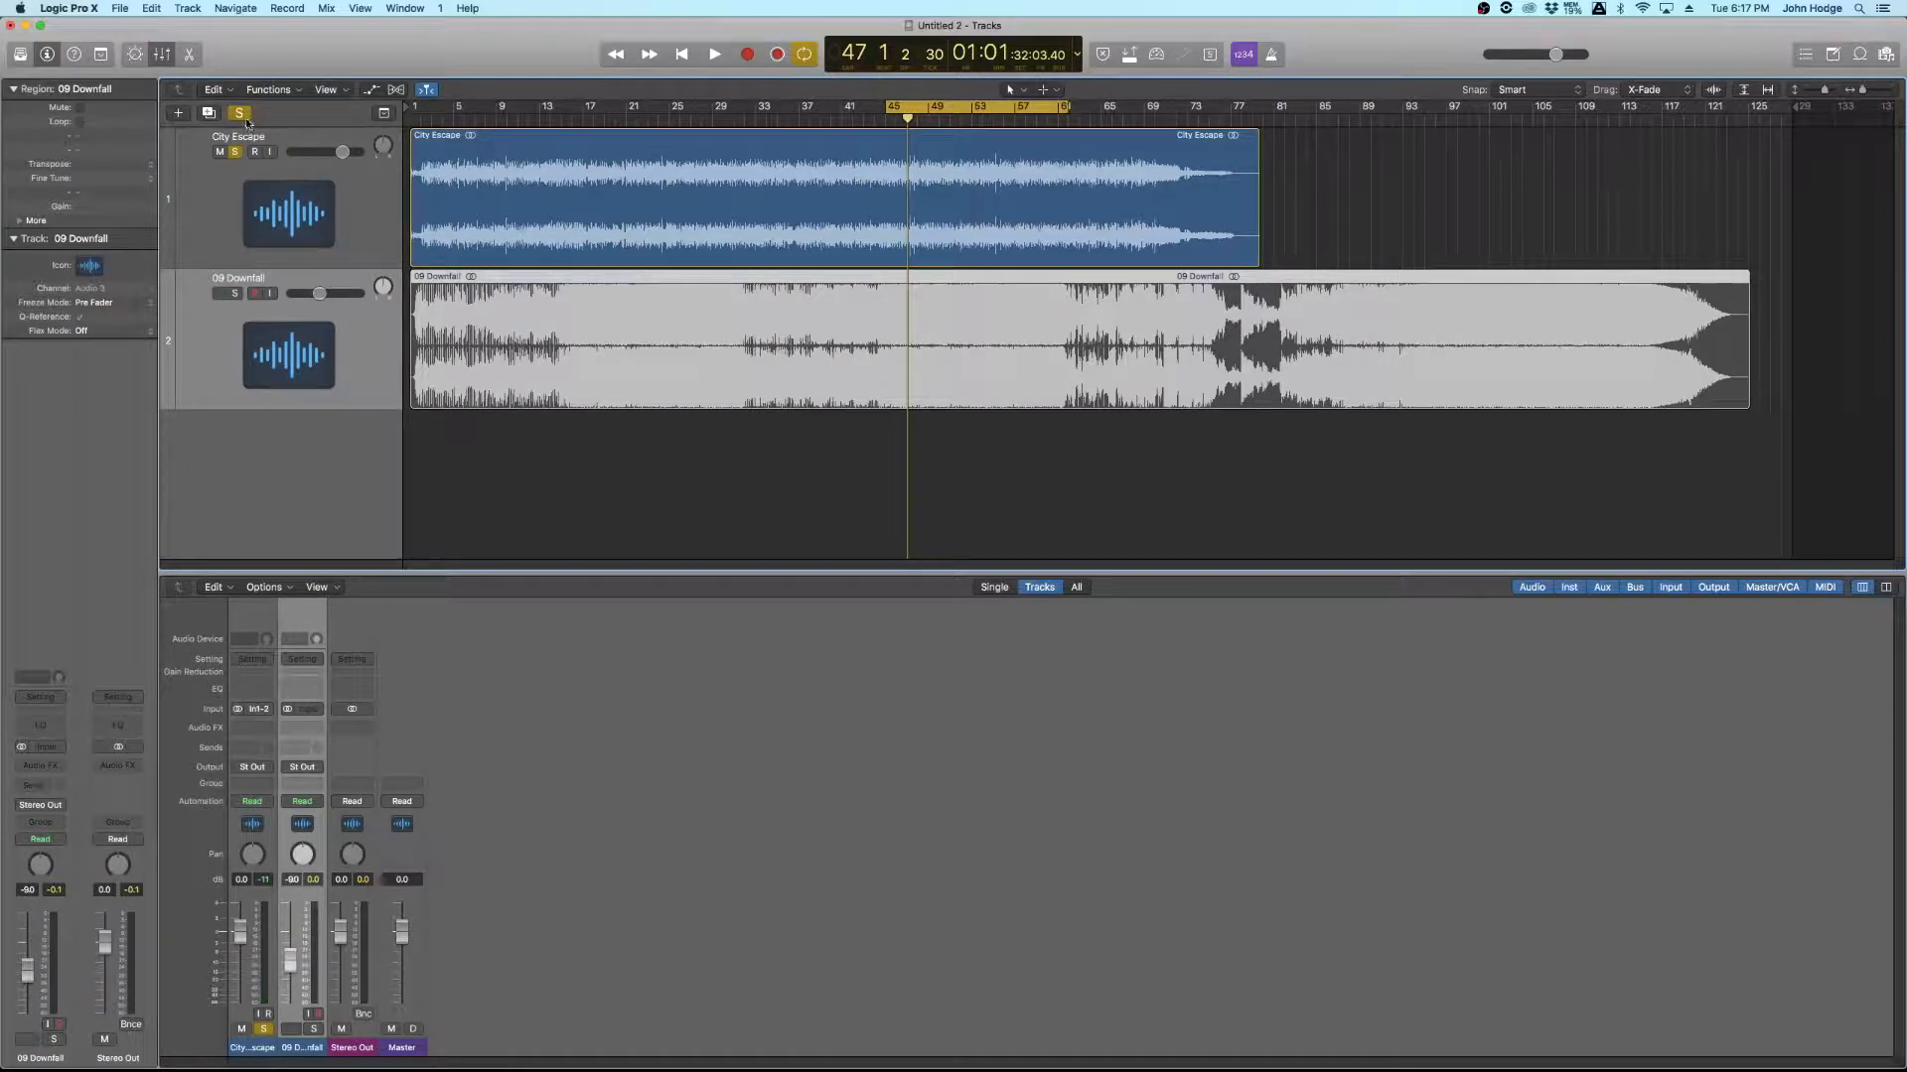
# Step: Toggle City Escape's solo off and on, and play the track to check its peak level
pyautogui.click(234, 152)
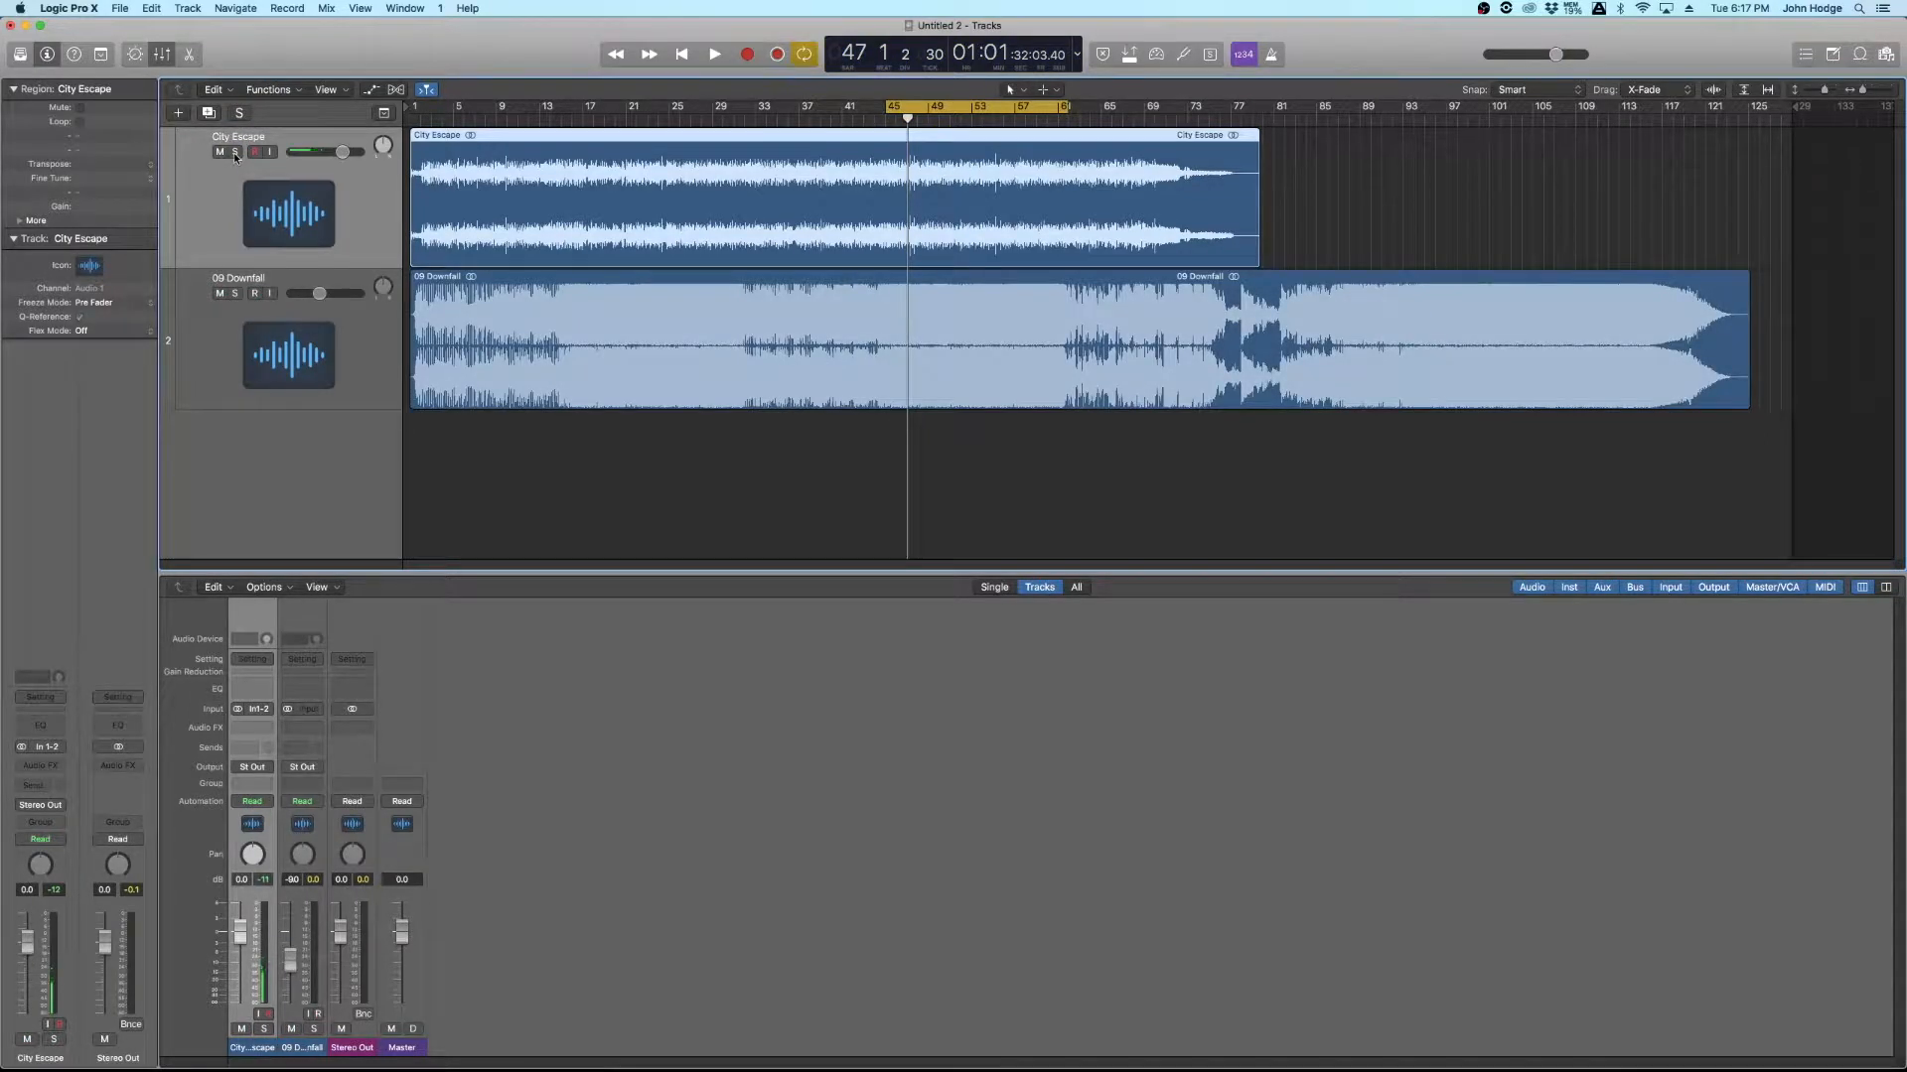
pyautogui.click(234, 152)
pyautogui.press('space')
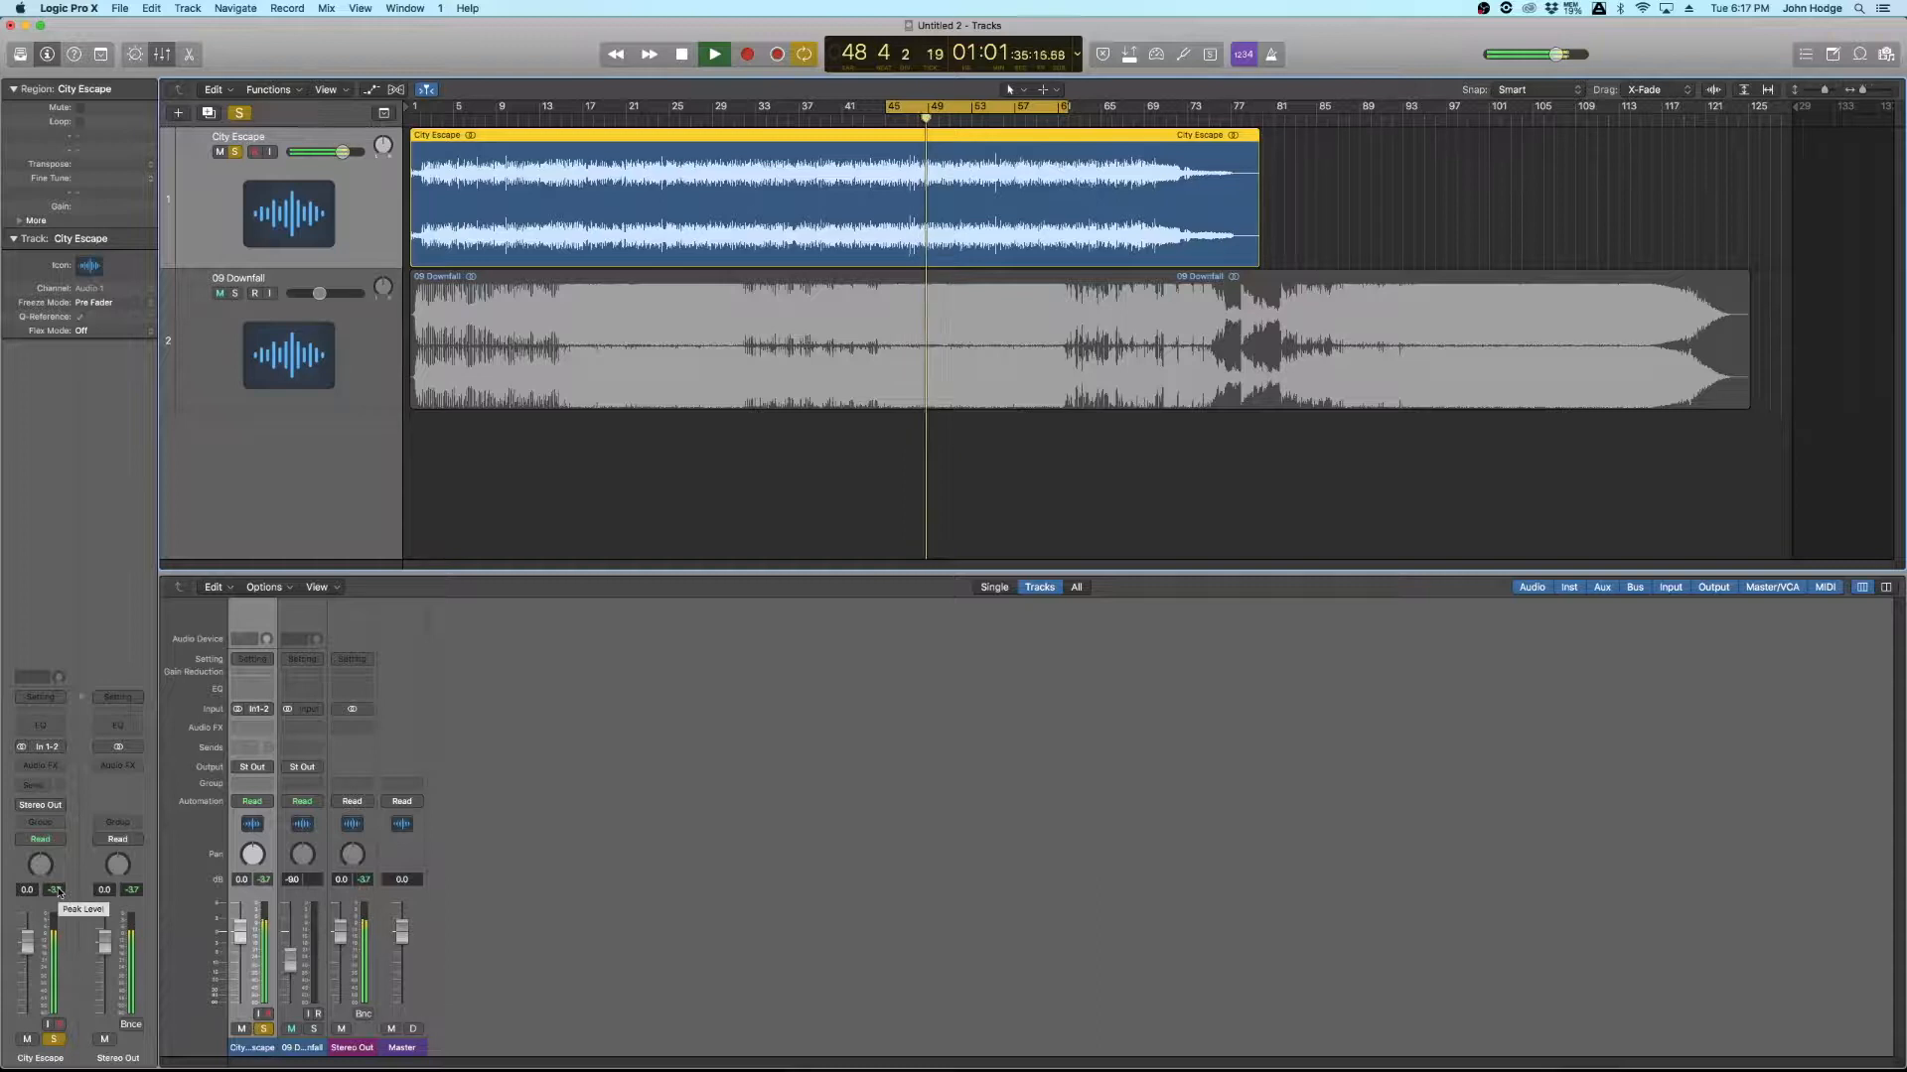
pyautogui.press('space')
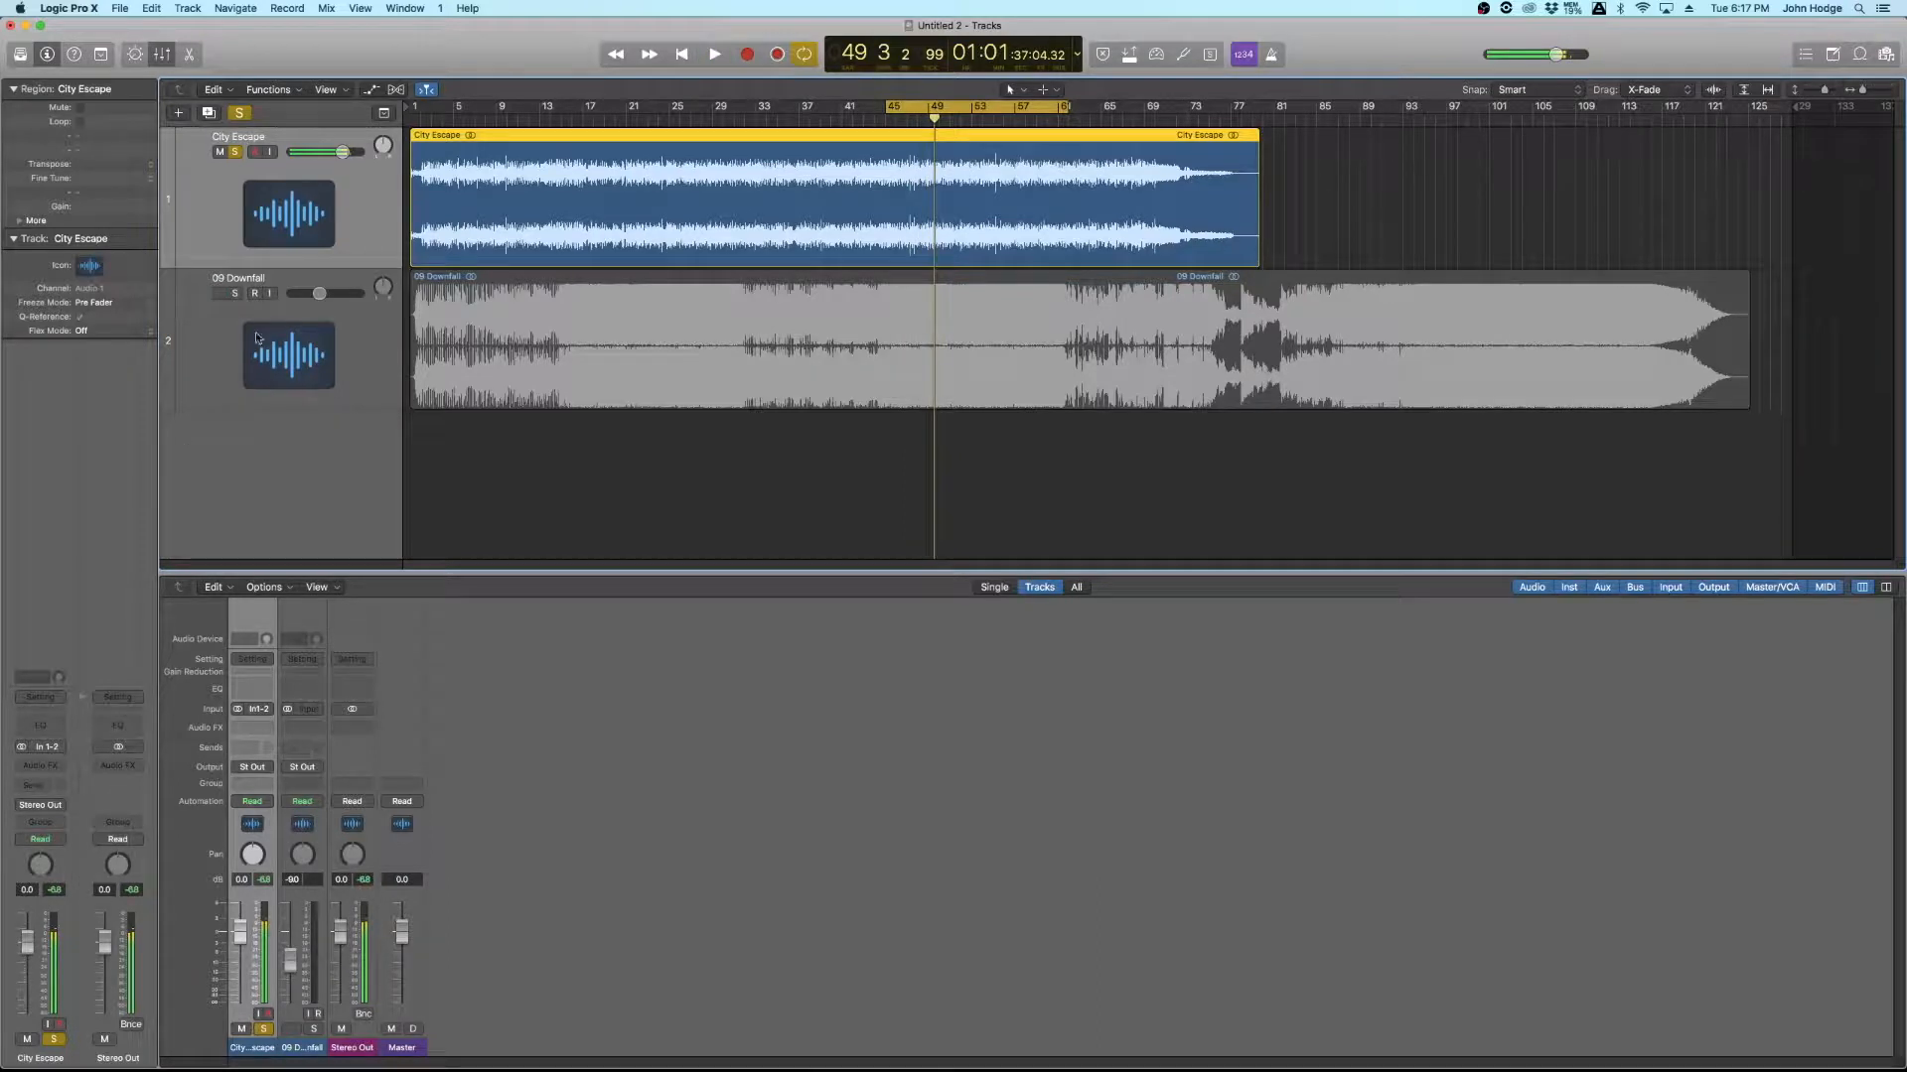
# Step: Solo the 09 Downfall track and adjust its volume to about -7.2 dB during playback to match City Escape's peak level
pyautogui.click(361, 349)
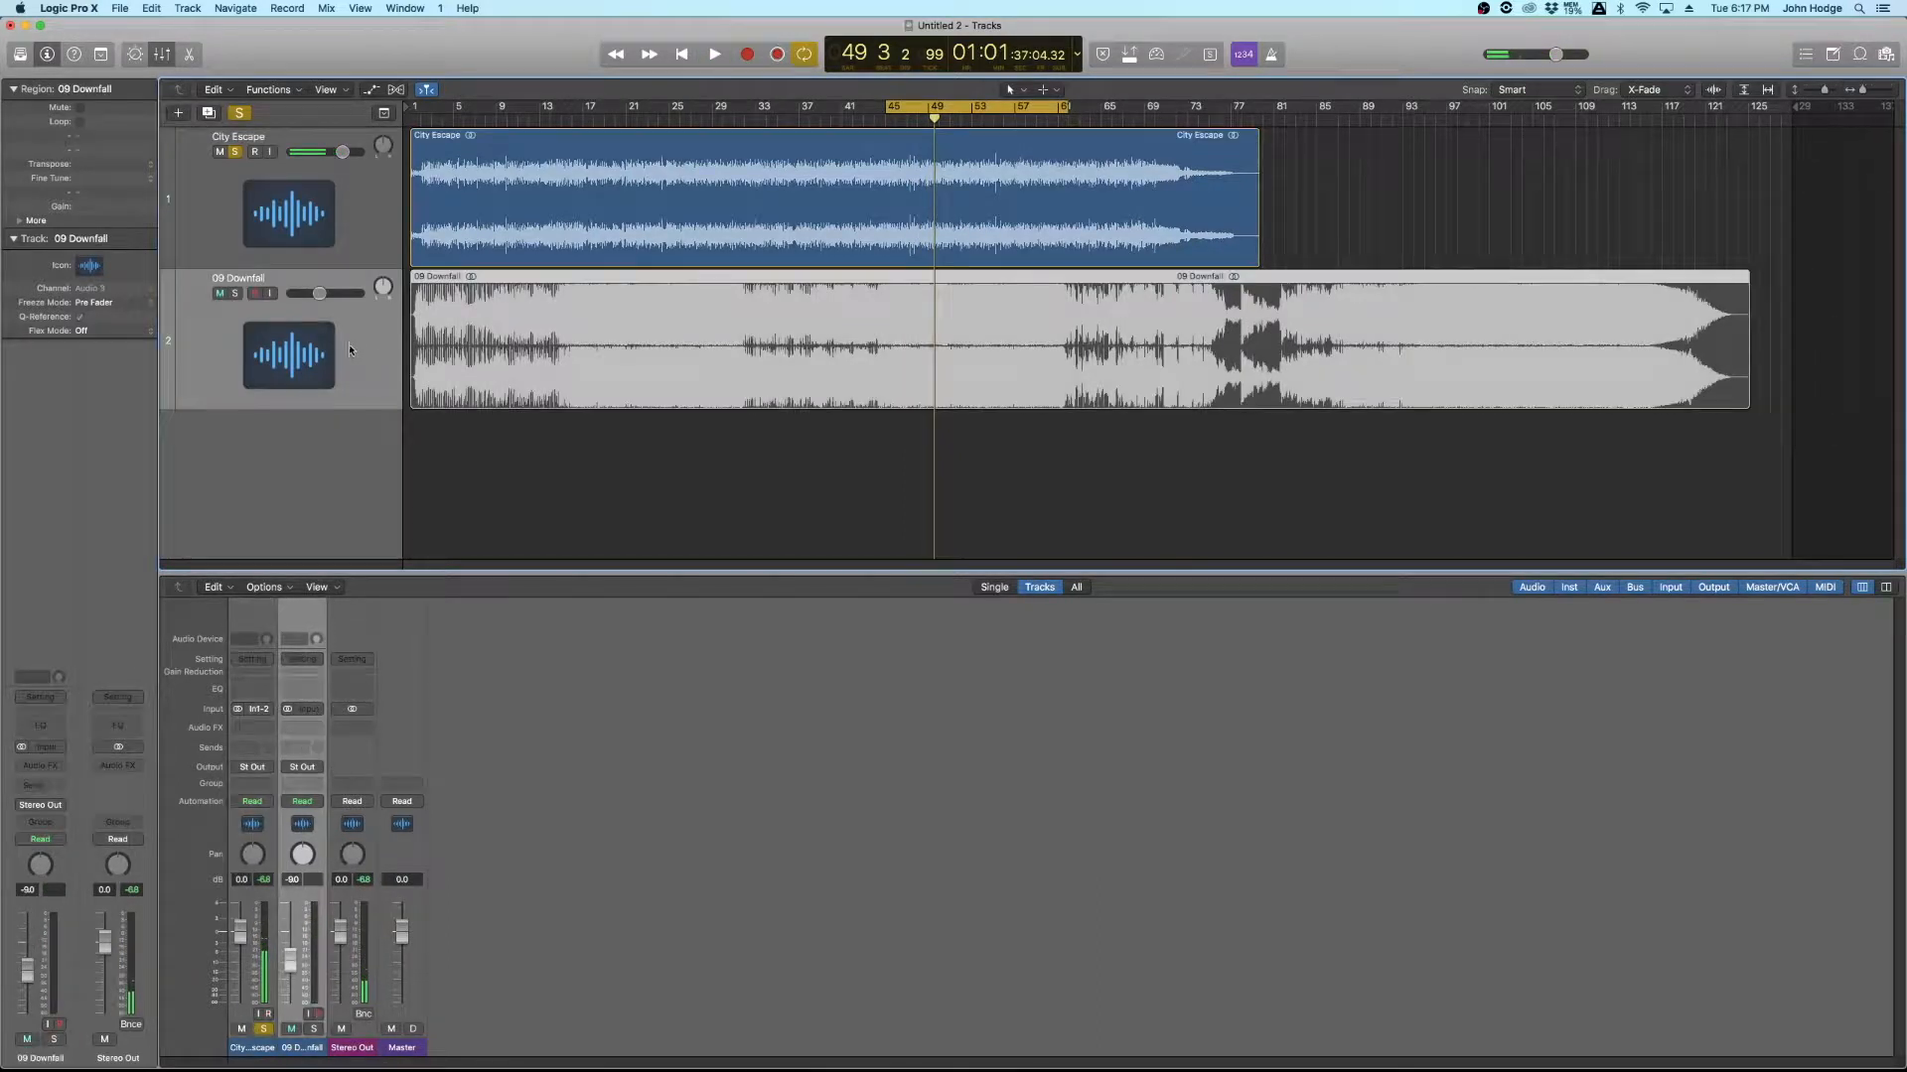
pyautogui.click(236, 294)
pyautogui.moveTo(319, 297); pyautogui.dragTo(315, 294)
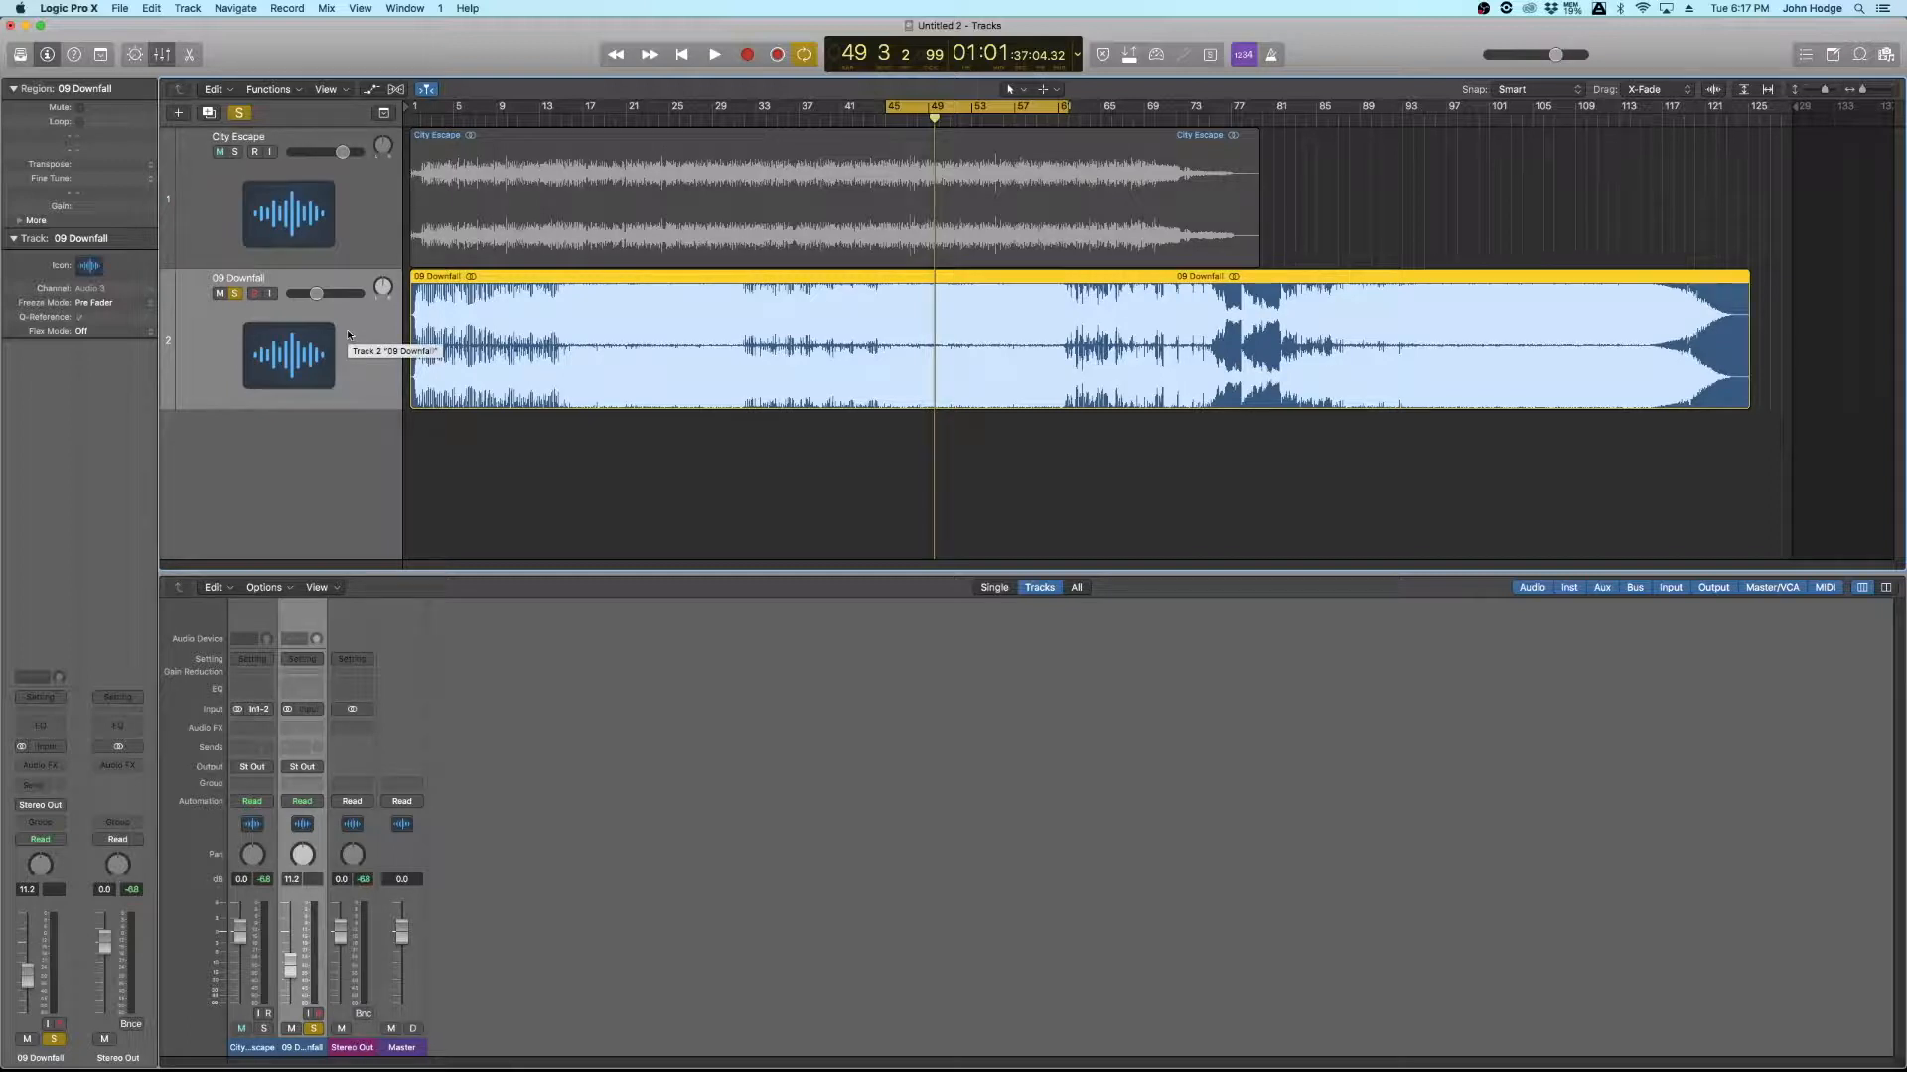
pyautogui.press('space')
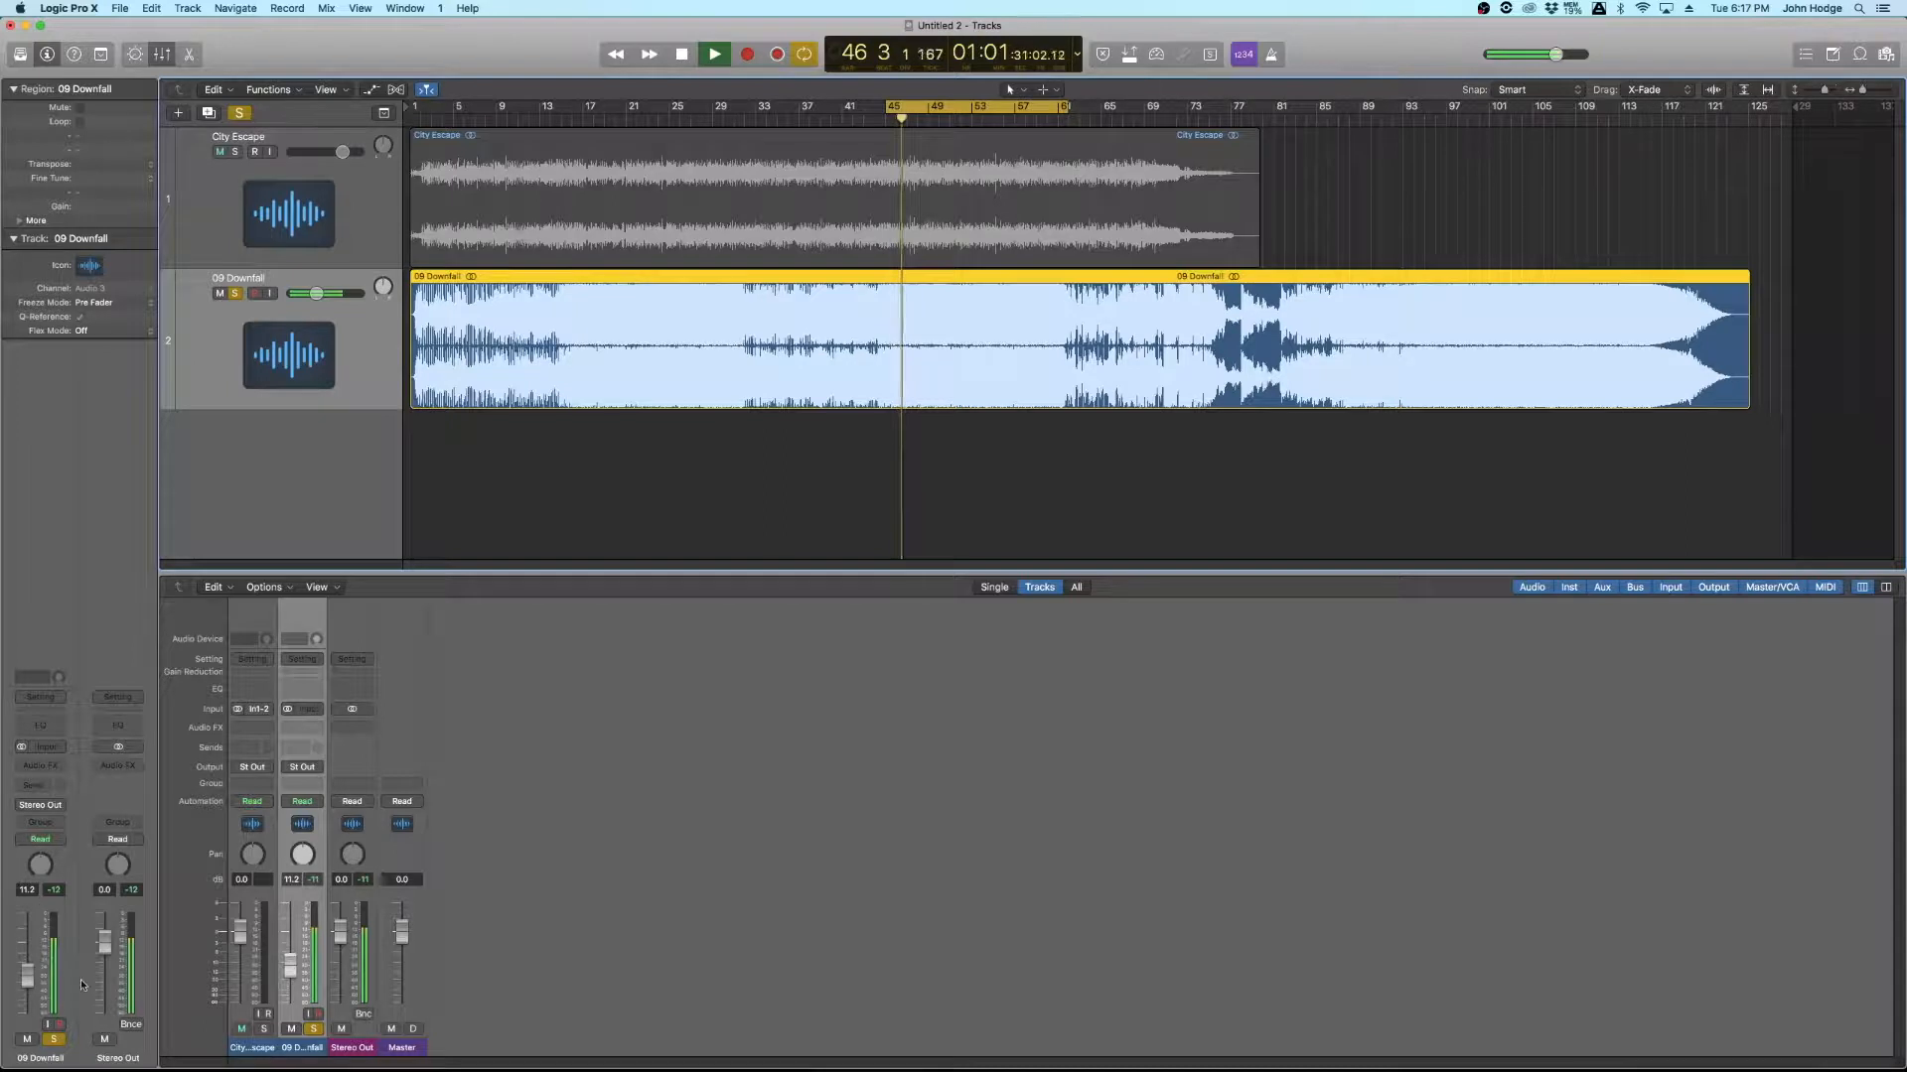
pyautogui.moveTo(24, 985); pyautogui.dragTo(23, 973)
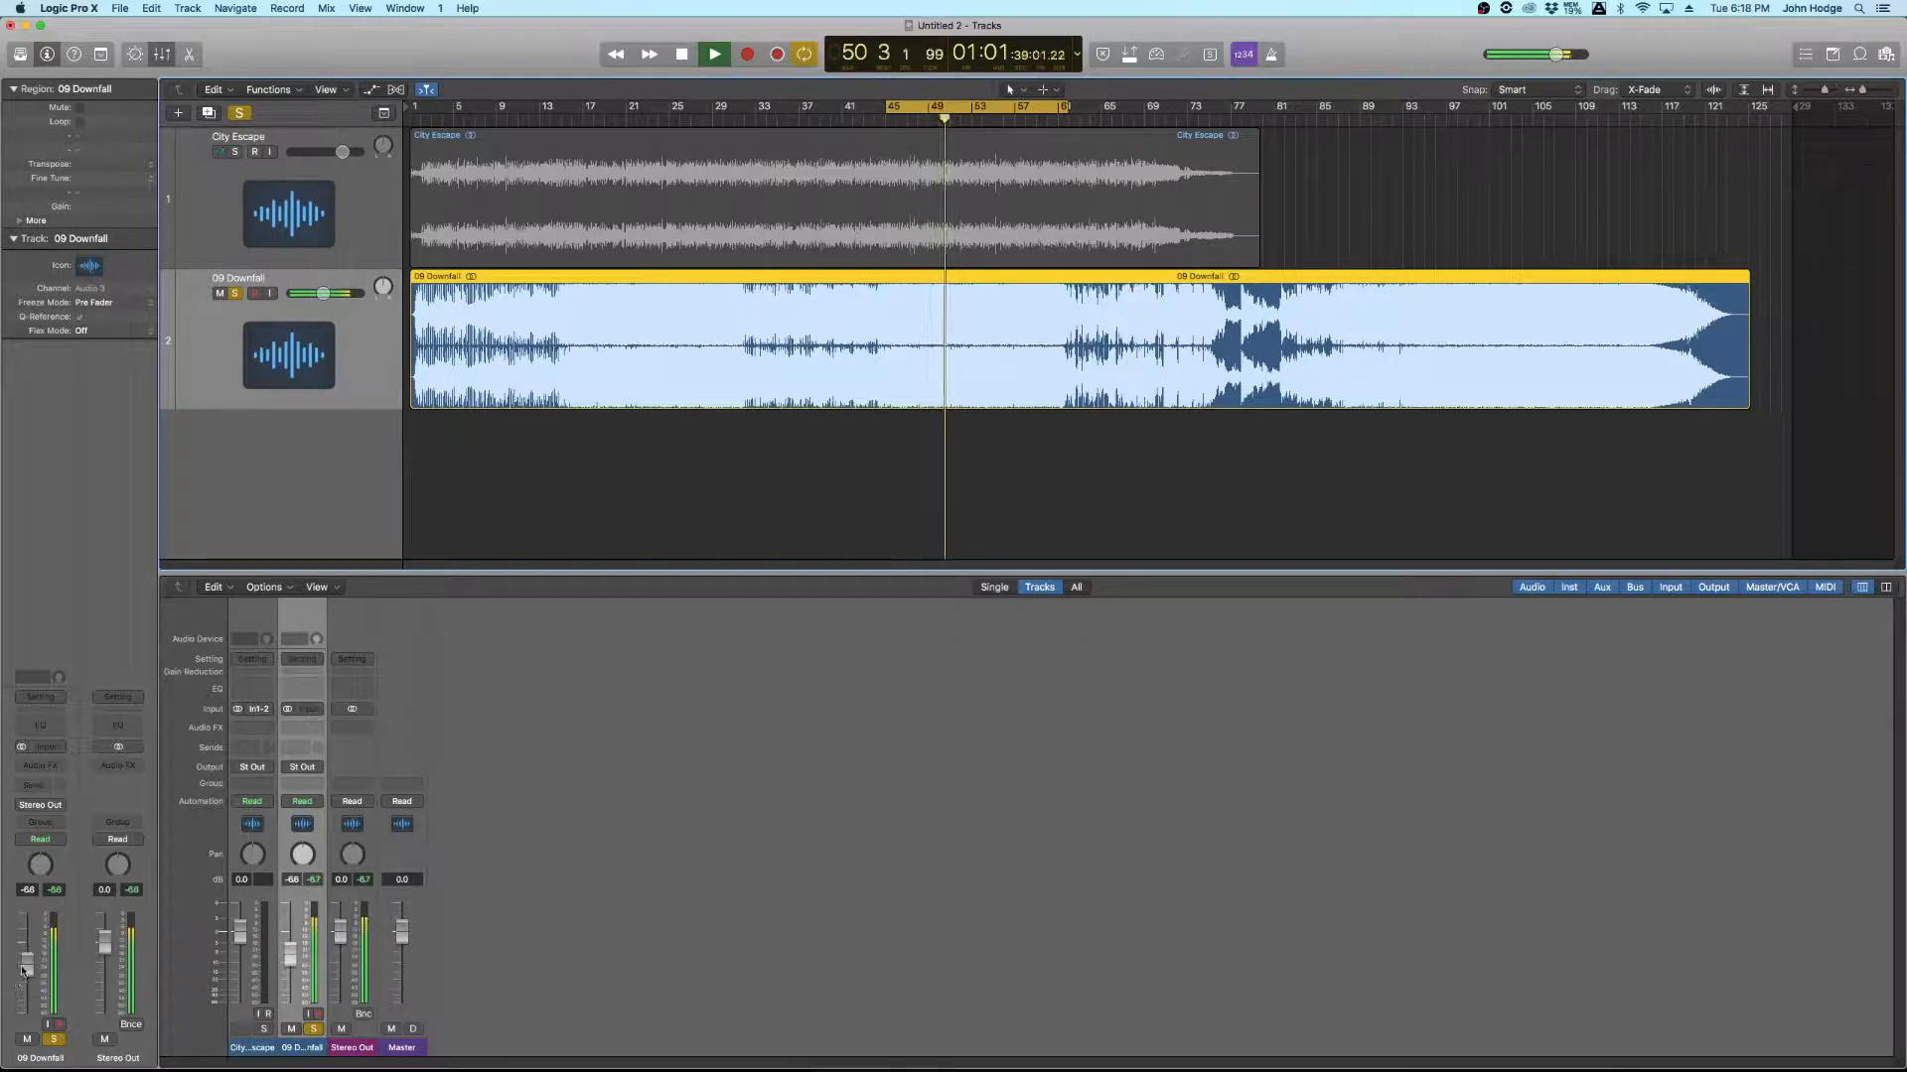
pyautogui.moveTo(27, 972); pyautogui.dragTo(27, 974)
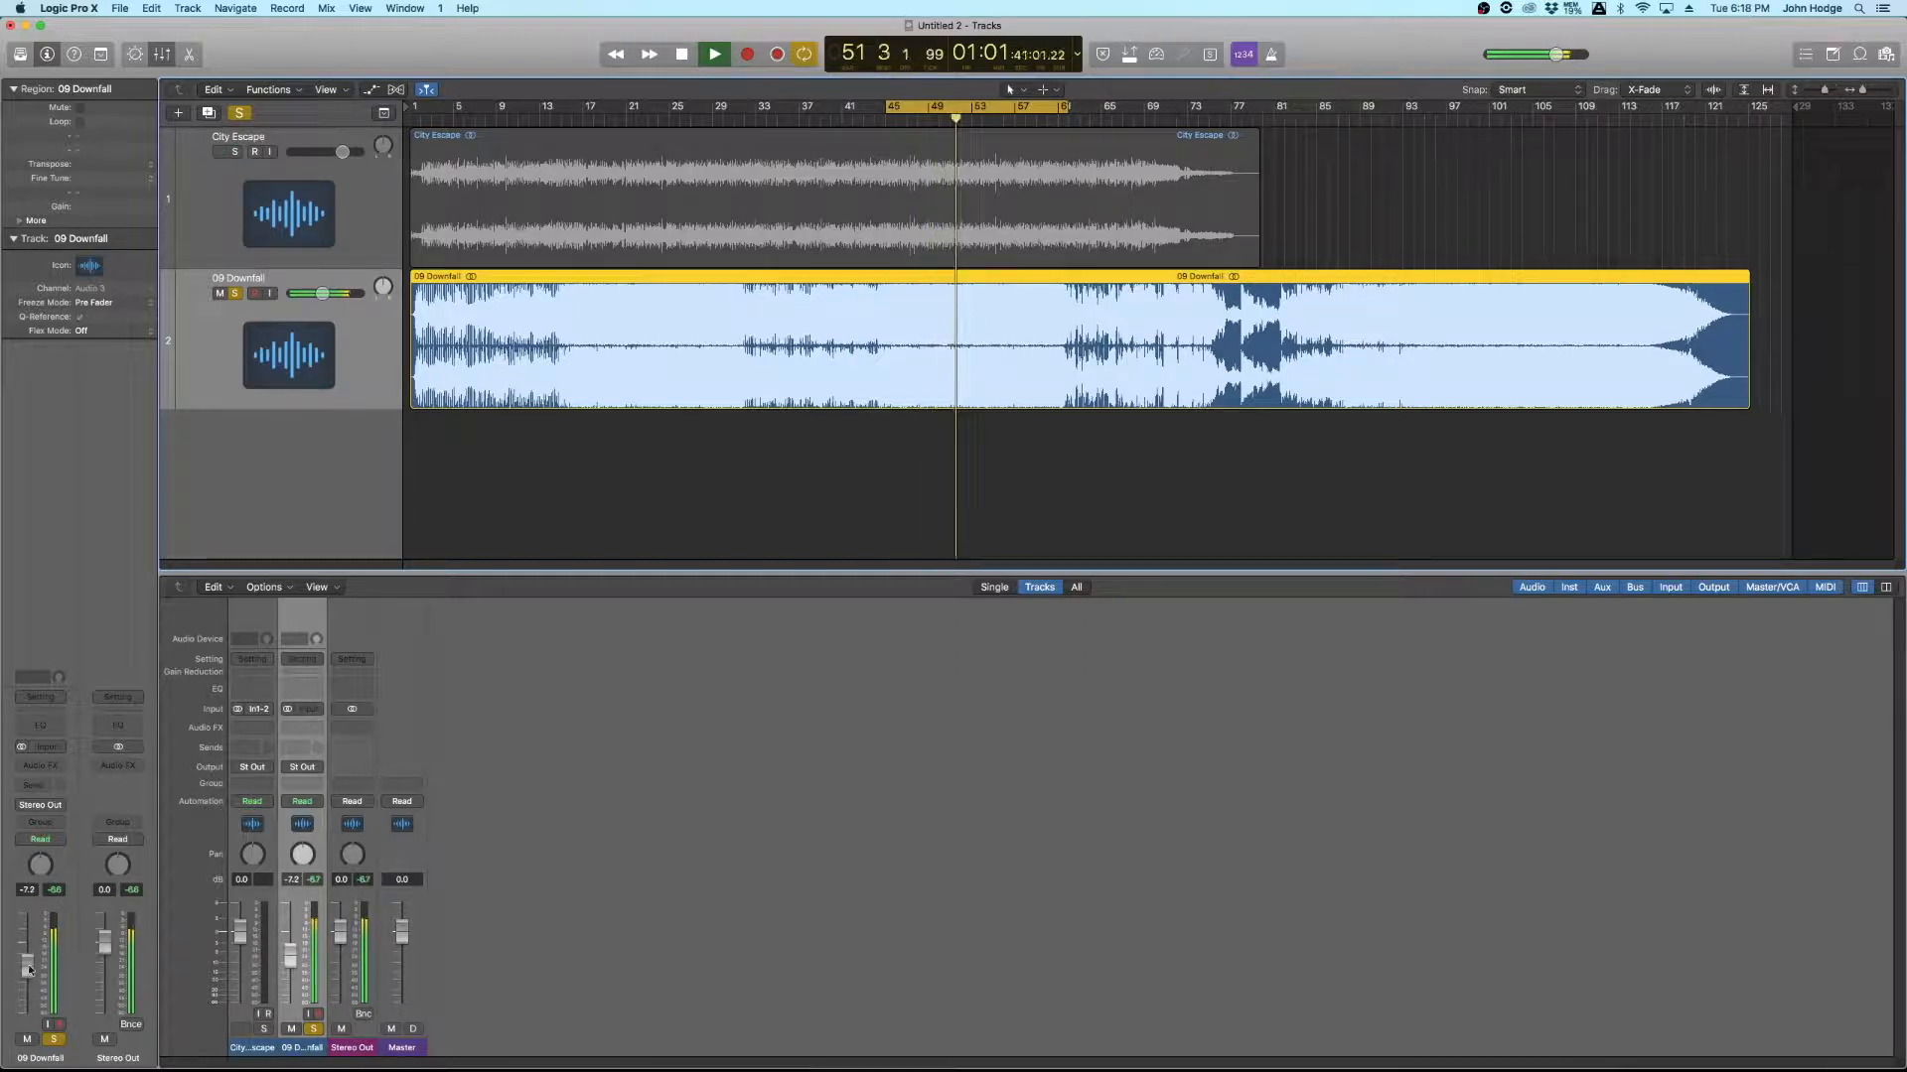
pyautogui.press('space')
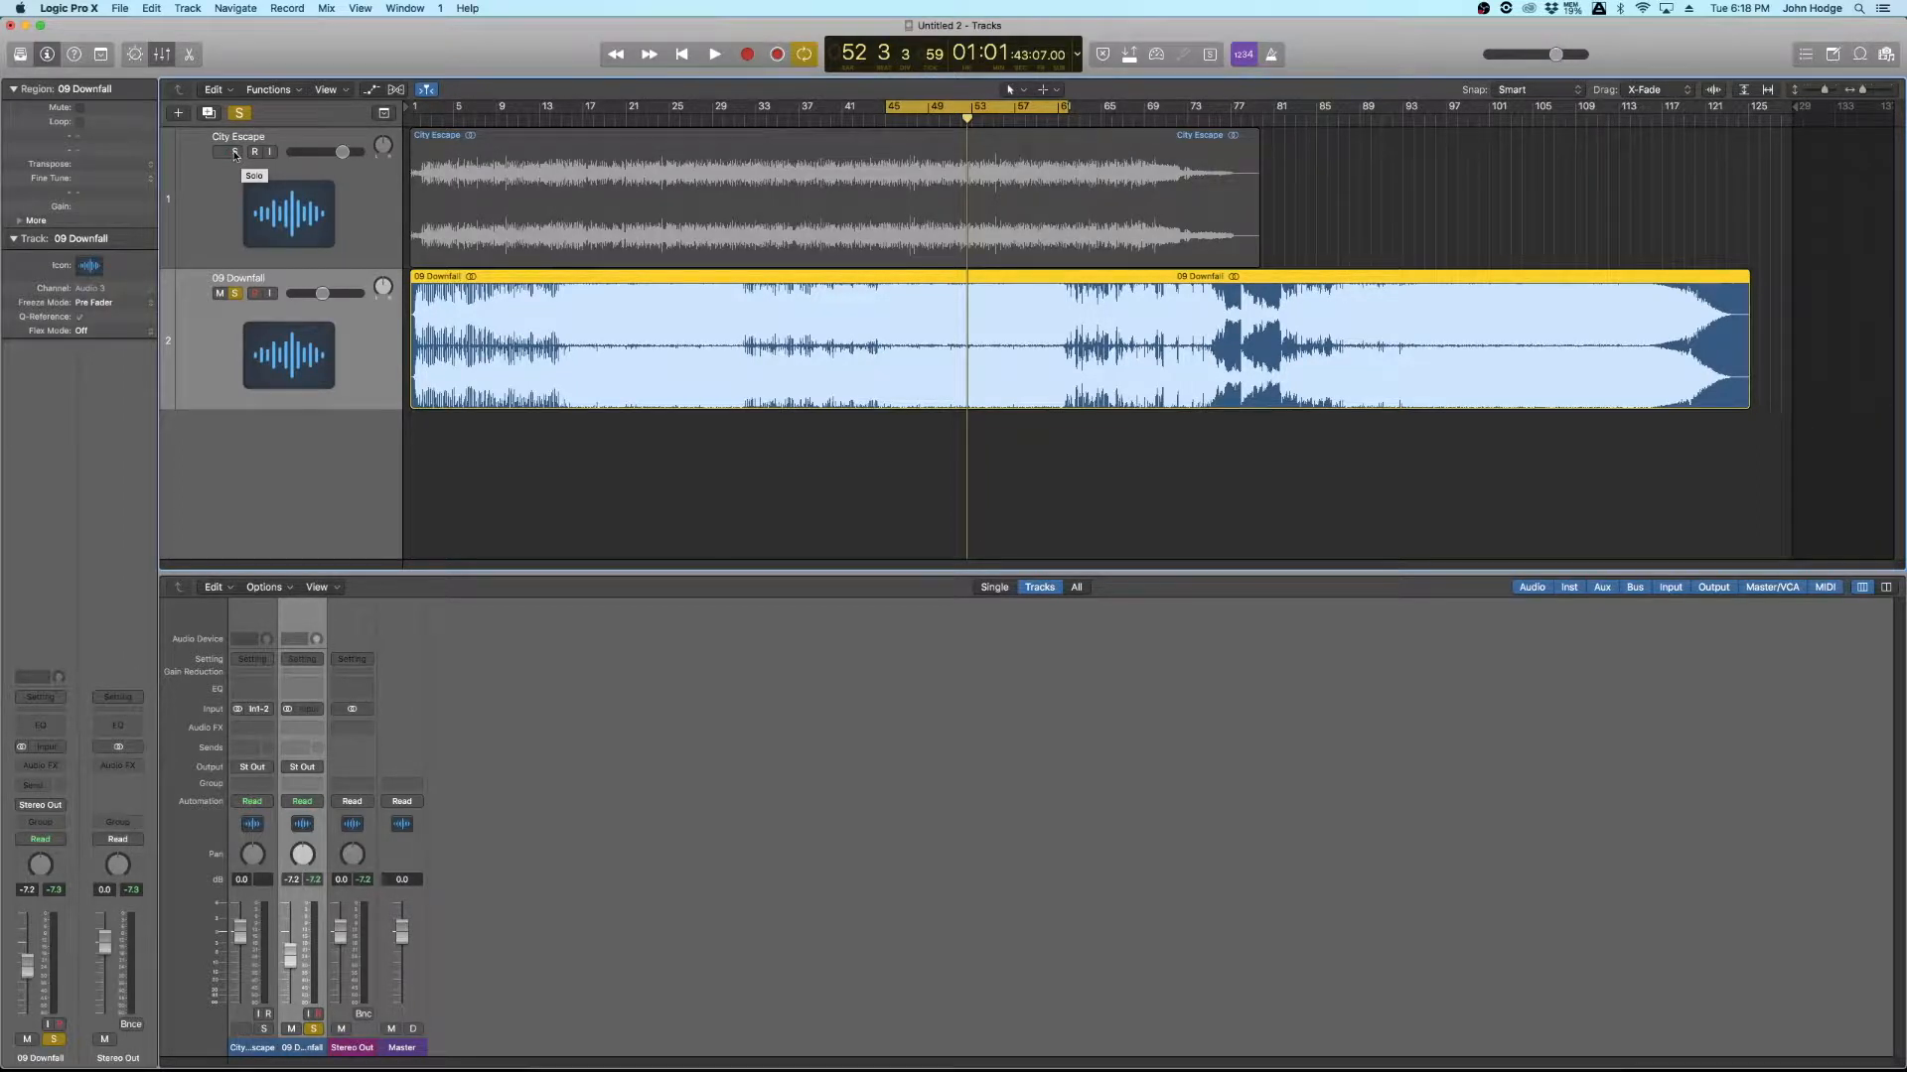
# Step: Play the cycle range while alternating the exclusive solo between City Escape and 09 Downfall to compare their loudness
pyautogui.keyDown('alt'); pyautogui.click(236, 151); pyautogui.keyUp('alt')
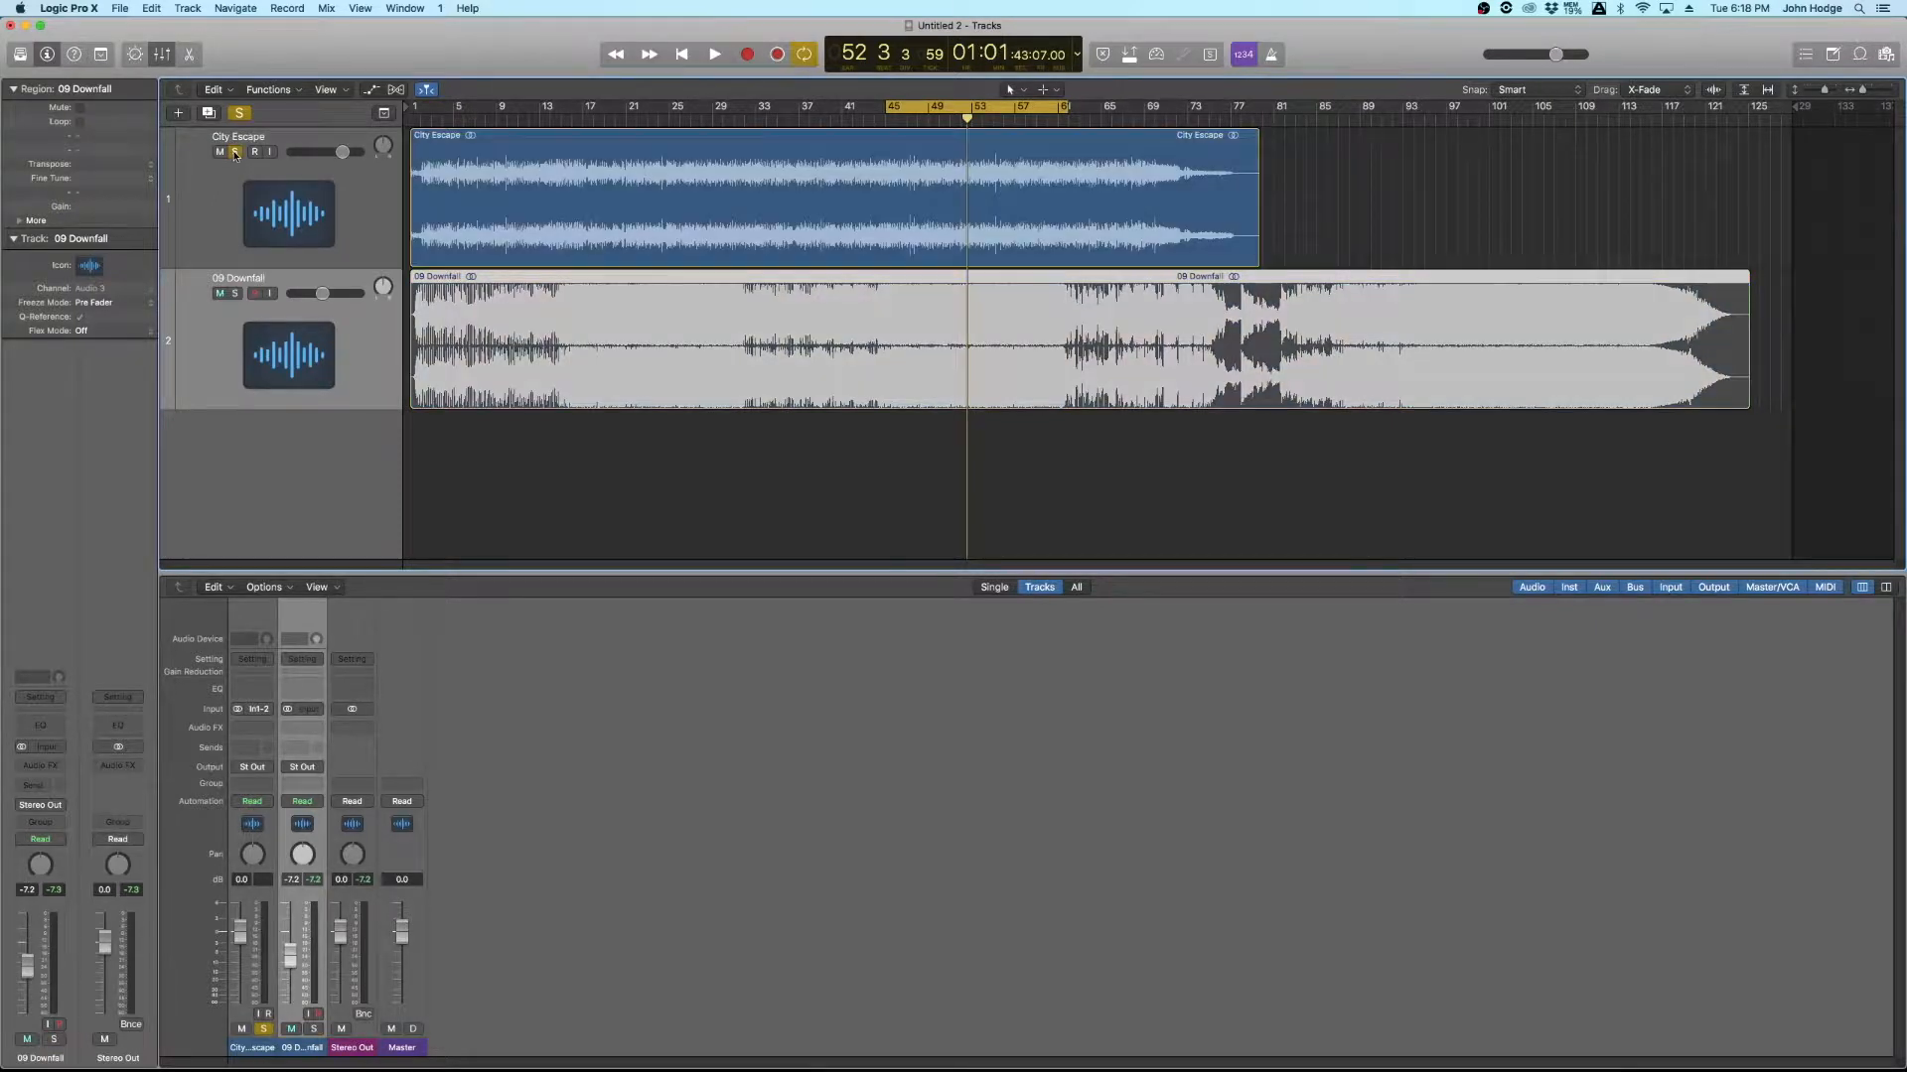
pyautogui.press('space')
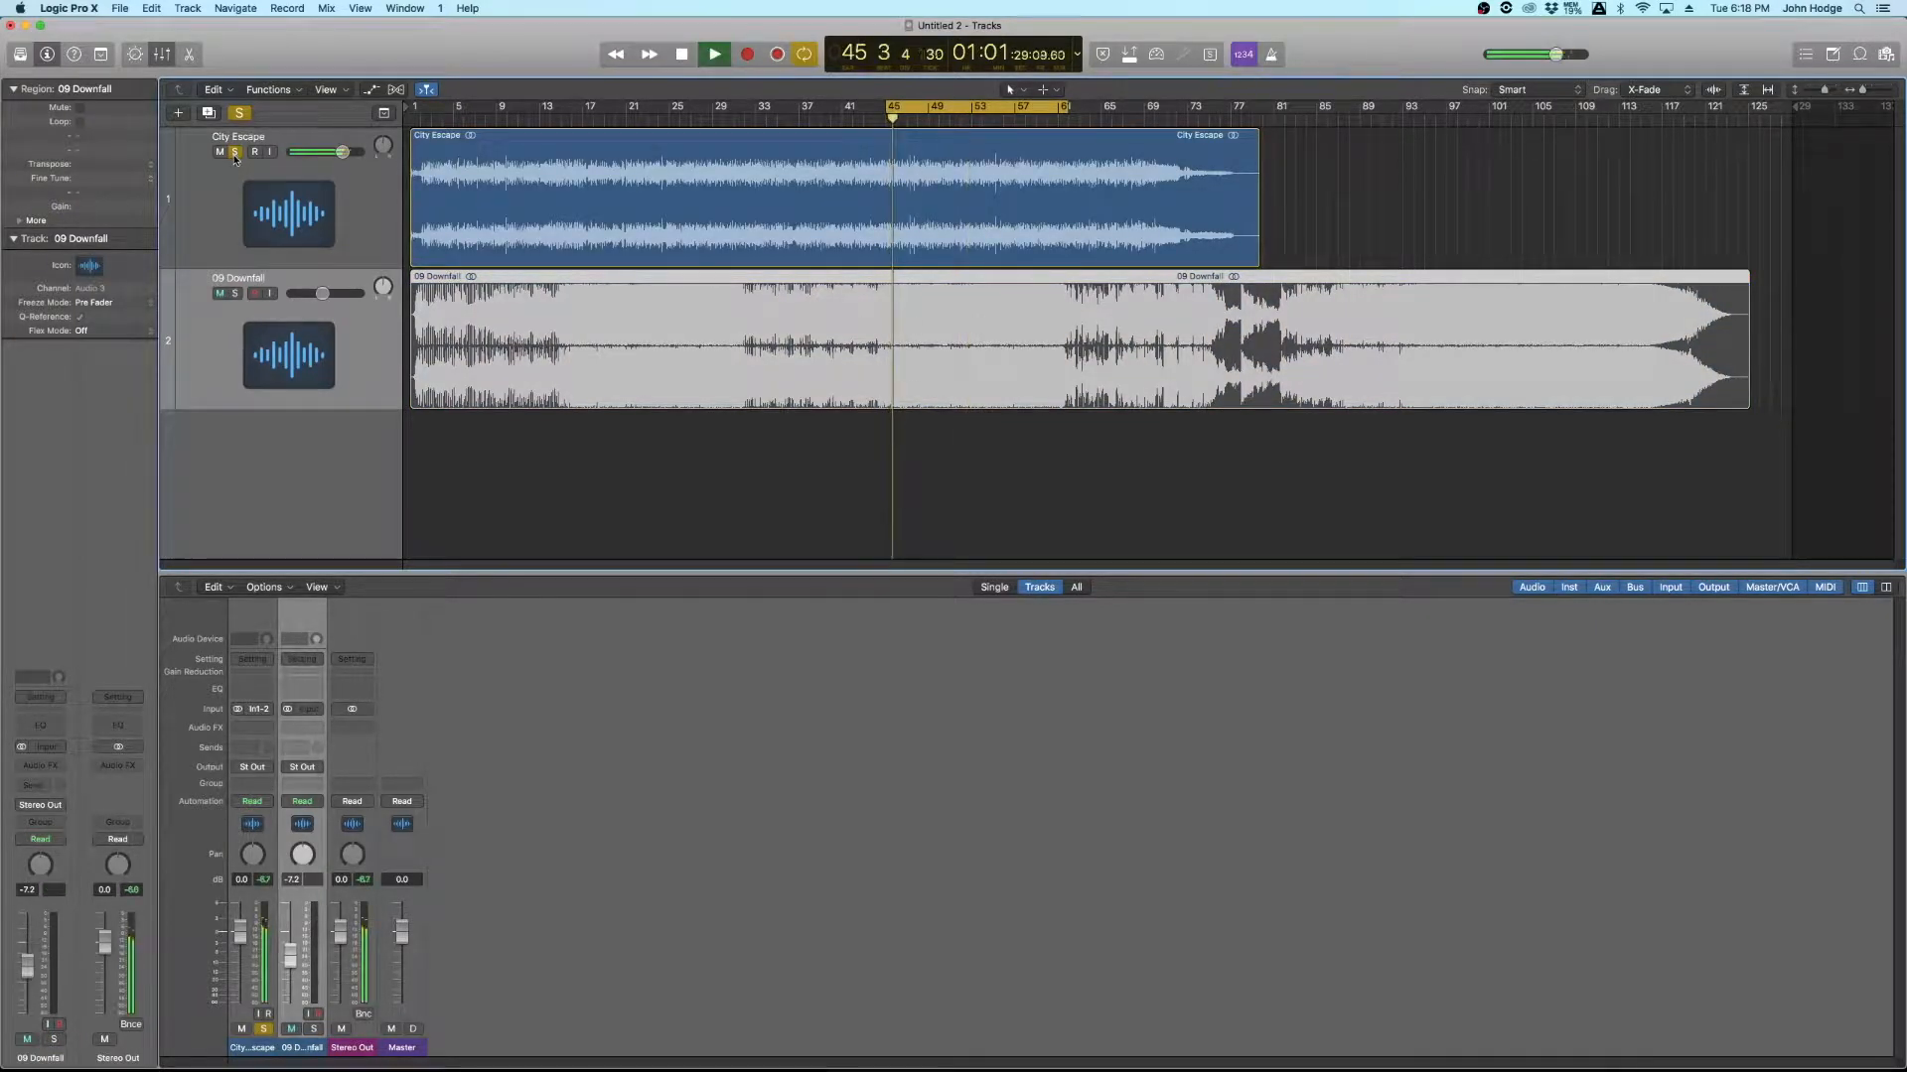
pyautogui.keyDown('alt'); pyautogui.click(236, 294); pyautogui.keyUp('alt')
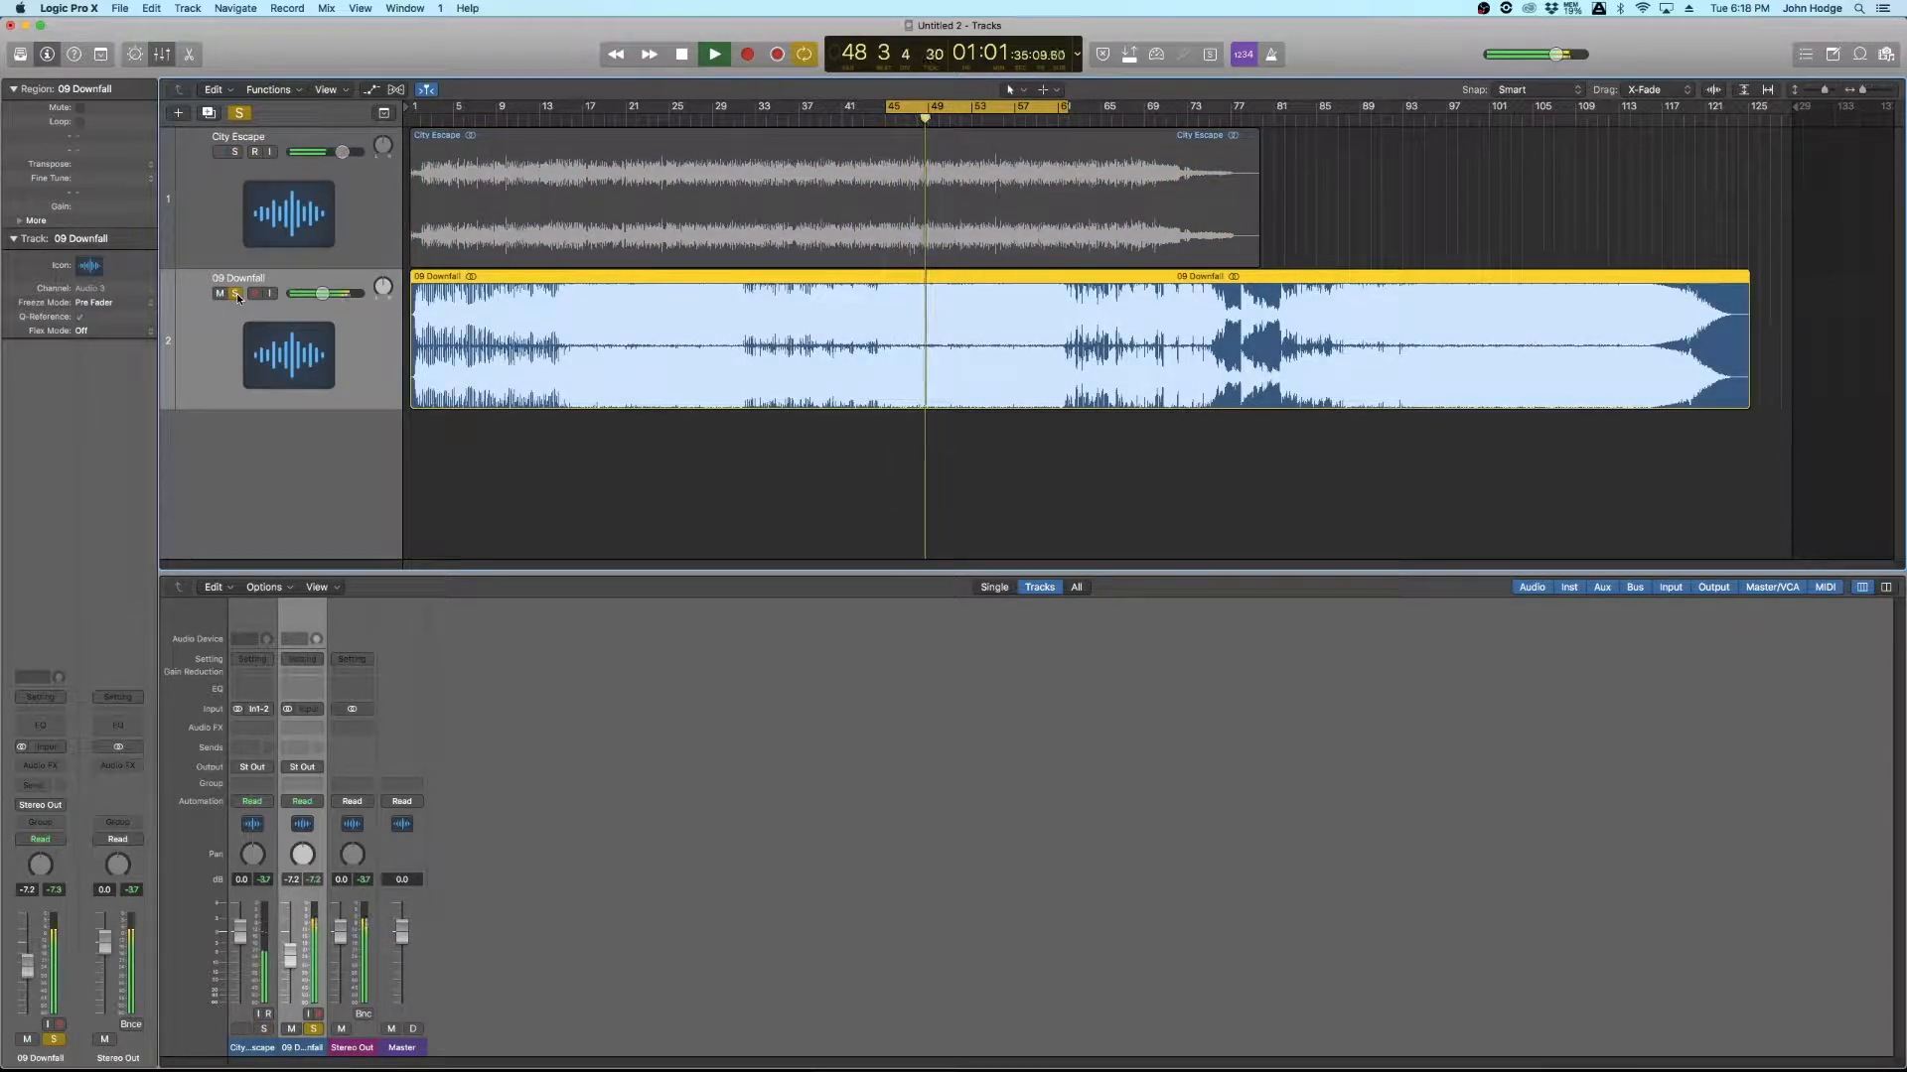
pyautogui.keyDown('alt'); pyautogui.click(236, 153); pyautogui.keyUp('alt')
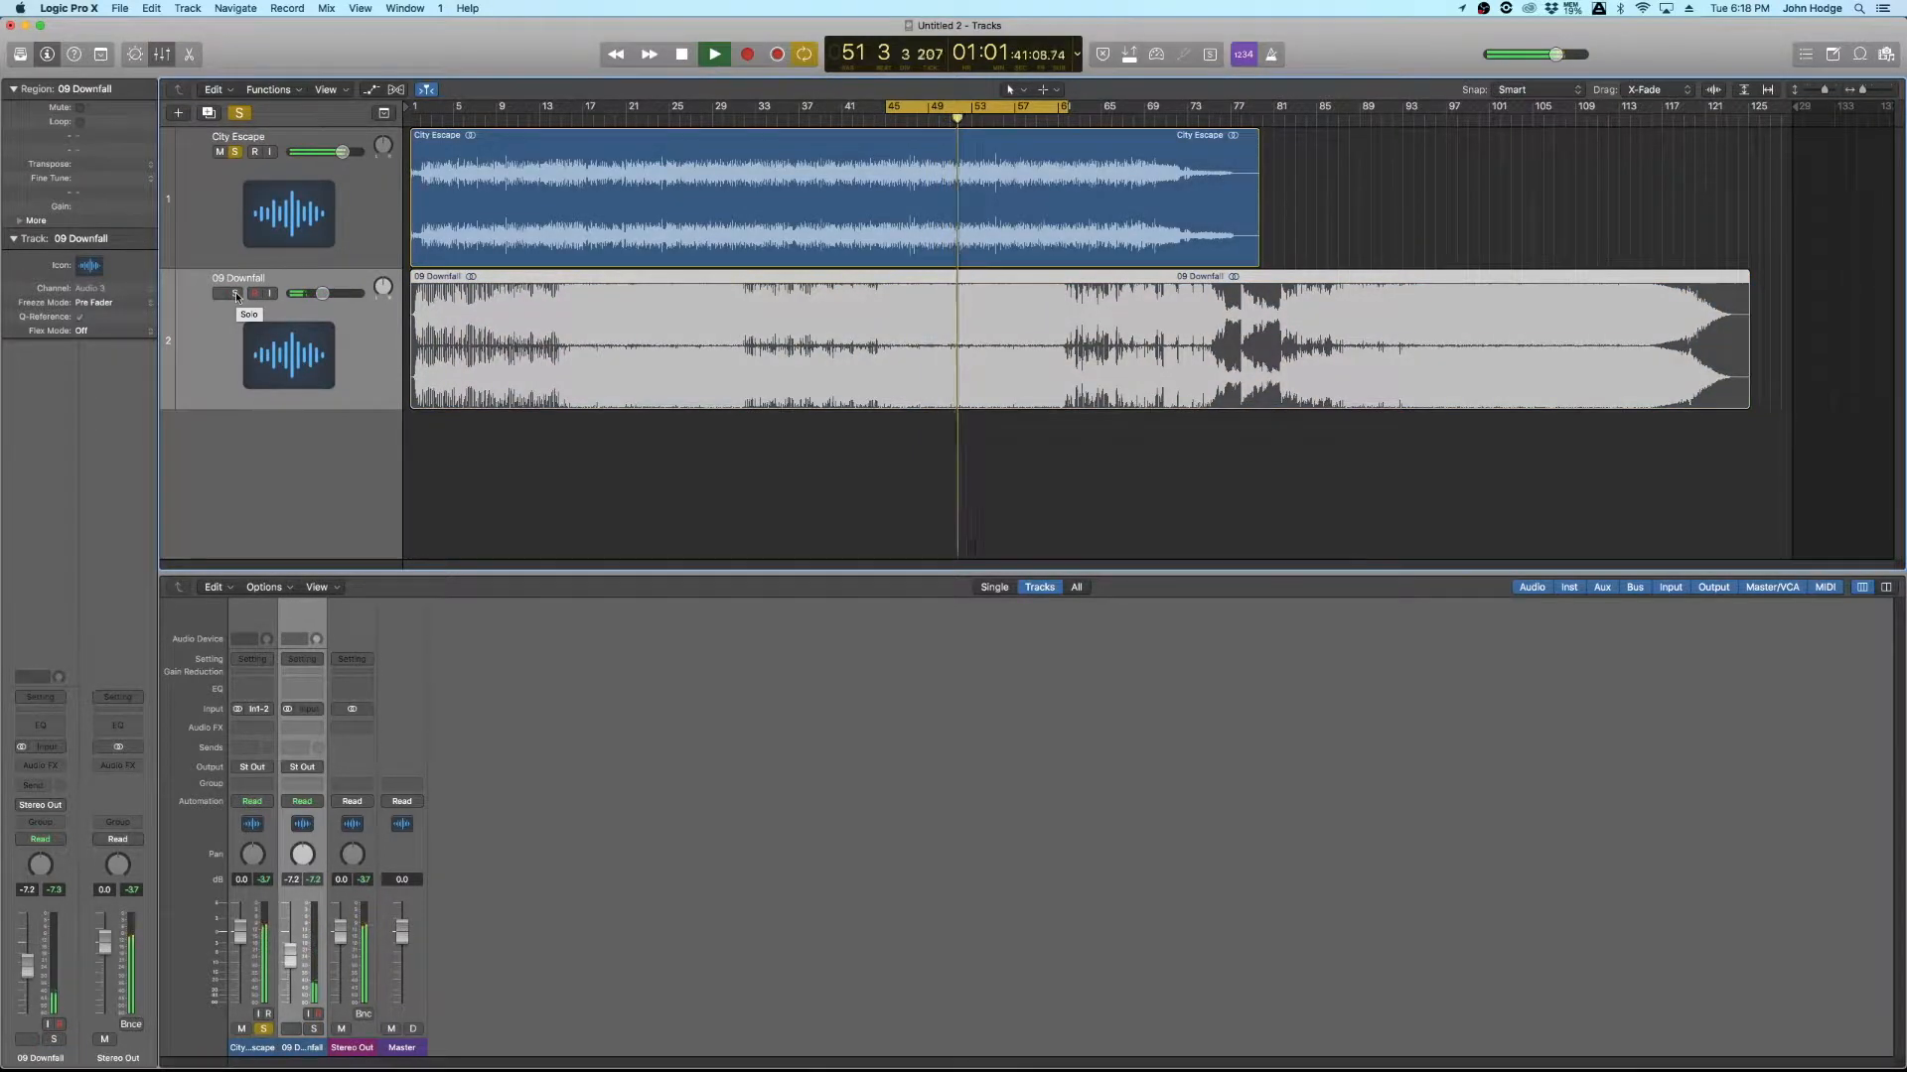
# Step: Lower the 09 Downfall volume to -9.4 dB, recheck it against City Escape, and leave City Escape soloed with playback stopped
pyautogui.keyDown('alt'); pyautogui.click(236, 294); pyautogui.keyUp('alt')
pyautogui.moveTo(323, 294); pyautogui.dragTo(319, 294)
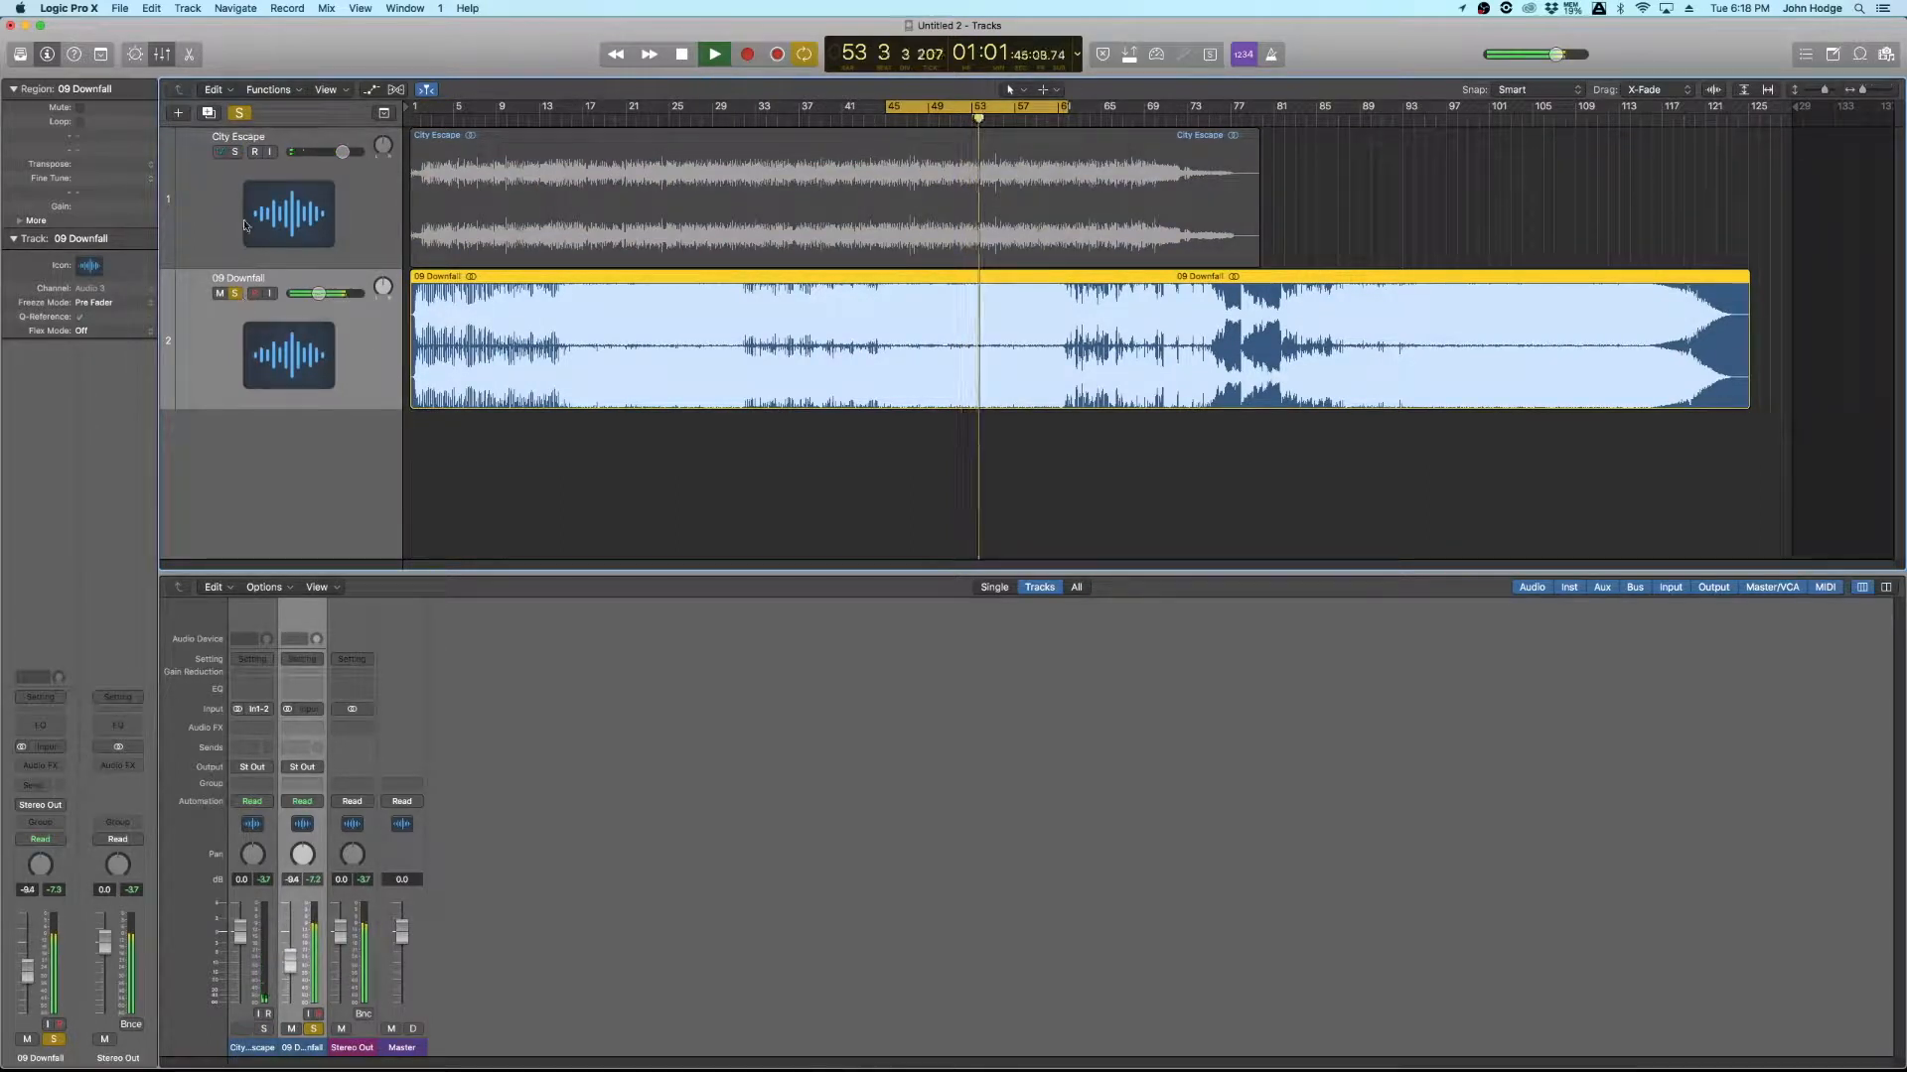
pyautogui.keyDown('alt'); pyautogui.click(237, 153); pyautogui.keyUp('alt')
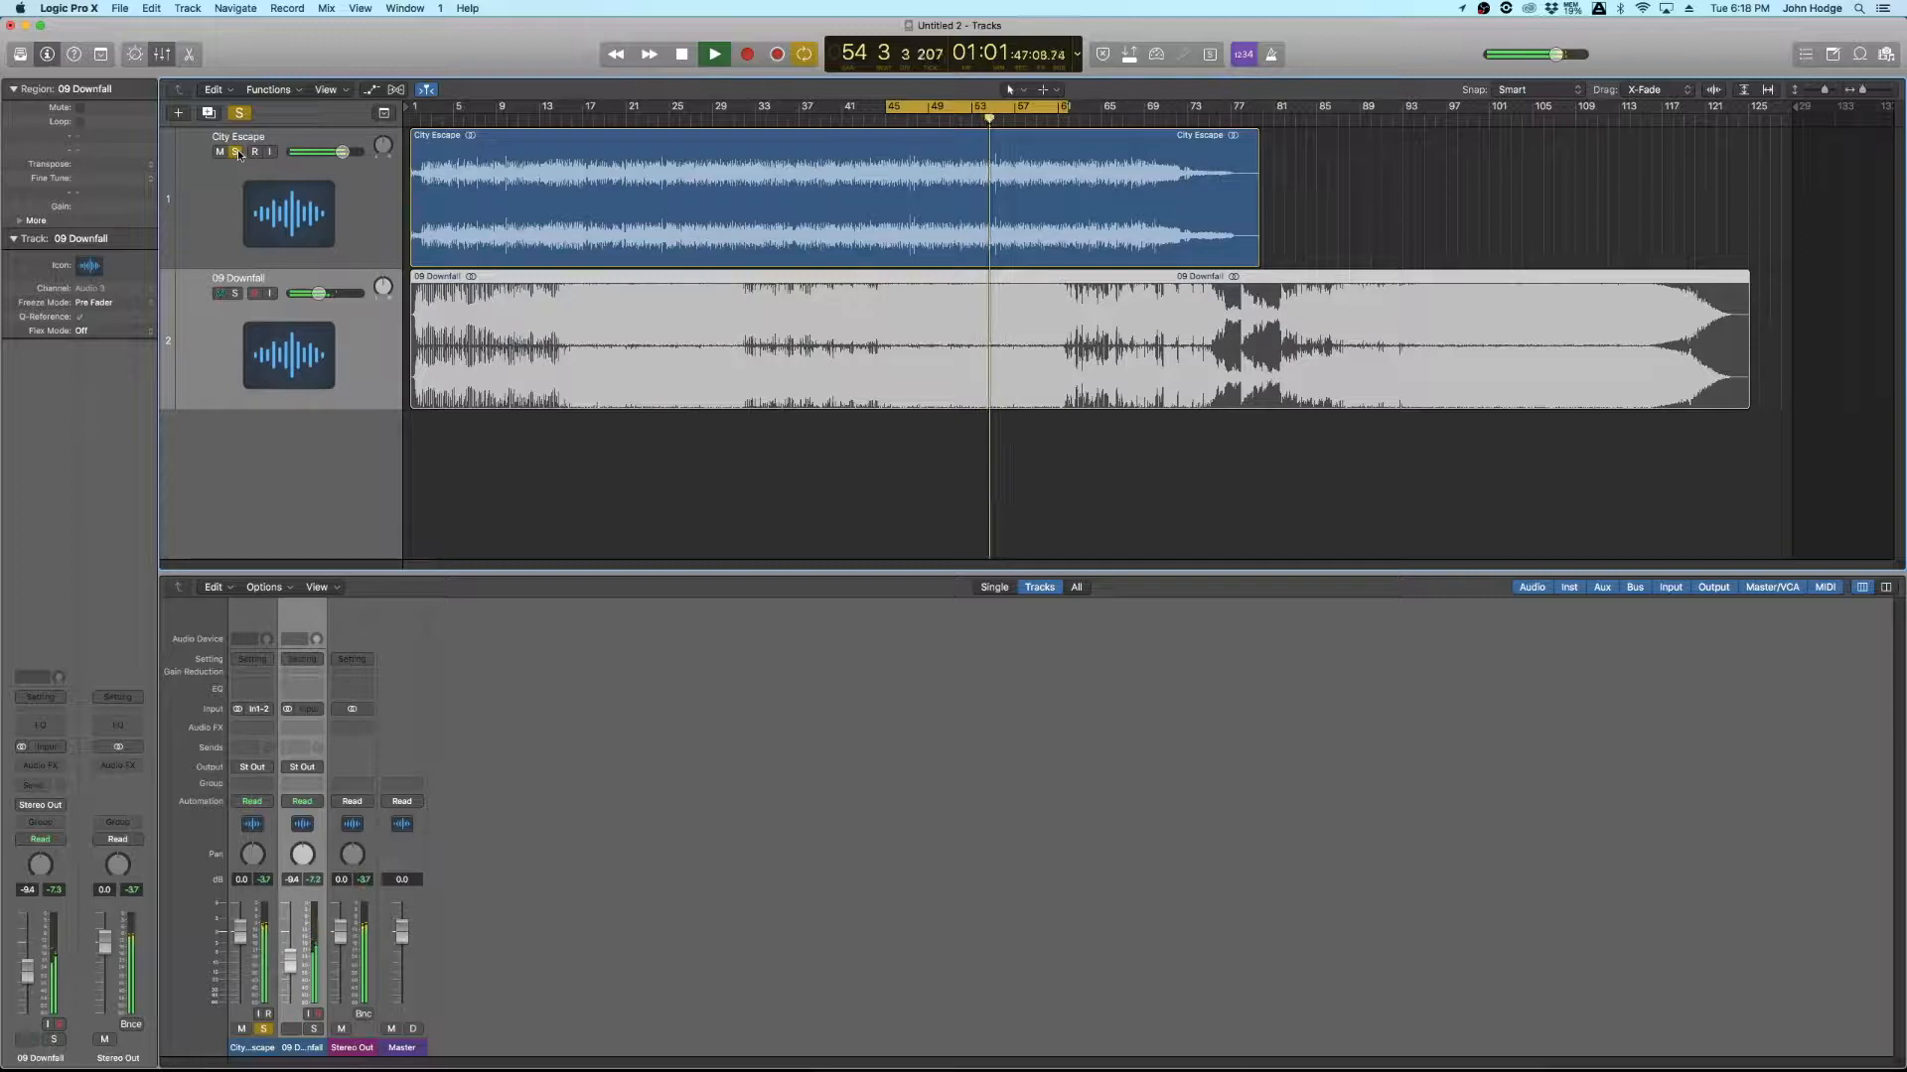
pyautogui.keyDown('alt'); pyautogui.click(236, 294); pyautogui.keyUp('alt')
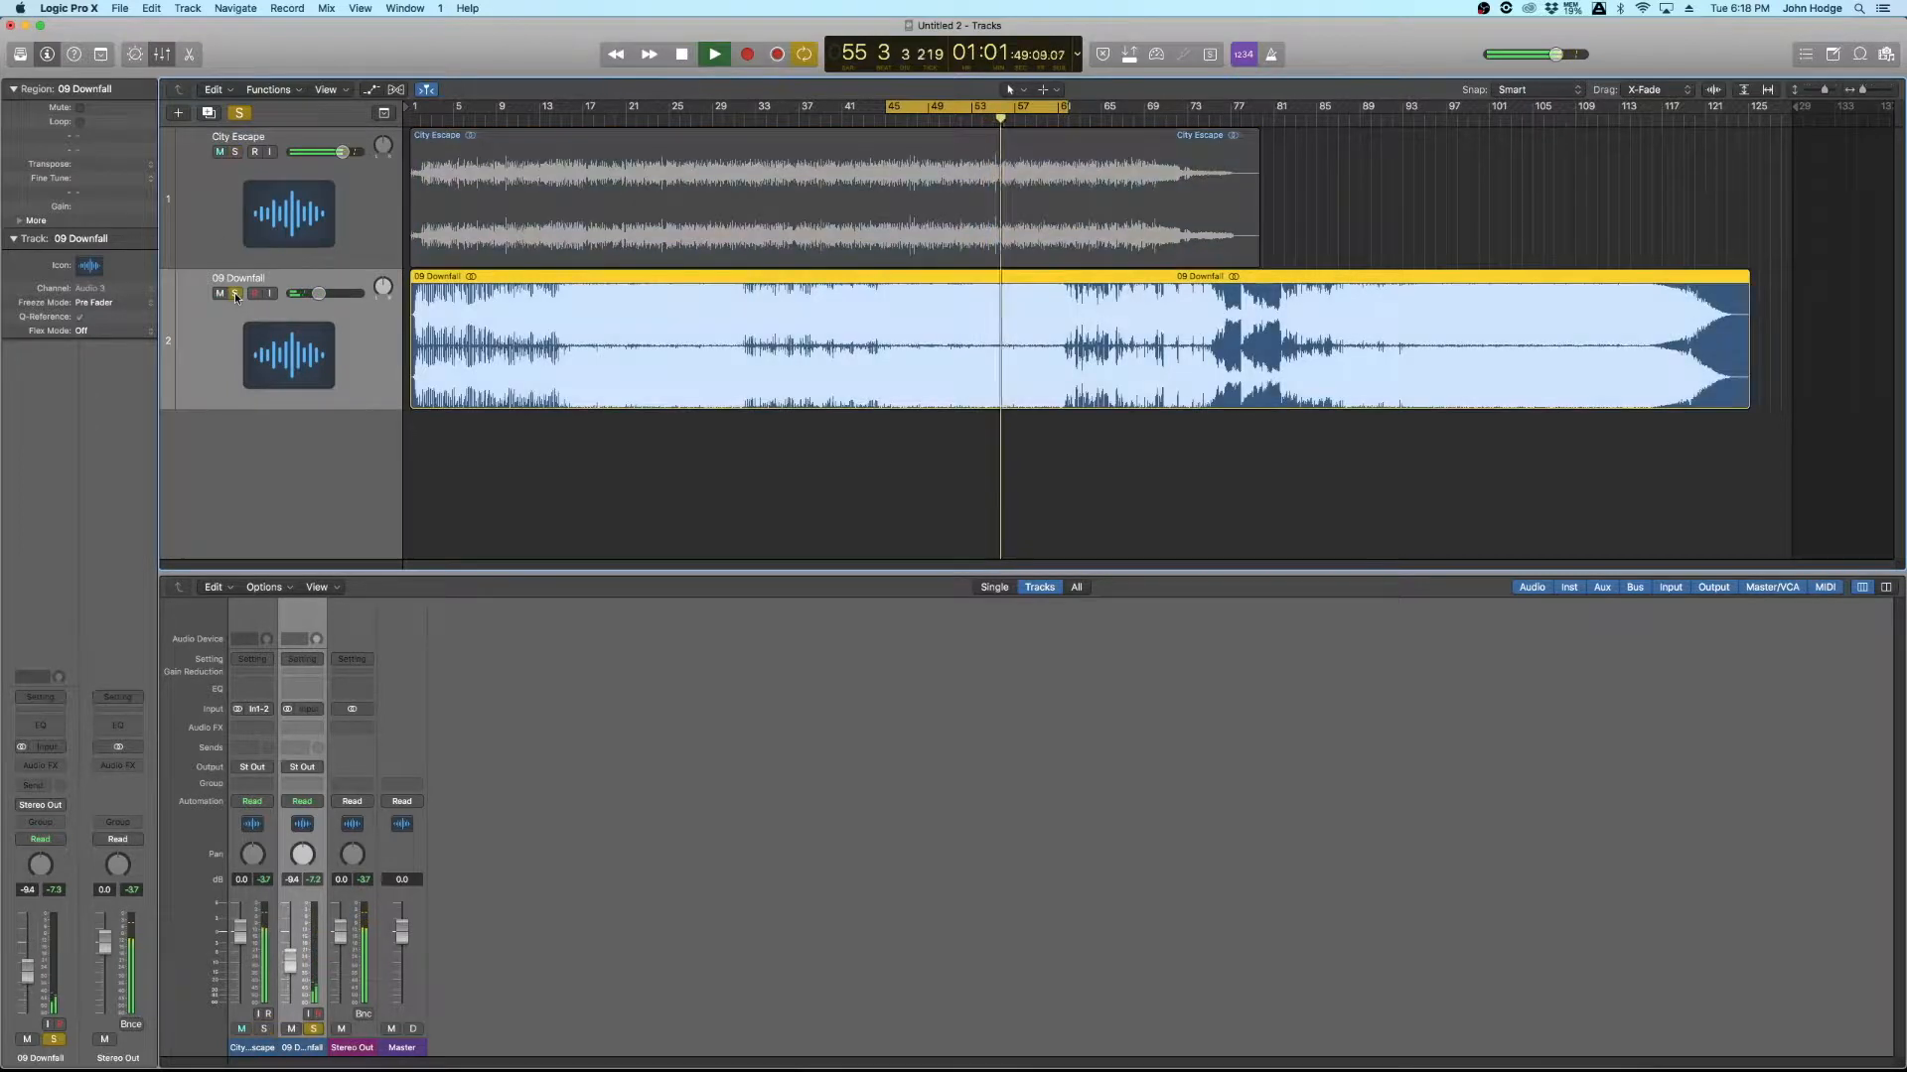
pyautogui.press('space')
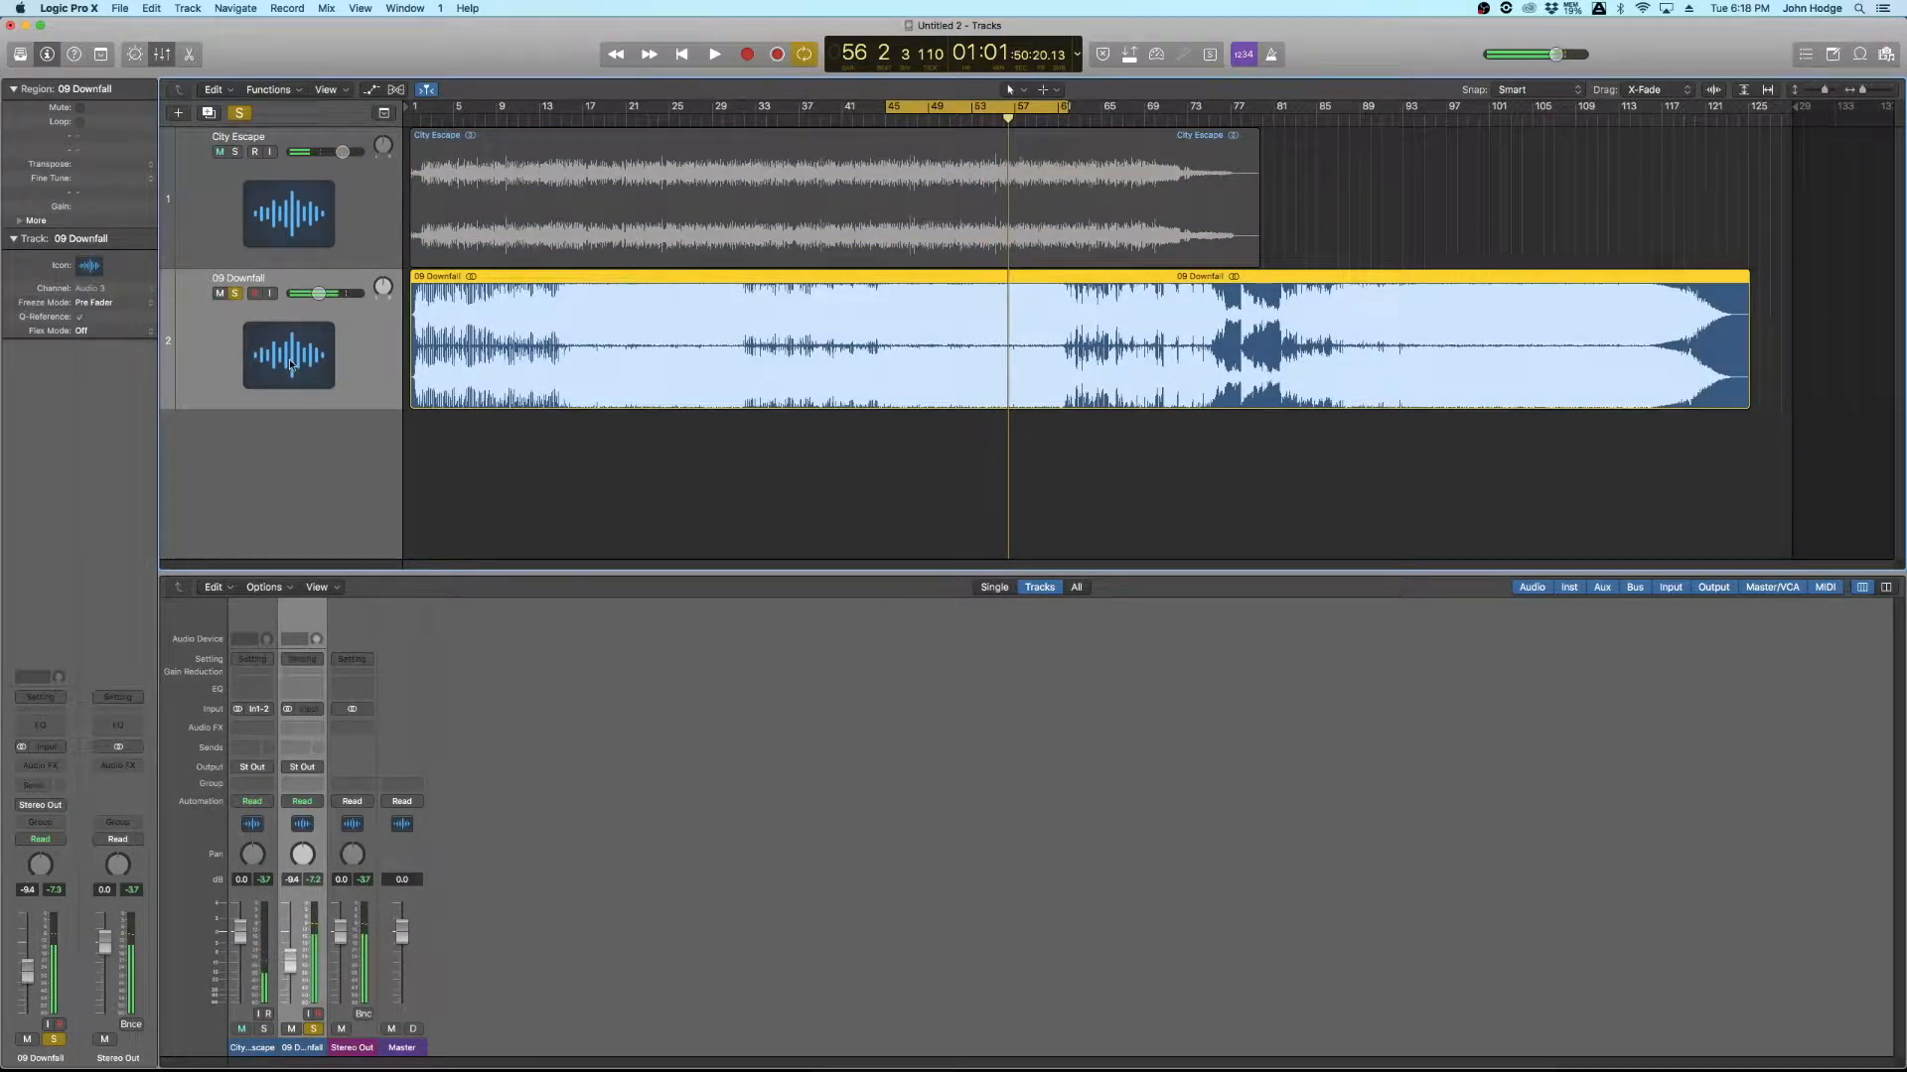
pyautogui.click(240, 197)
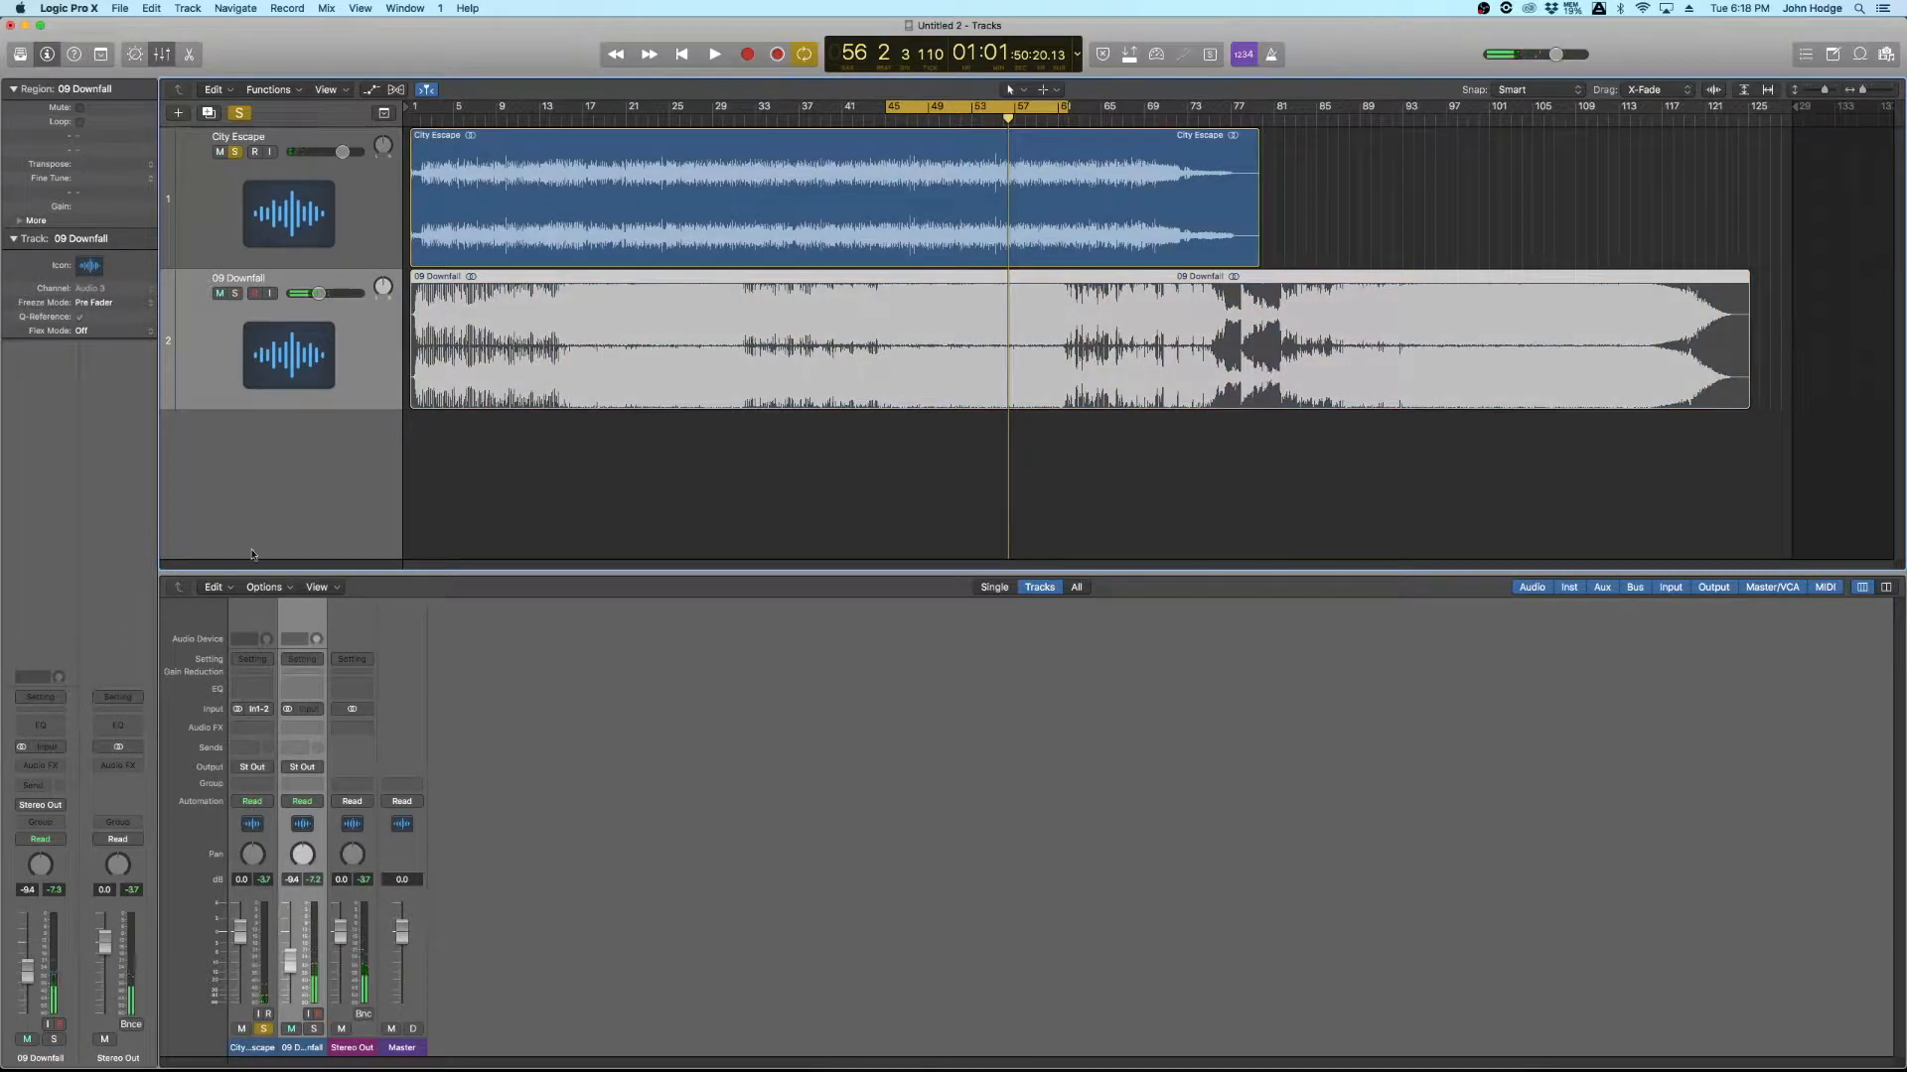
# Step: Insert a Channel EQ on the City Escape channel strip and close its plug-in window
pyautogui.click(254, 1048)
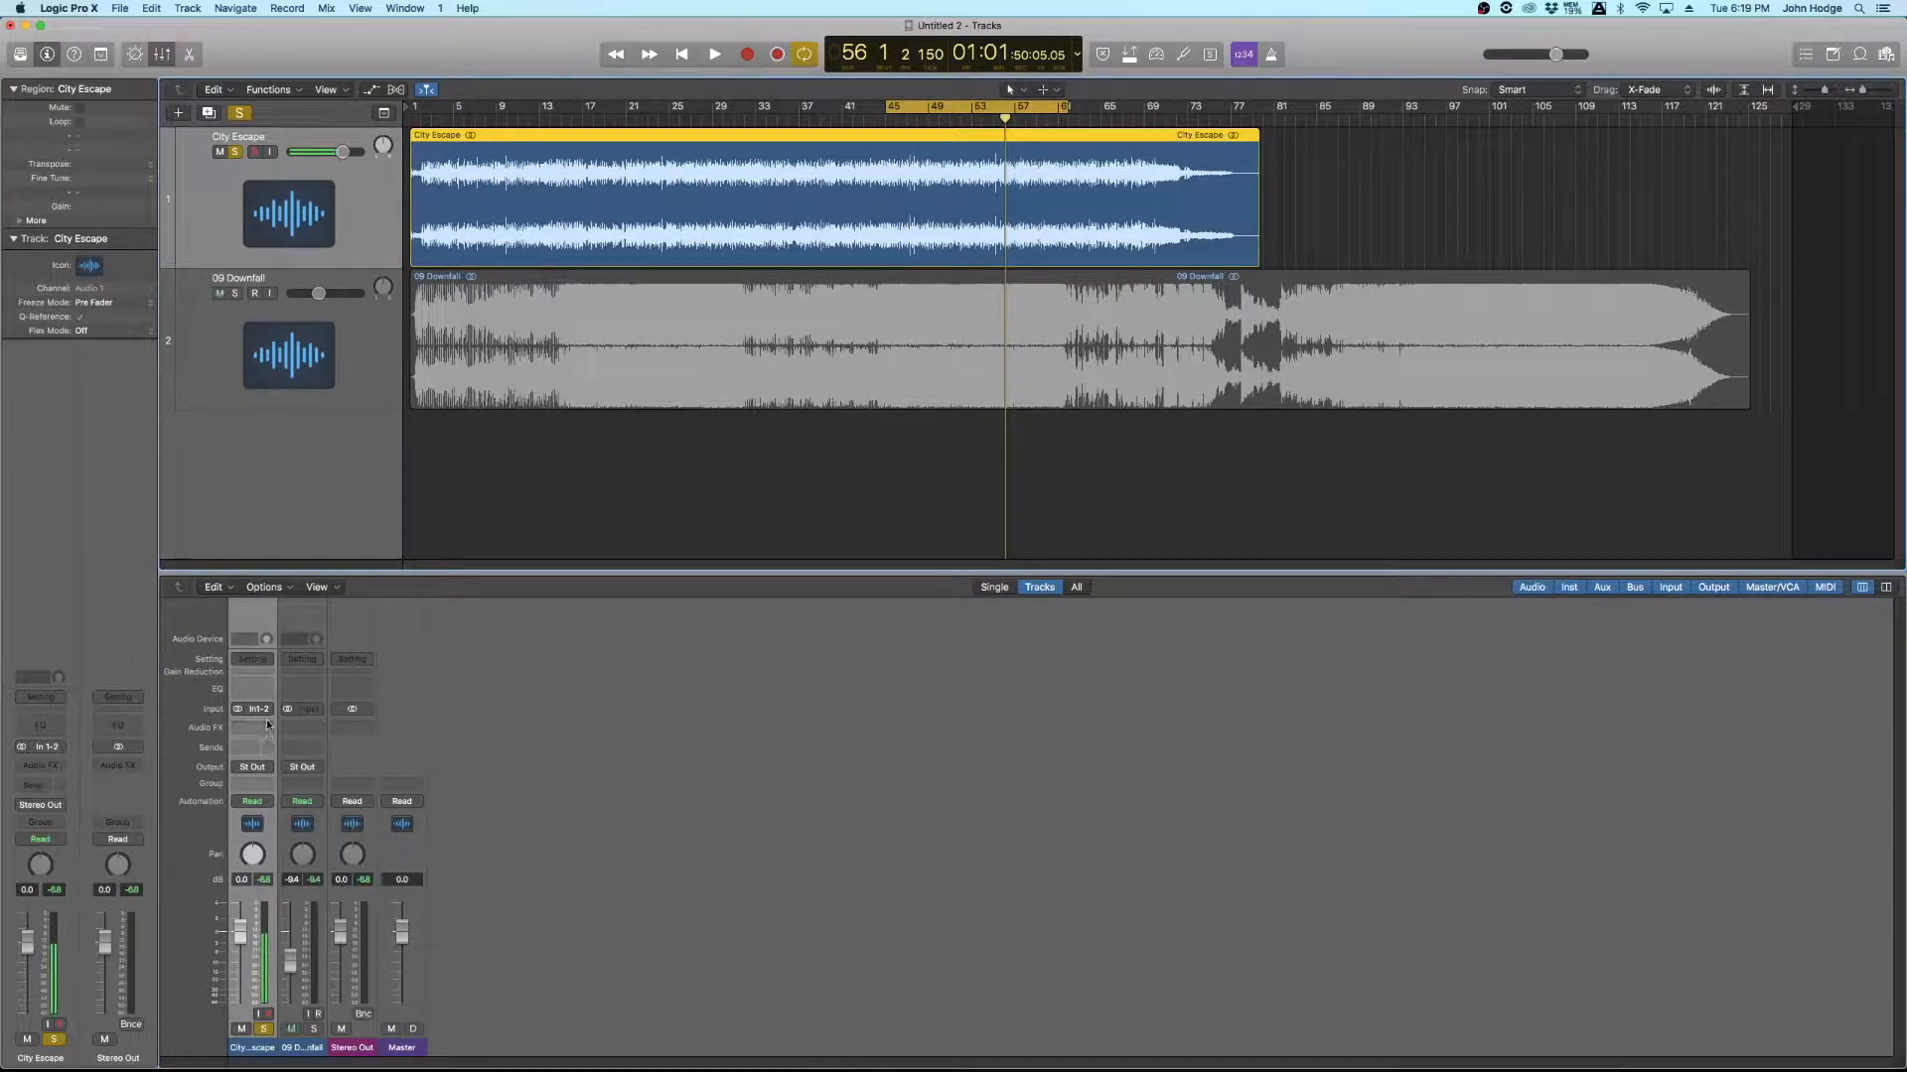
pyautogui.click(251, 688)
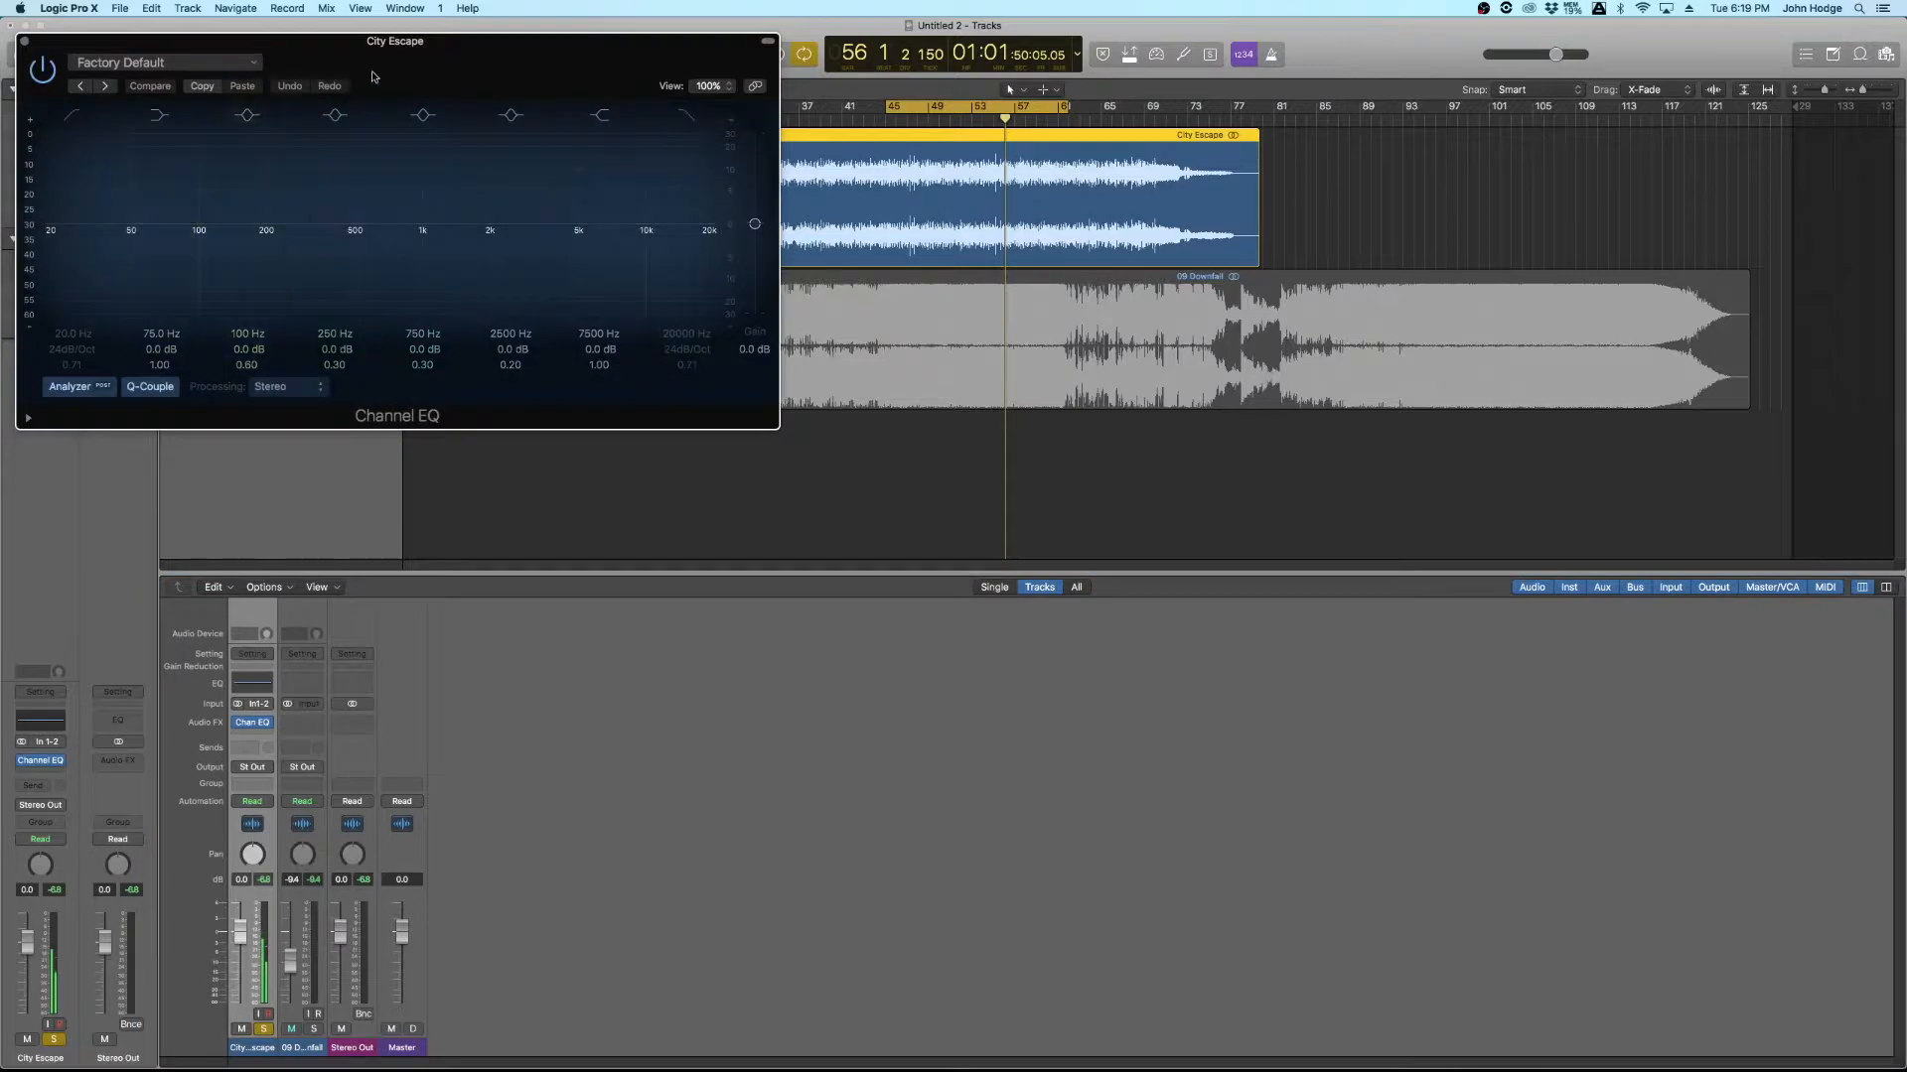
pyautogui.click(493, 307)
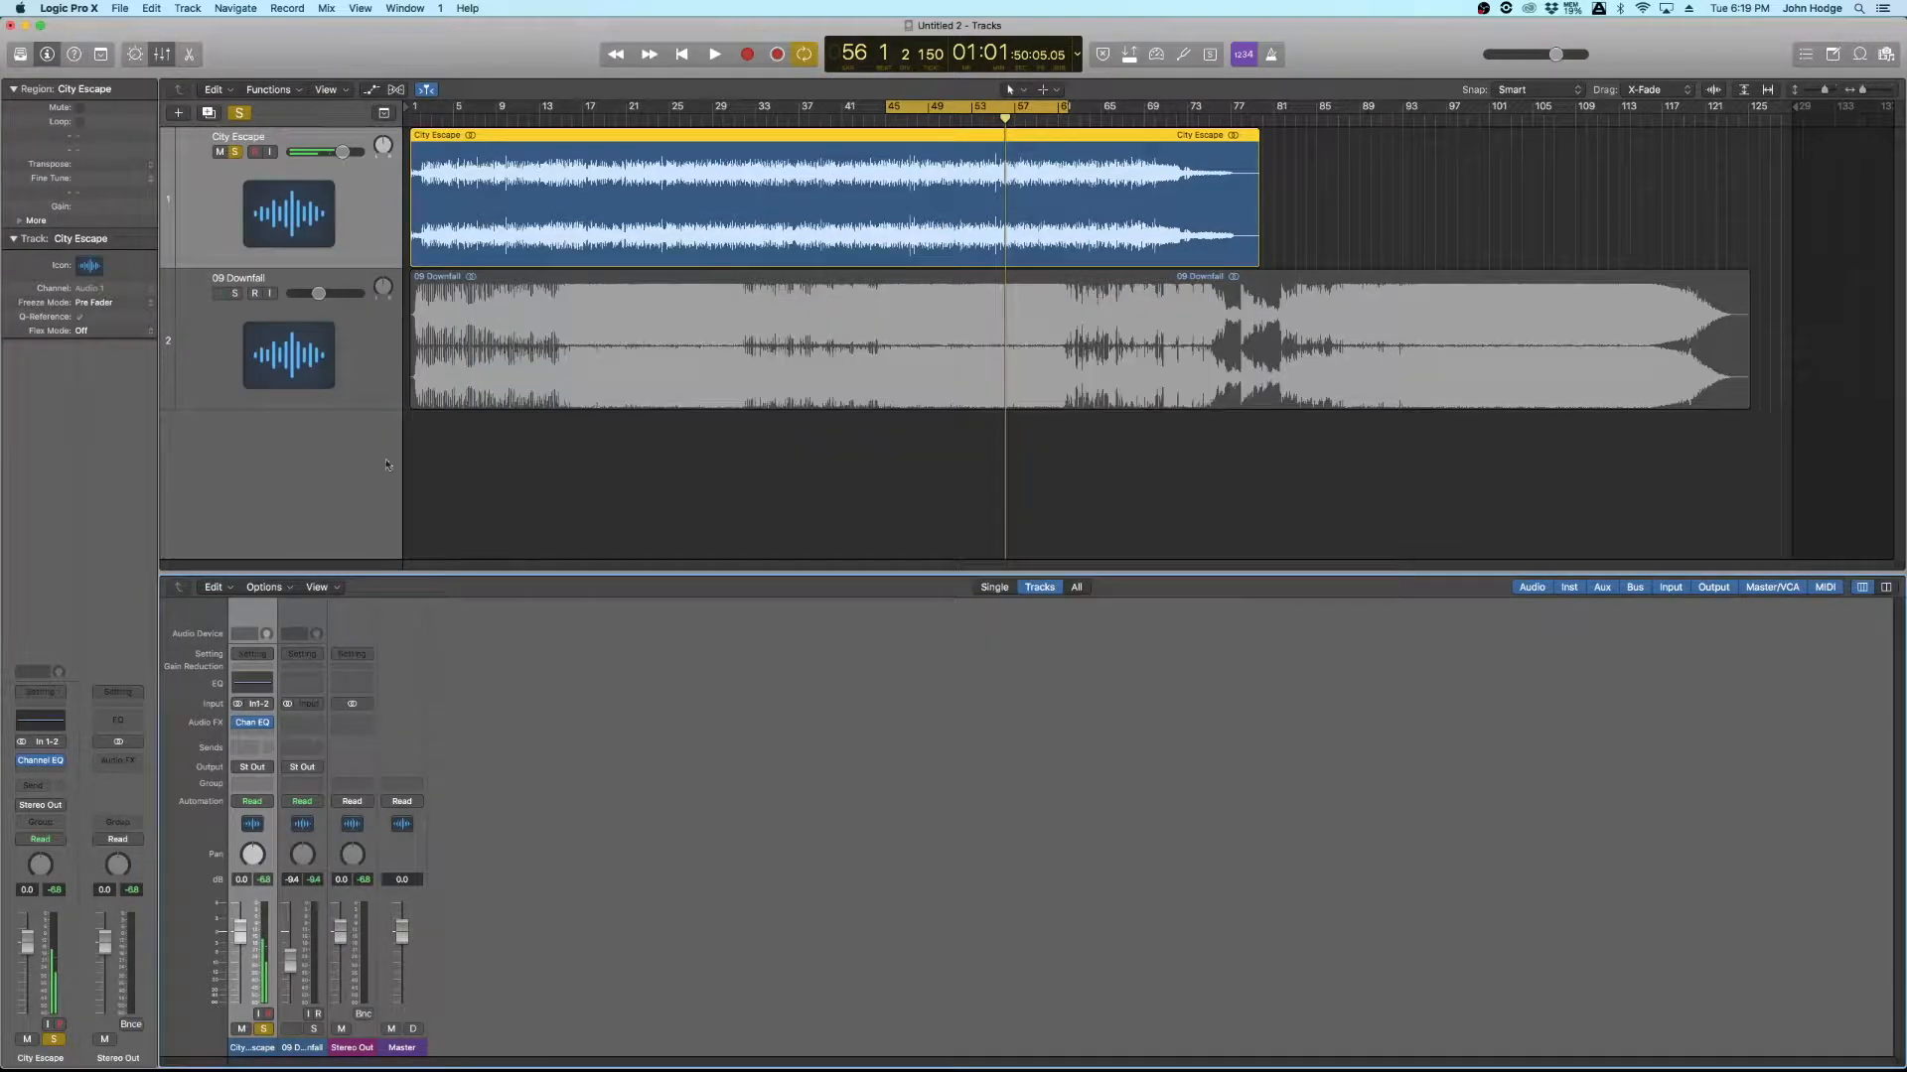
# Step: Replace the Channel EQ on City Escape with a Linear Phase EQ and move its window below the tracks
pyautogui.click(269, 729)
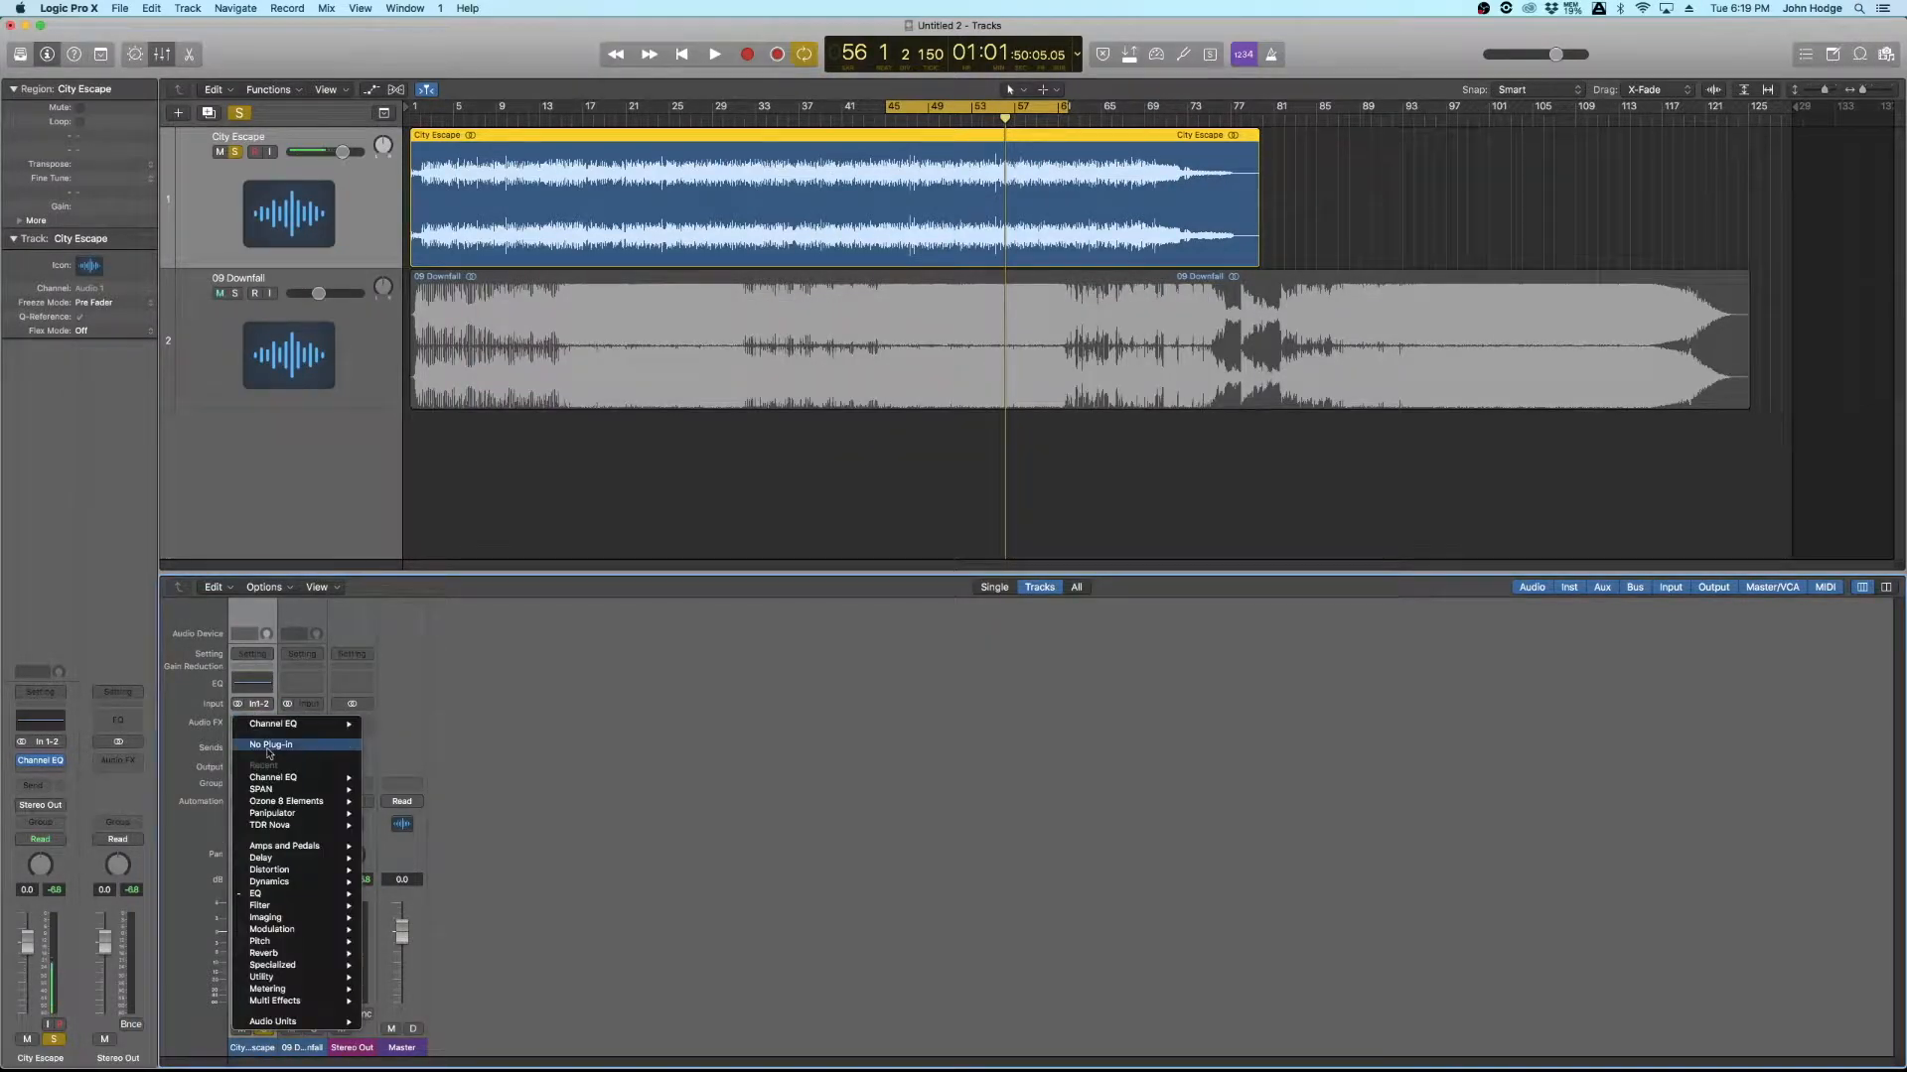
pyautogui.moveTo(304, 899)
pyautogui.moveTo(429, 907)
pyautogui.click(541, 907)
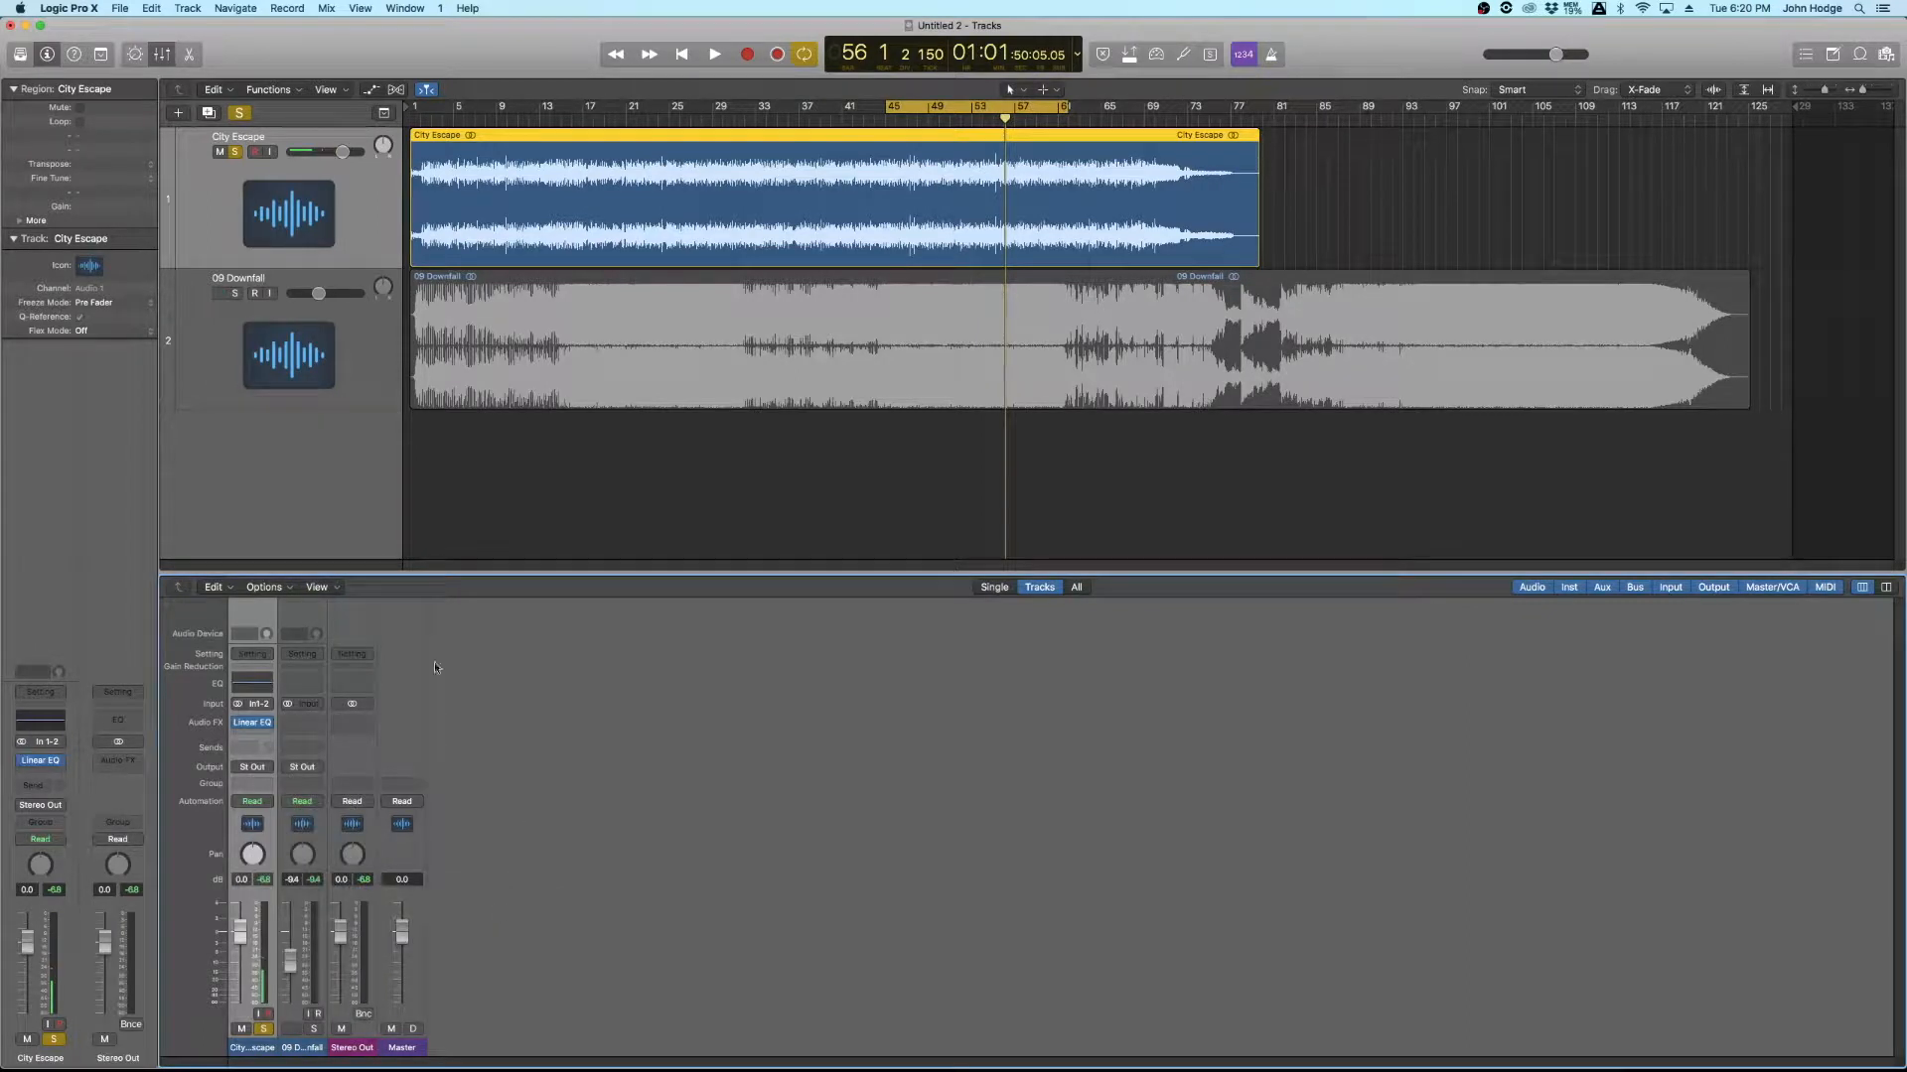
pyautogui.moveTo(371, 55); pyautogui.dragTo(904, 485)
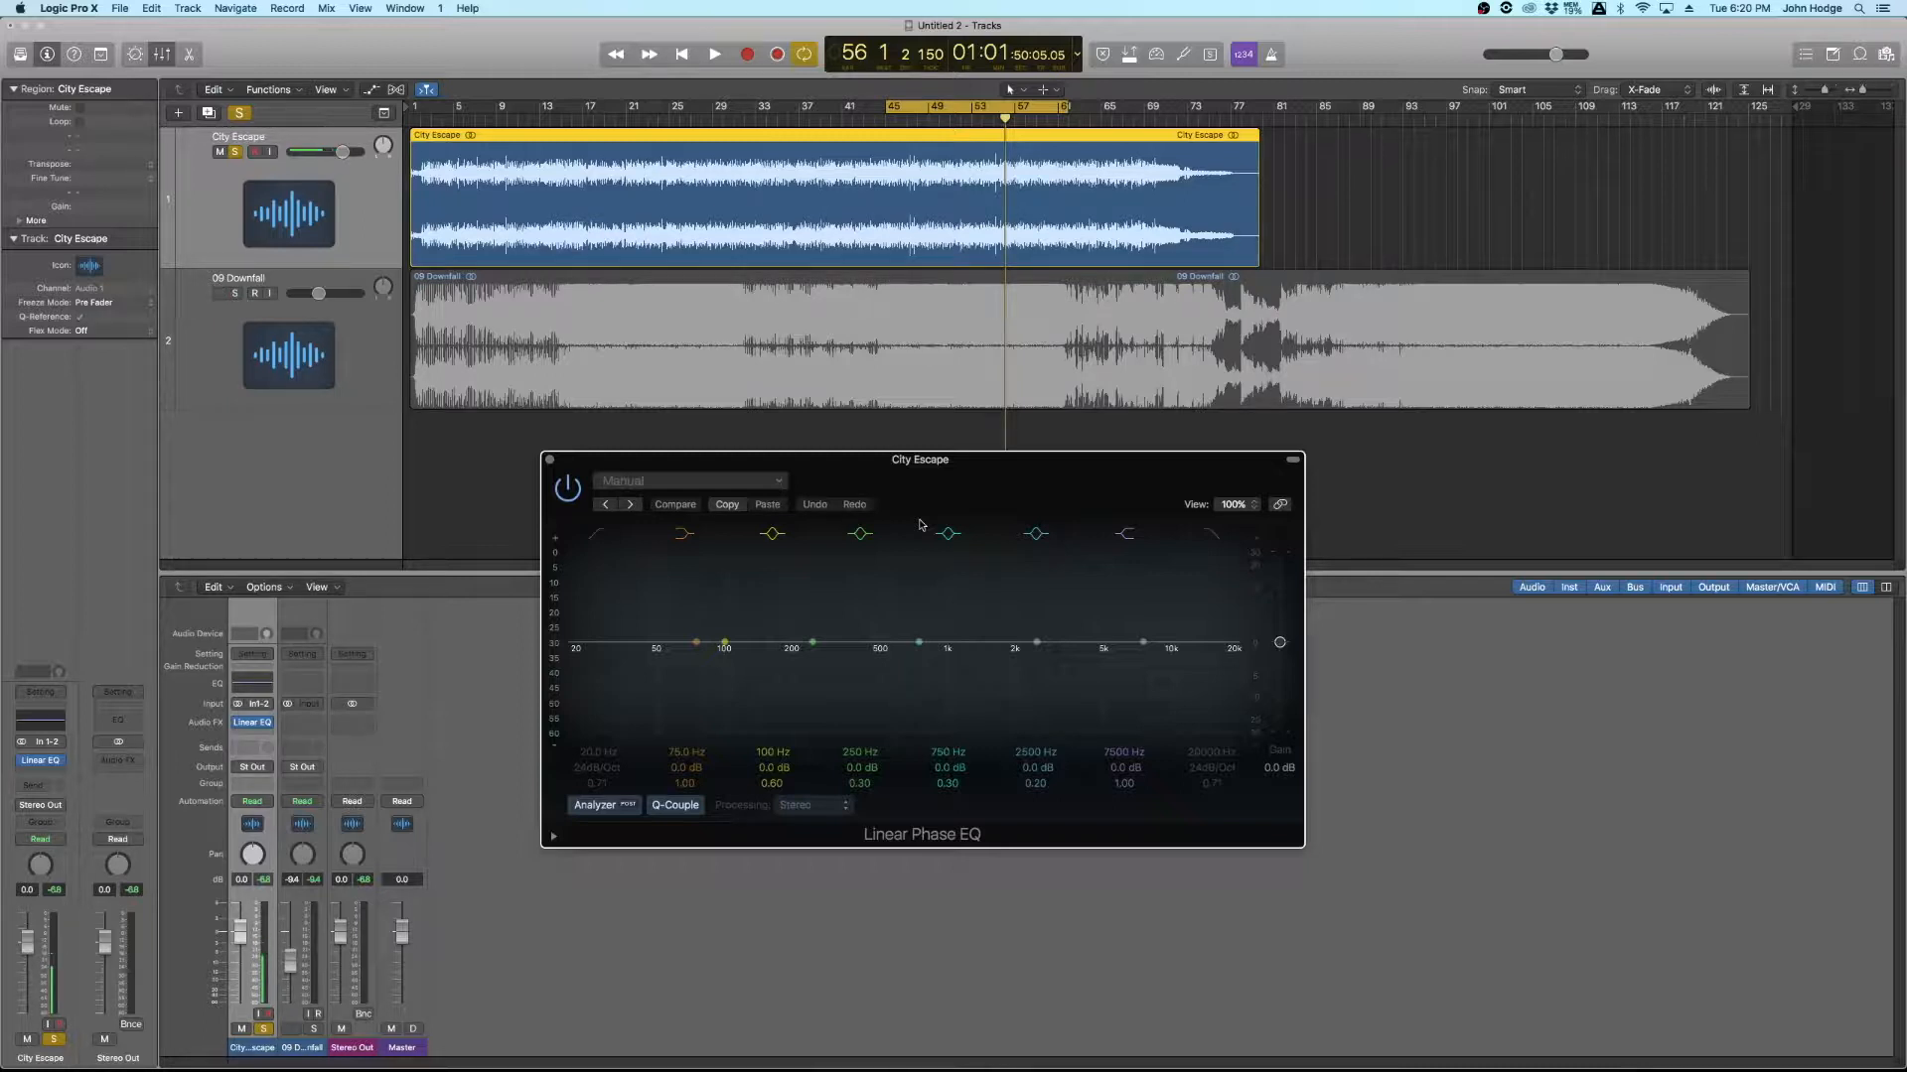
# Step: During playback, set the Linear Phase EQ's high shelf on City Escape to a +3.0 dB boost at 10200 Hz
pyautogui.press('space')
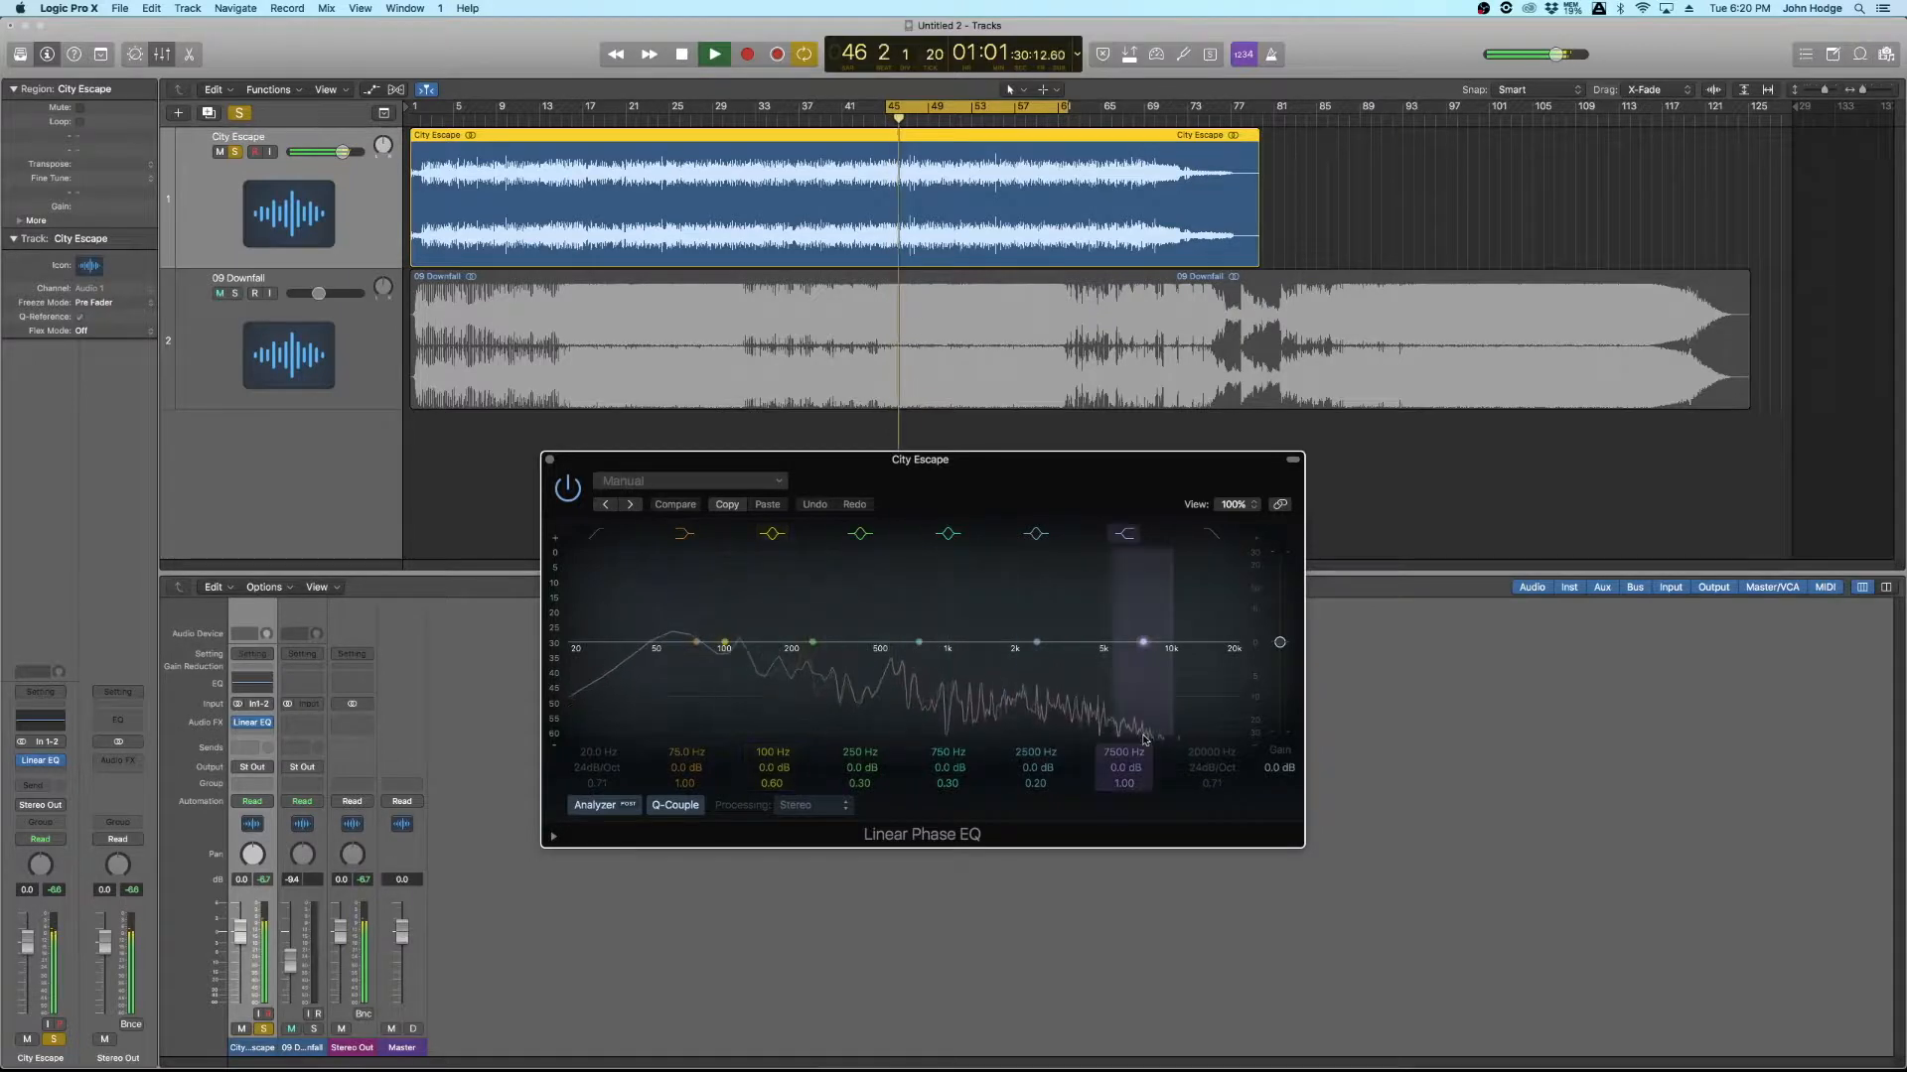
pyautogui.moveTo(1143, 642); pyautogui.dragTo(1171, 631)
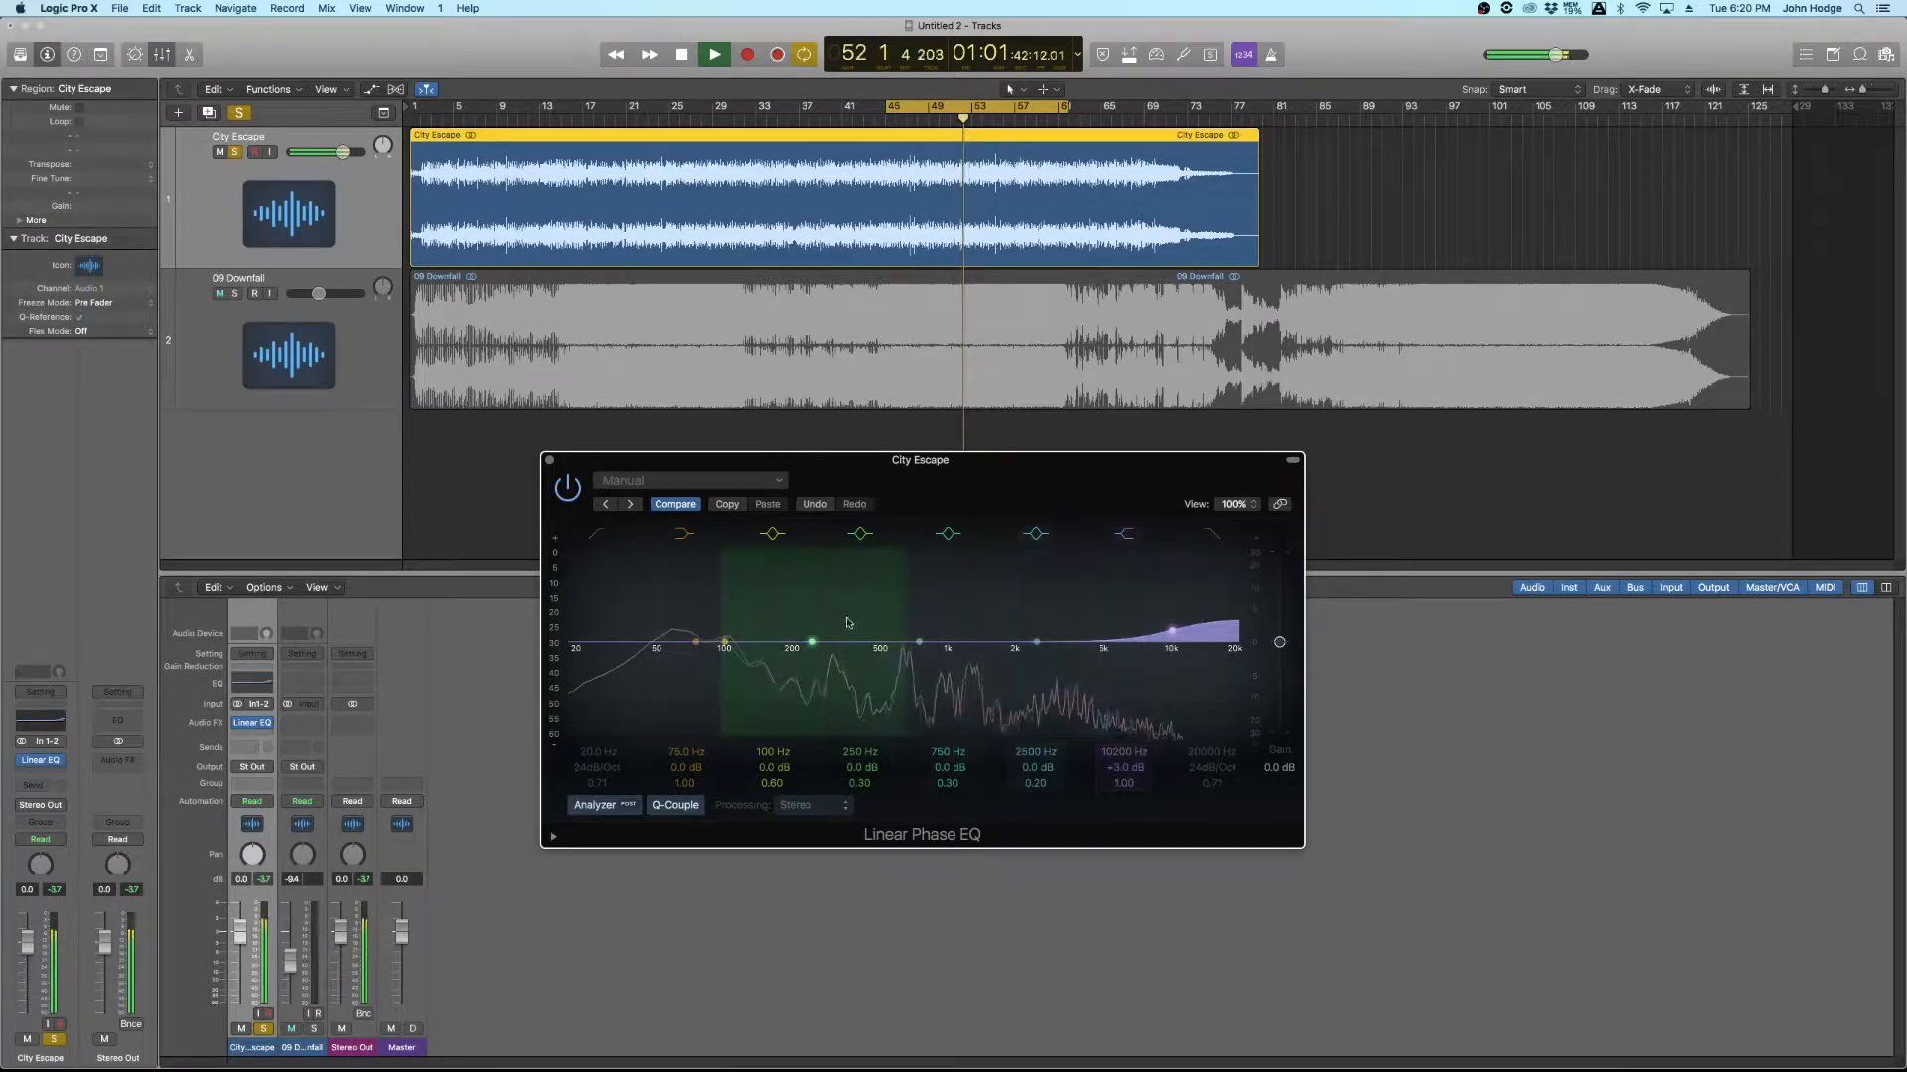
# Step: Raise the Linear Phase EQ's high shelf frequency to 13200 Hz on City Escape, comparing the shelf on and off during playback
pyautogui.press('space')
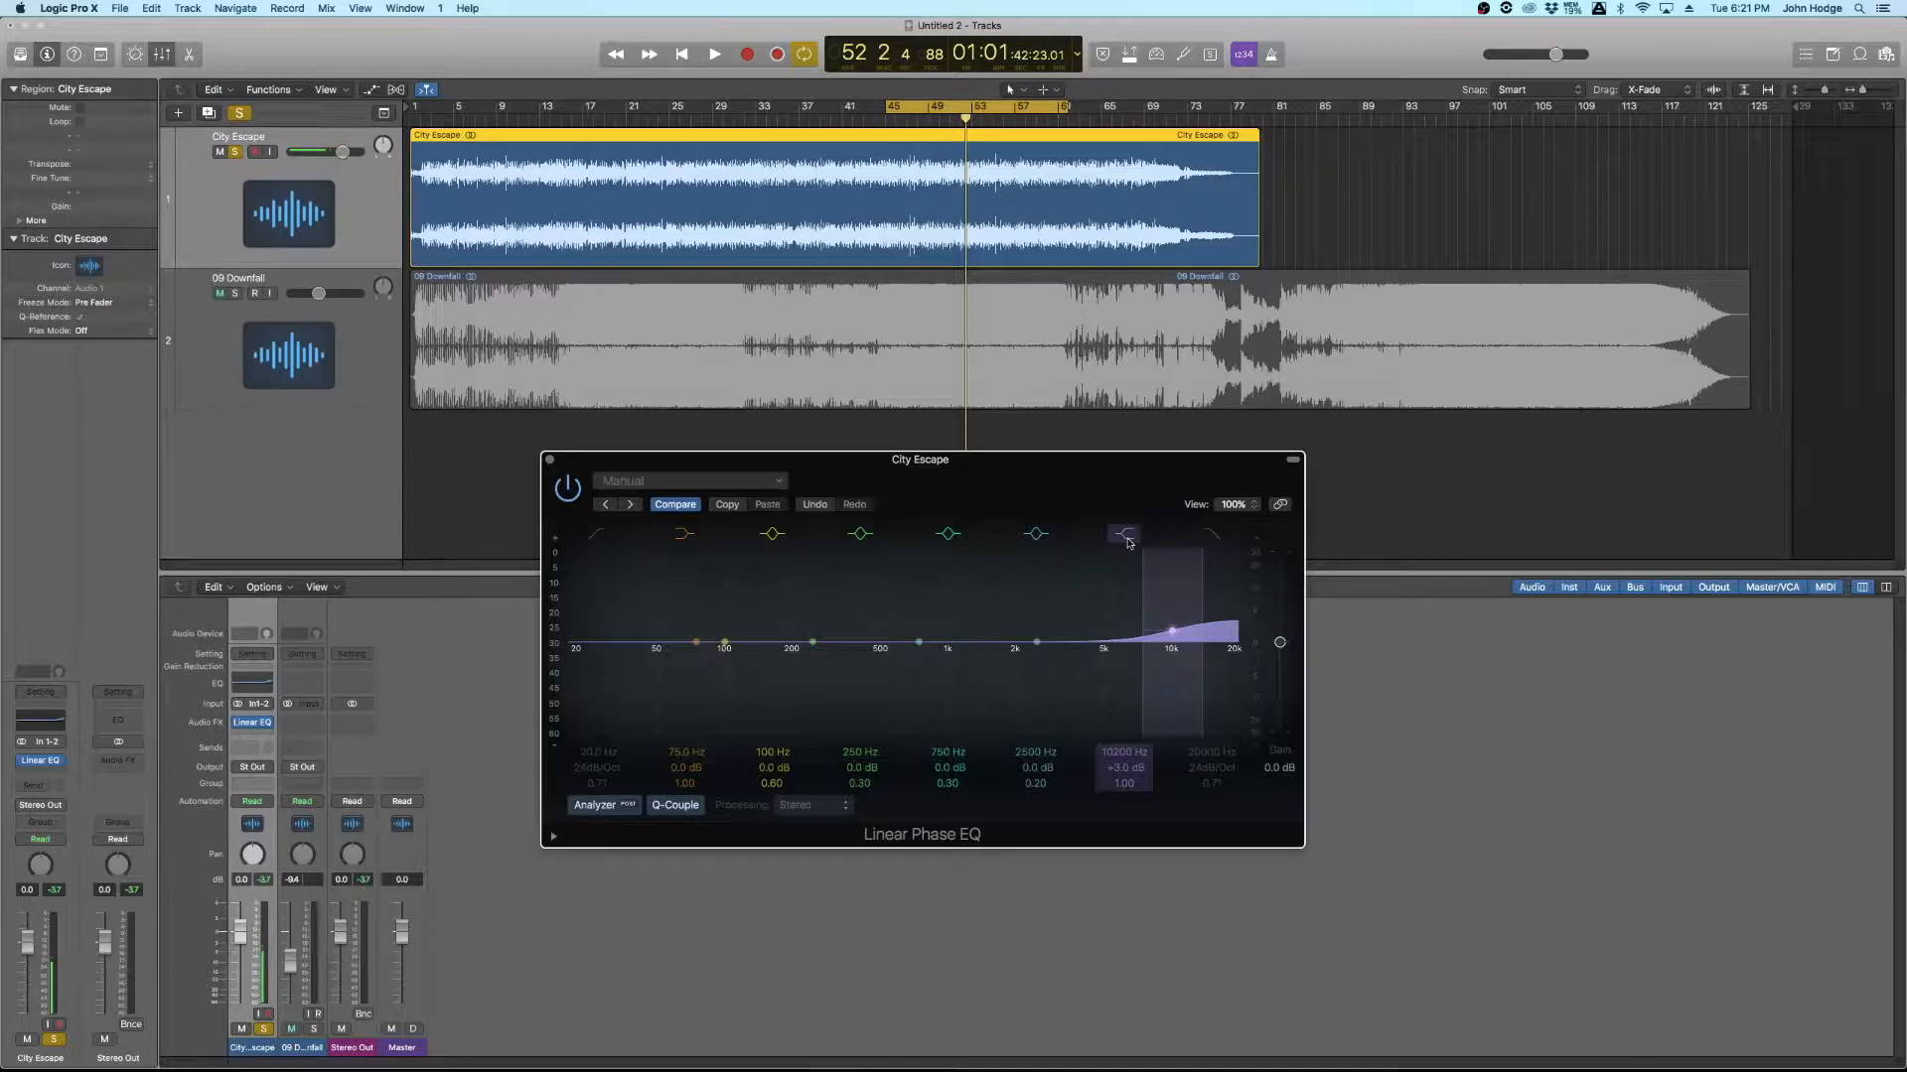
pyautogui.press('space')
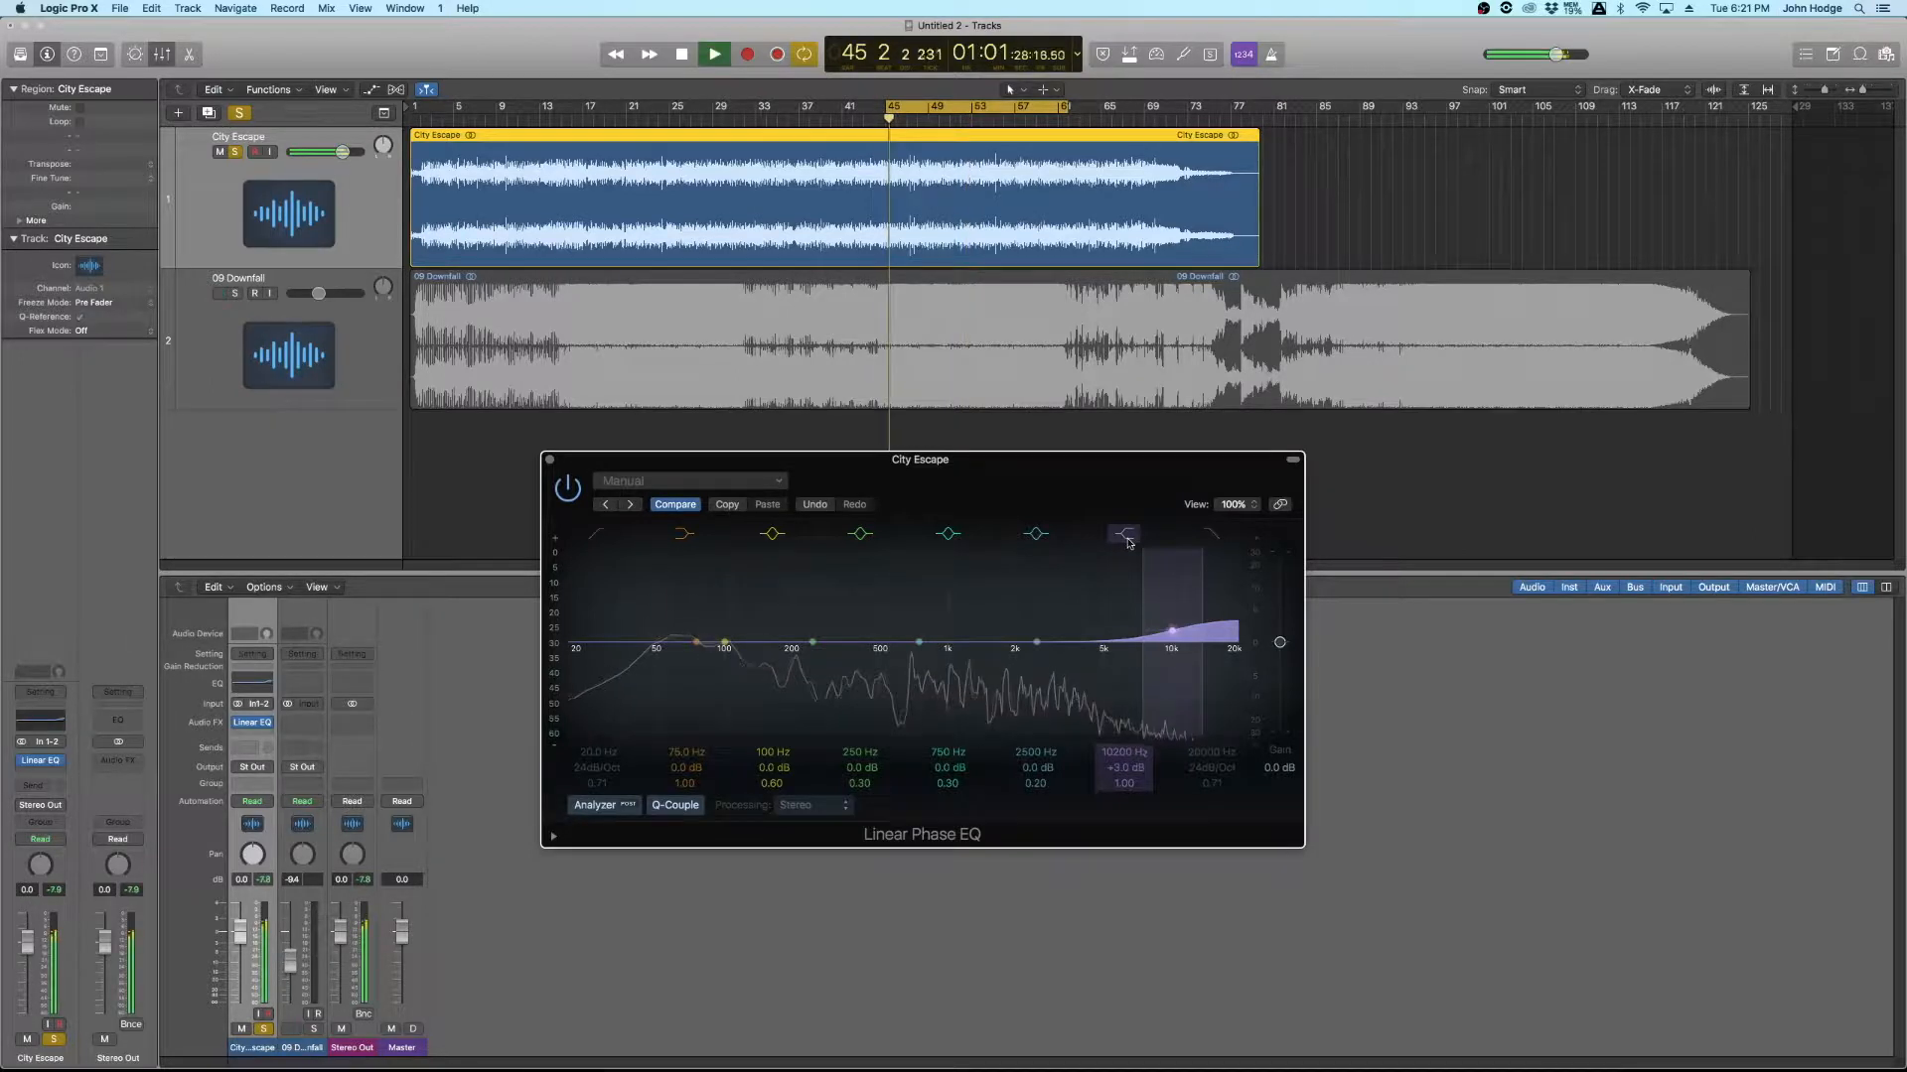
pyautogui.click(1128, 541)
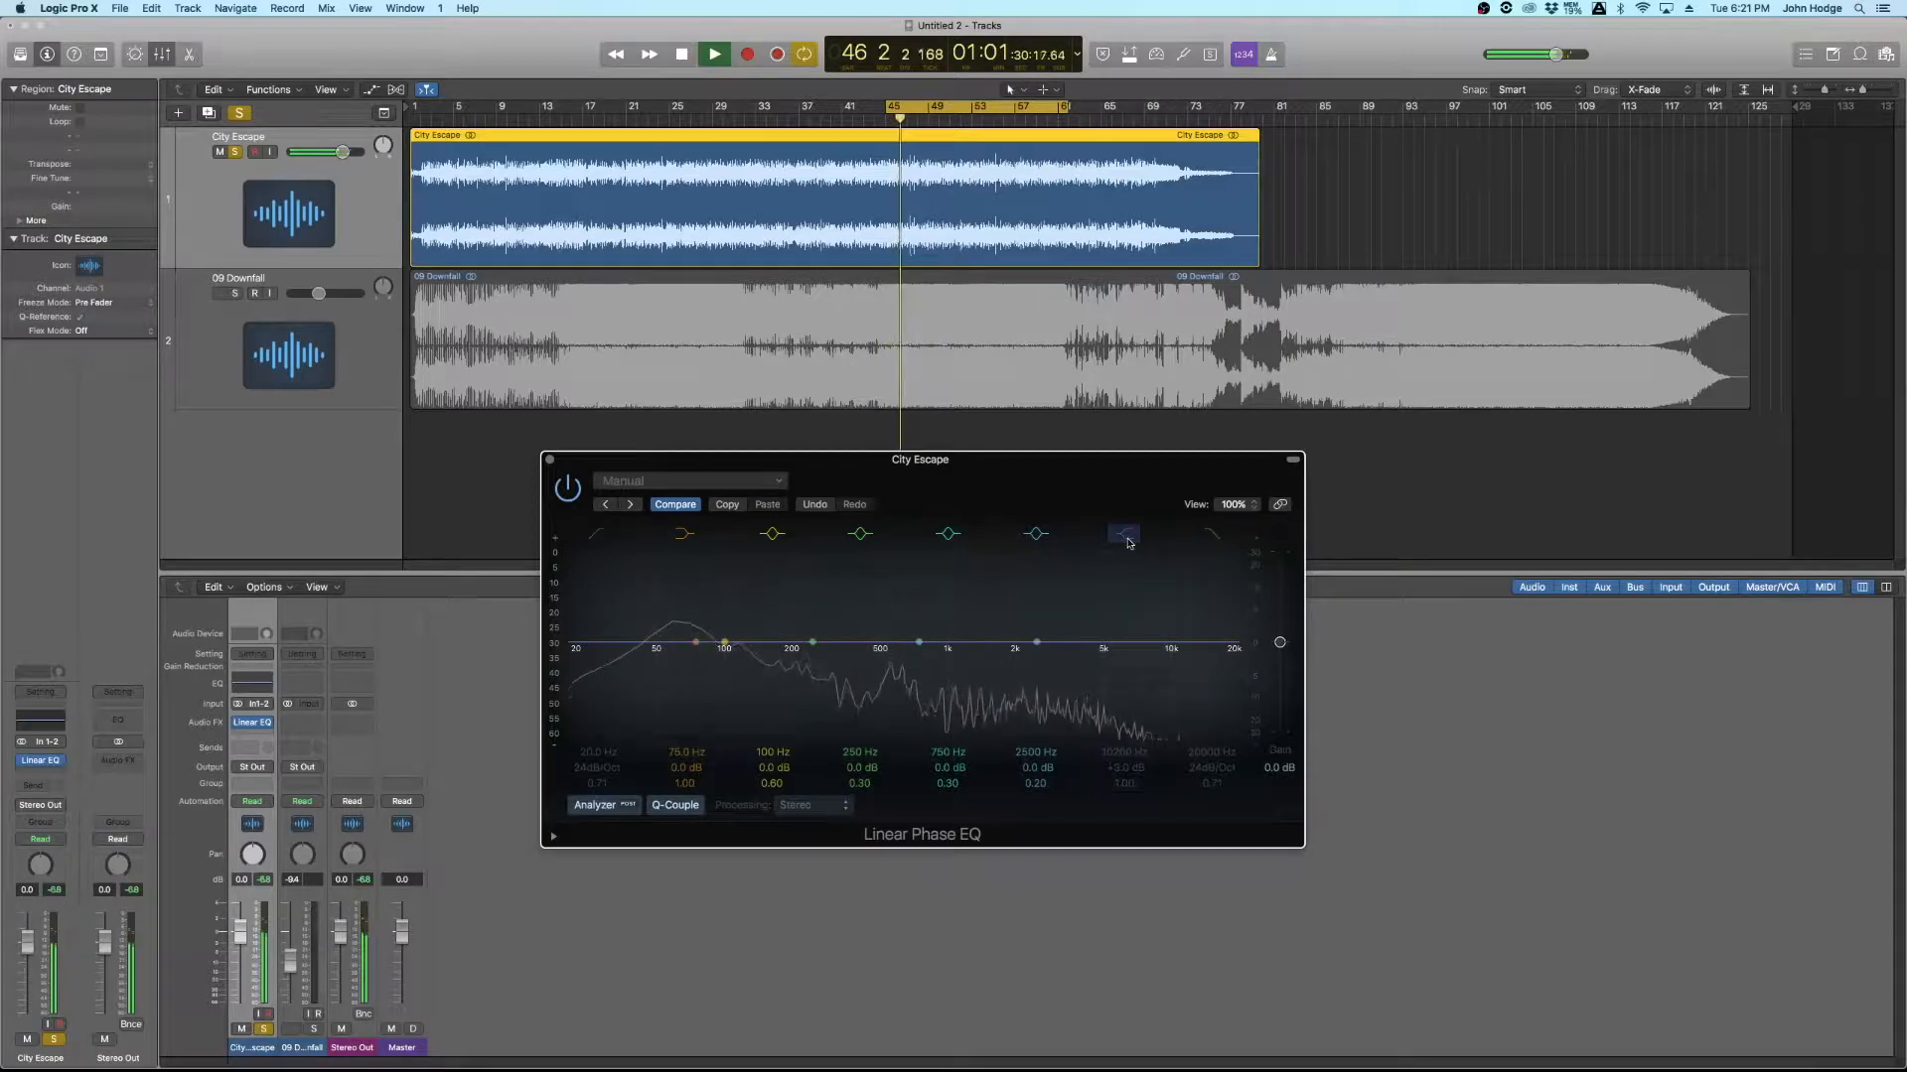
pyautogui.click(1128, 541)
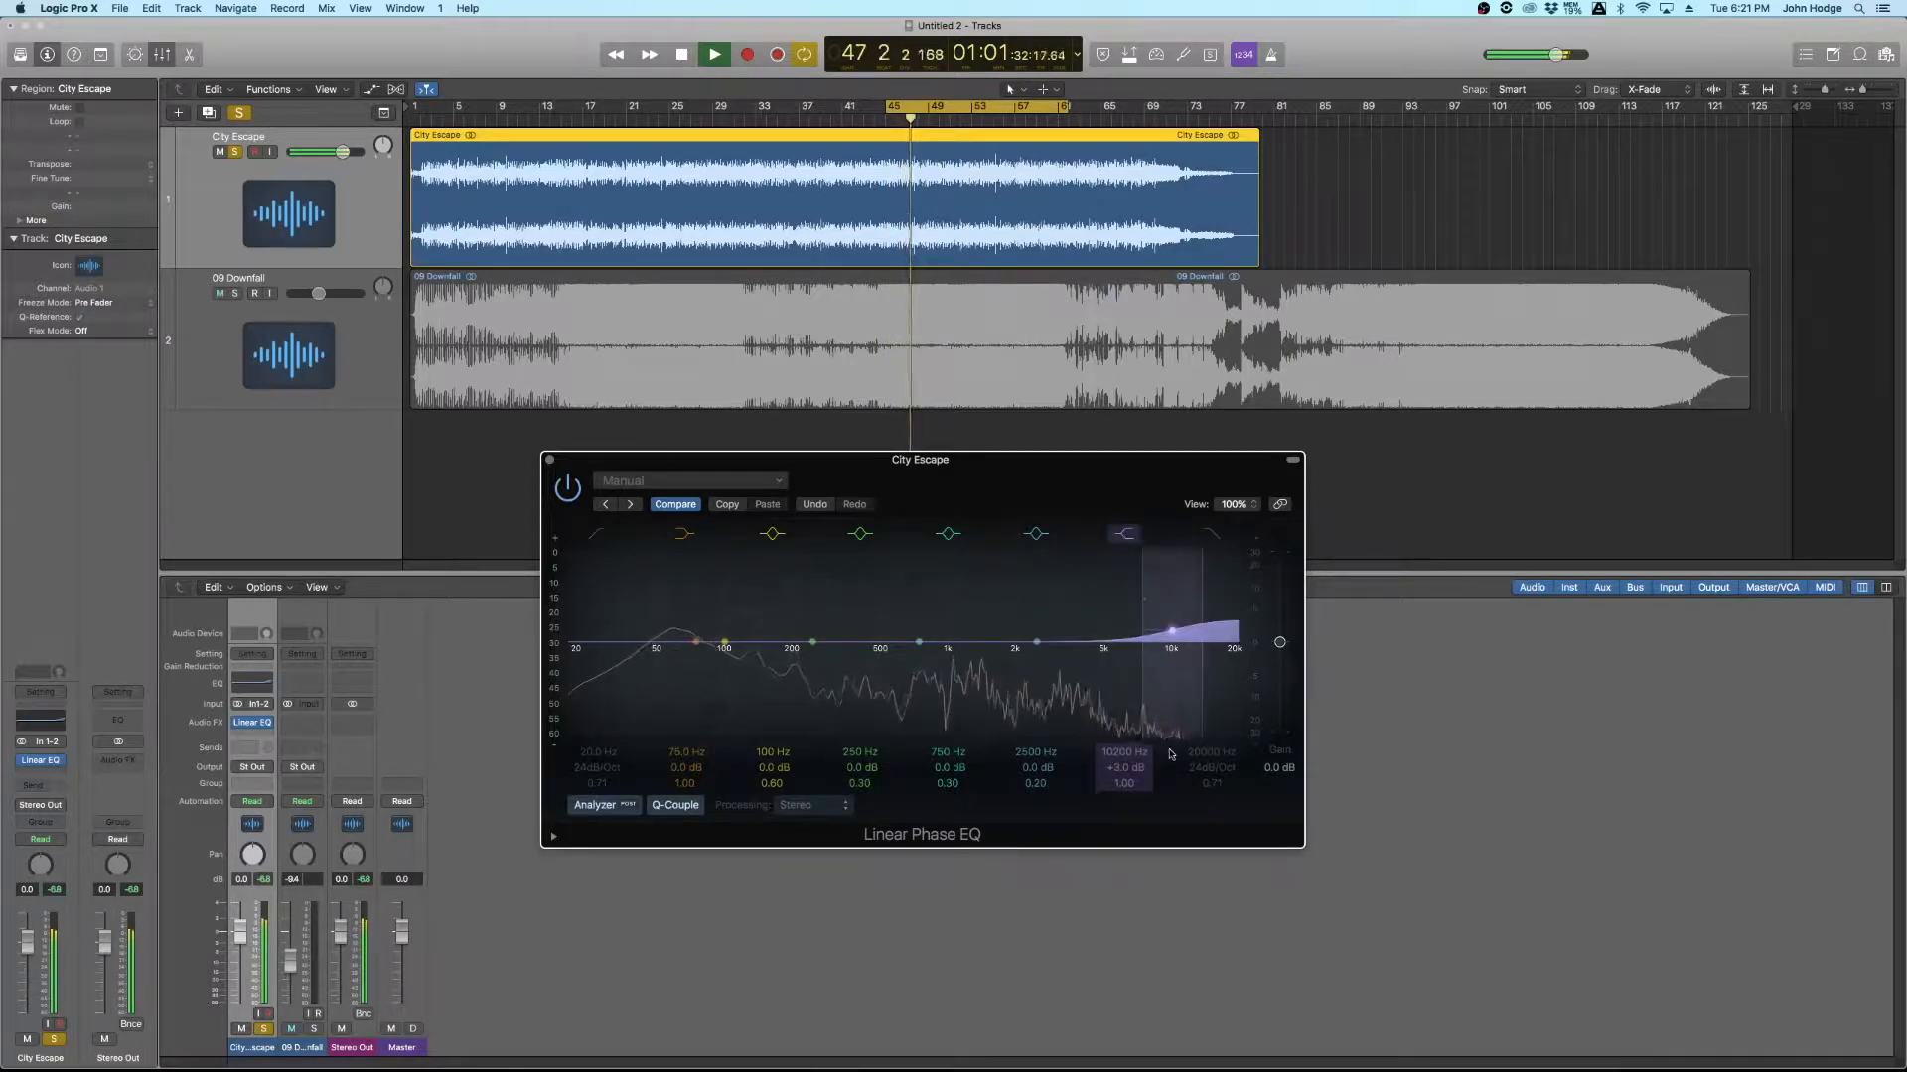
pyautogui.moveTo(1124, 753); pyautogui.dragTo(1119, 576)
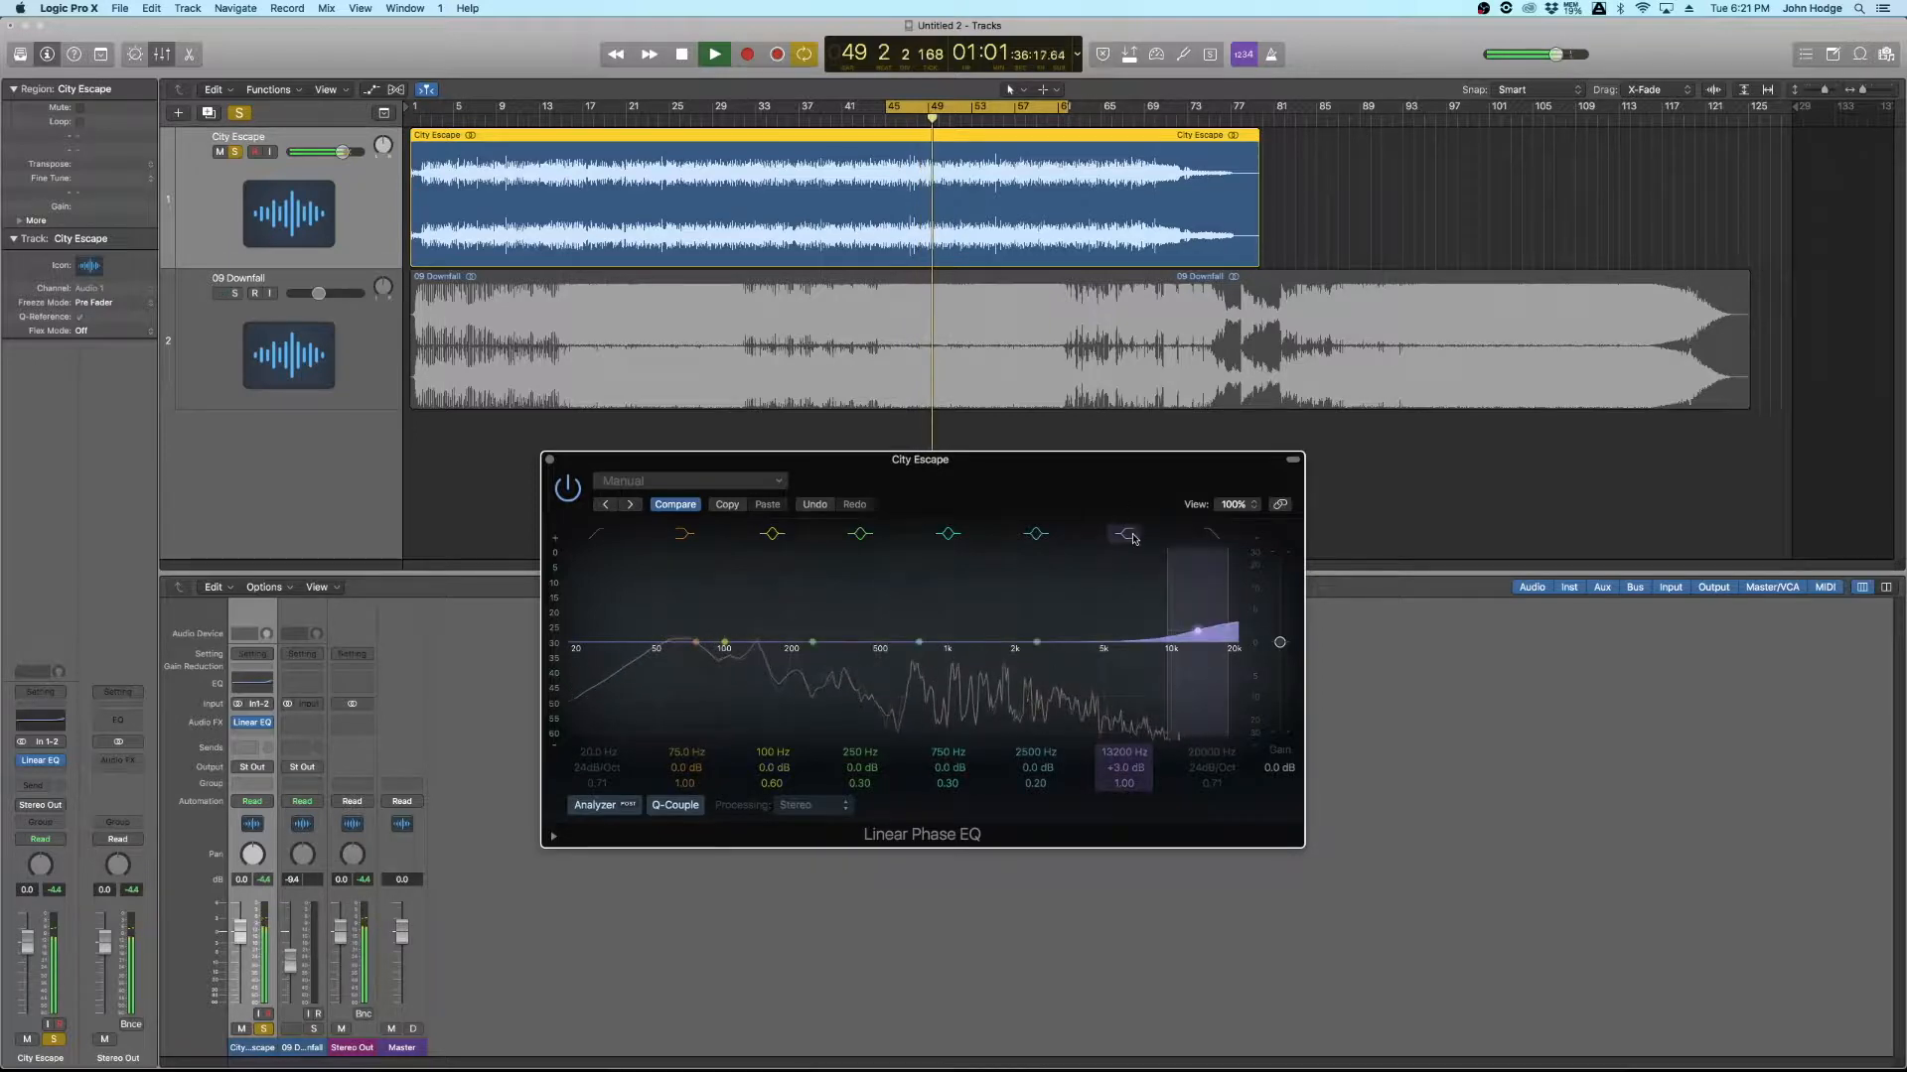
pyautogui.click(1134, 539)
pyautogui.click(1134, 539)
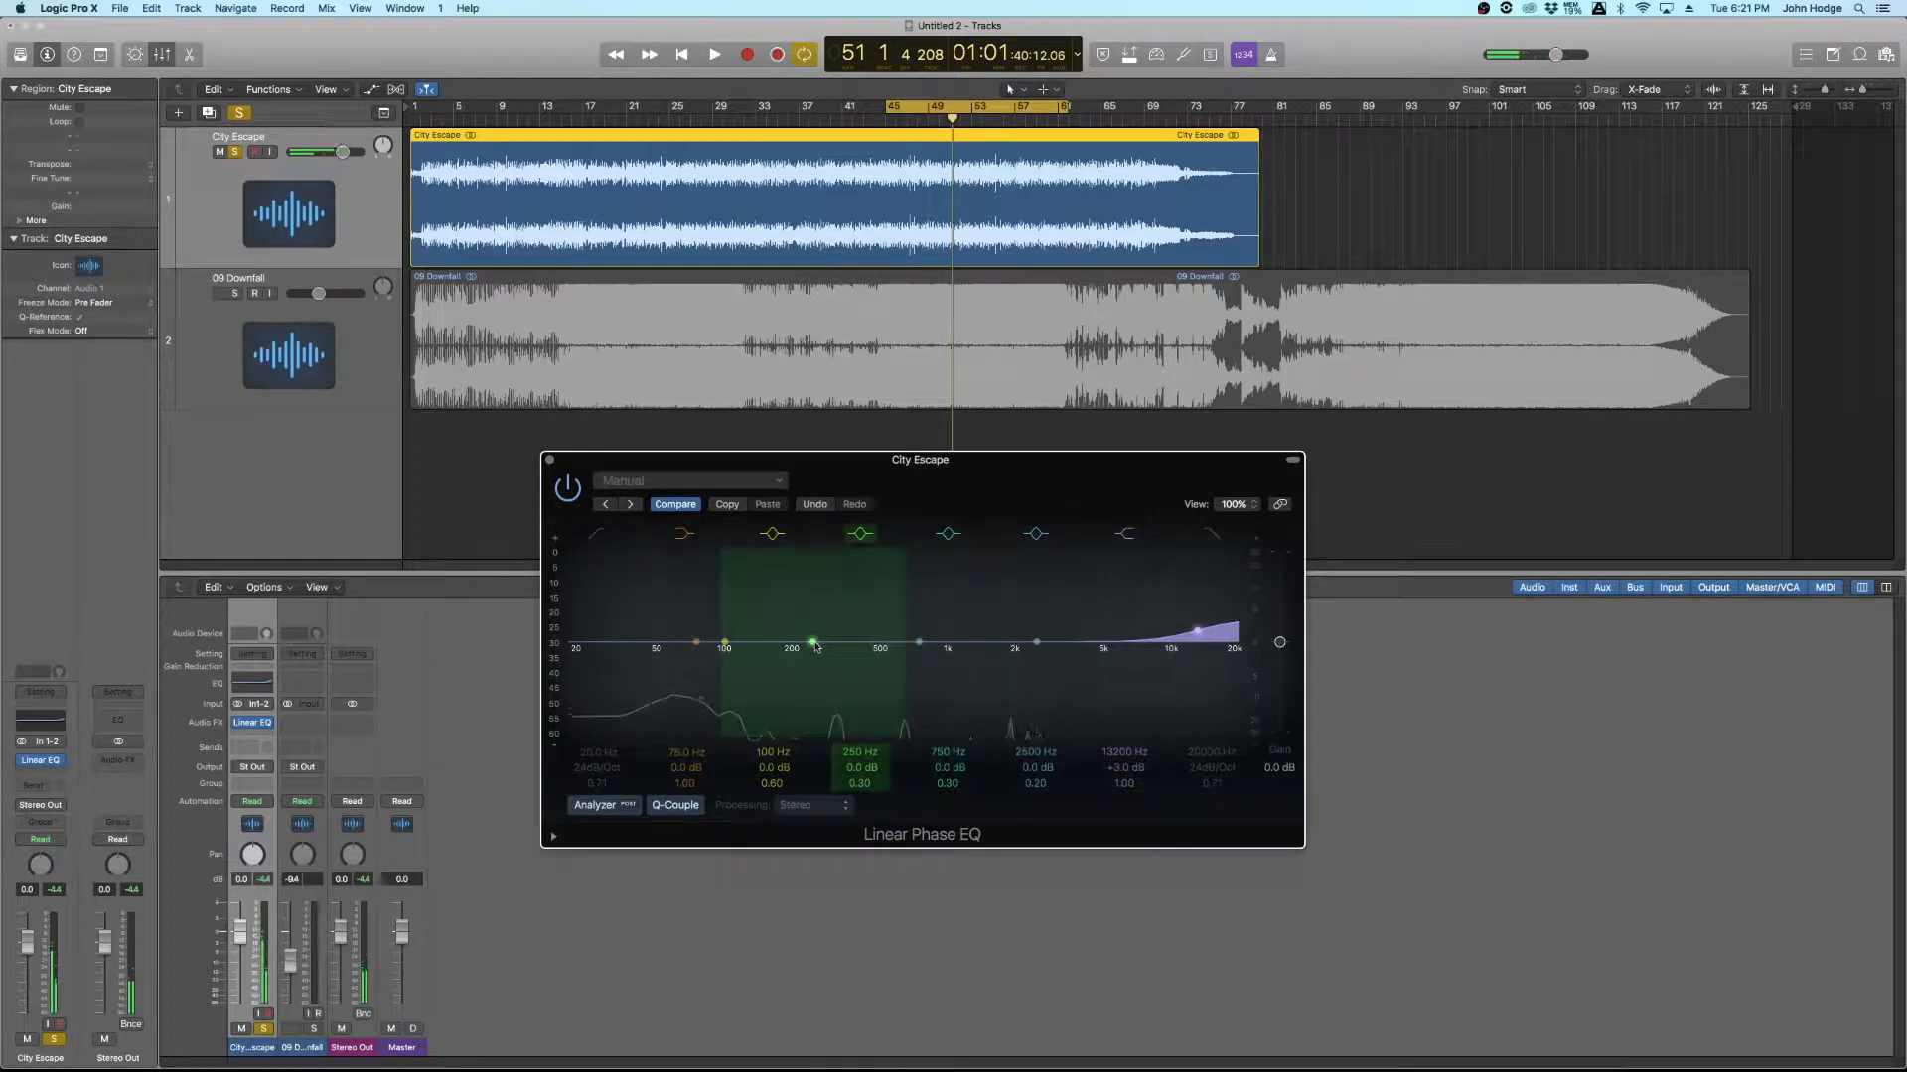
# Step: Give the 250 Hz EQ band a +1.0 dB boost with a Q of 0.93, auditioning it with a stronger boost during playback
pyautogui.moveTo(824, 647); pyautogui.dragTo(850, 643)
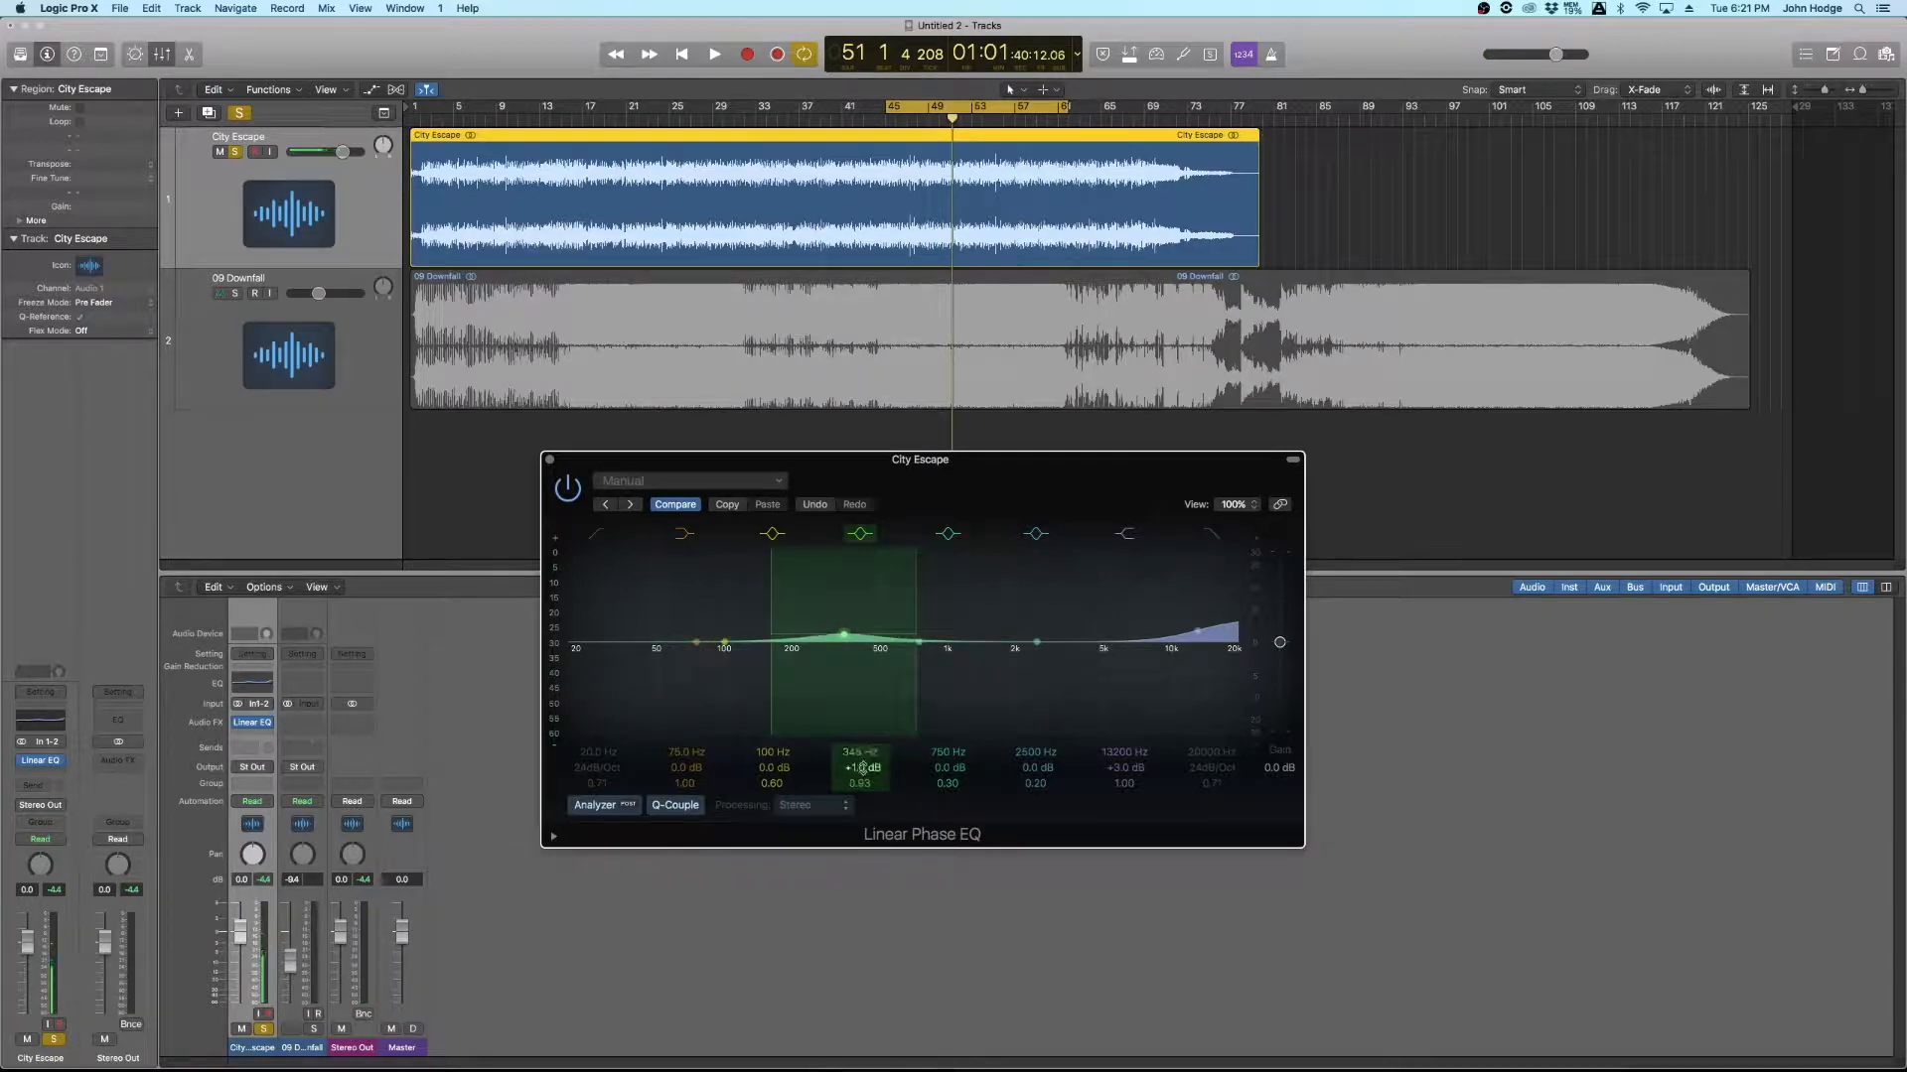
pyautogui.press('space')
pyautogui.moveTo(860, 753)
pyautogui.mouseDown()
pyautogui.moveTo(862, 704)
pyautogui.moveTo(860, 776)
pyautogui.mouseUp()
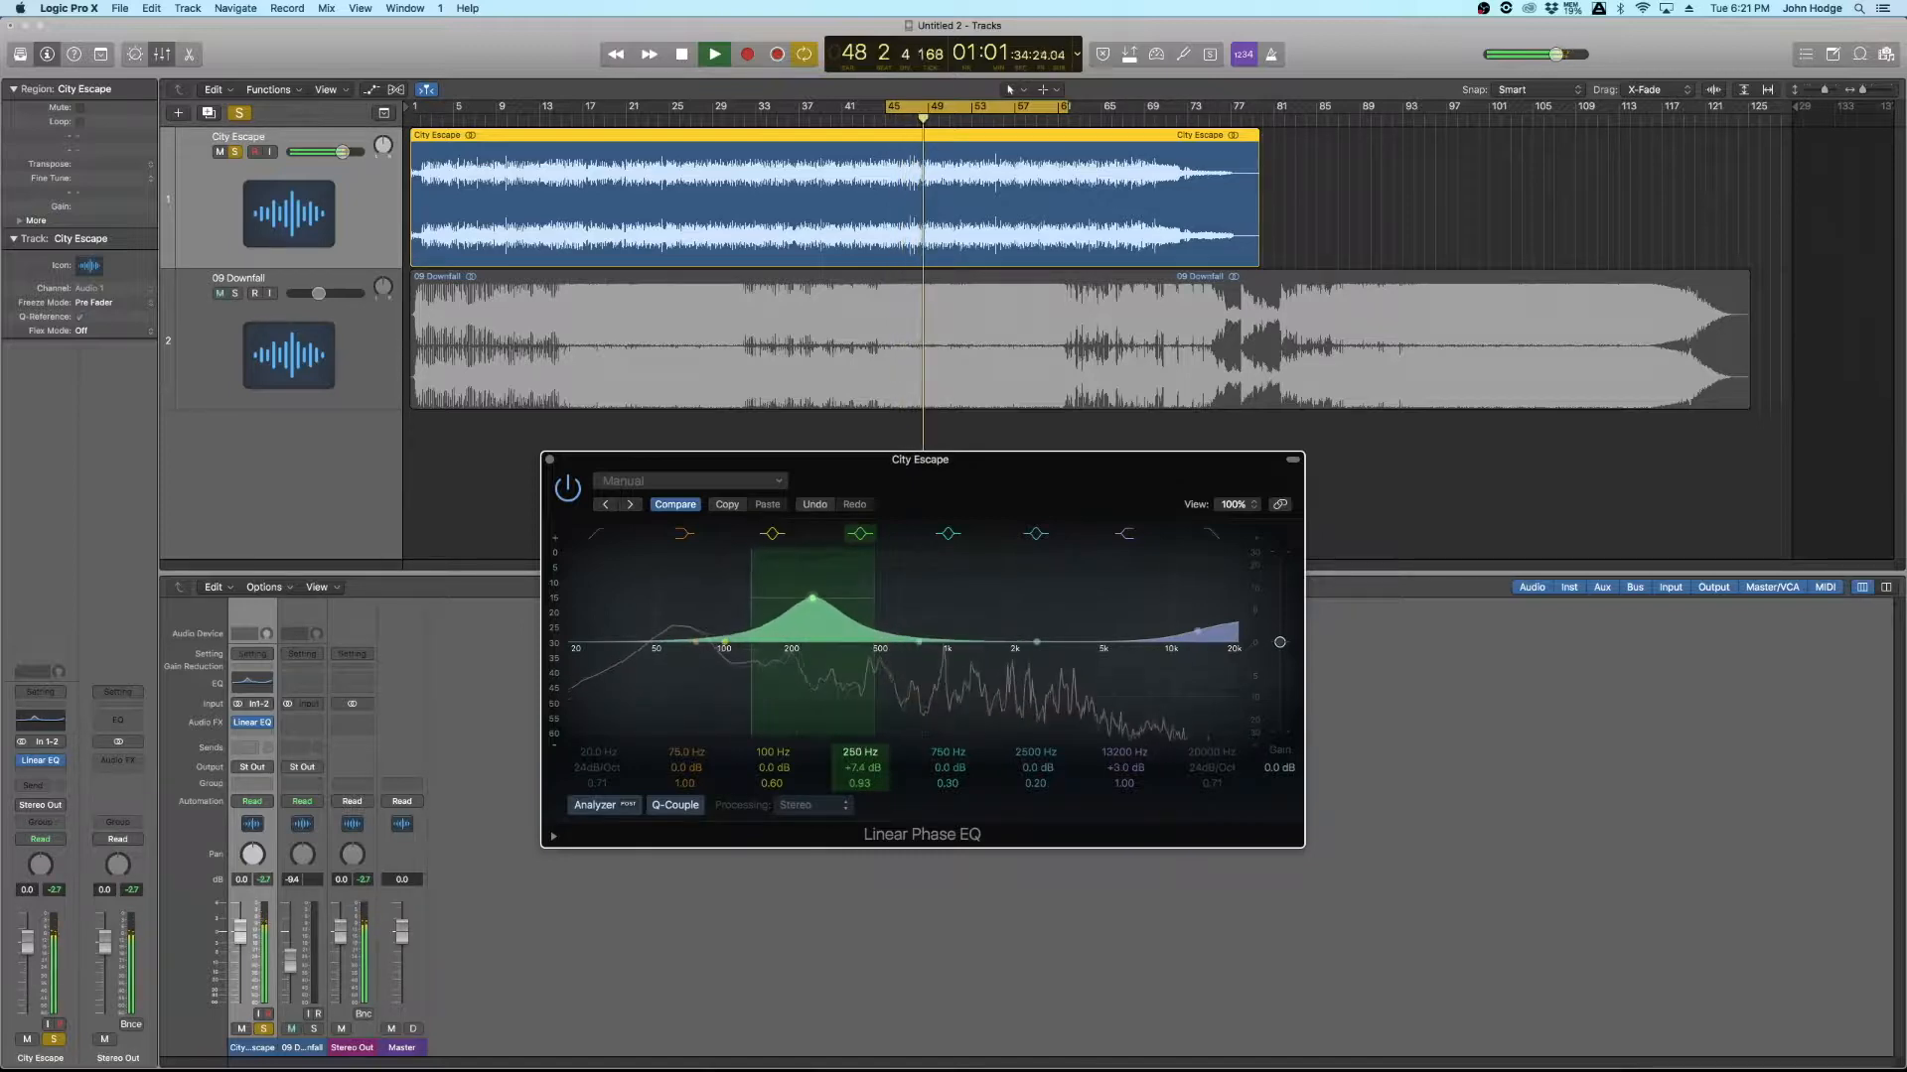
pyautogui.press('space')
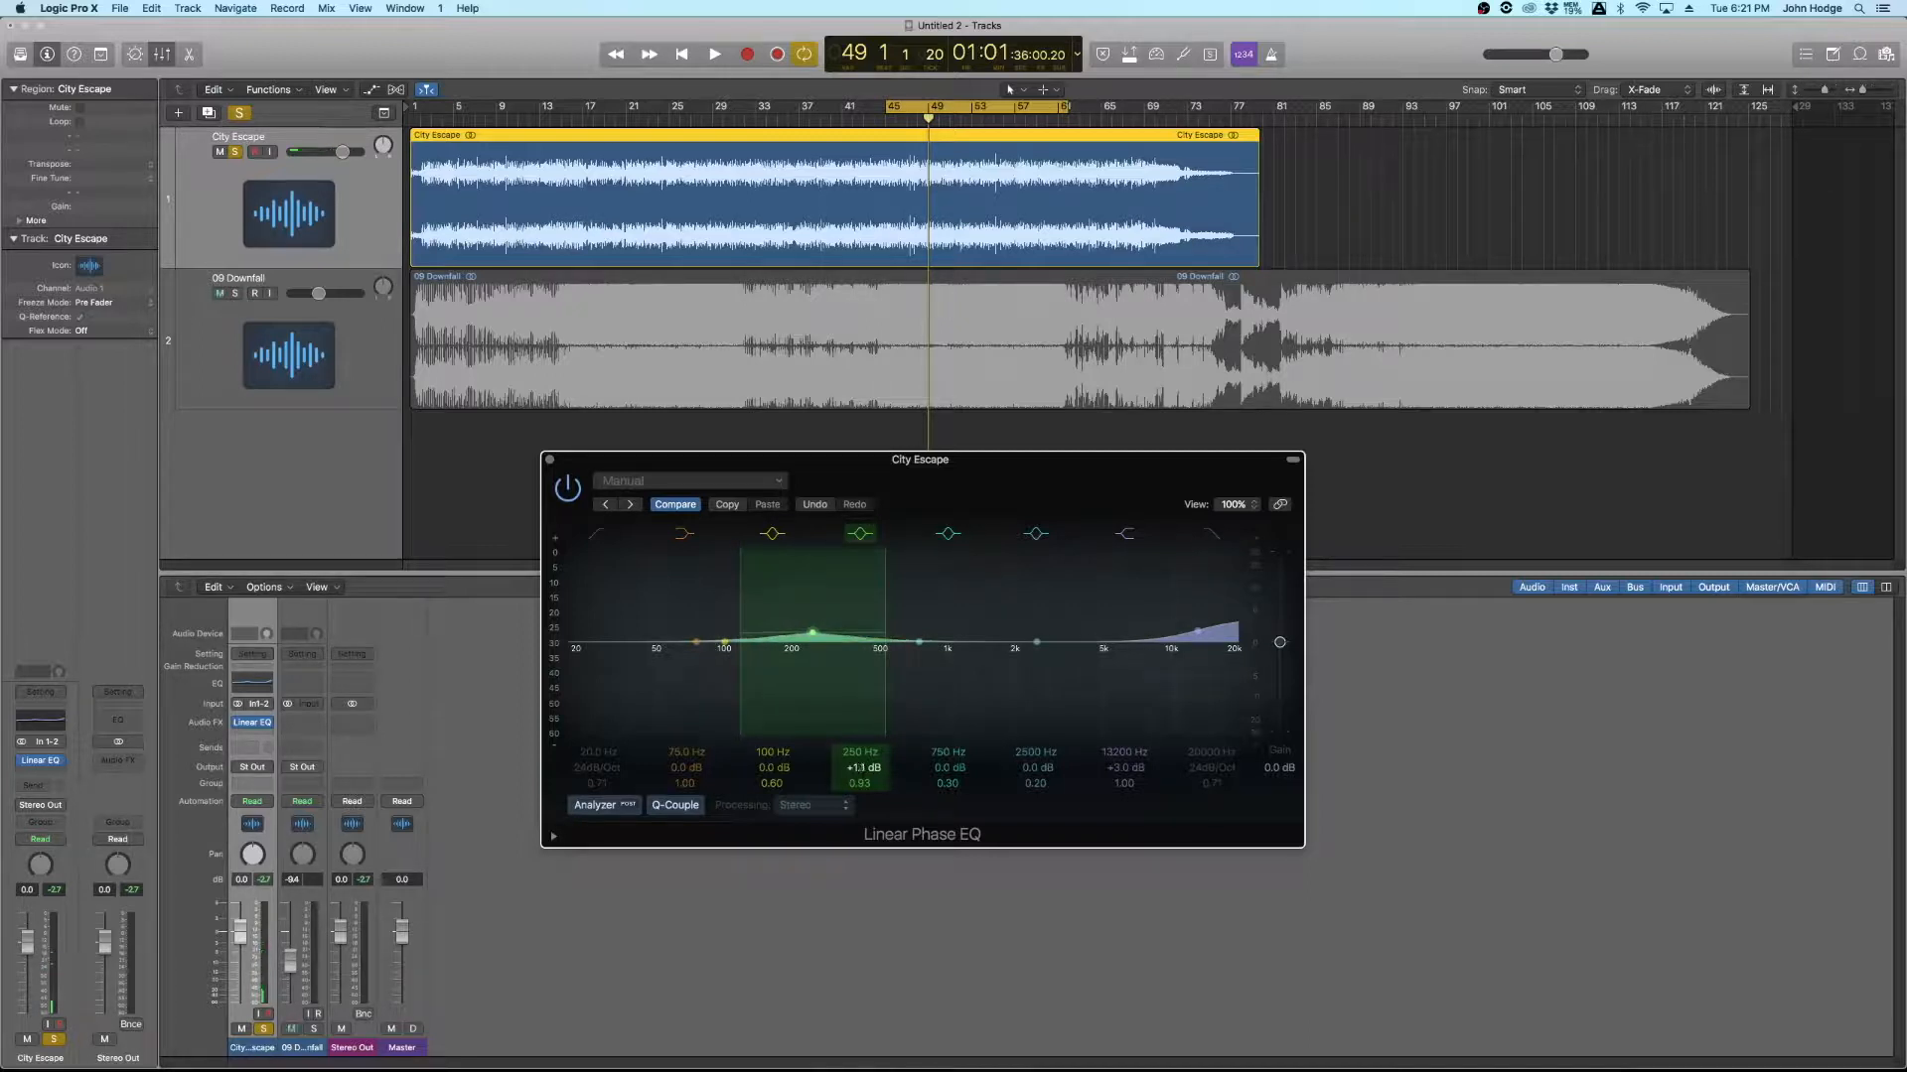
pyautogui.press('space')
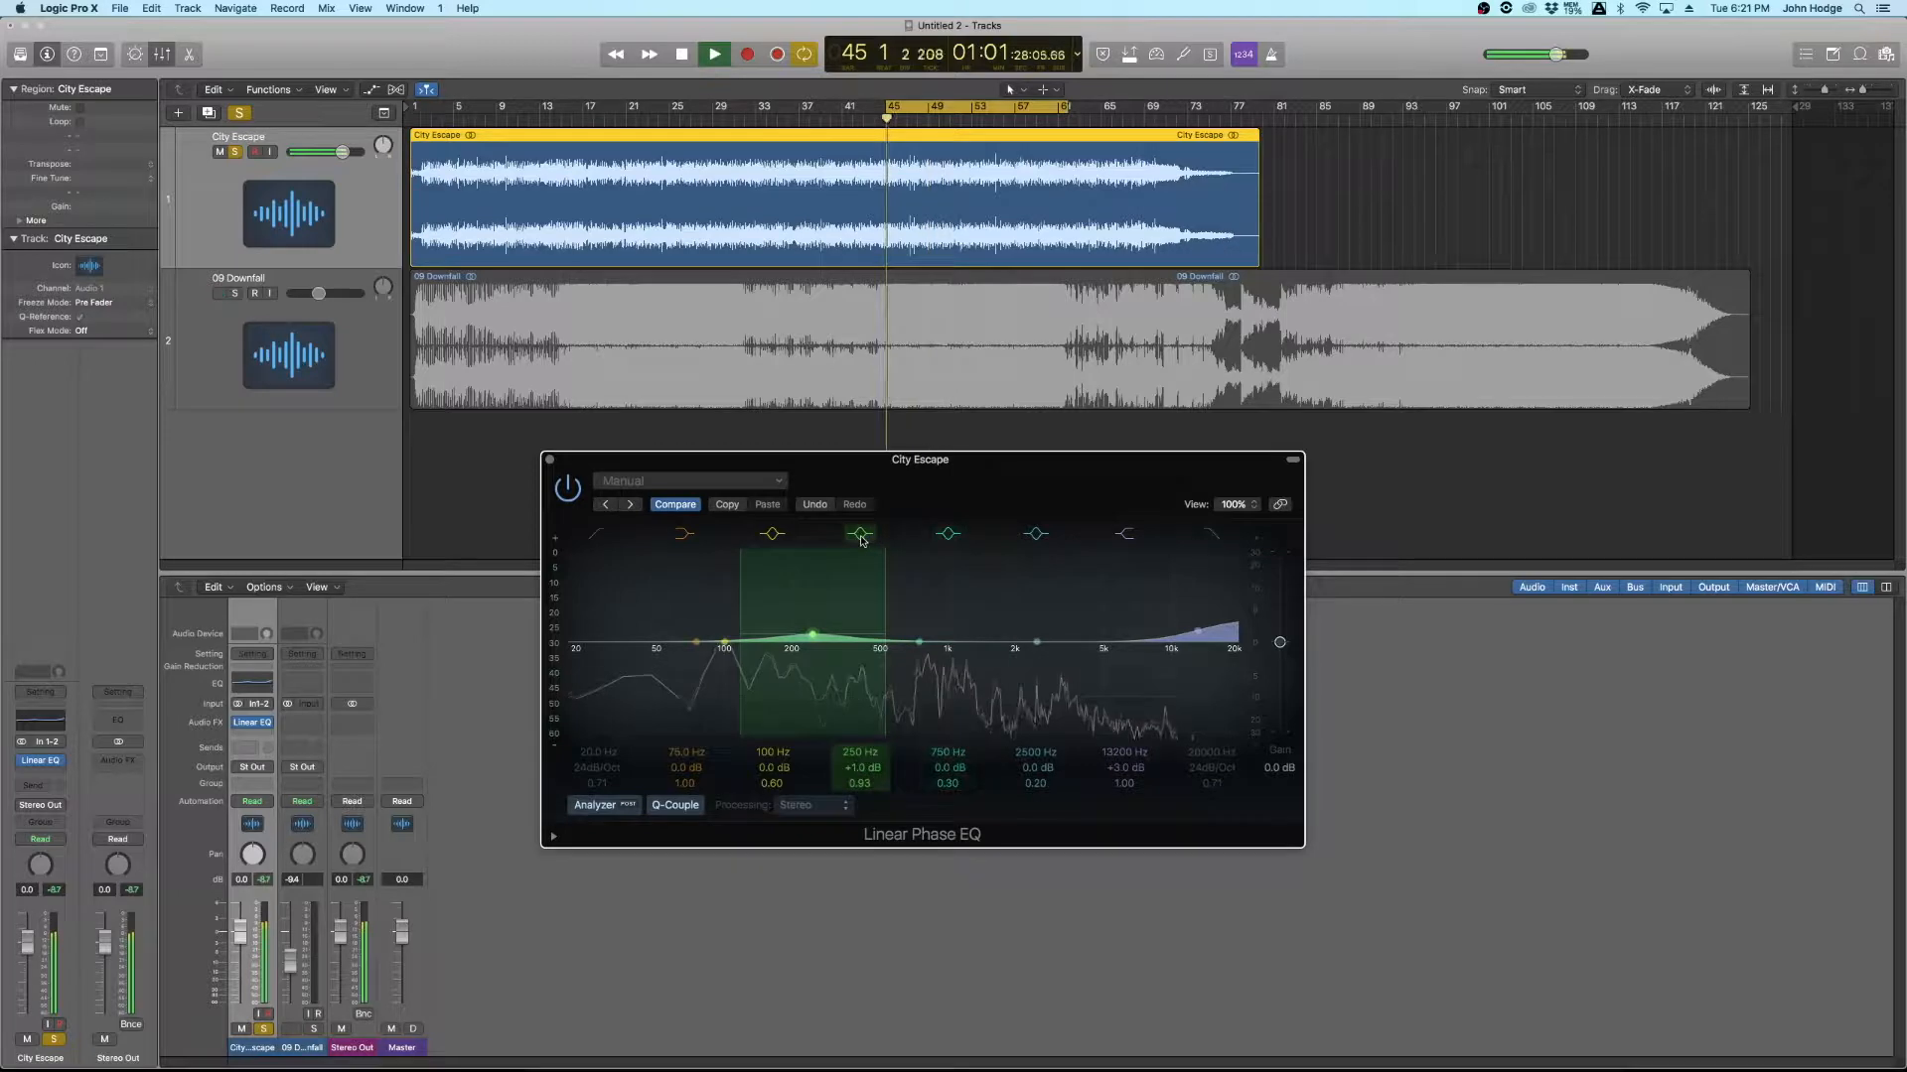
# Step: Compare the low-mid band on and off during playback, and set it to +1.5 dB at 320 Hz
pyautogui.click(860, 534)
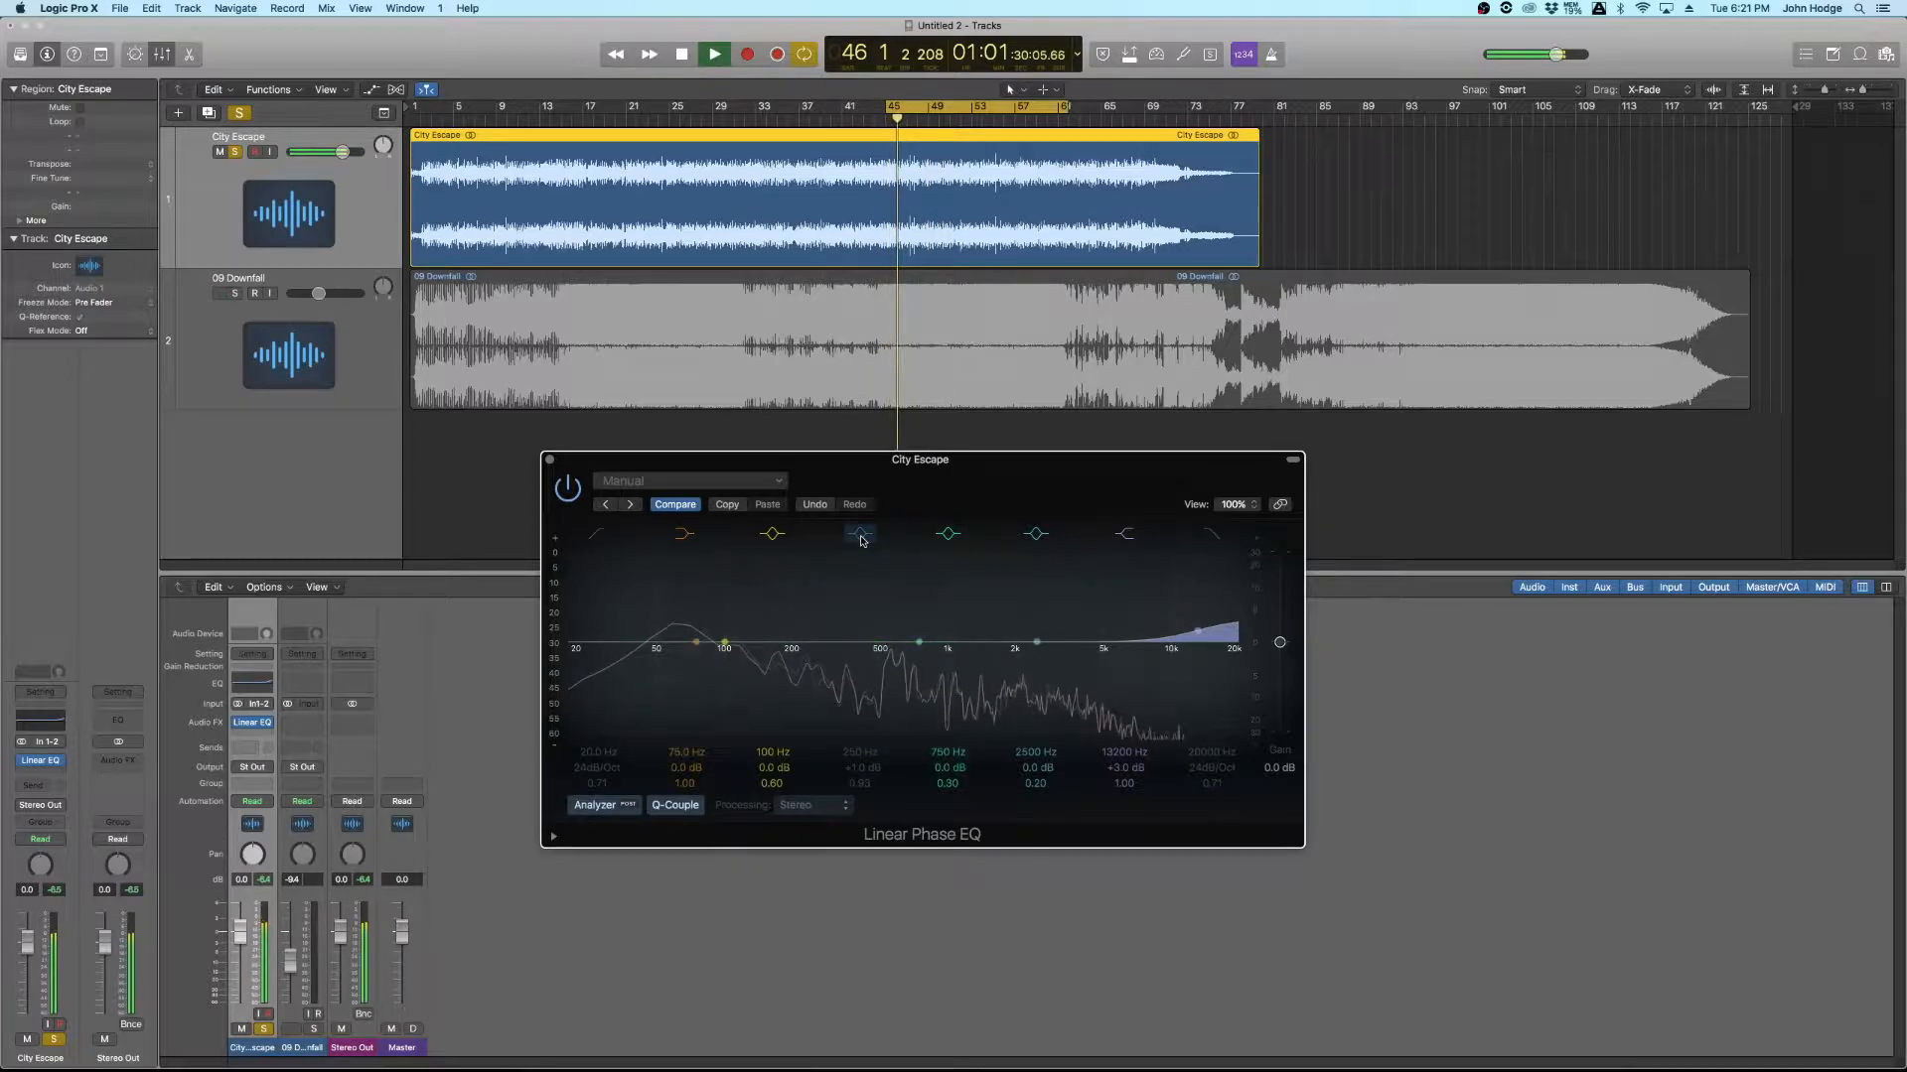
pyautogui.click(860, 535)
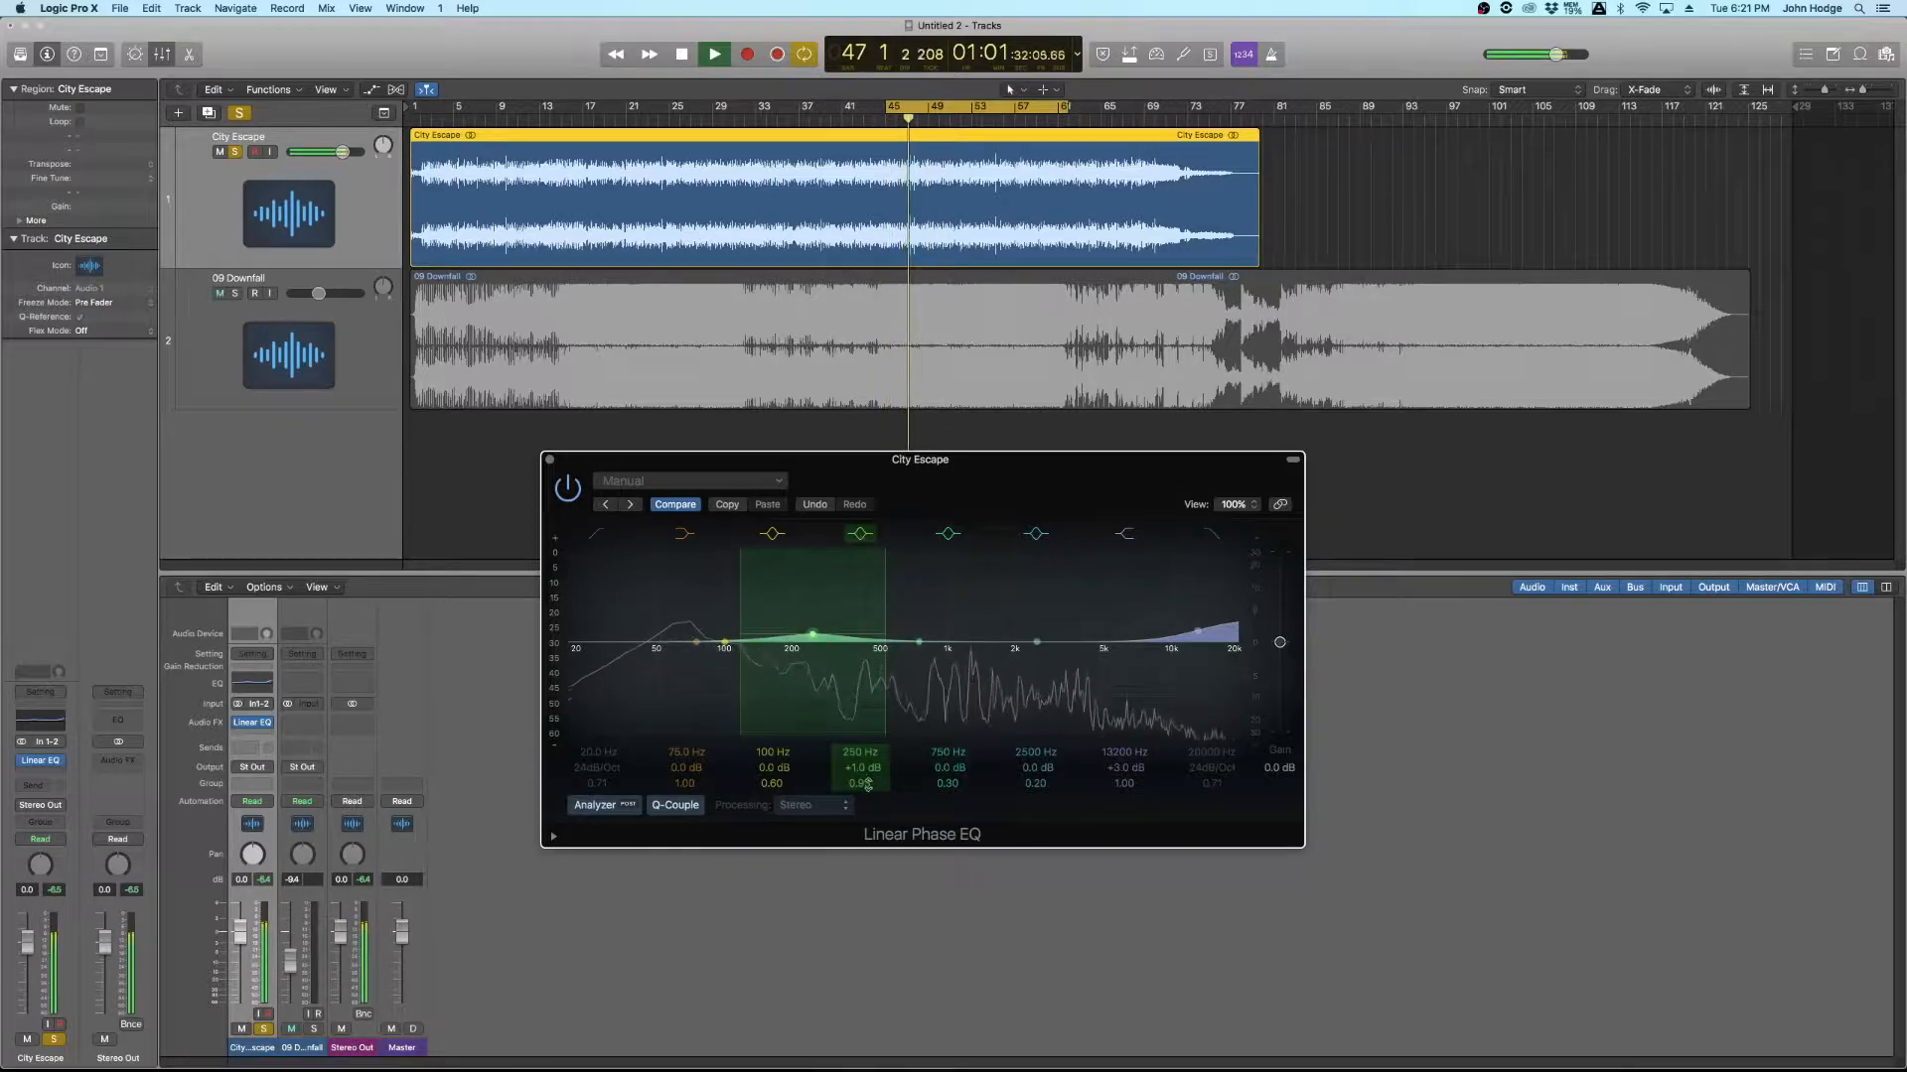
pyautogui.moveTo(868, 769); pyautogui.dragTo(862, 741)
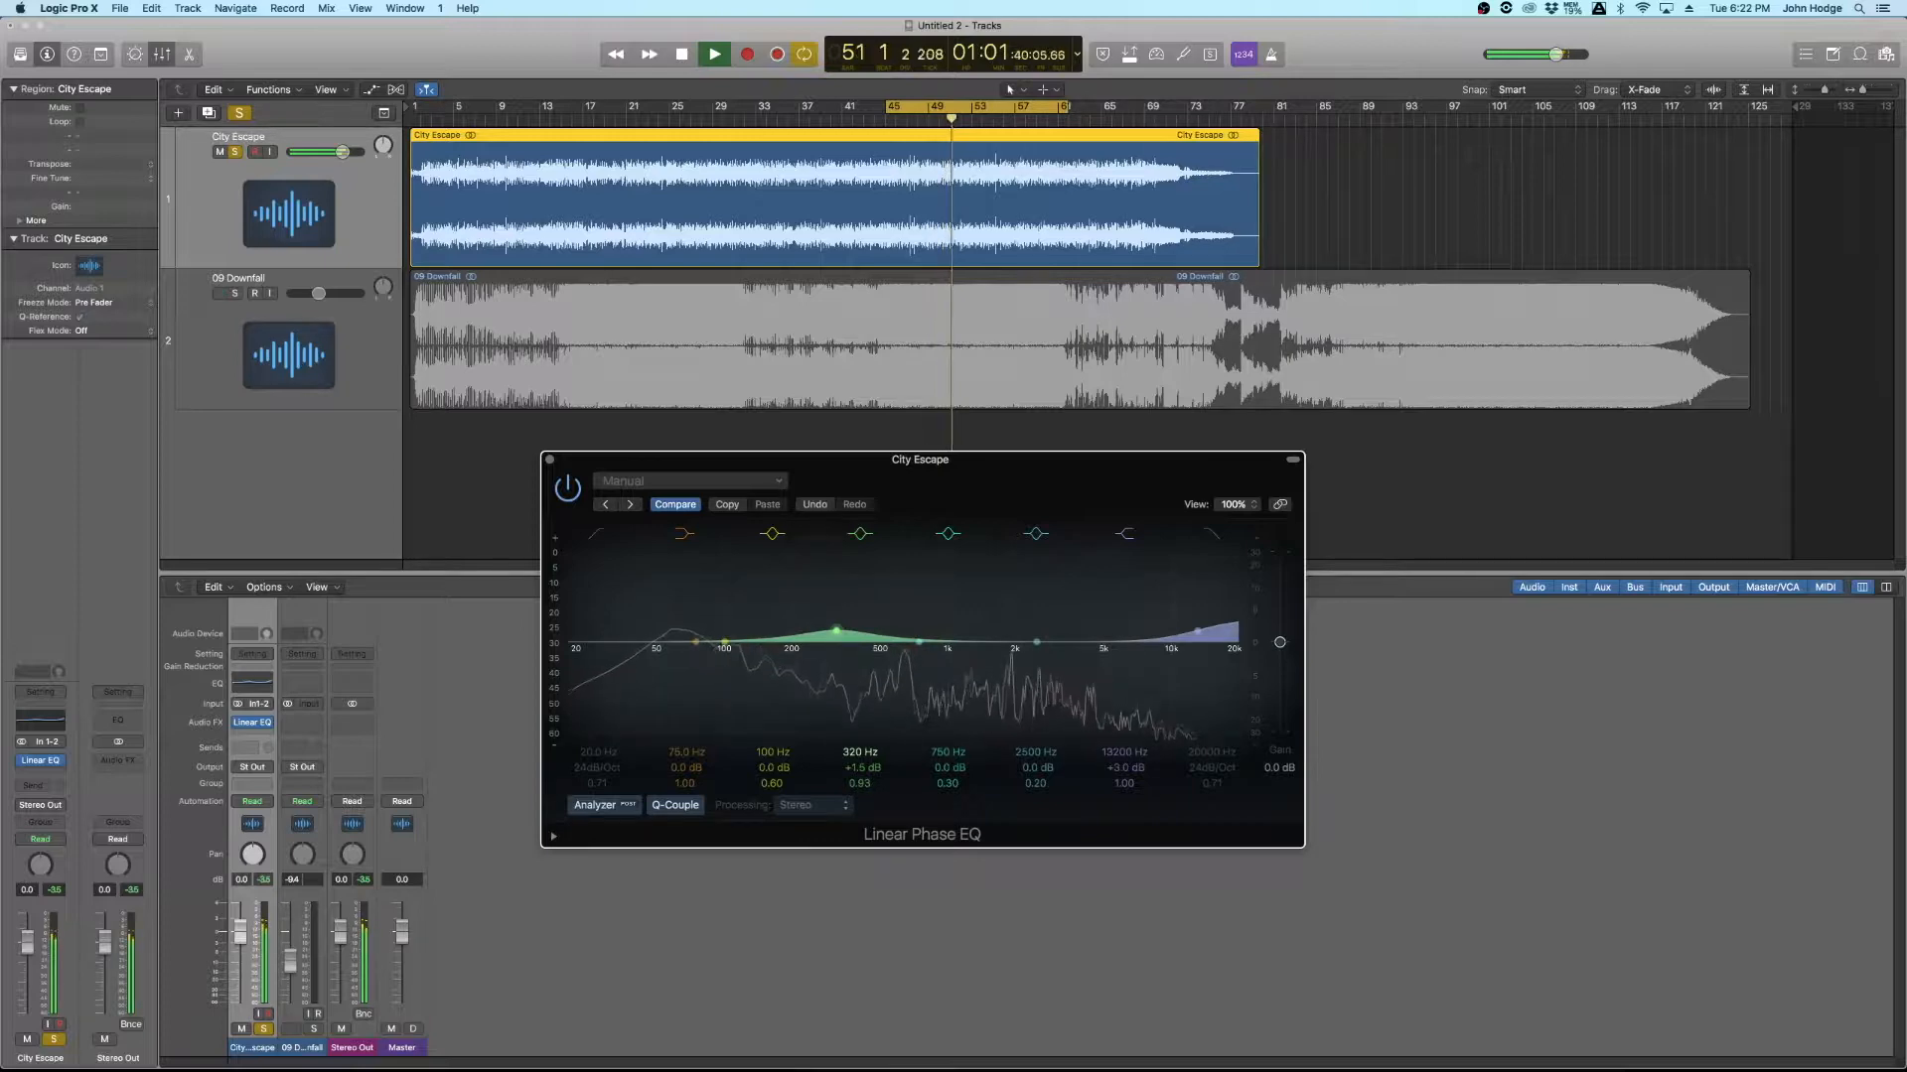
pyautogui.click(861, 535)
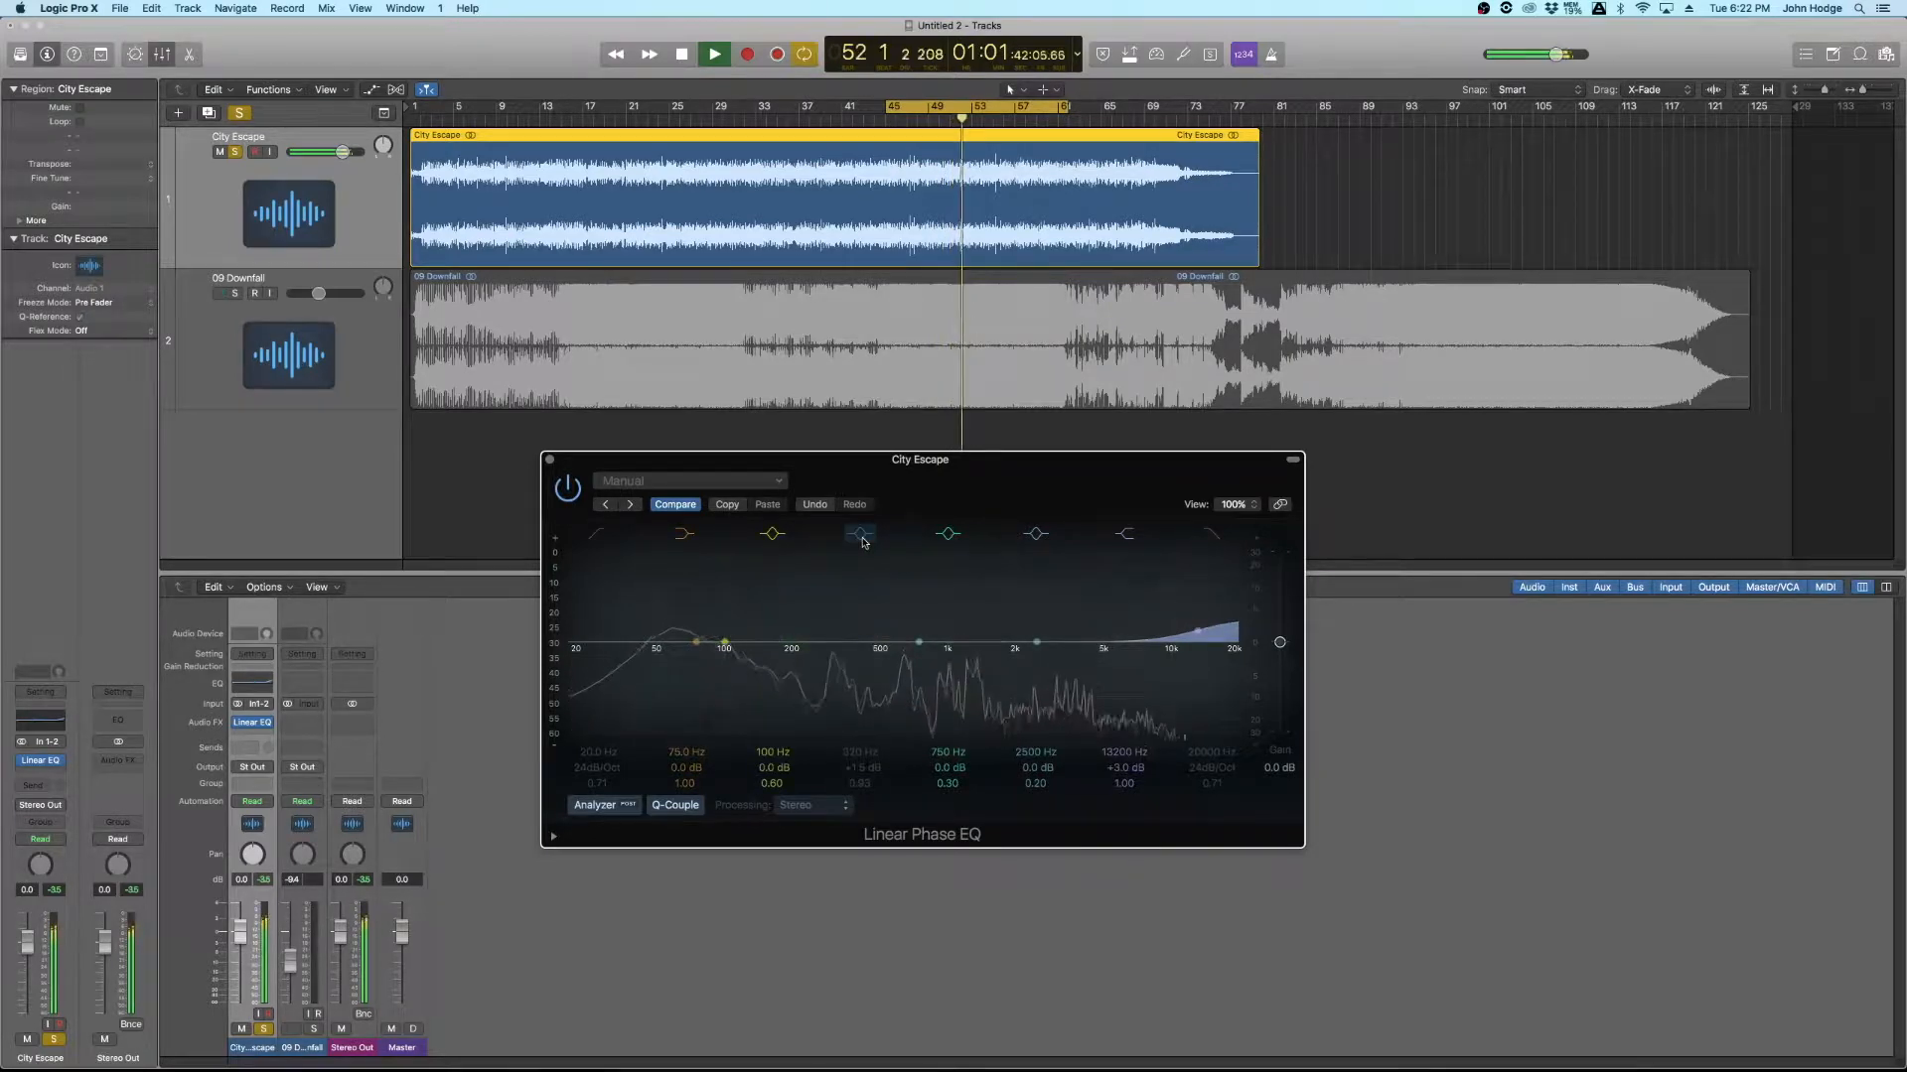
pyautogui.click(862, 538)
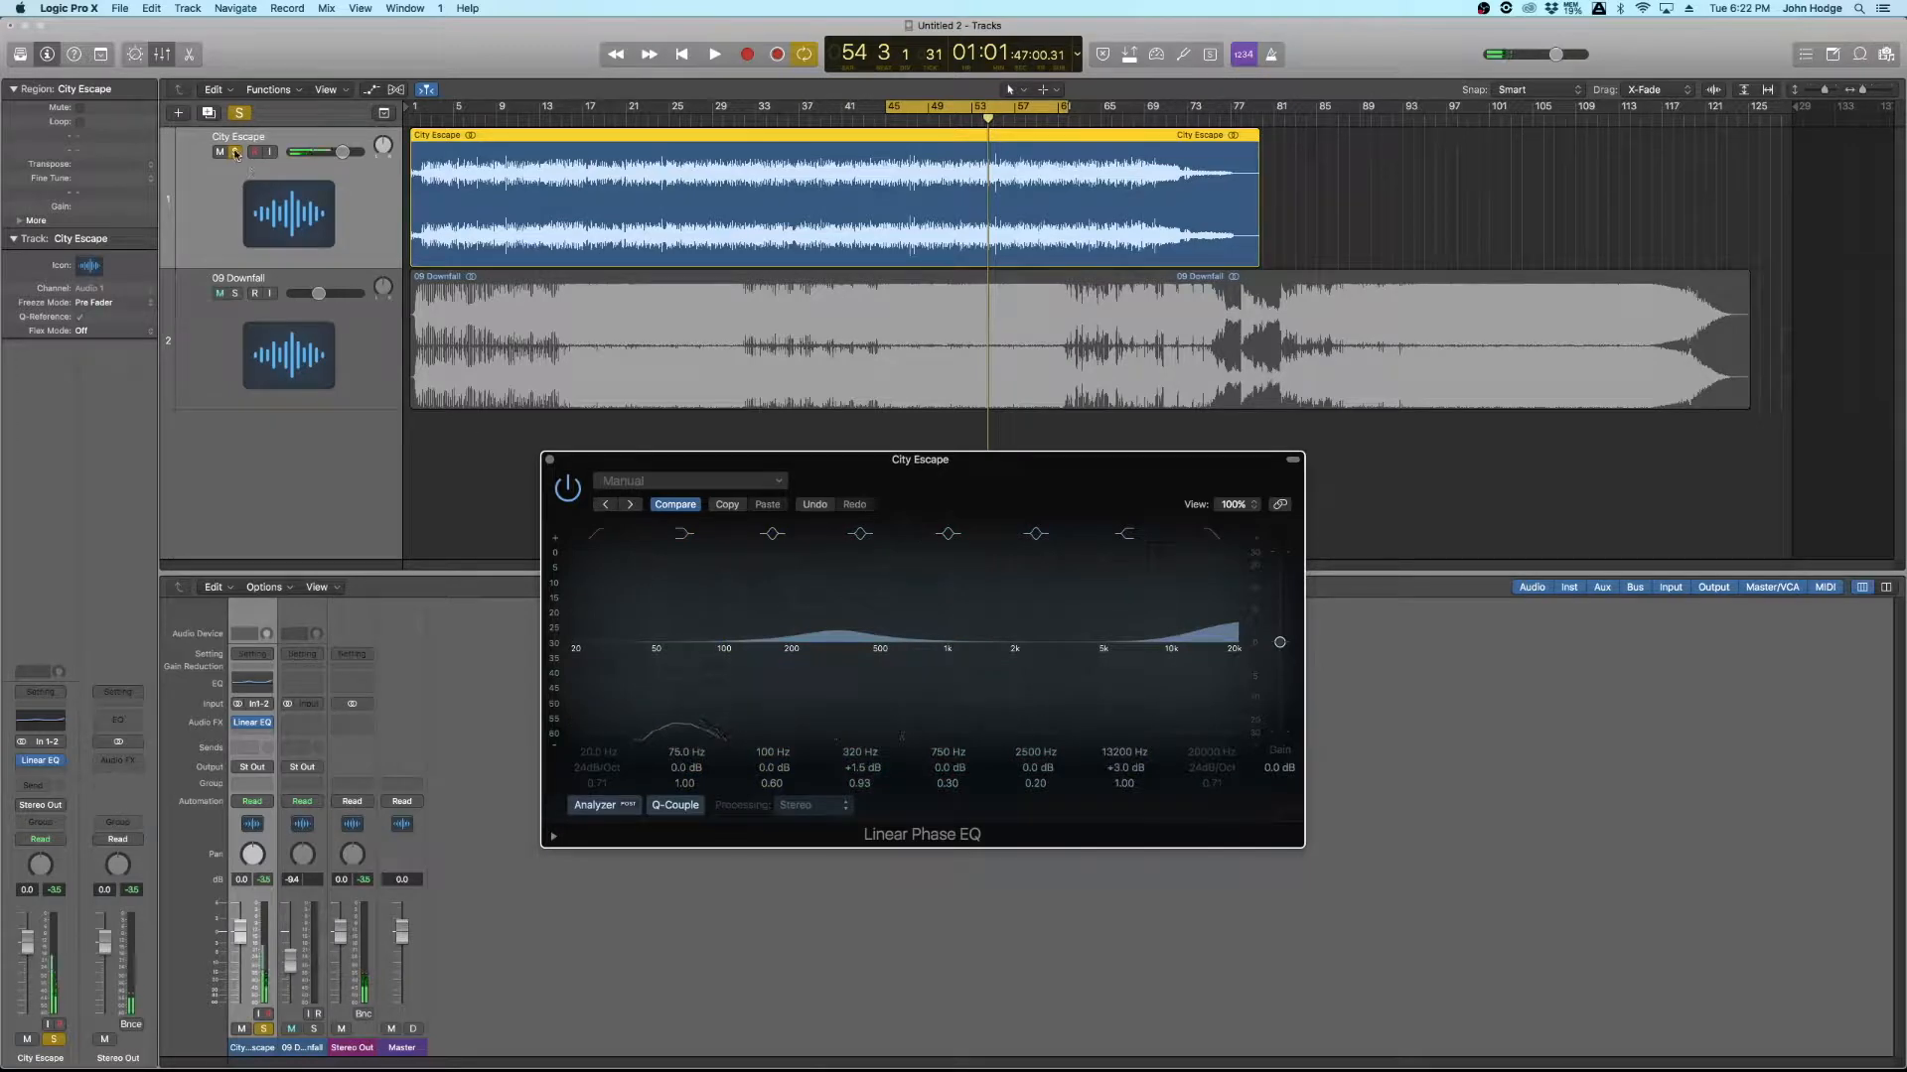
# Step: Compare the equalized City Escape with 09 Downfall by alternating solo between them during playback, ending with City Escape soloed
pyautogui.press('space')
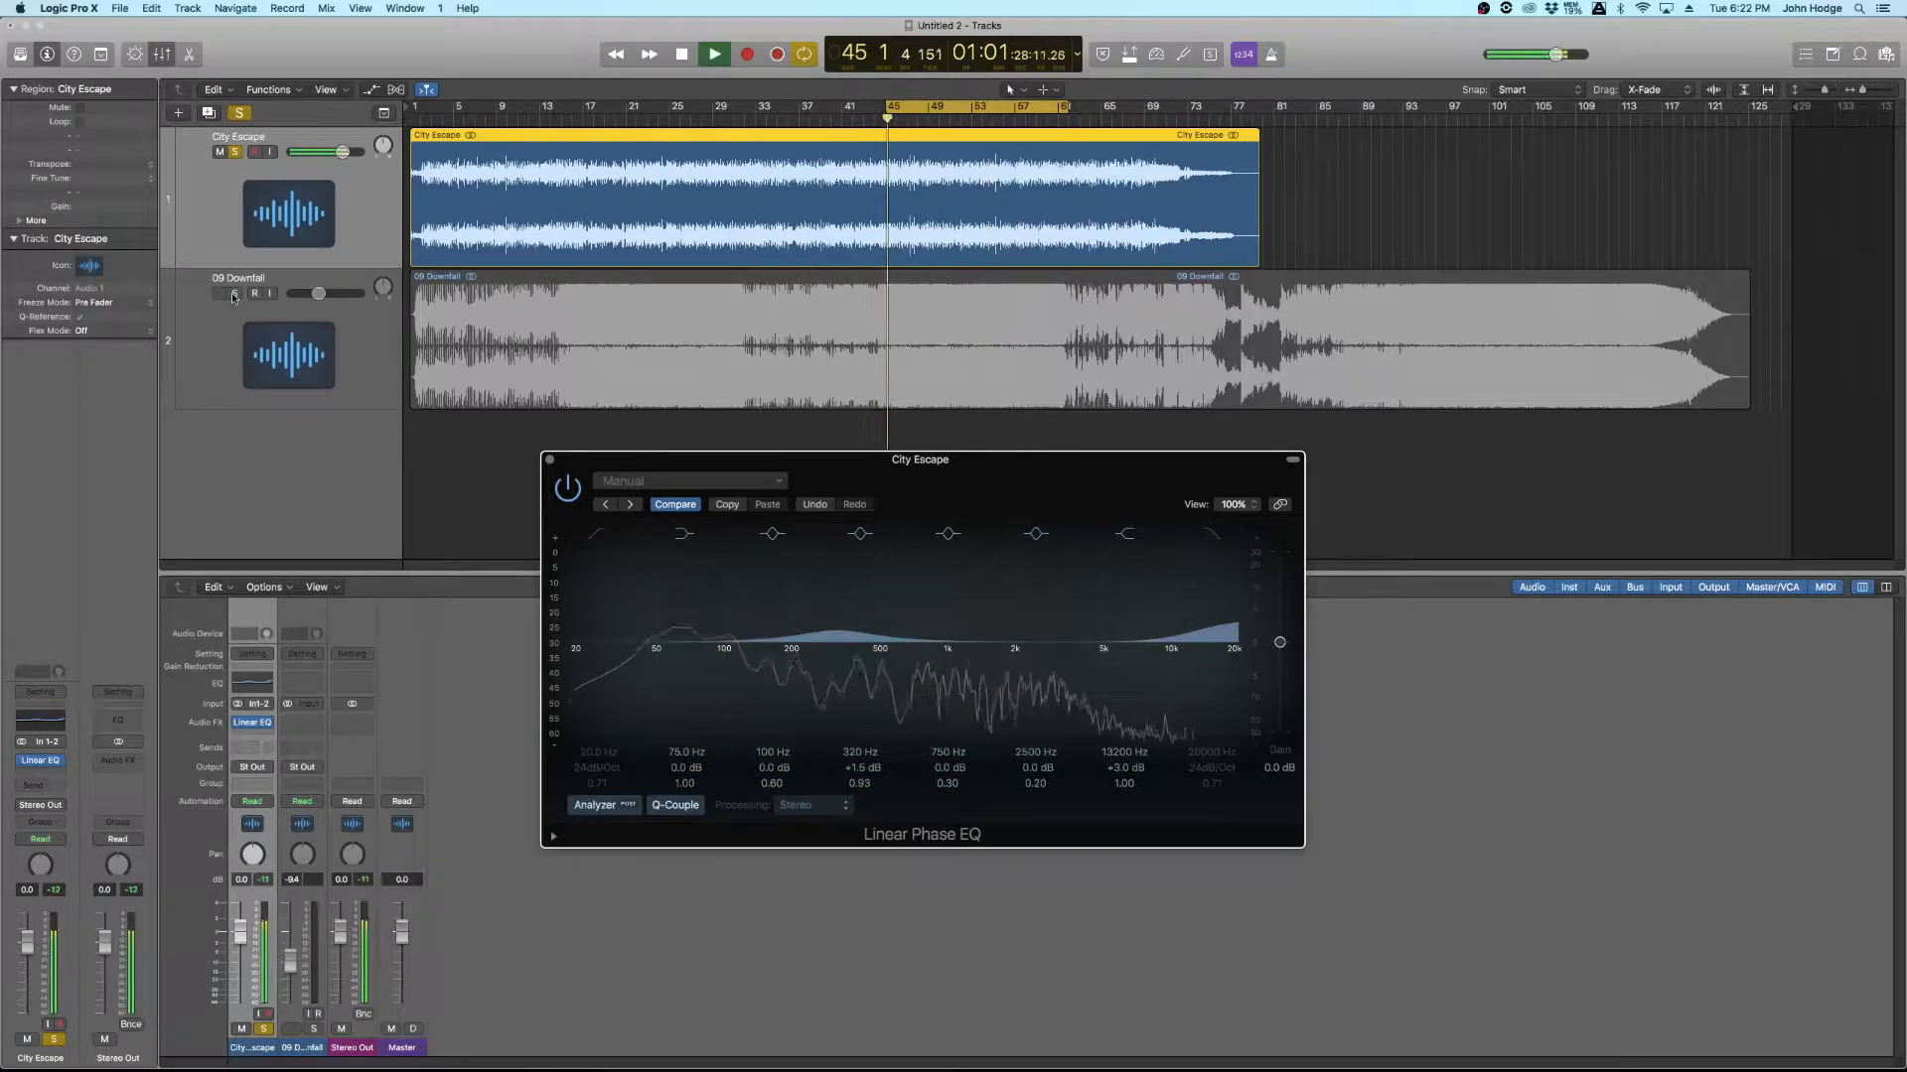
pyautogui.click(236, 294)
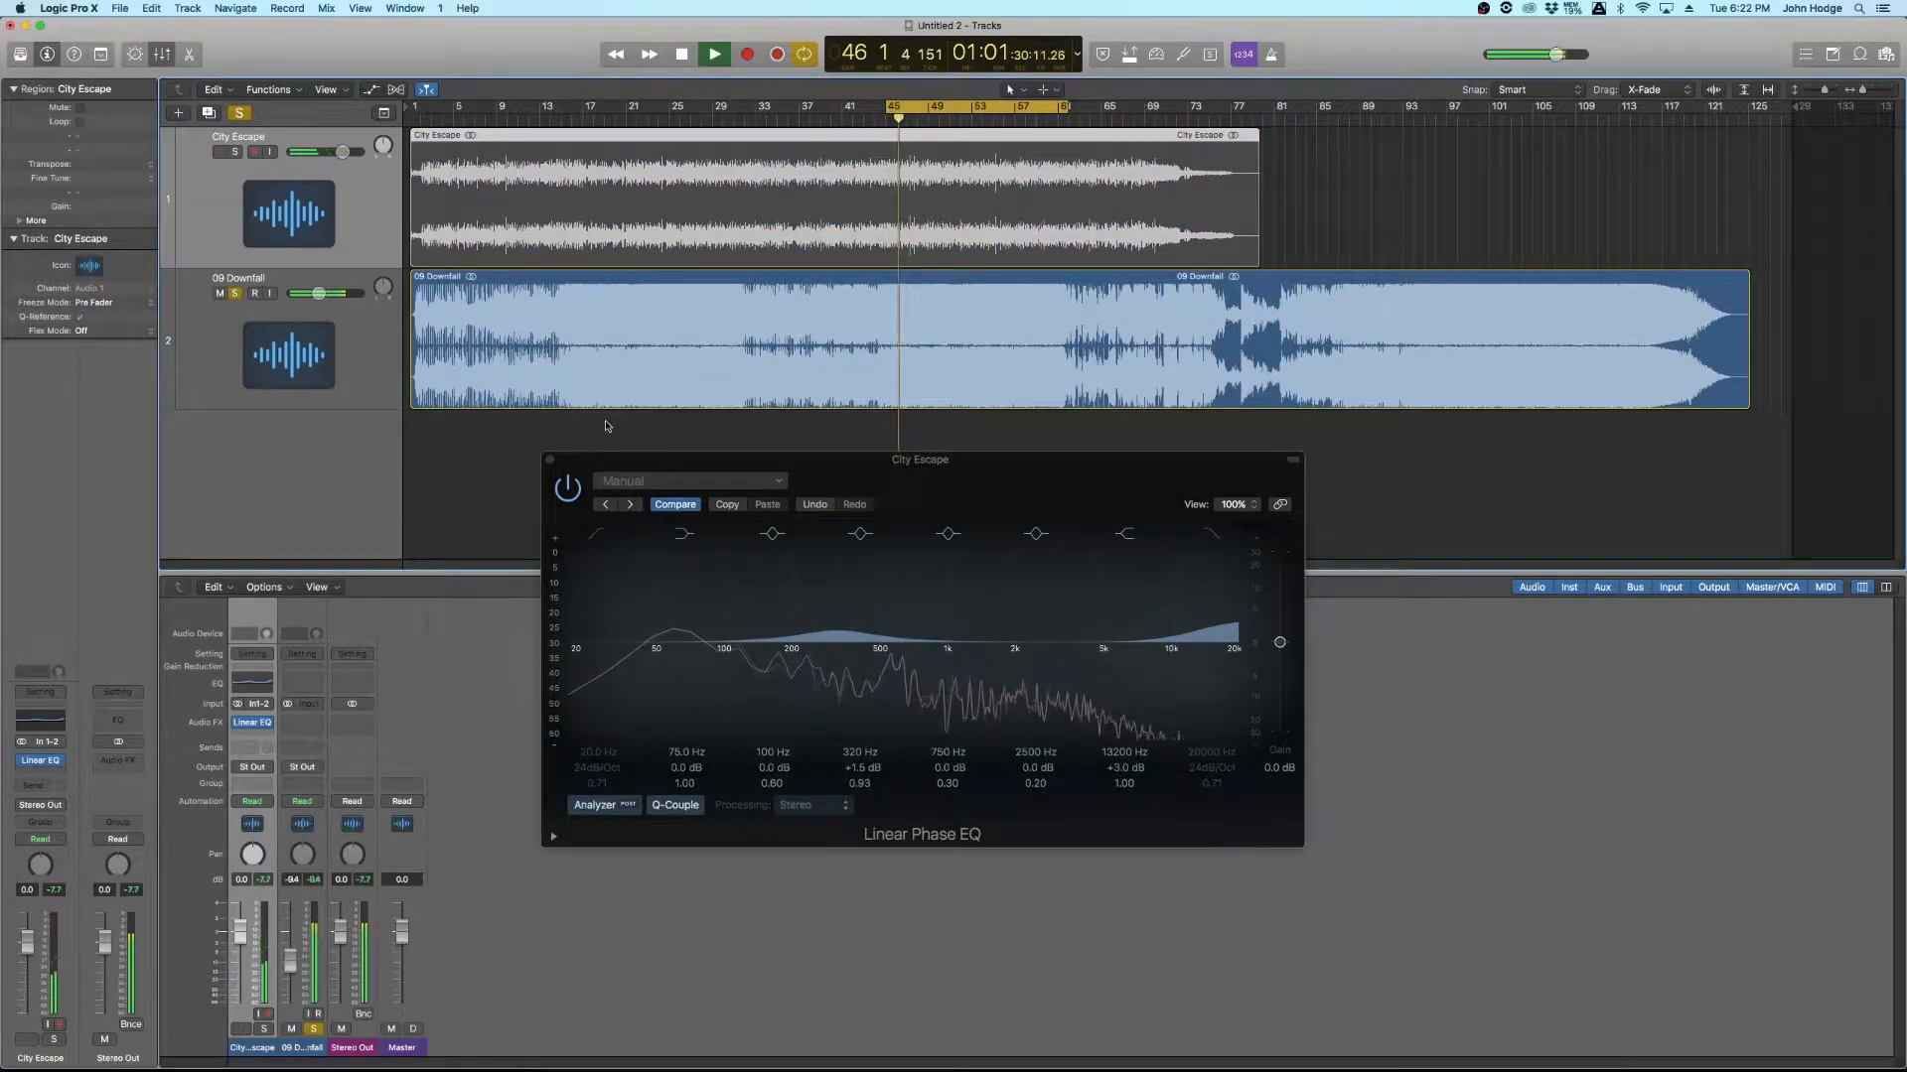
pyautogui.click(235, 152)
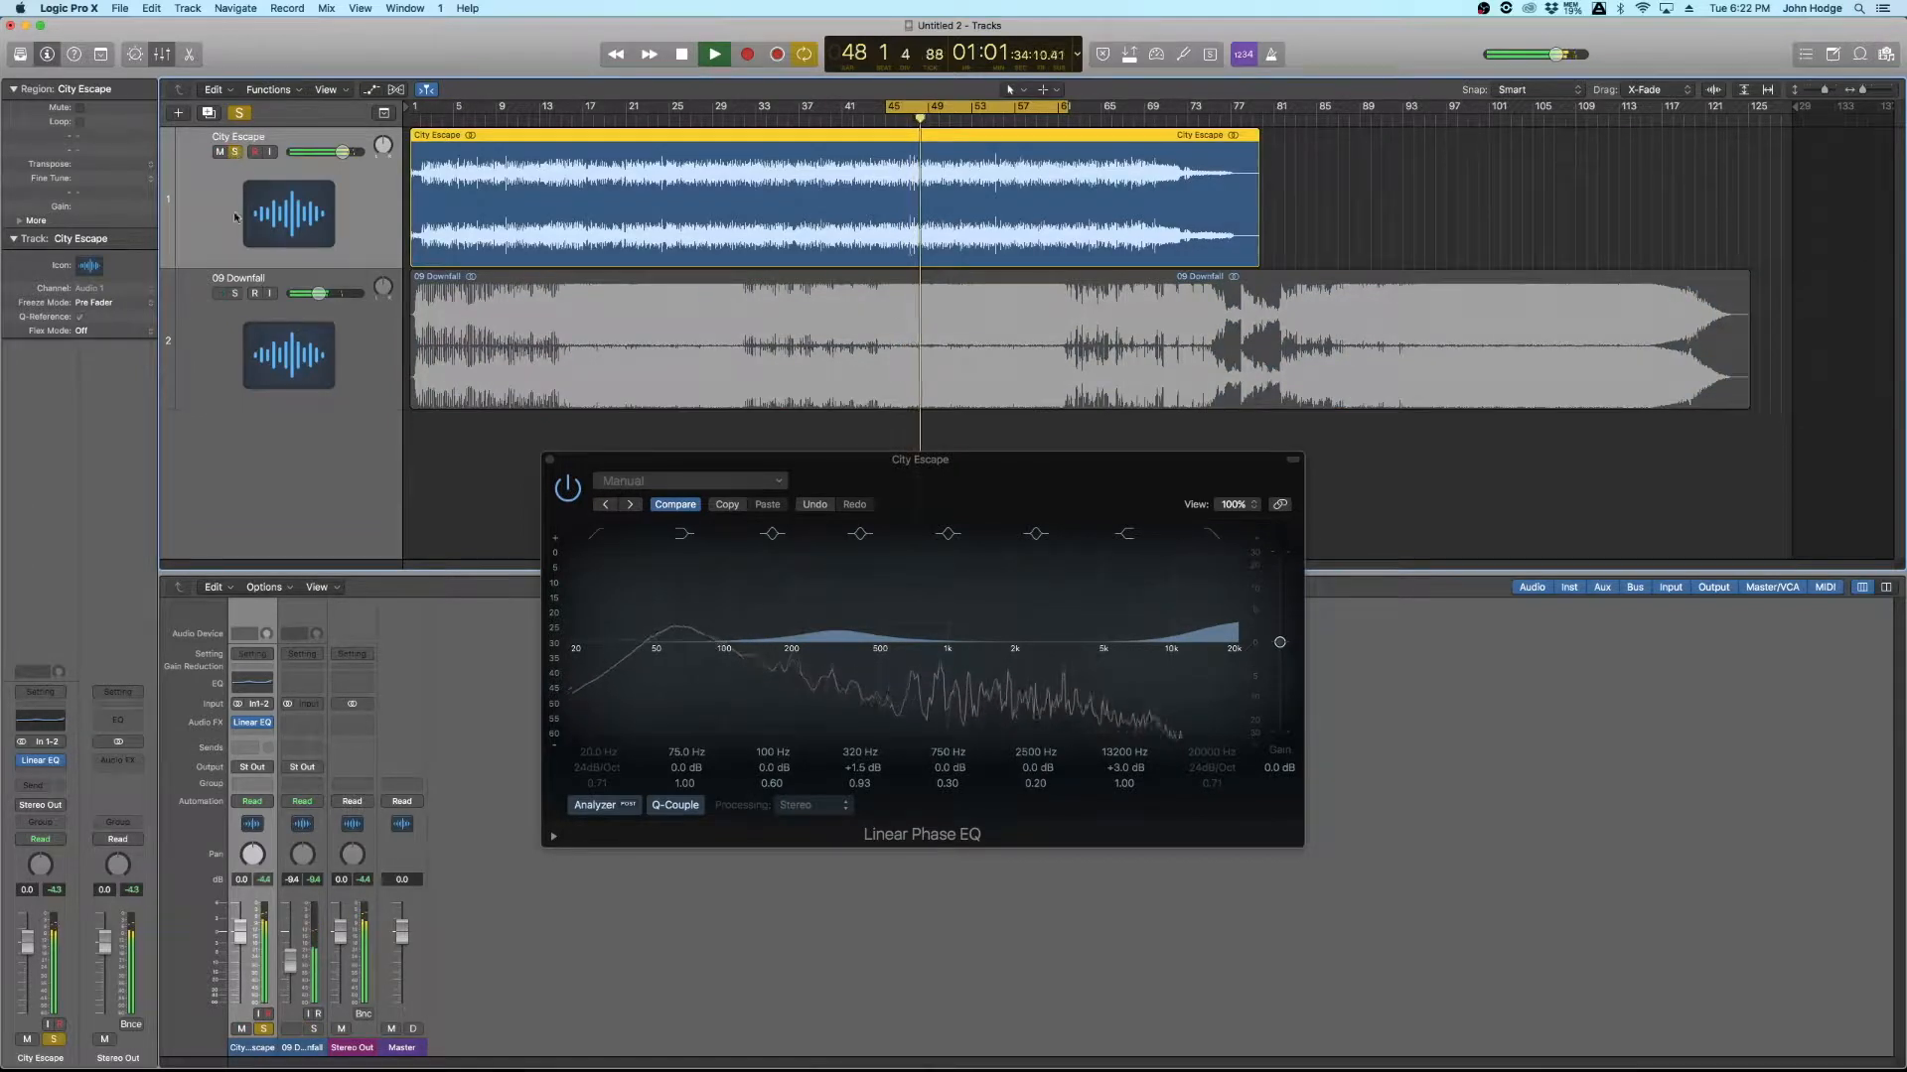
pyautogui.click(235, 294)
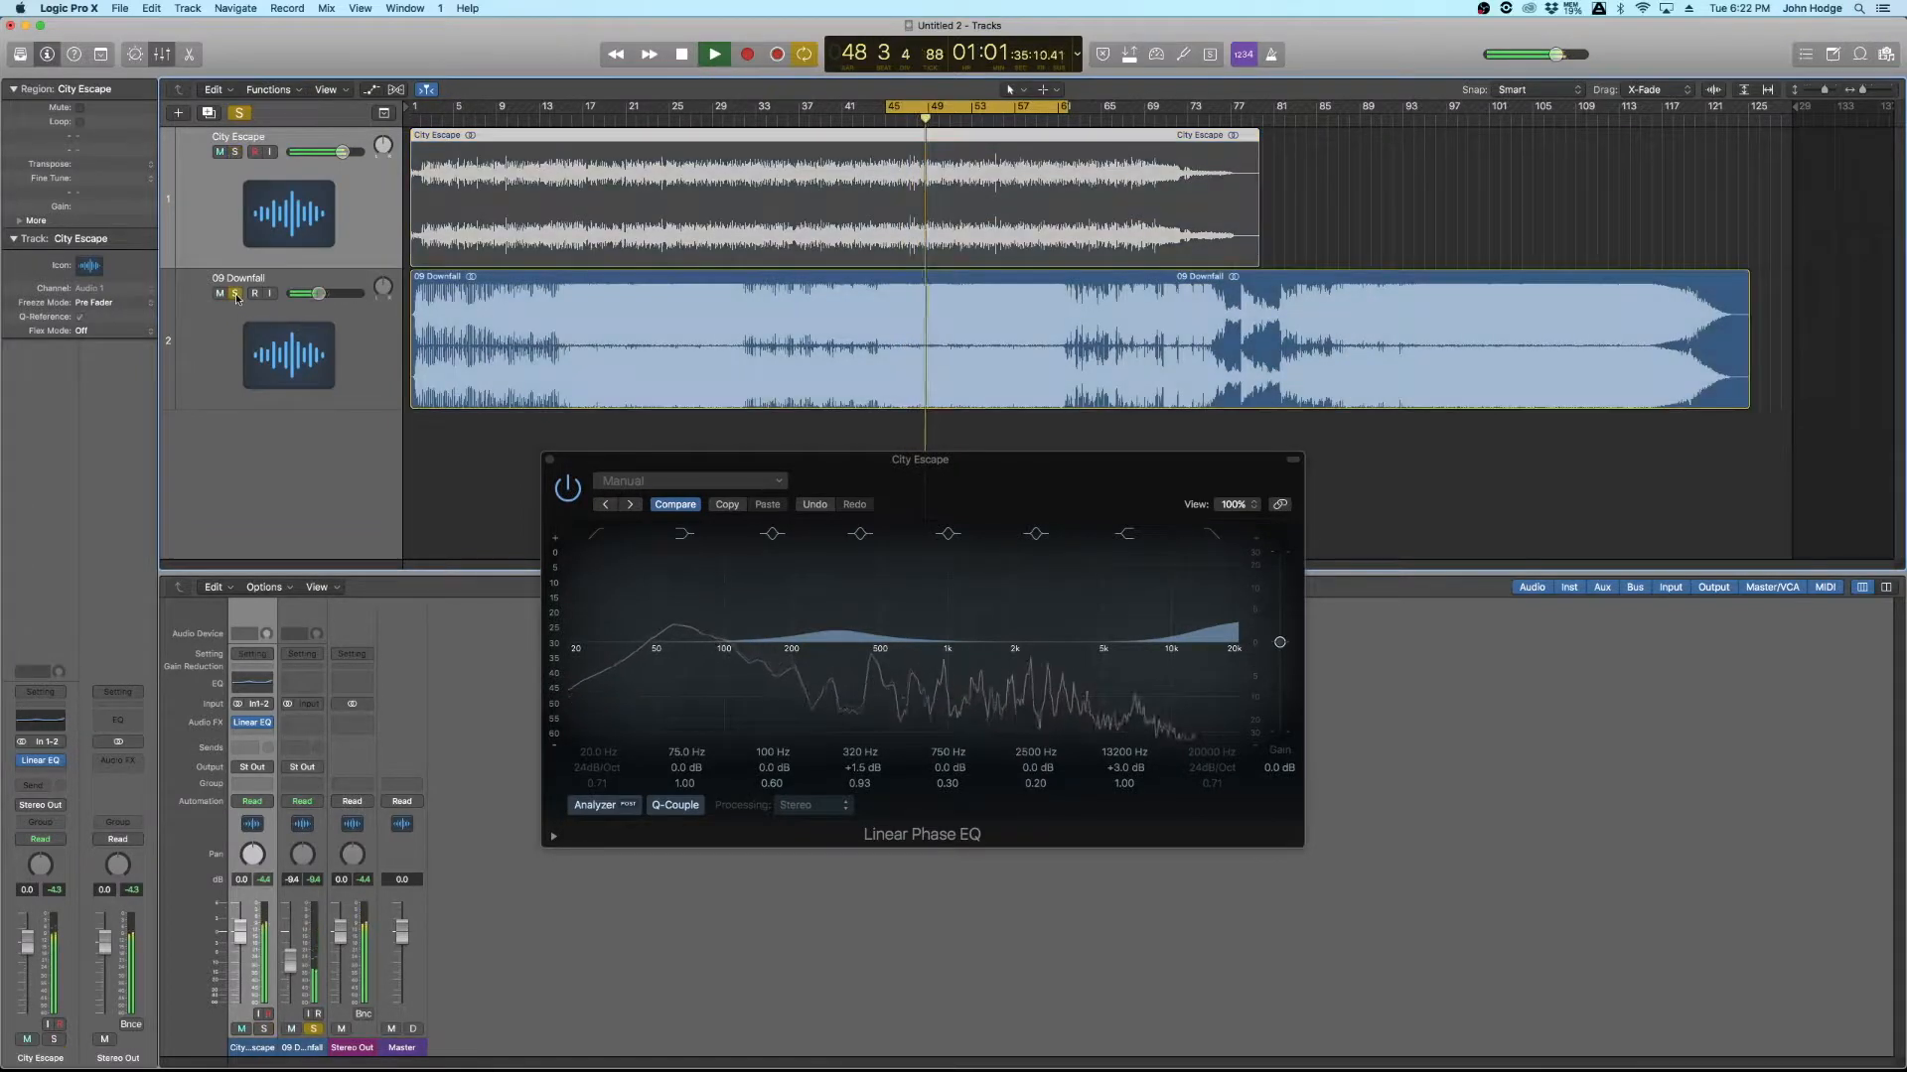
pyautogui.click(235, 152)
pyautogui.press('space')
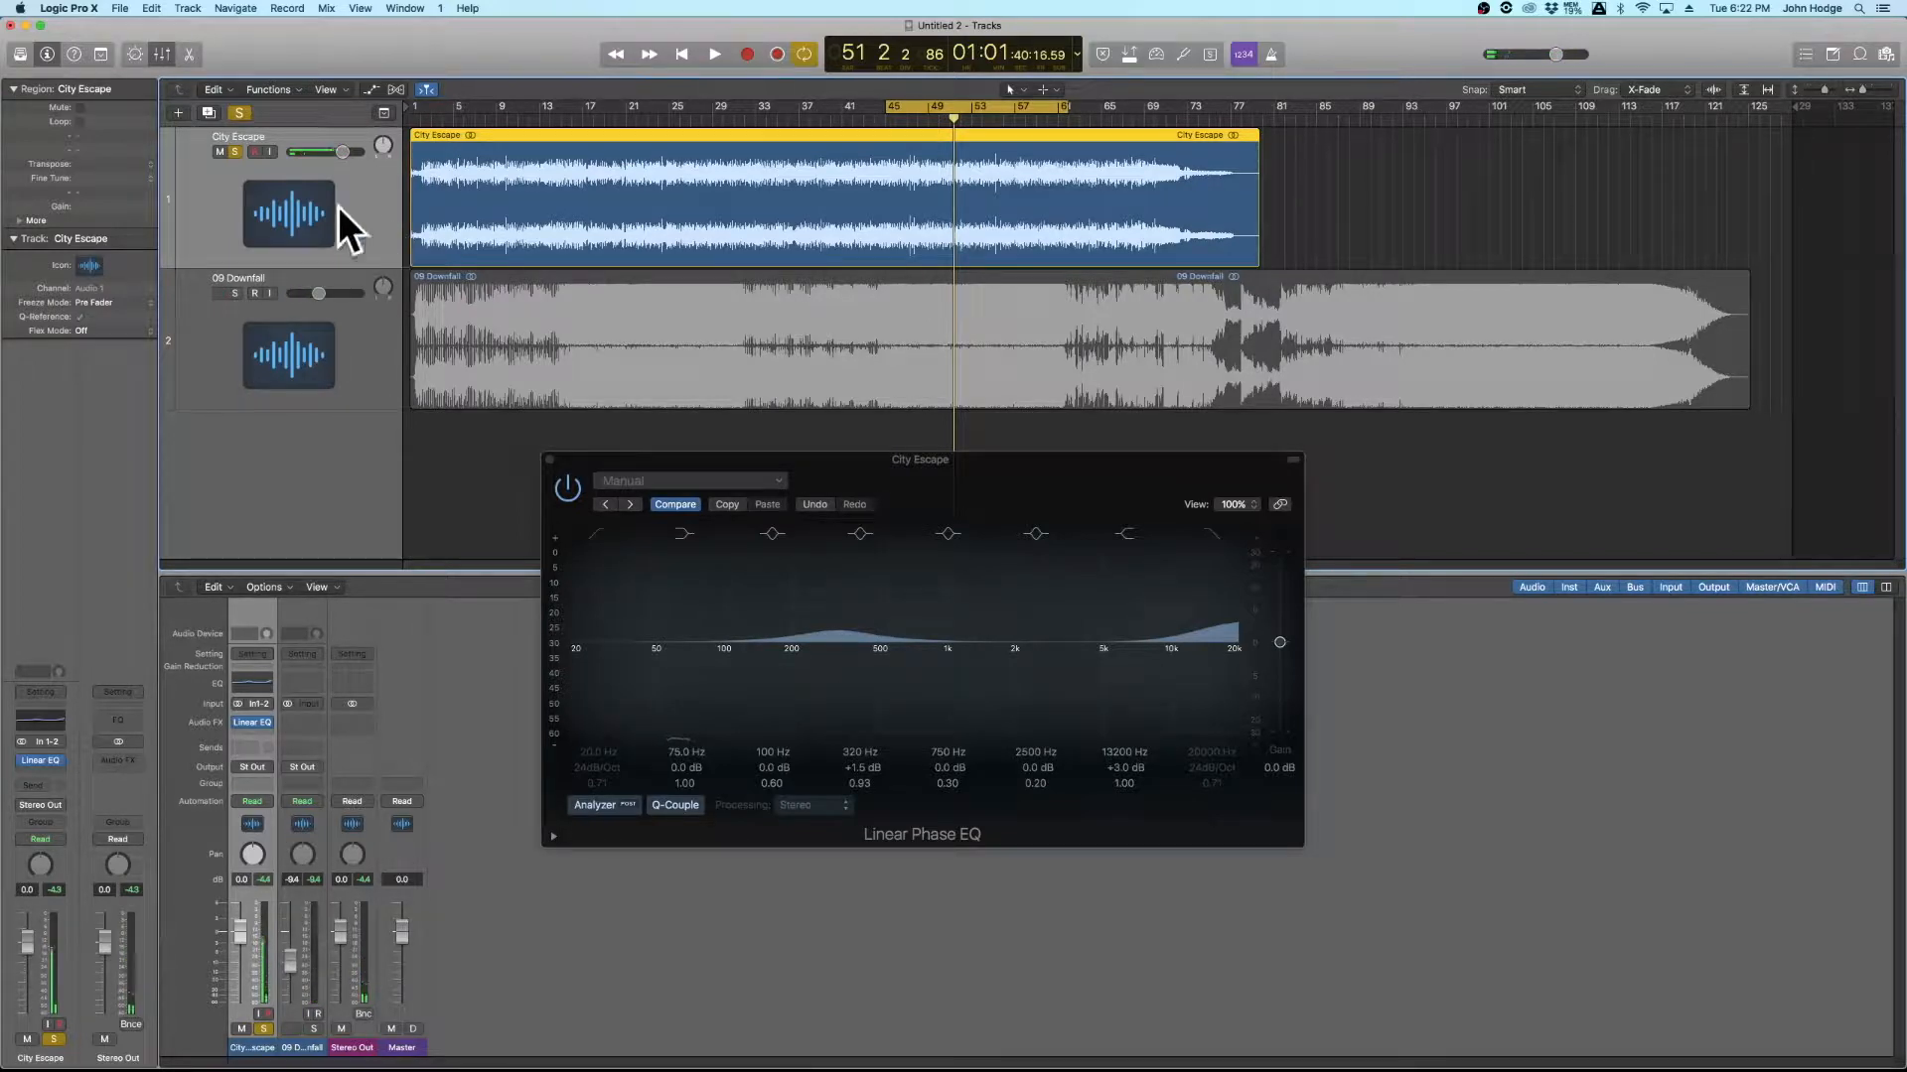
pyautogui.click(236, 294)
pyautogui.press('space')
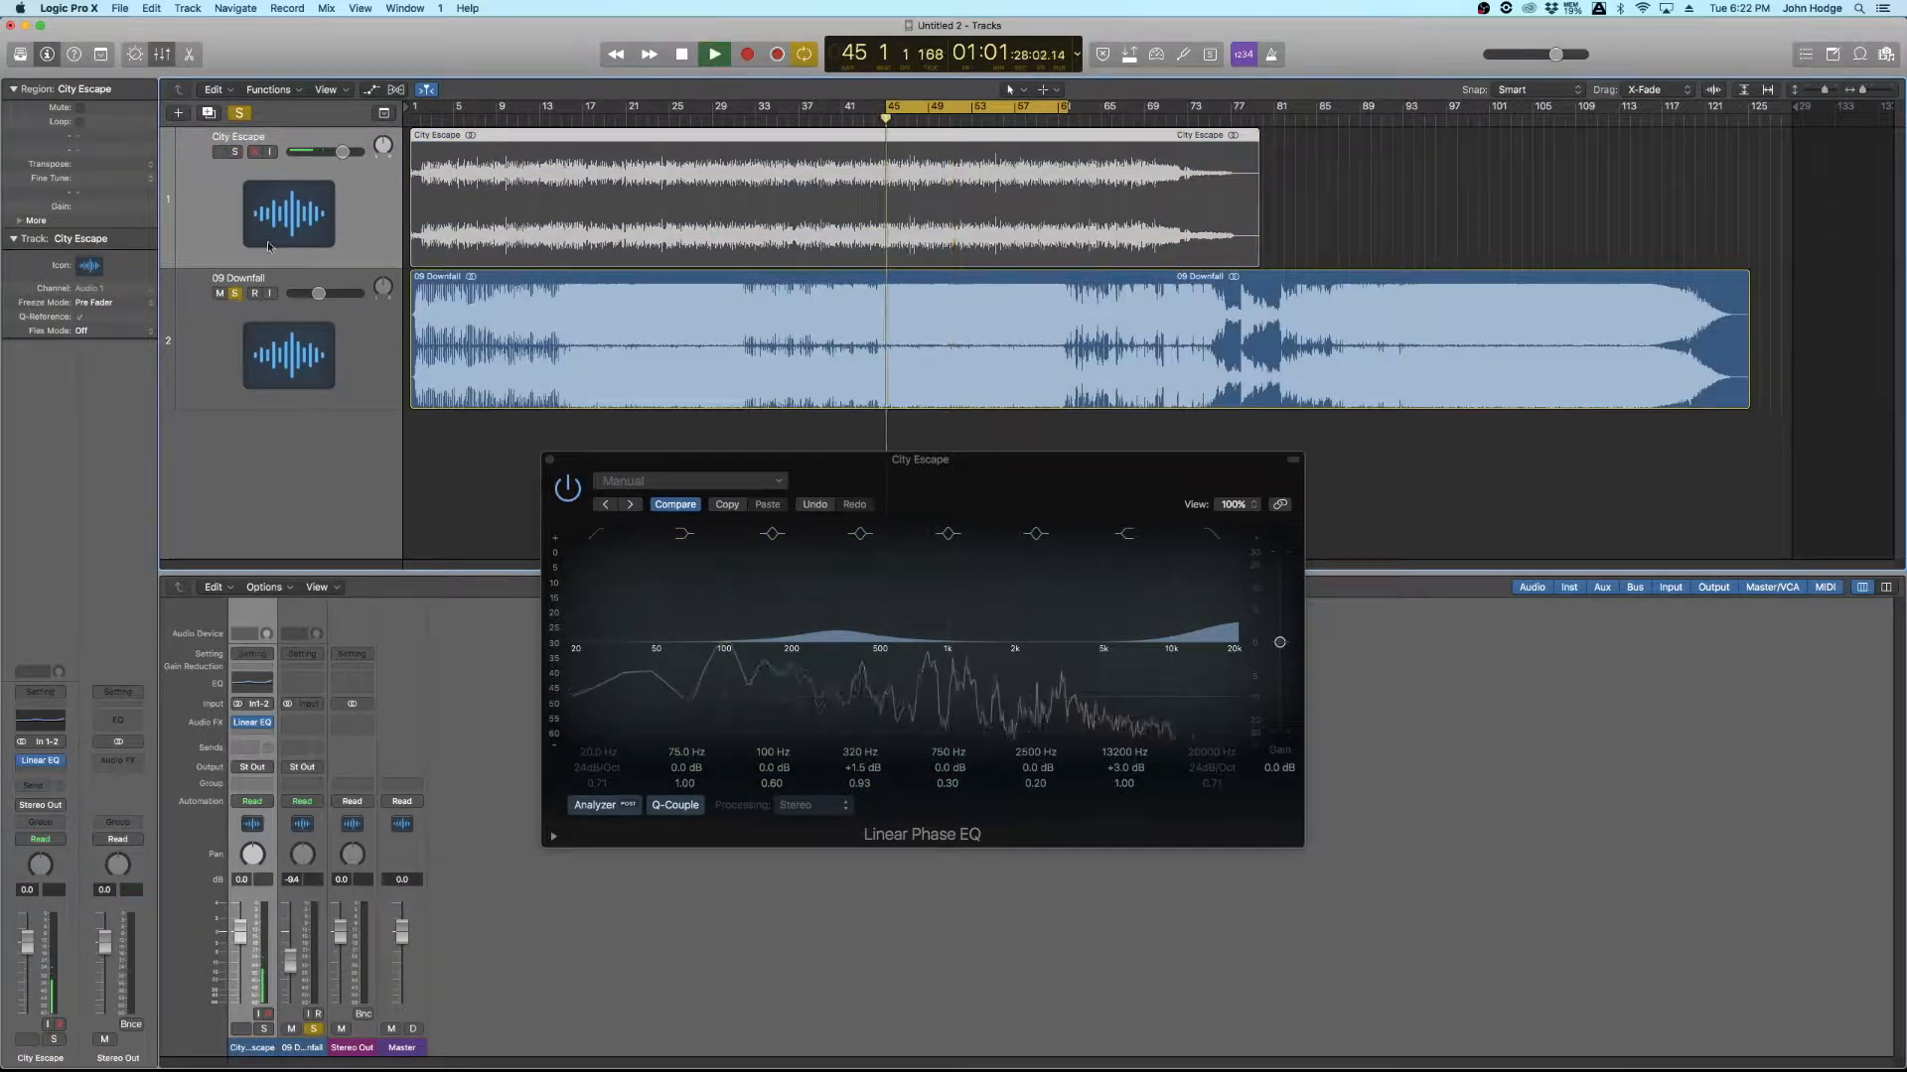
pyautogui.click(237, 153)
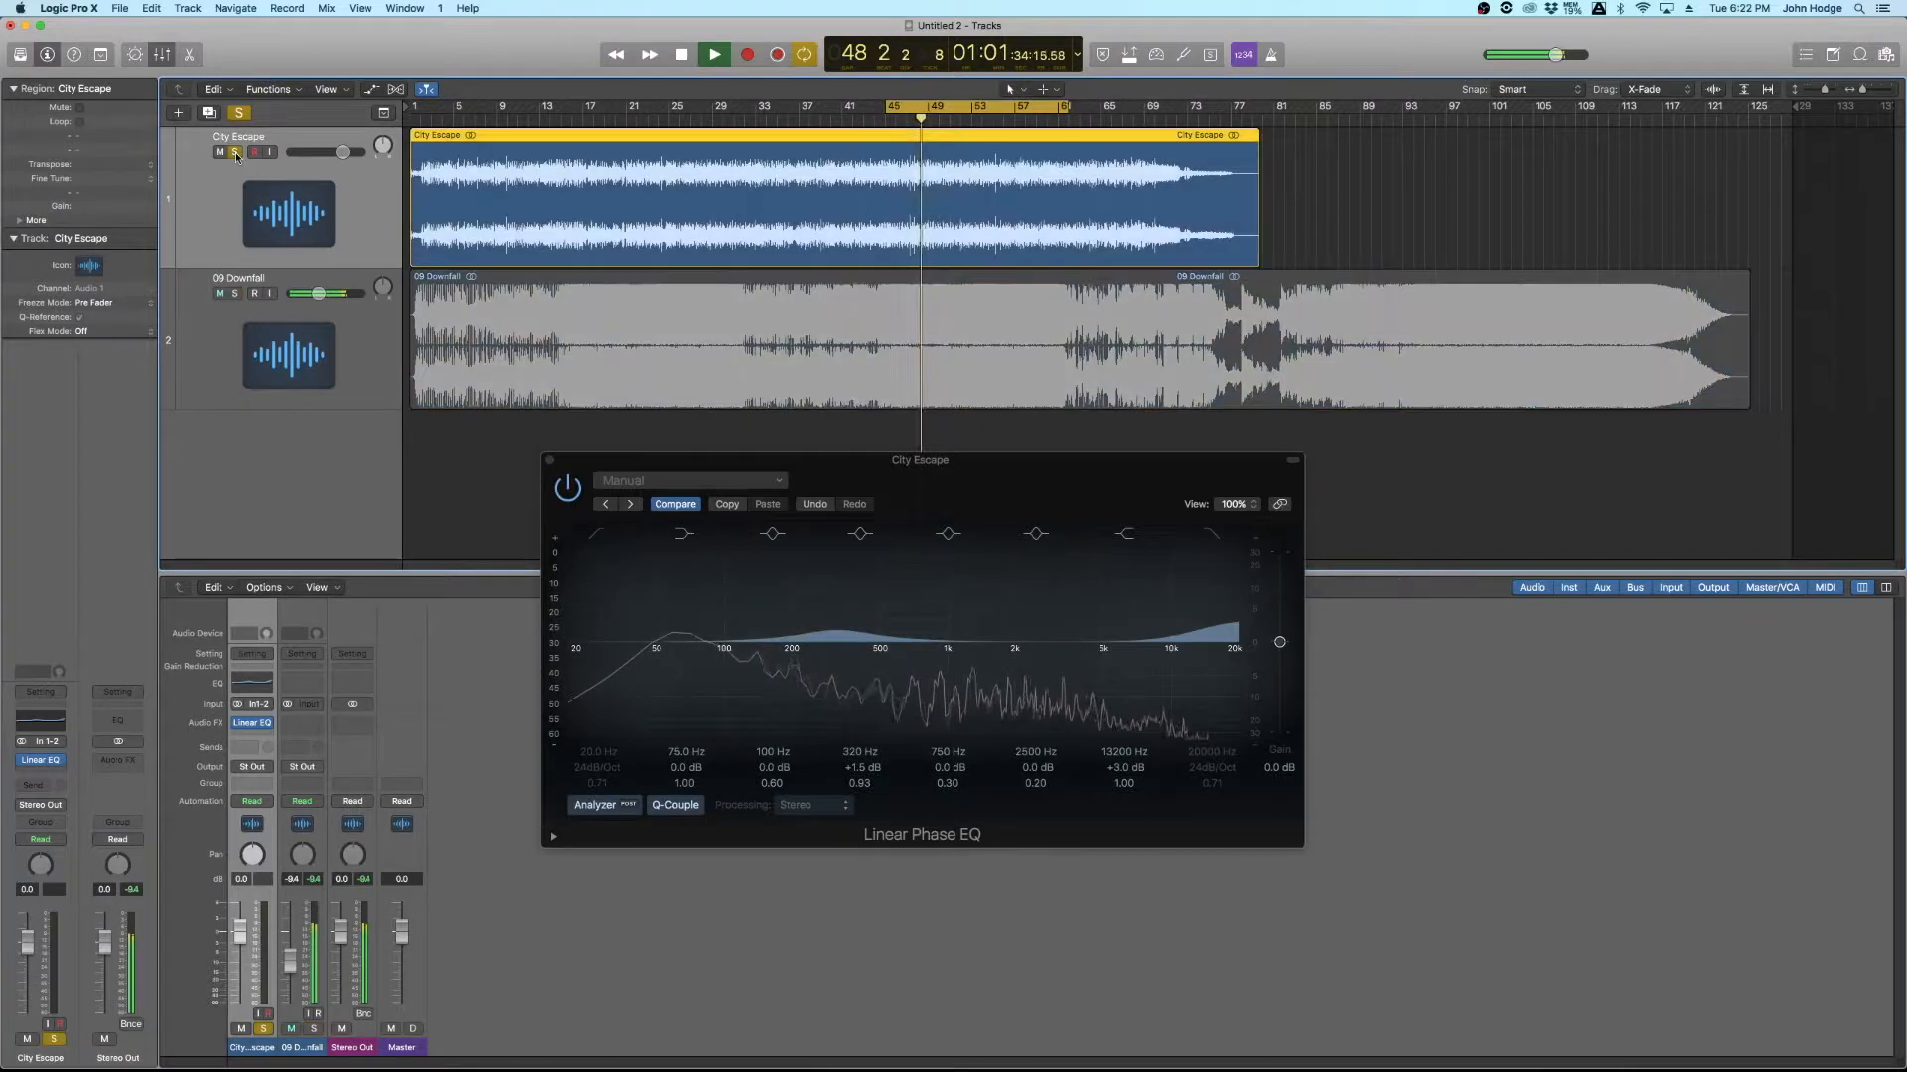
pyautogui.click(236, 295)
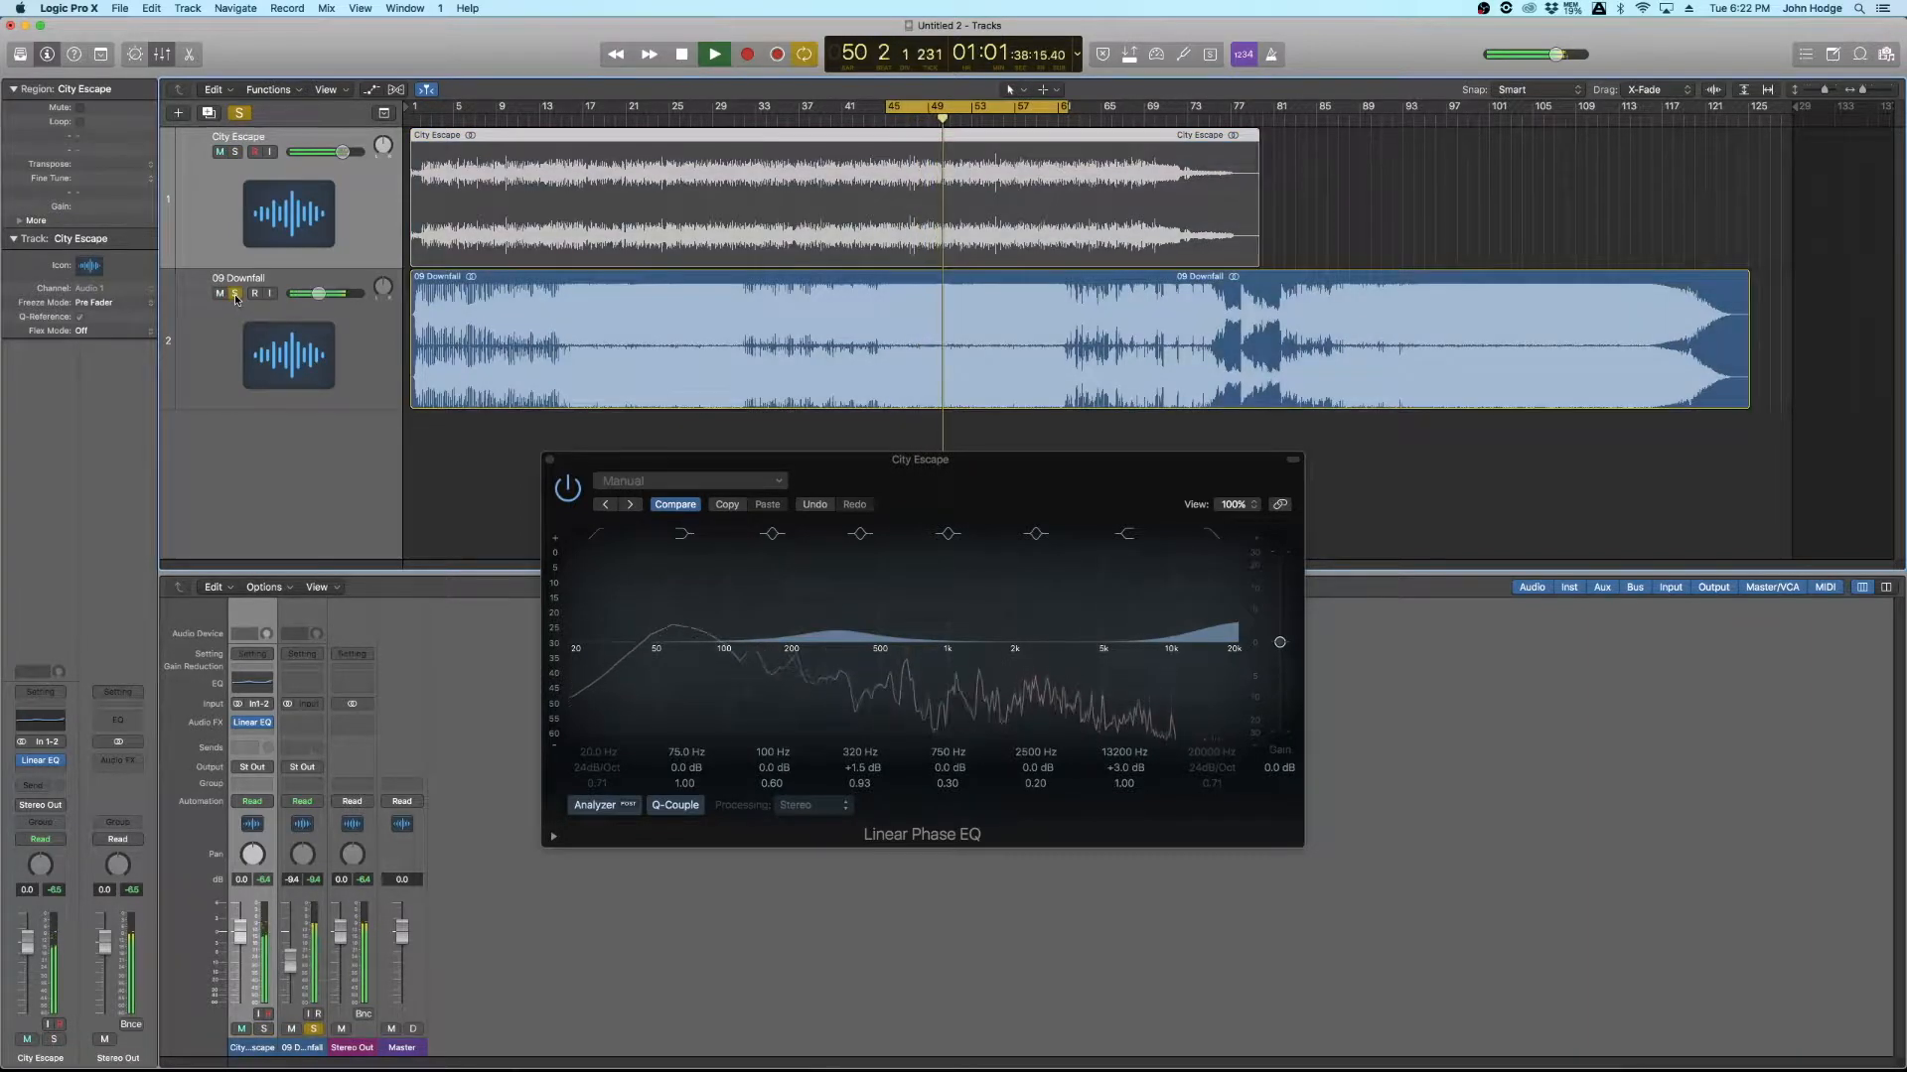
pyautogui.click(235, 153)
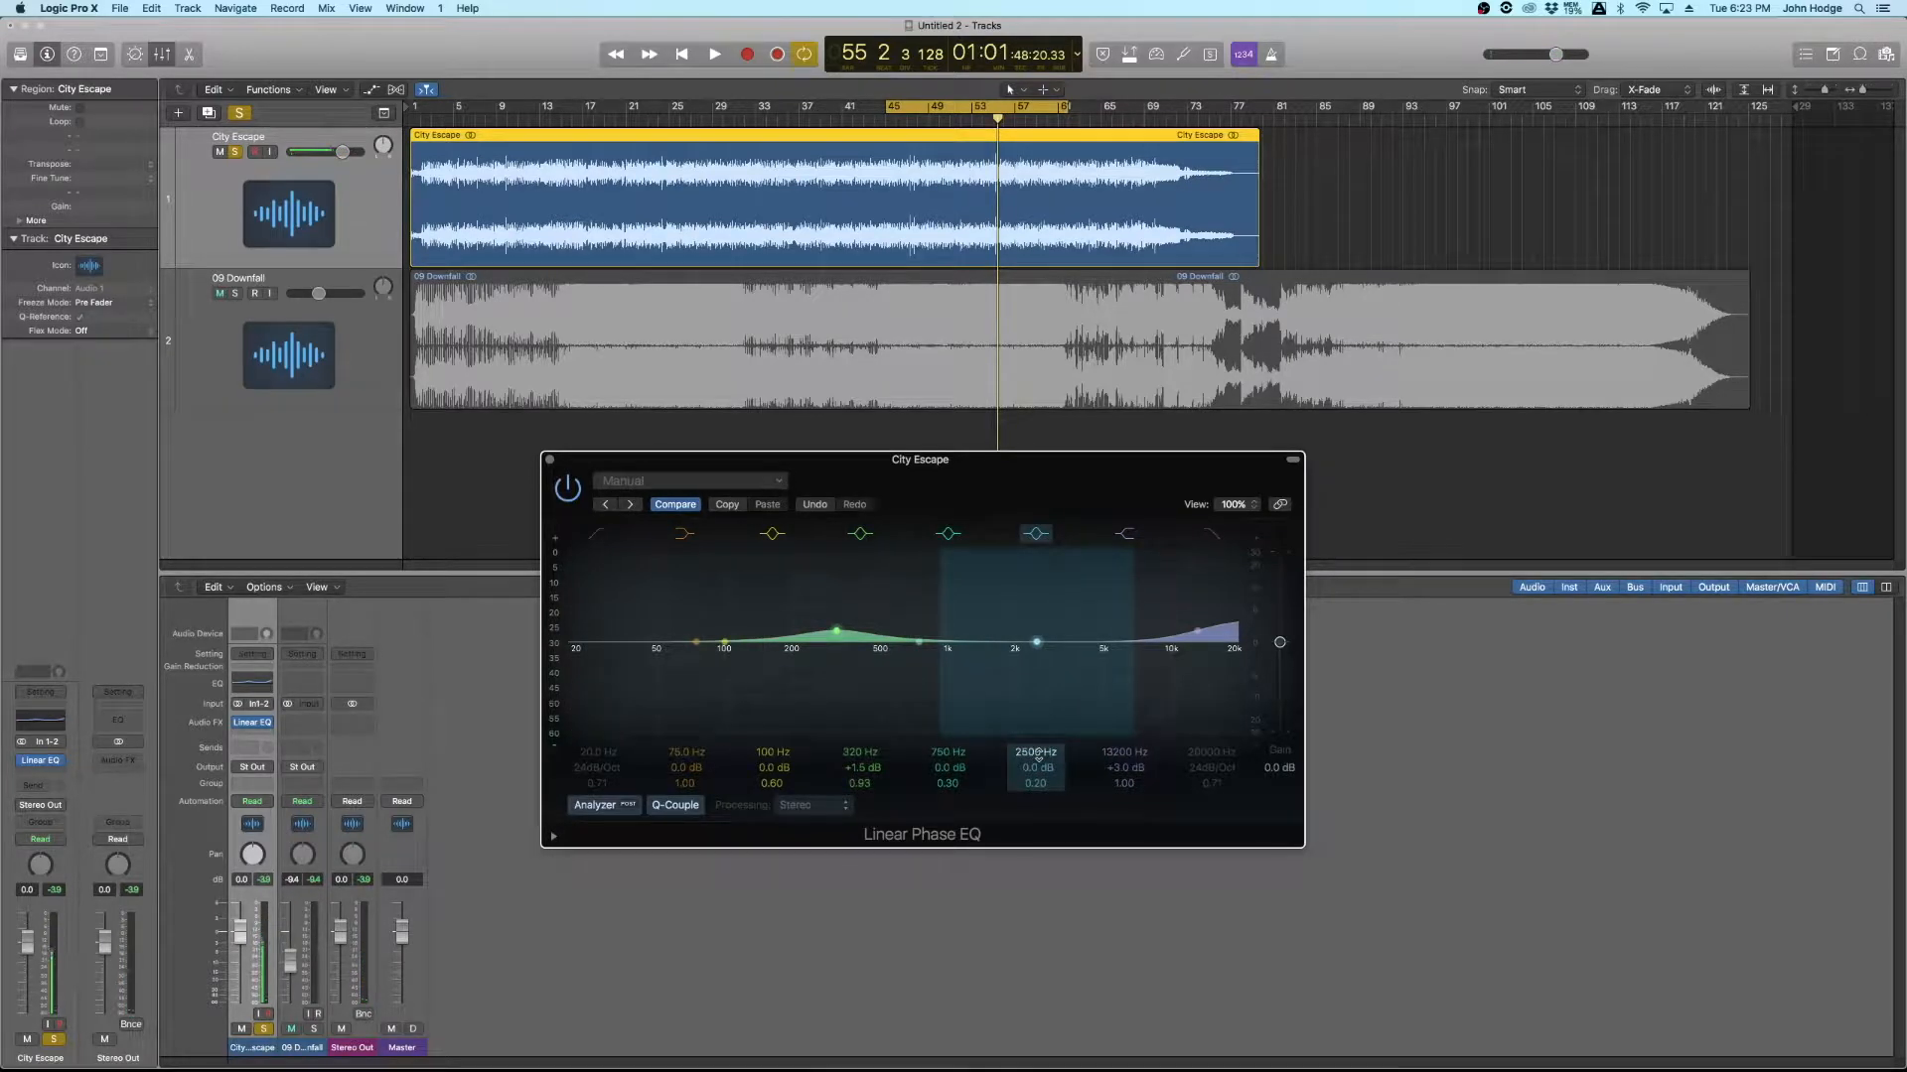
# Step: Move the 2500 Hz EQ band to 3750 Hz, audition it with a boost, and set it to a -1.0 dB cut with Q 0.83
pyautogui.moveTo(1040, 754); pyautogui.dragTo(1025, 648)
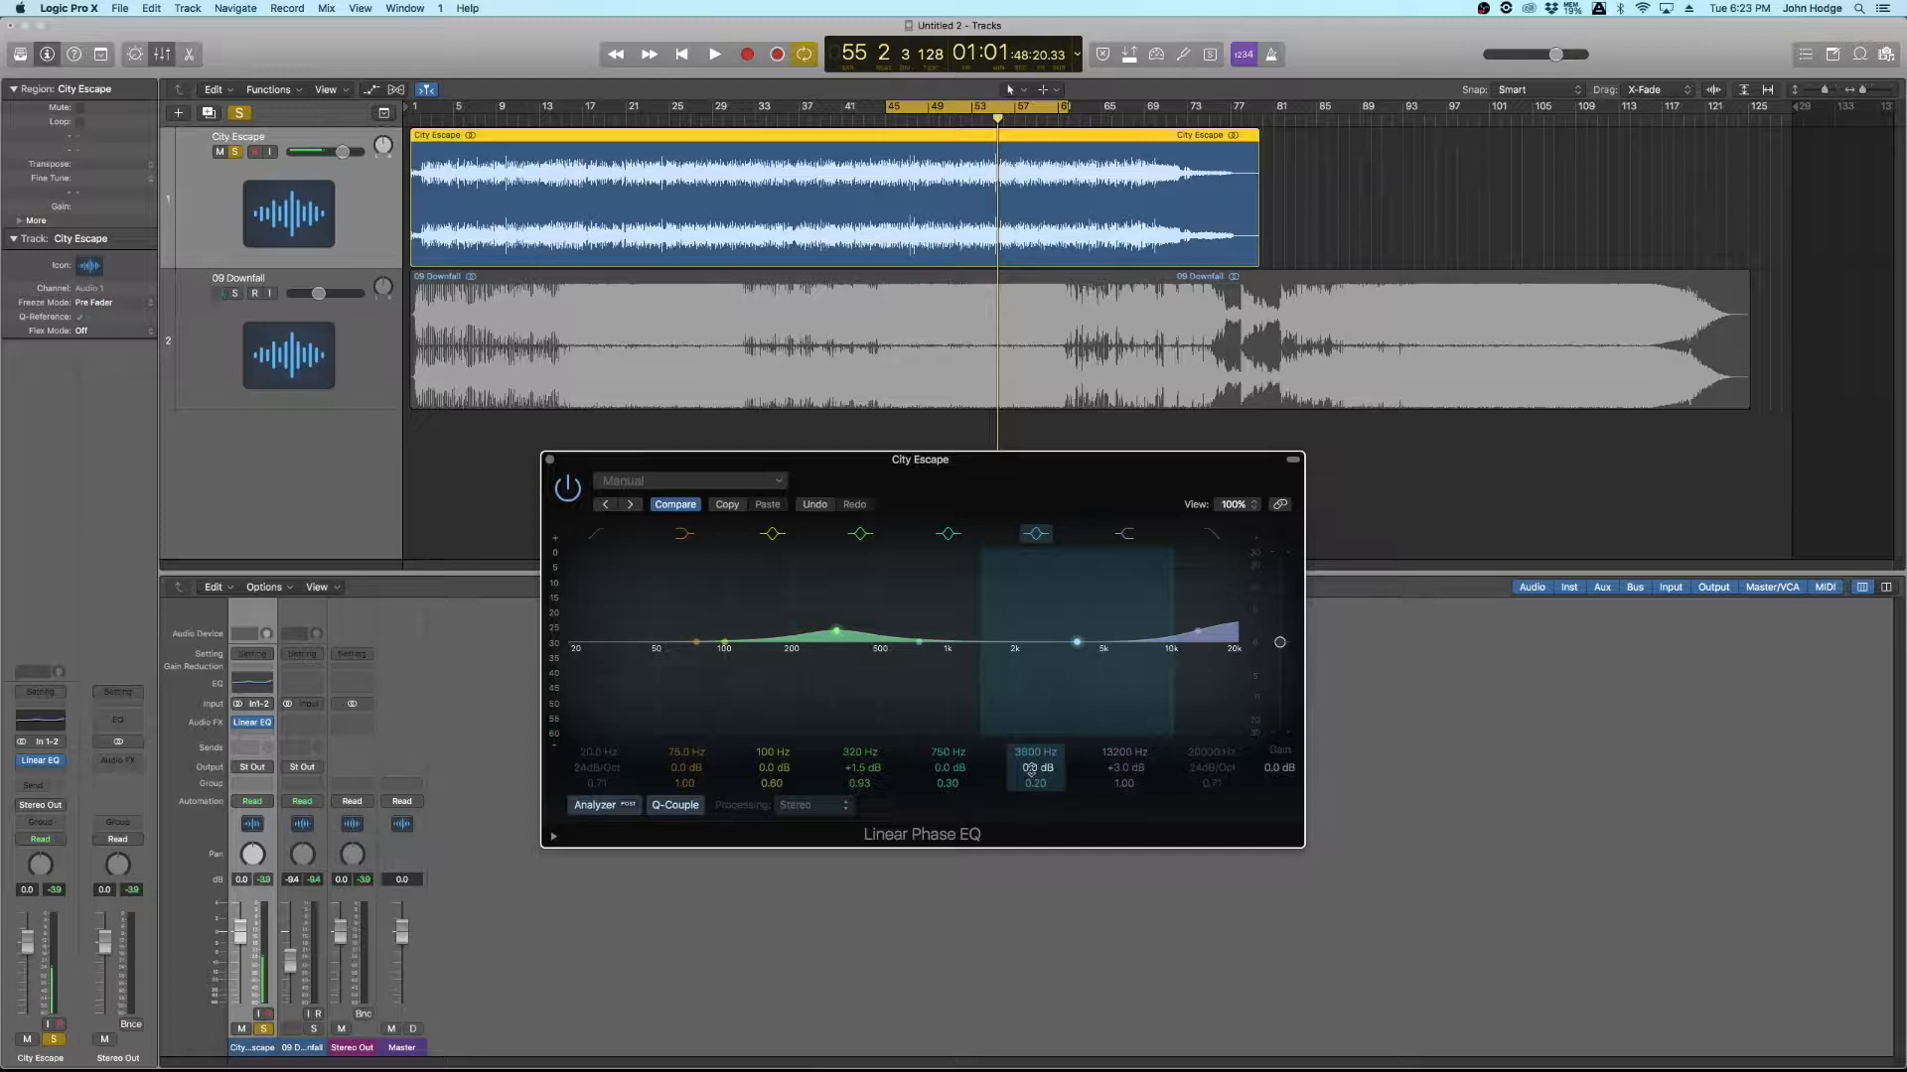
pyautogui.press('space')
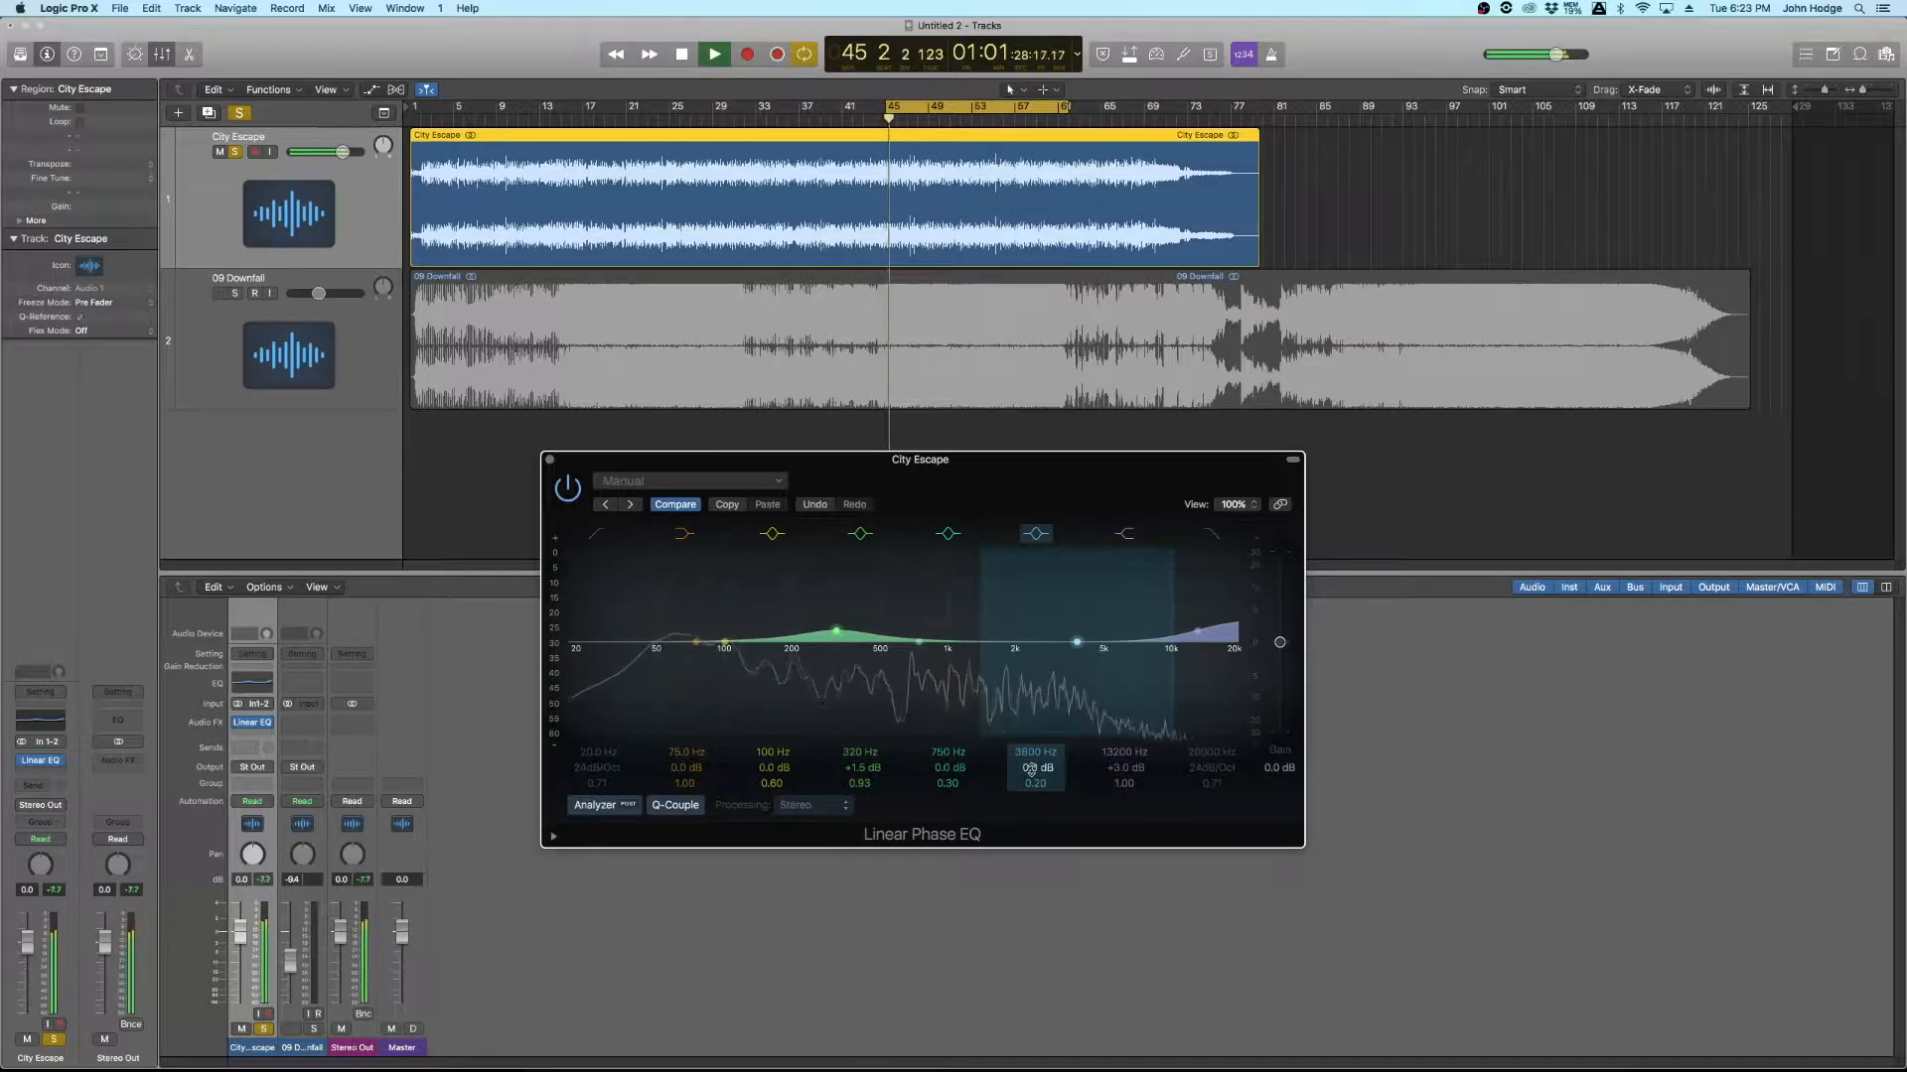
pyautogui.moveTo(1030, 771); pyautogui.dragTo(1034, 759)
pyautogui.press('space')
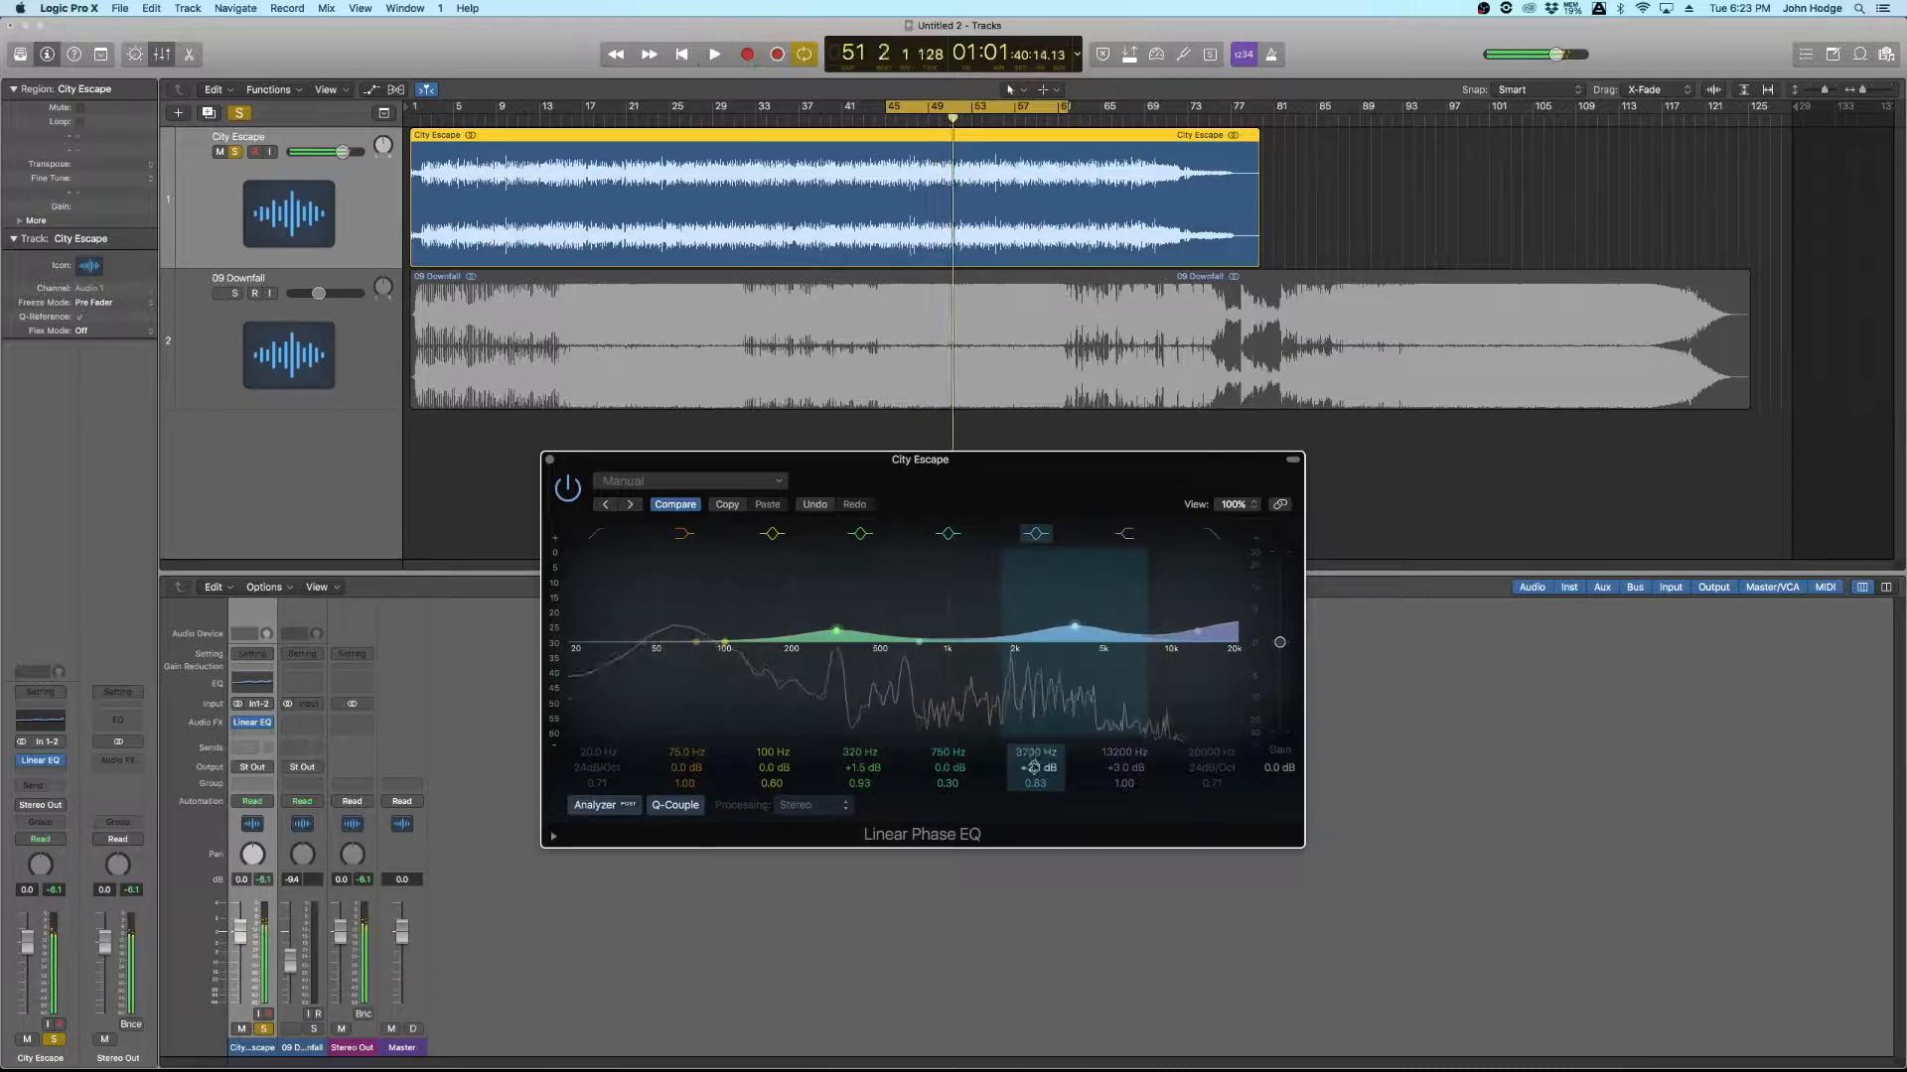
pyautogui.moveTo(1039, 770); pyautogui.dragTo(1040, 784)
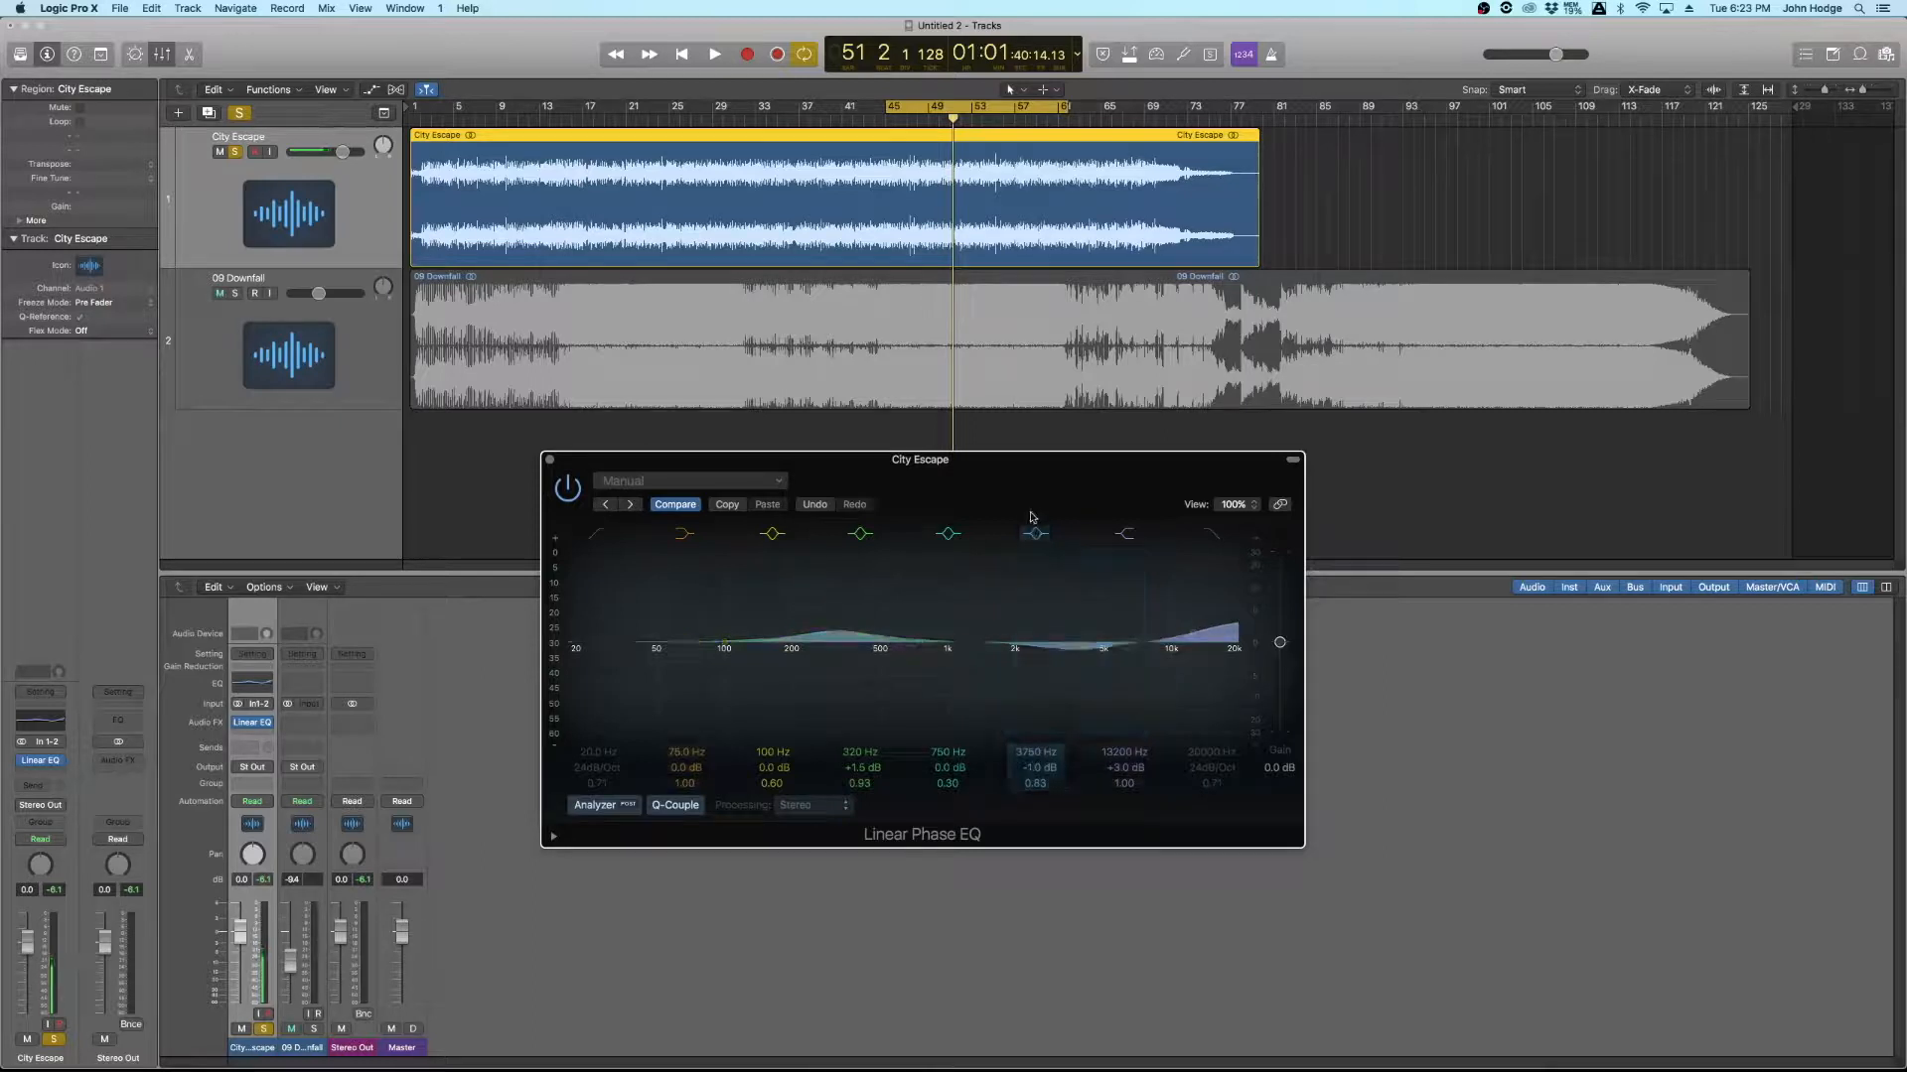
# Step: Compare the upper-mid cut on and off during playback, and widen the band by setting its Q to 0.67
pyautogui.press('space')
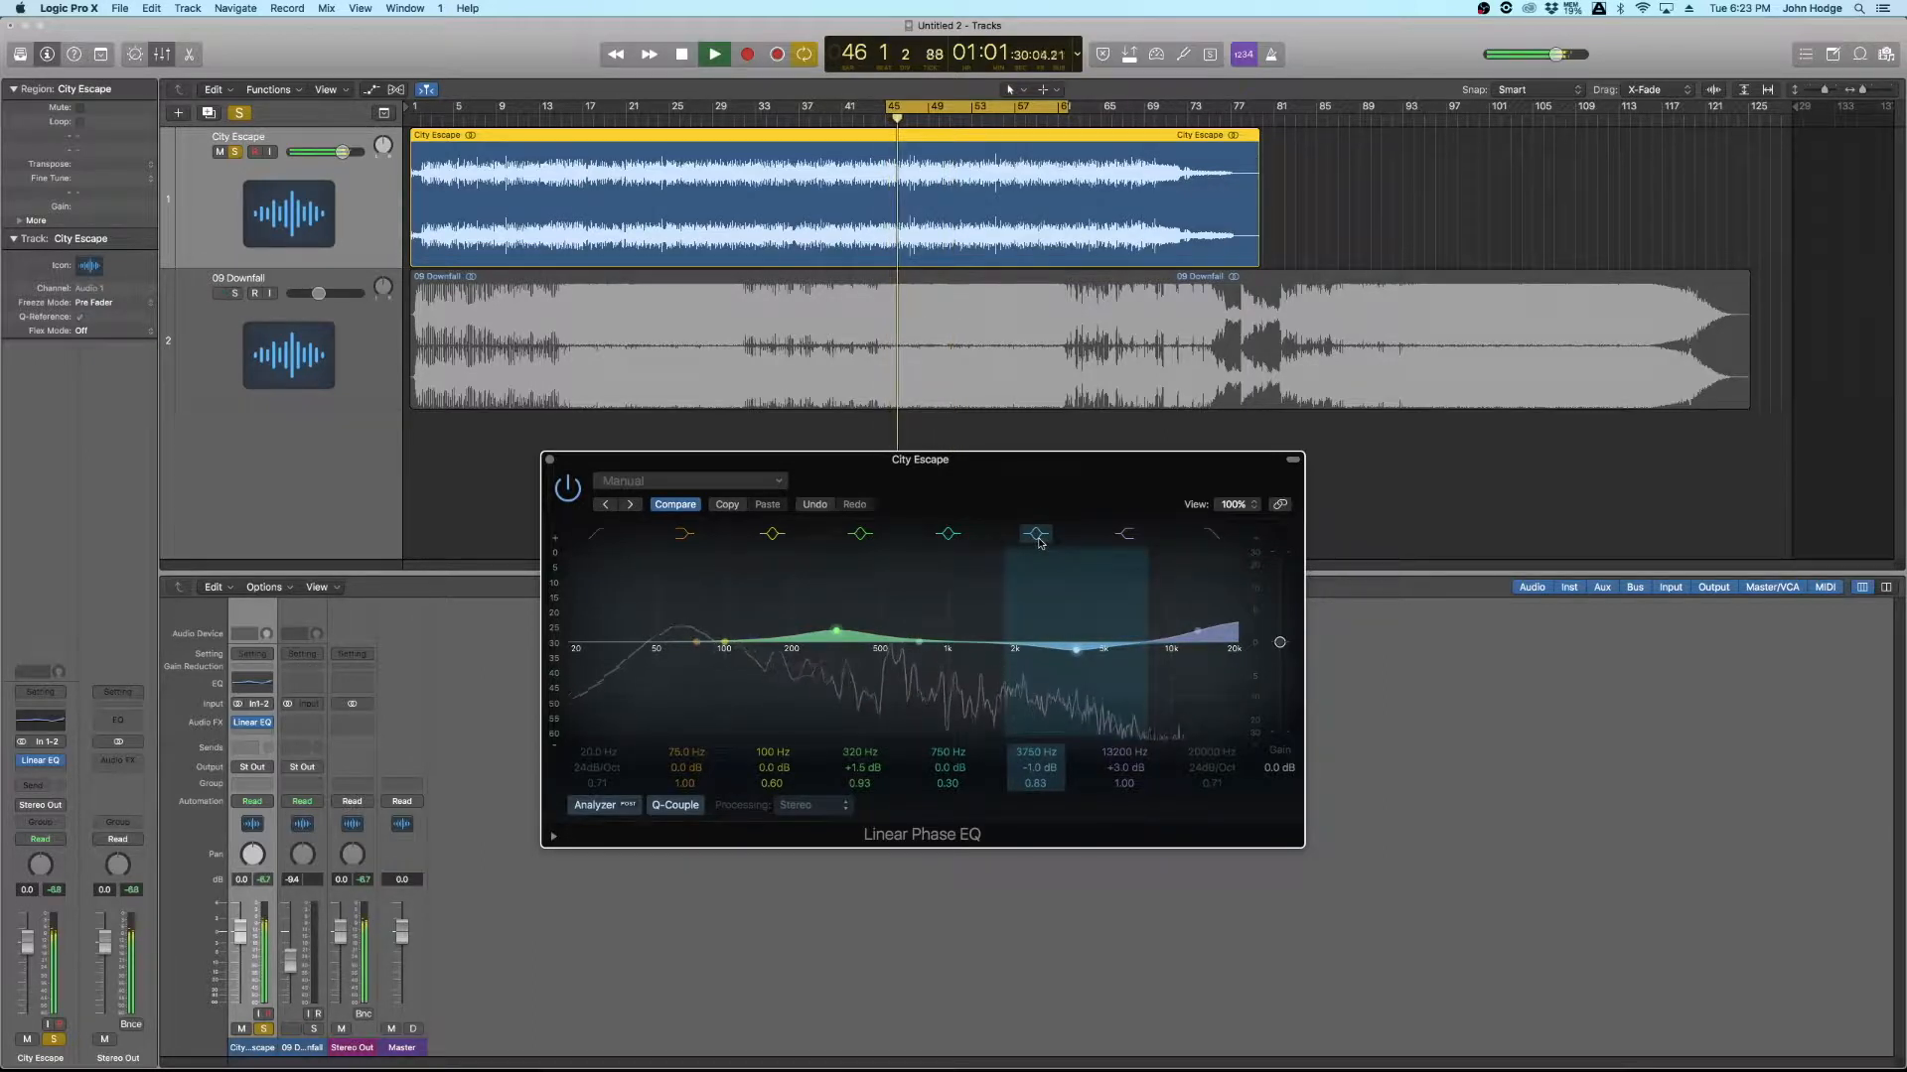
pyautogui.click(1038, 536)
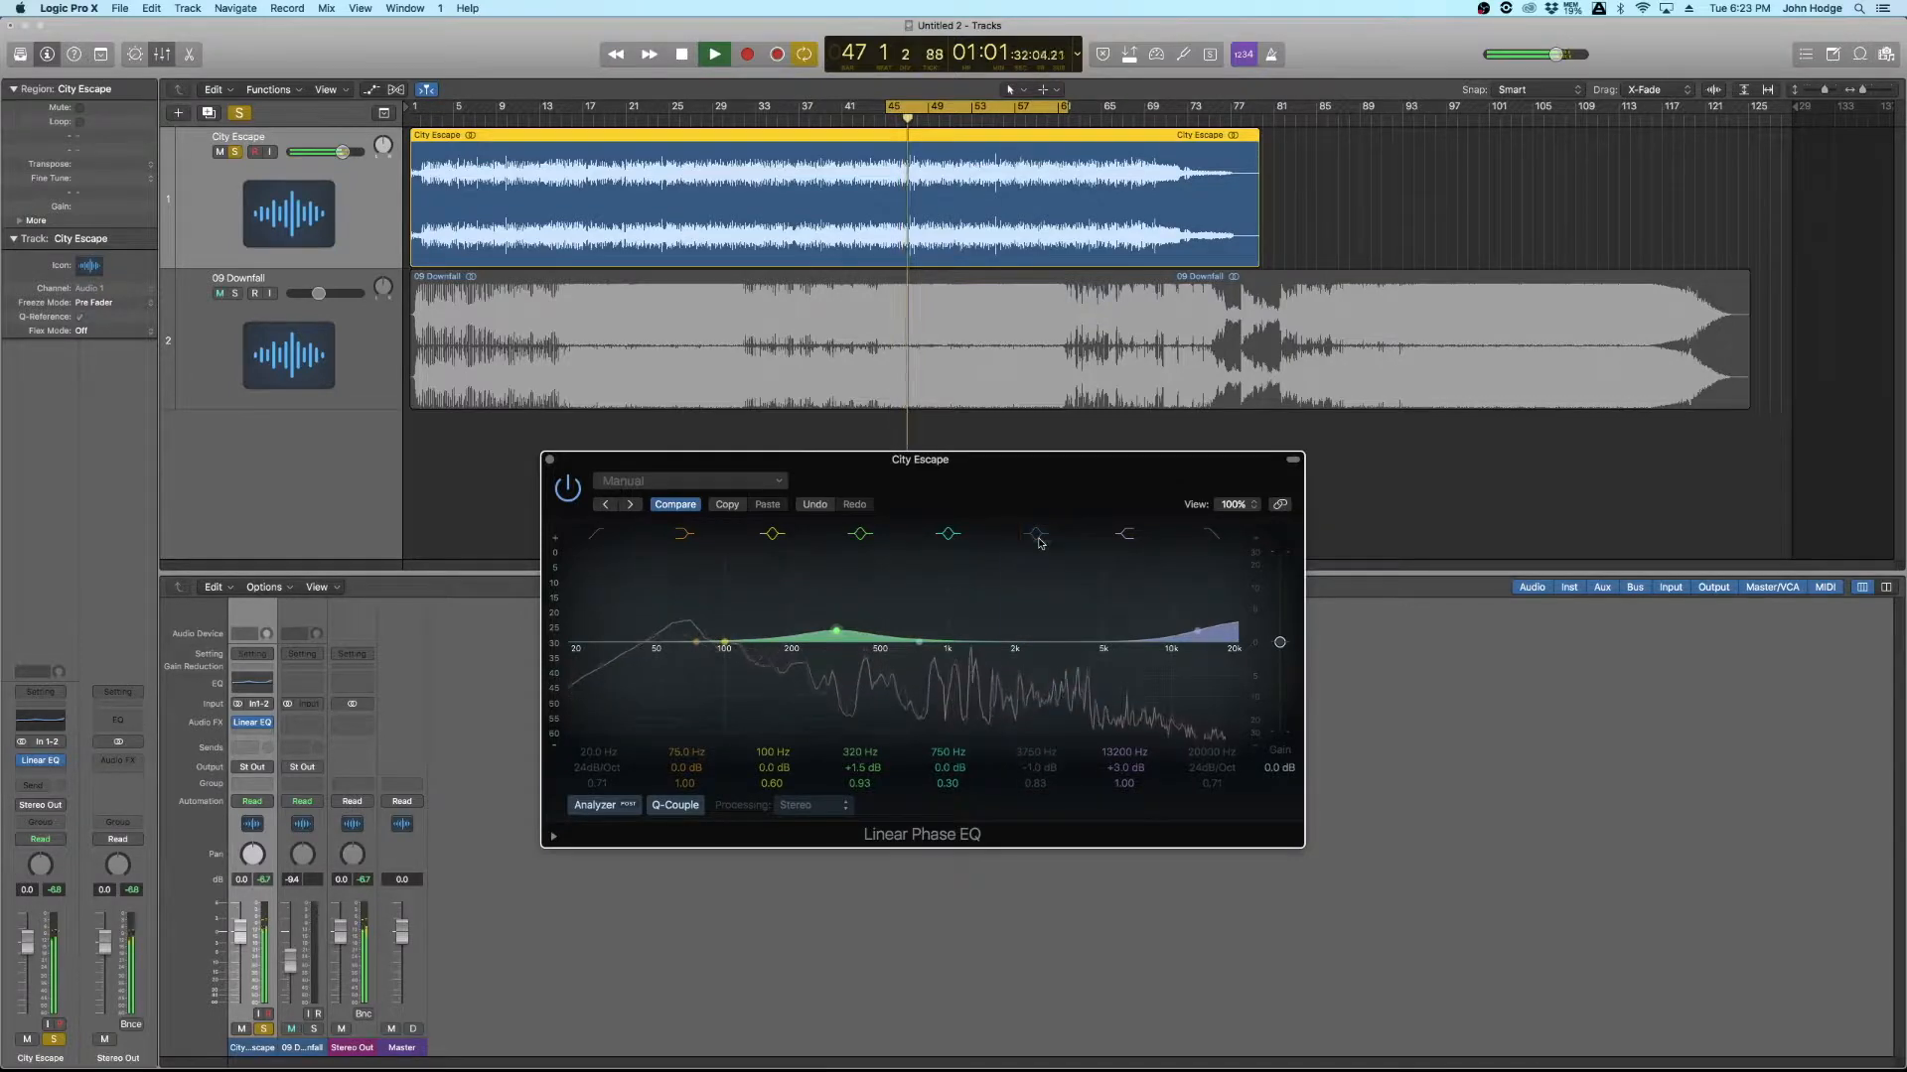
pyautogui.click(1038, 536)
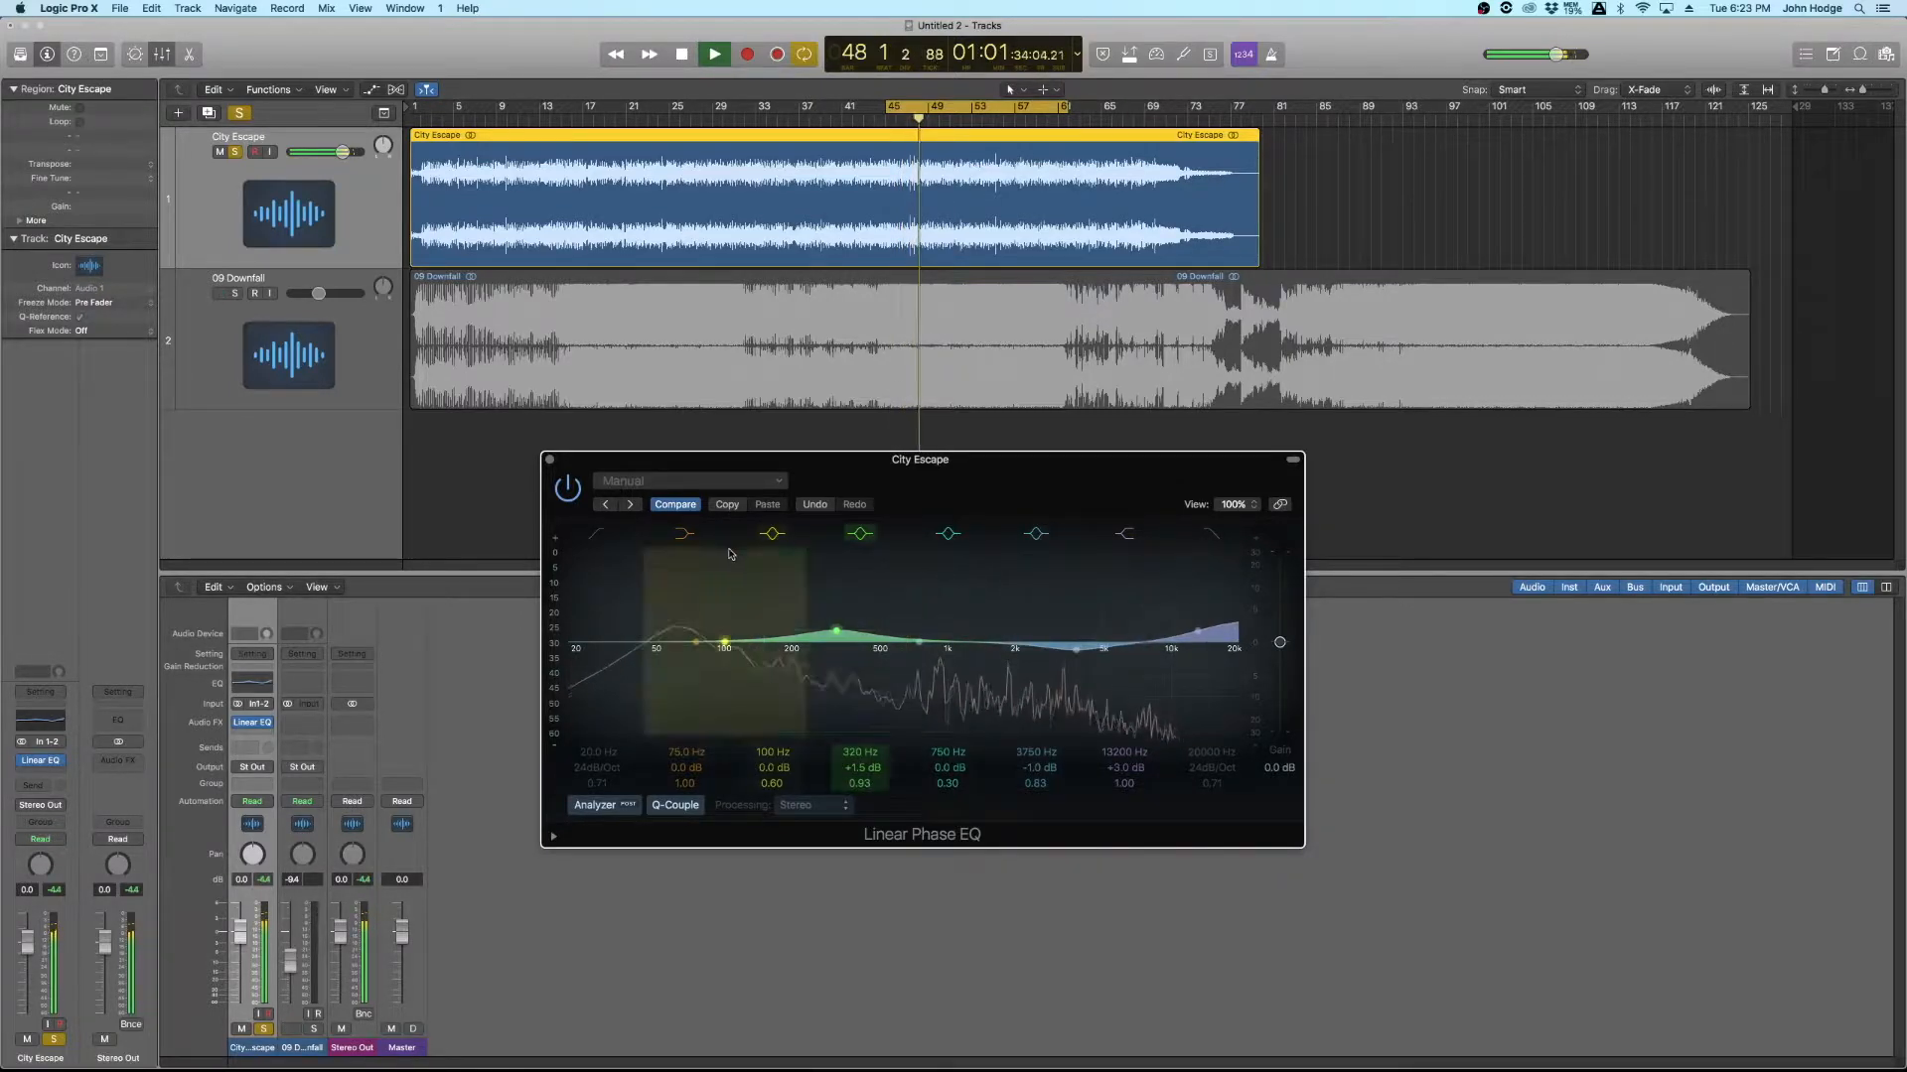
pyautogui.click(1038, 538)
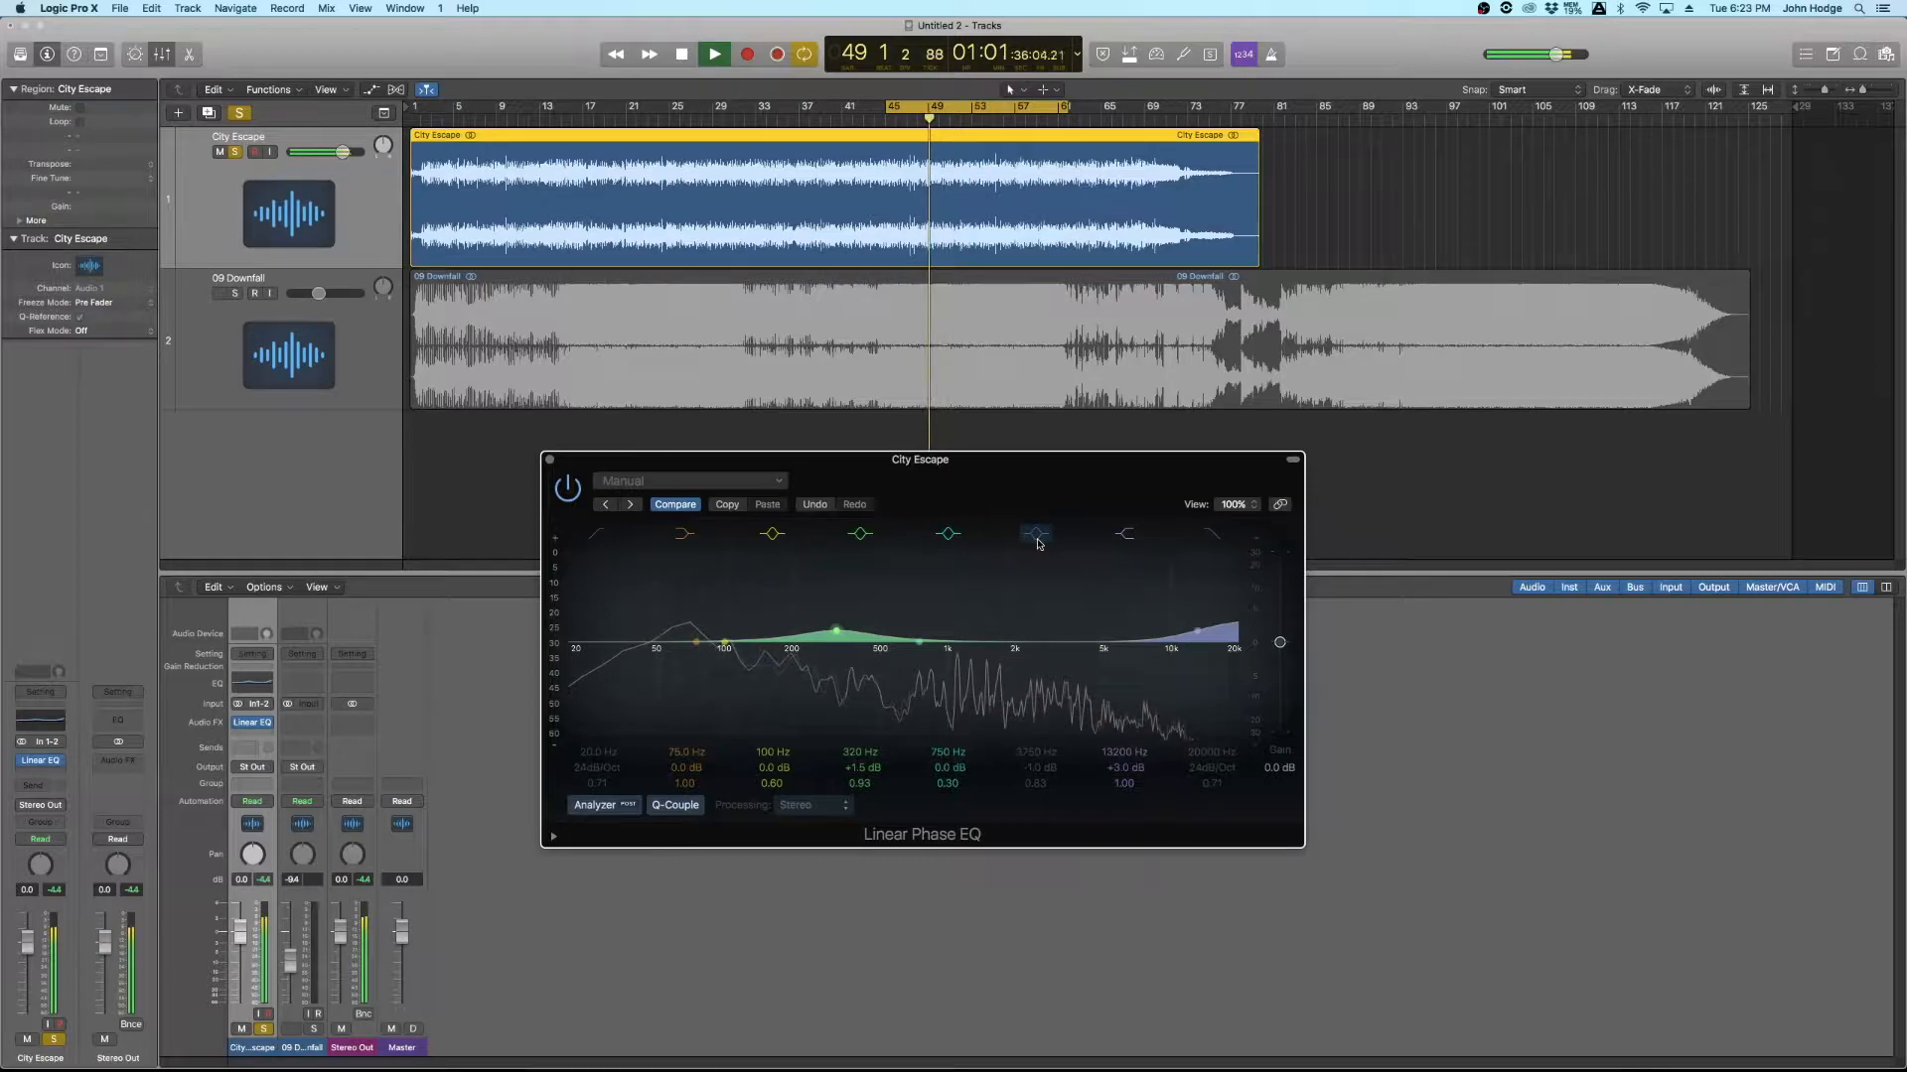
pyautogui.click(1037, 536)
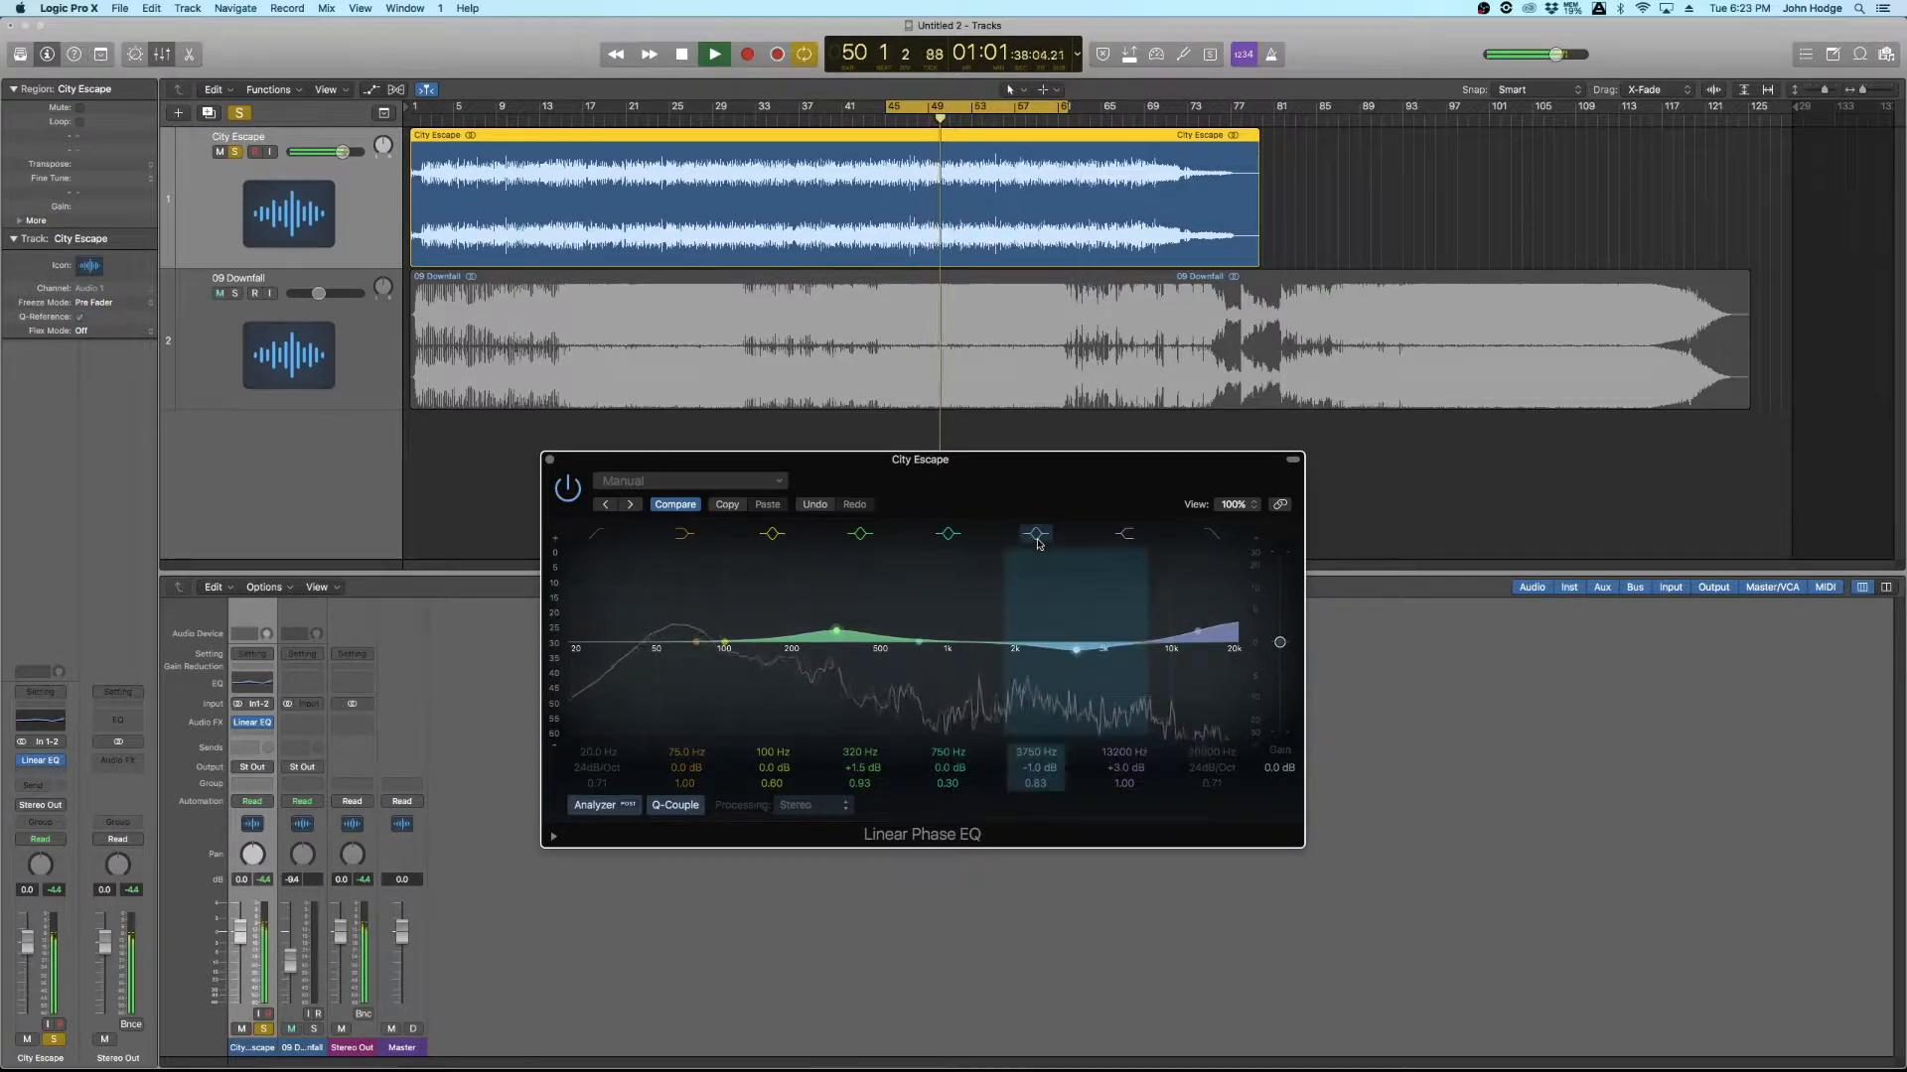
pyautogui.moveTo(1050, 783); pyautogui.dragTo(1050, 792)
pyautogui.click(1029, 534)
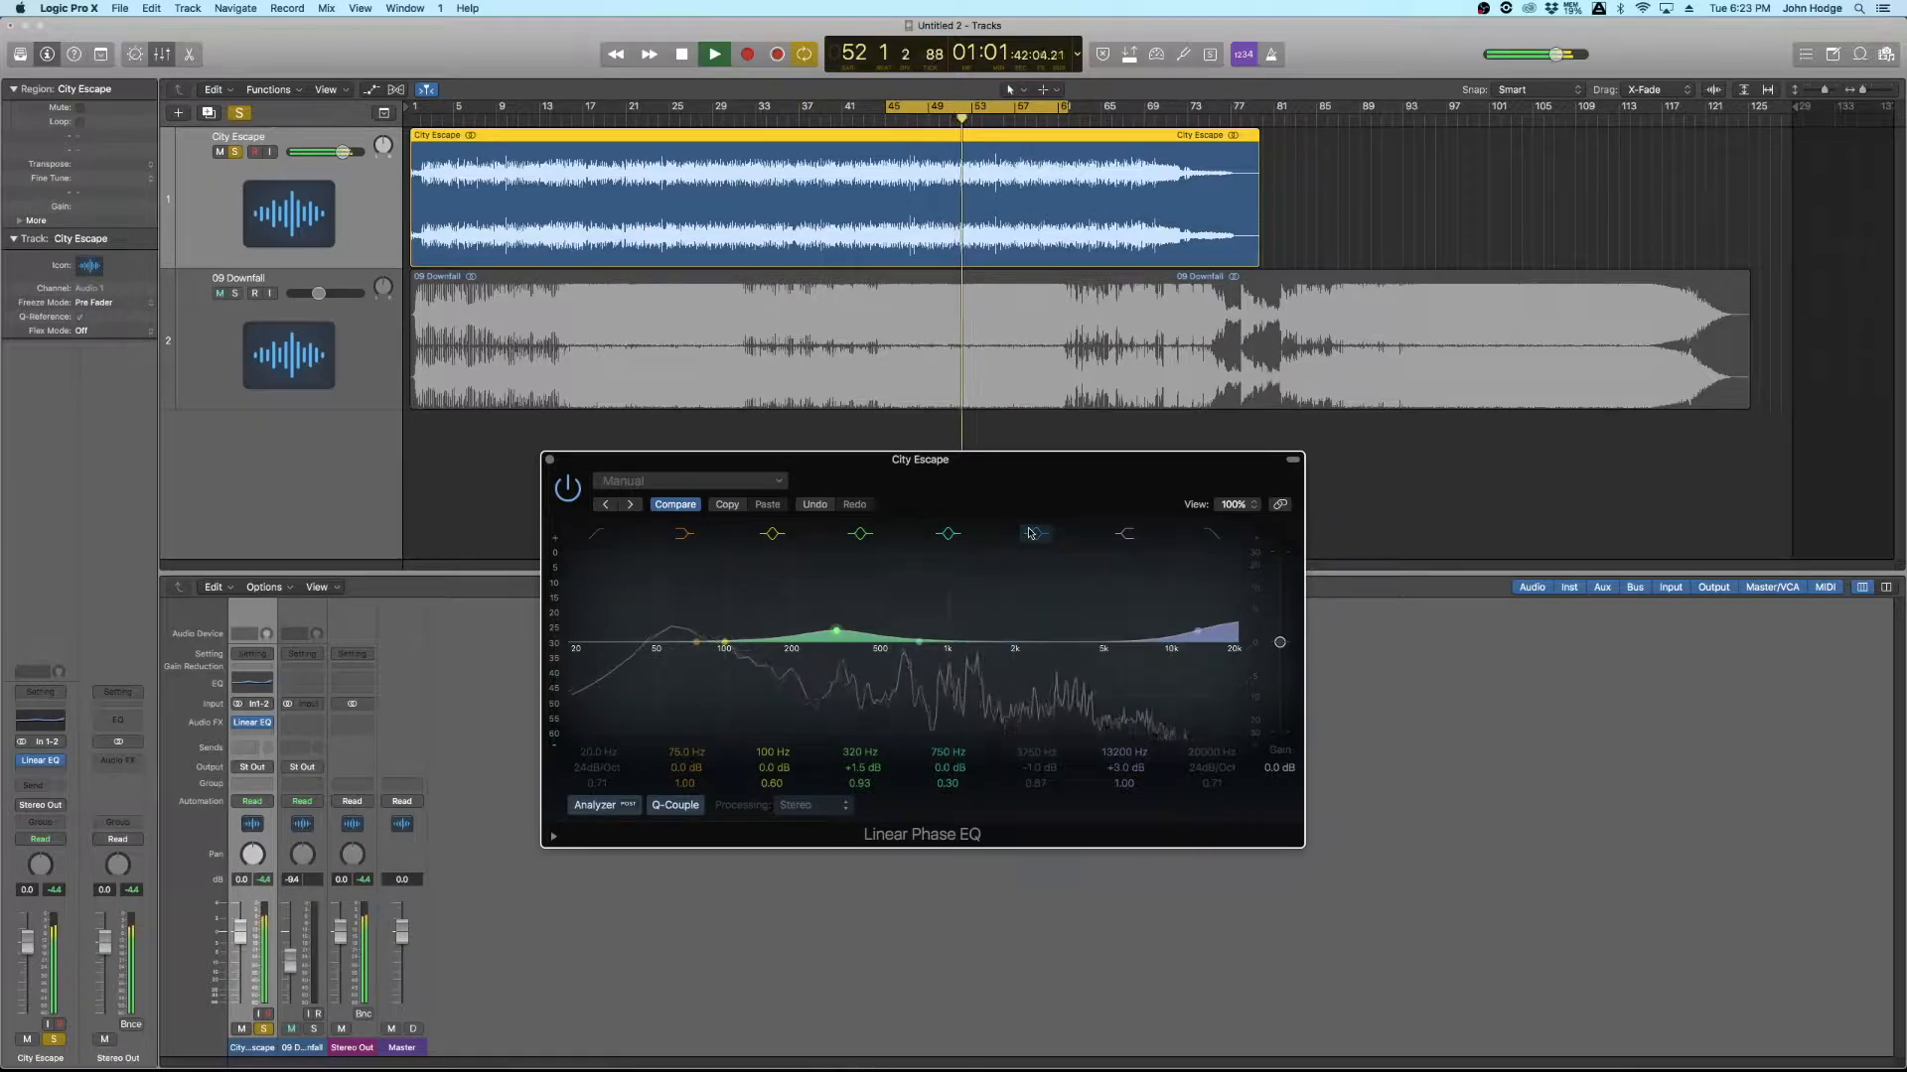
pyautogui.click(1030, 534)
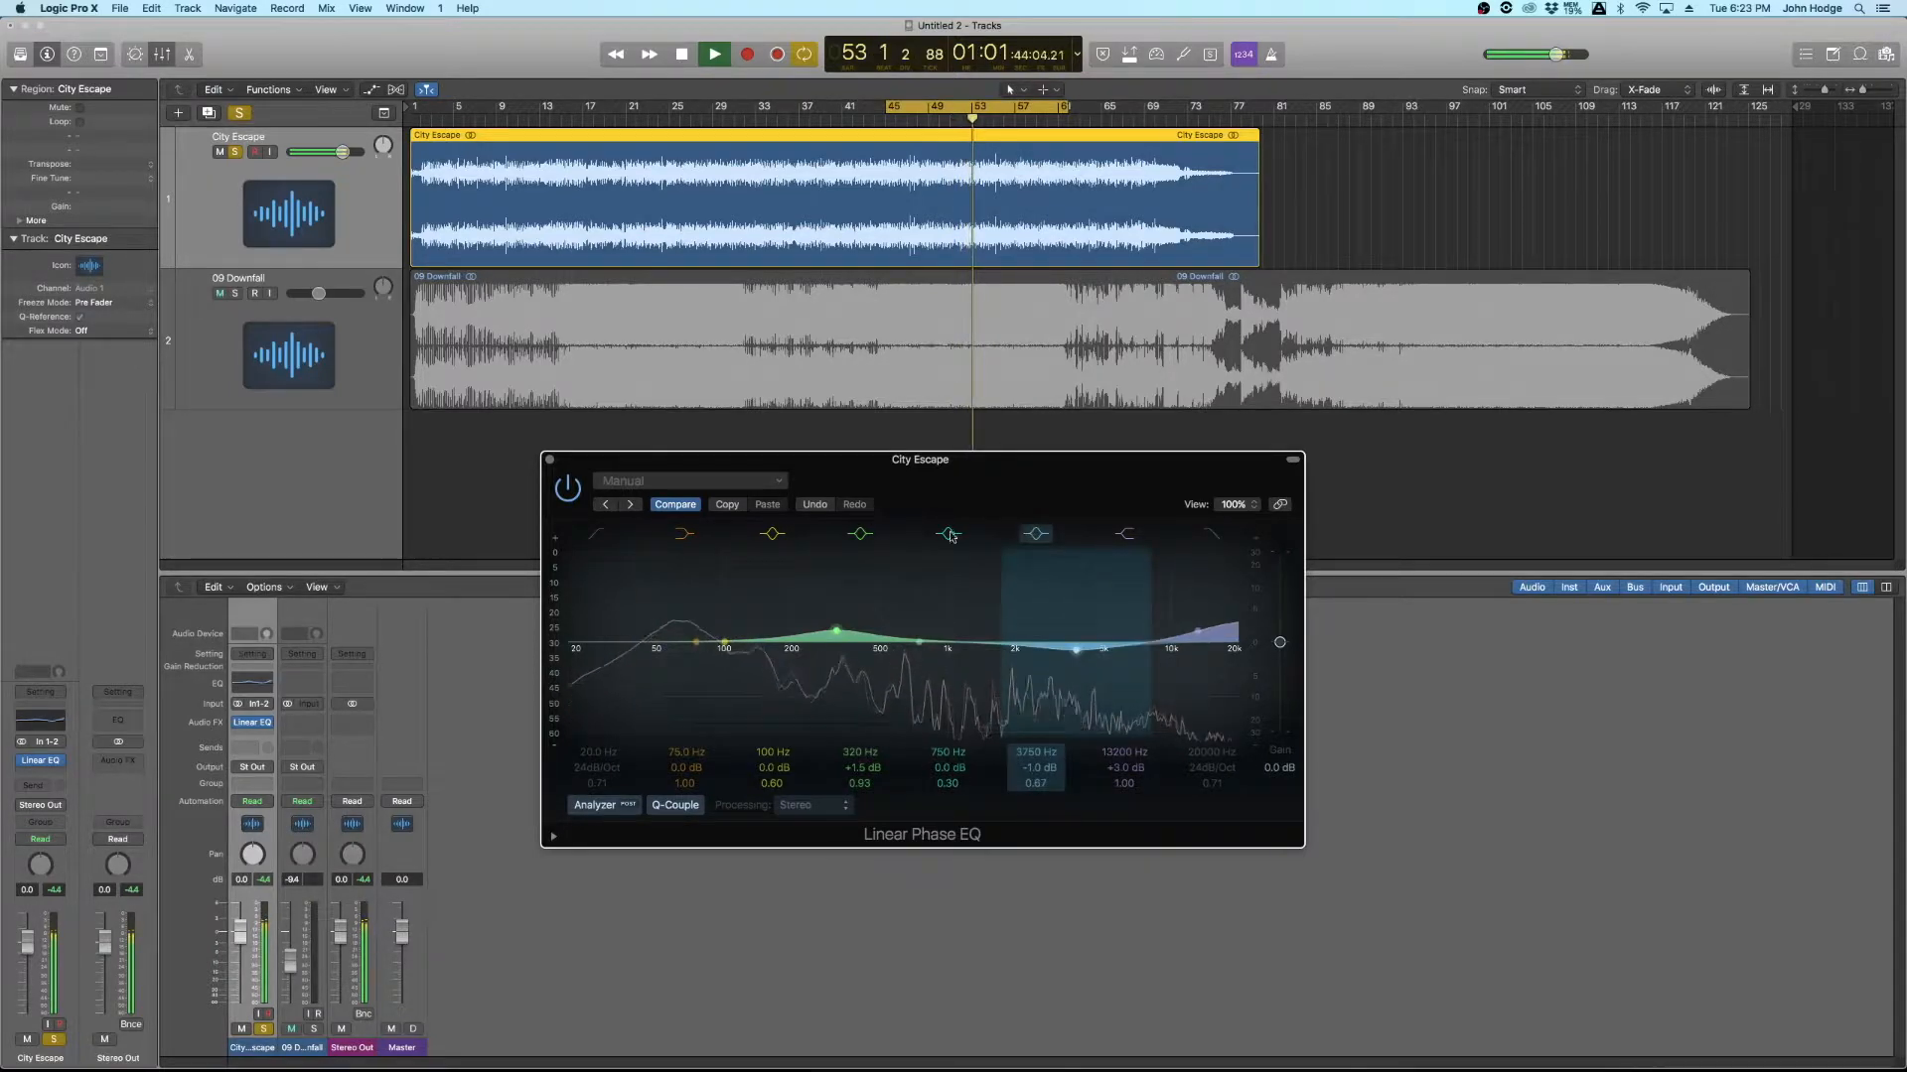
# Step: Compare City Escape with the Linear Phase EQ engaged and bypassed during looped playback, then close the EQ with it engaged
pyautogui.press('space')
pyautogui.click(568, 488)
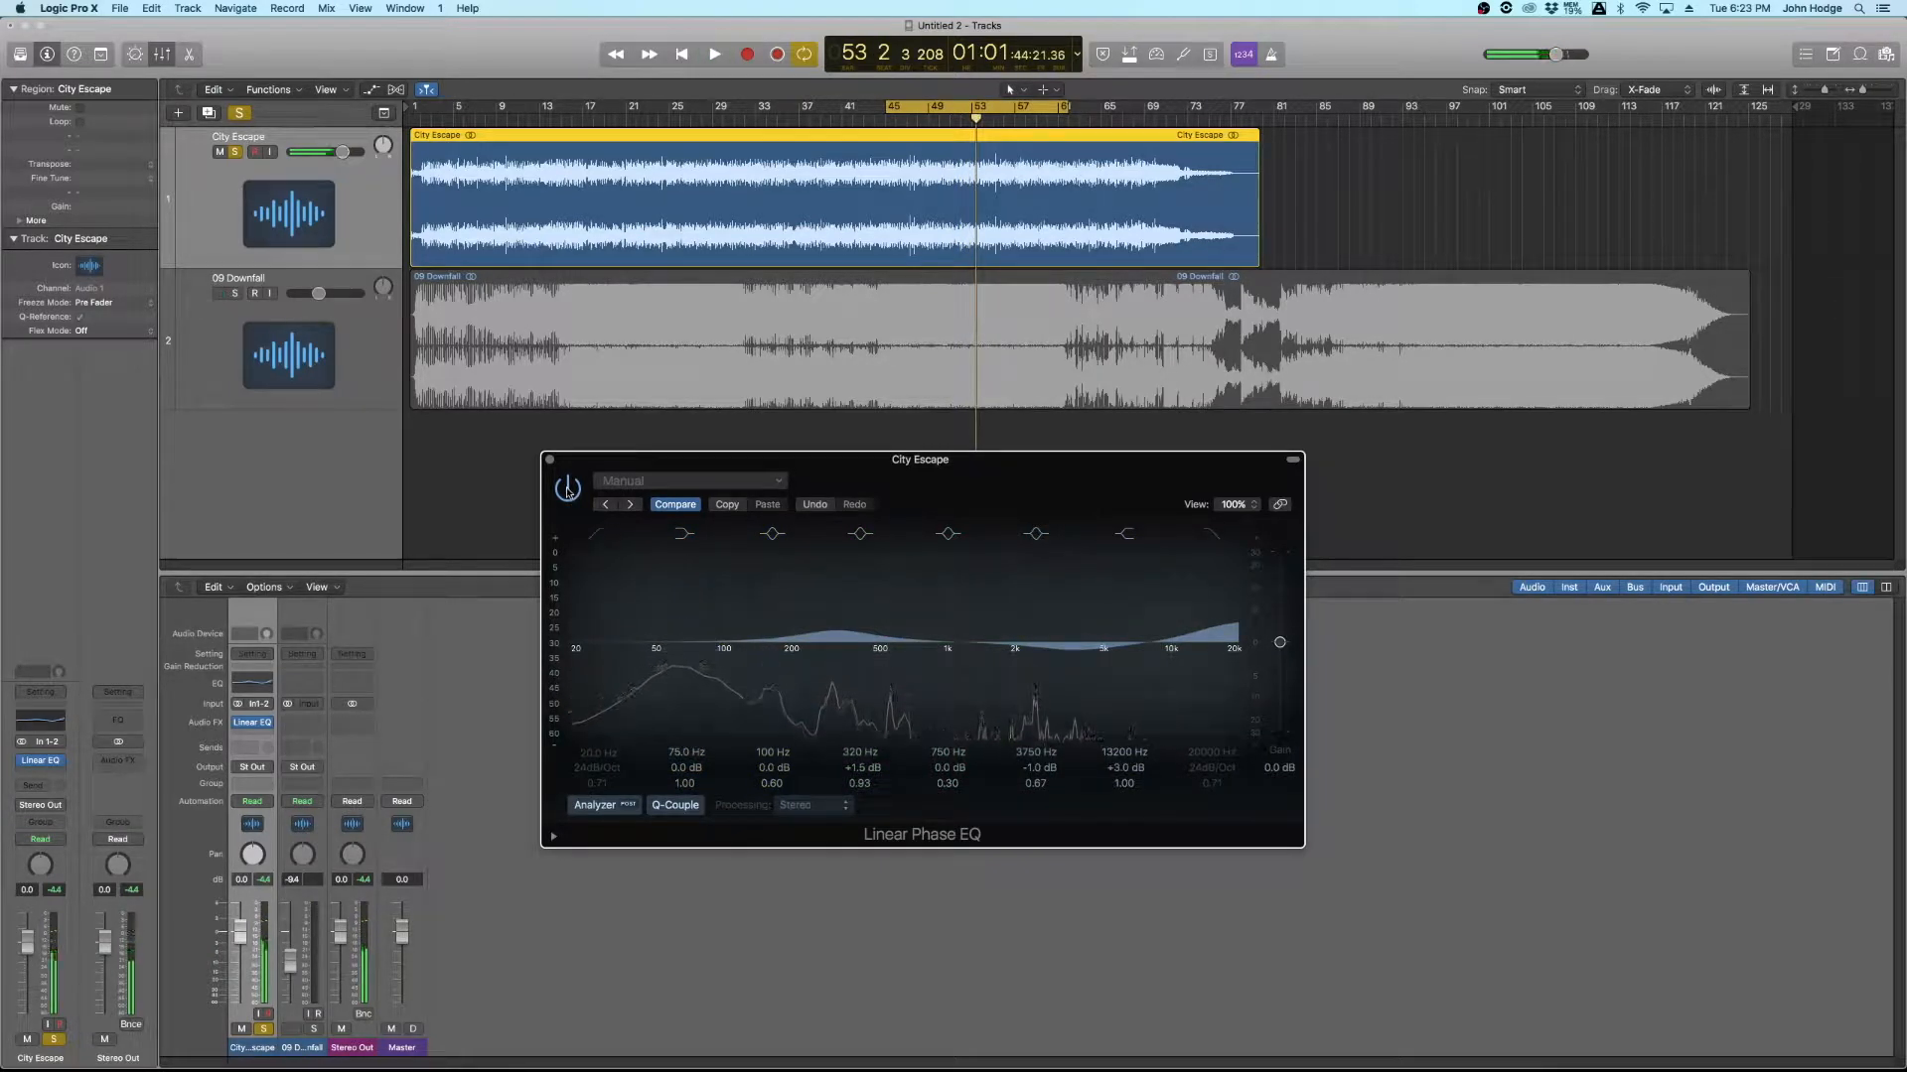
pyautogui.click(568, 488)
pyautogui.press('space')
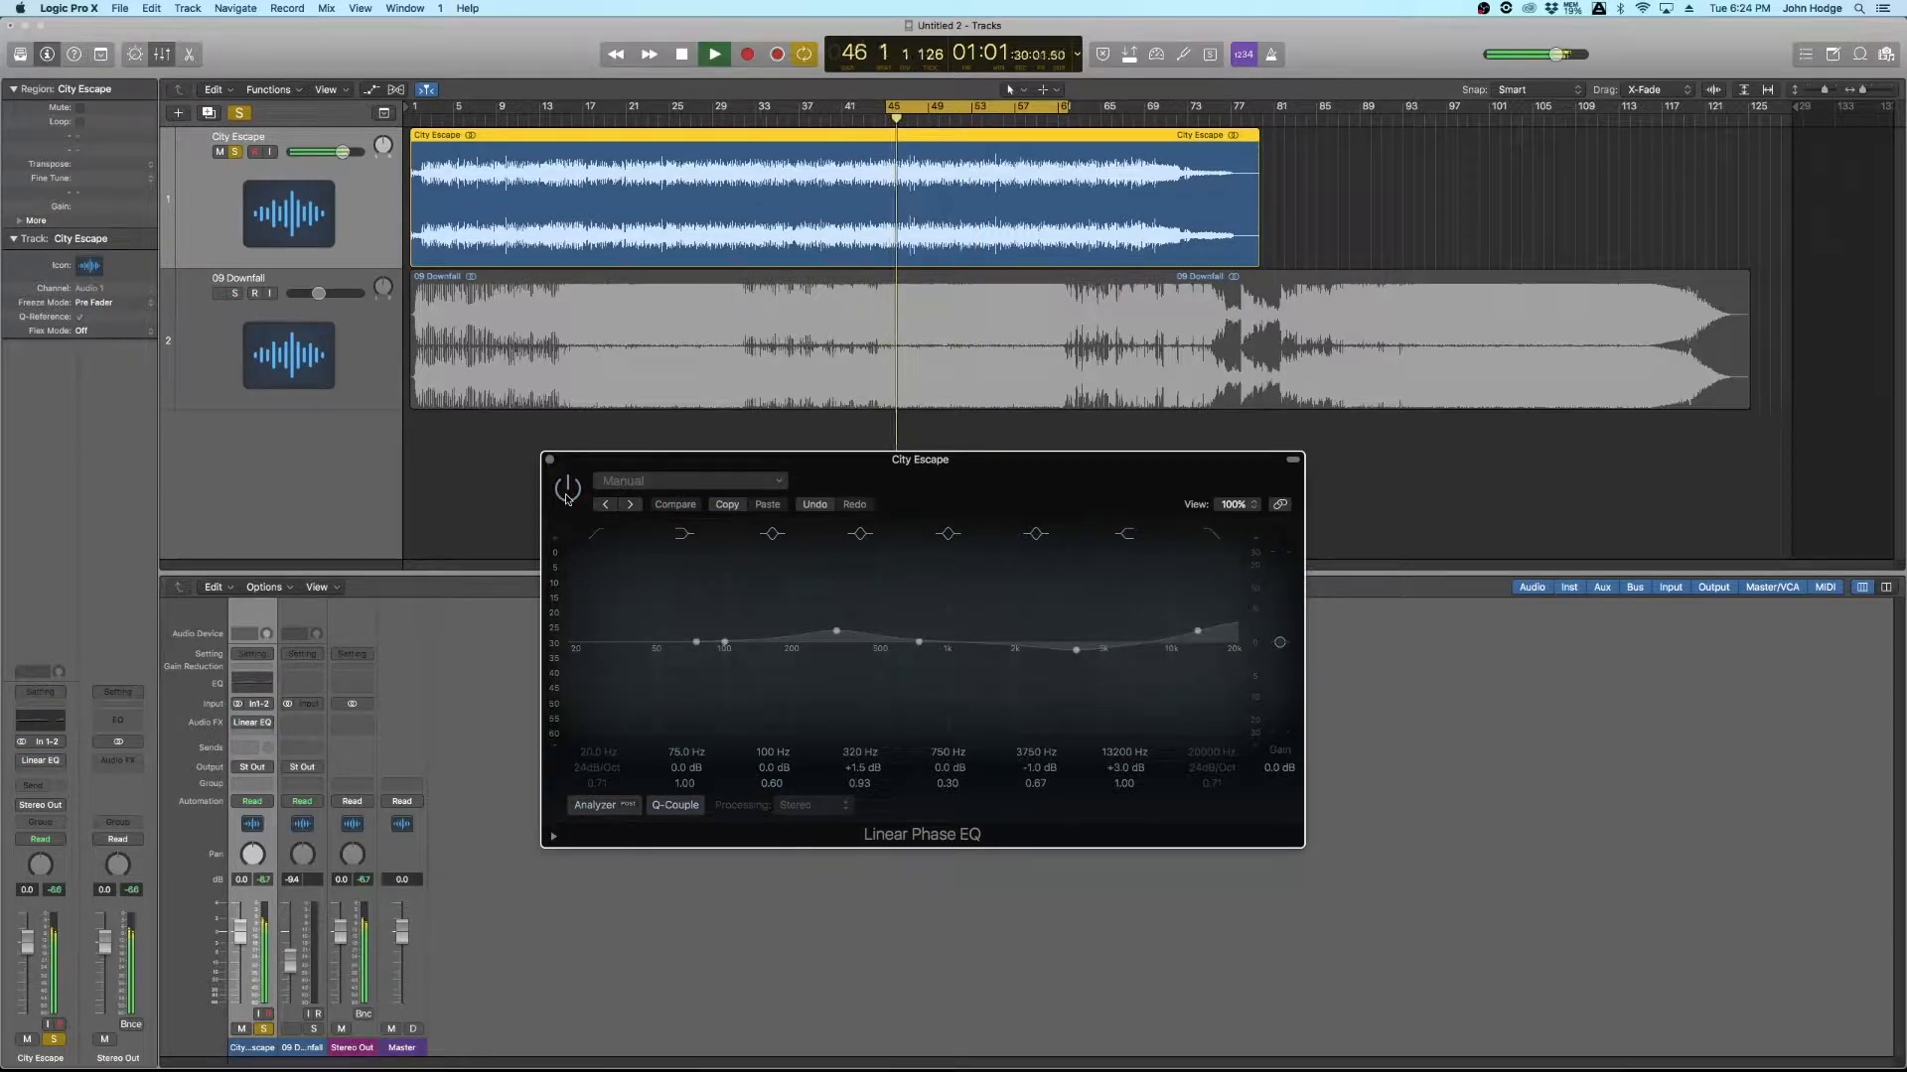
pyautogui.click(566, 497)
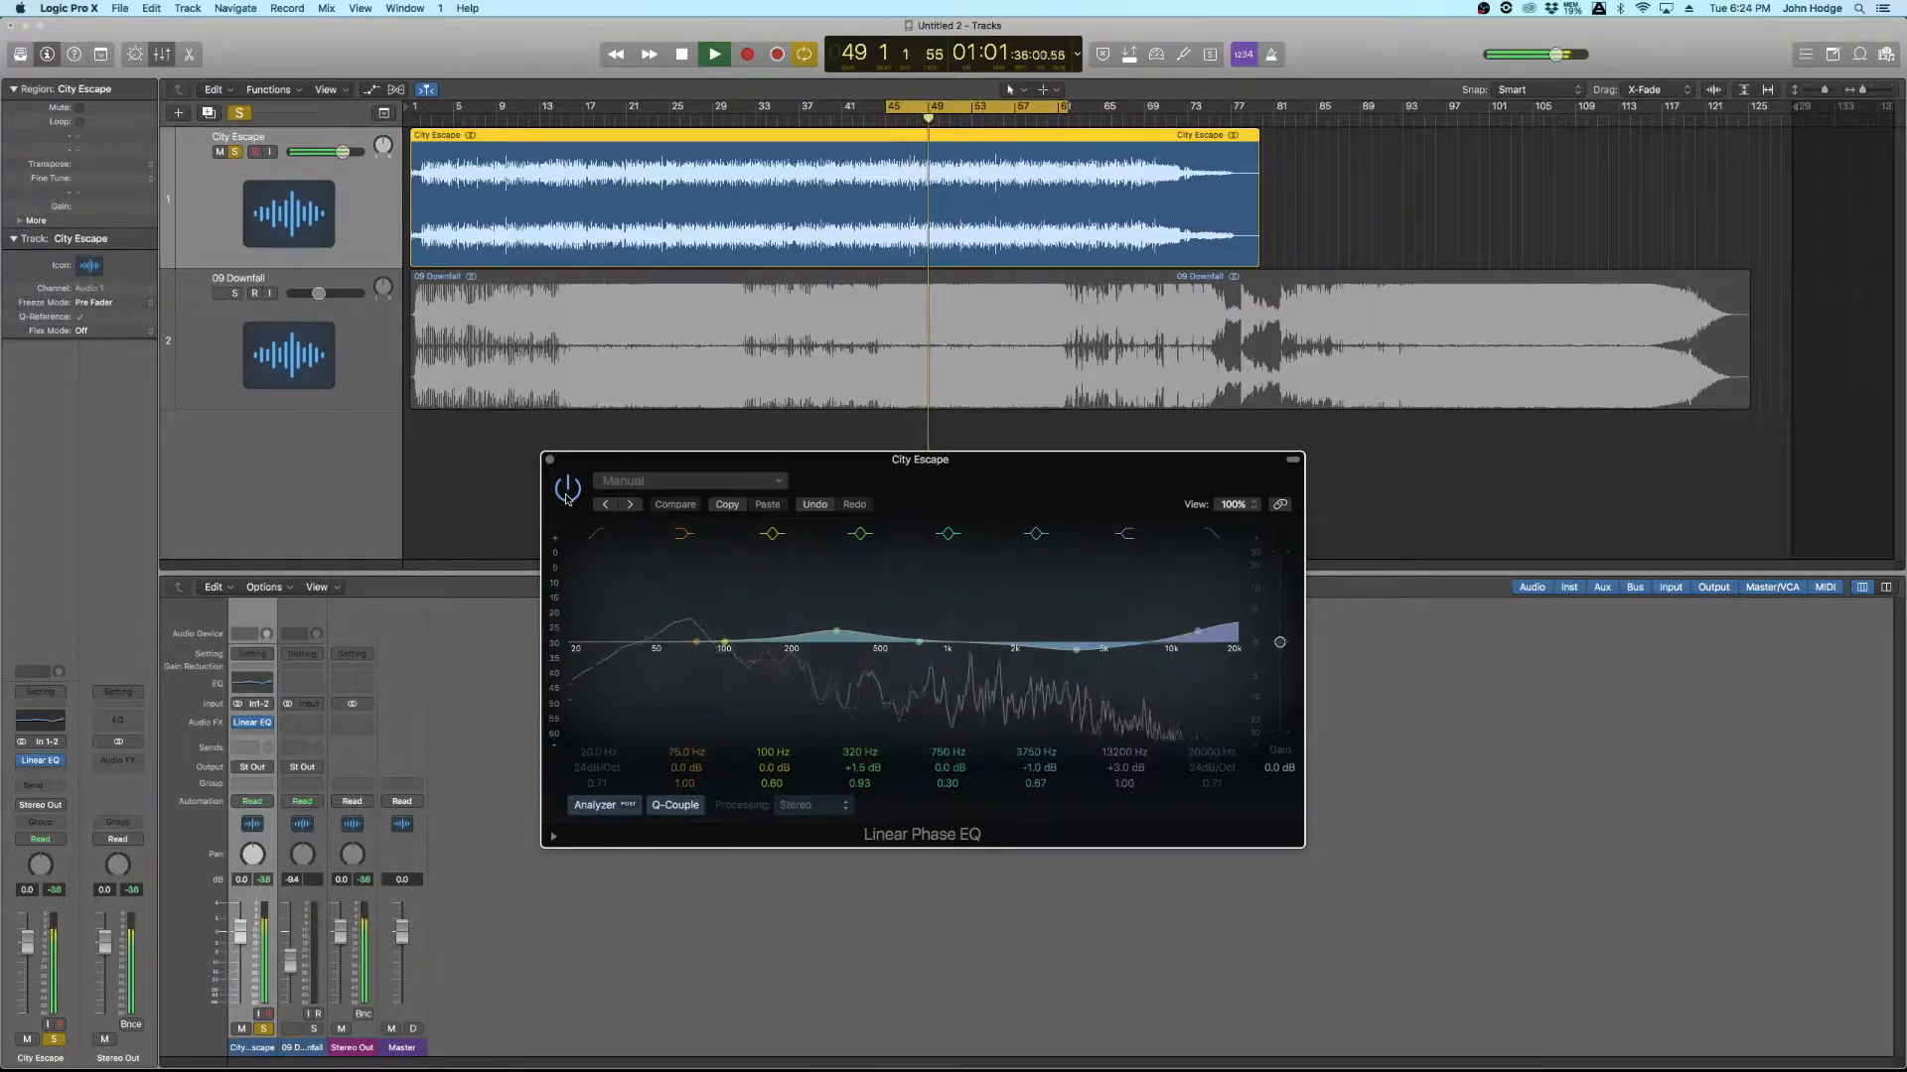
pyautogui.click(566, 489)
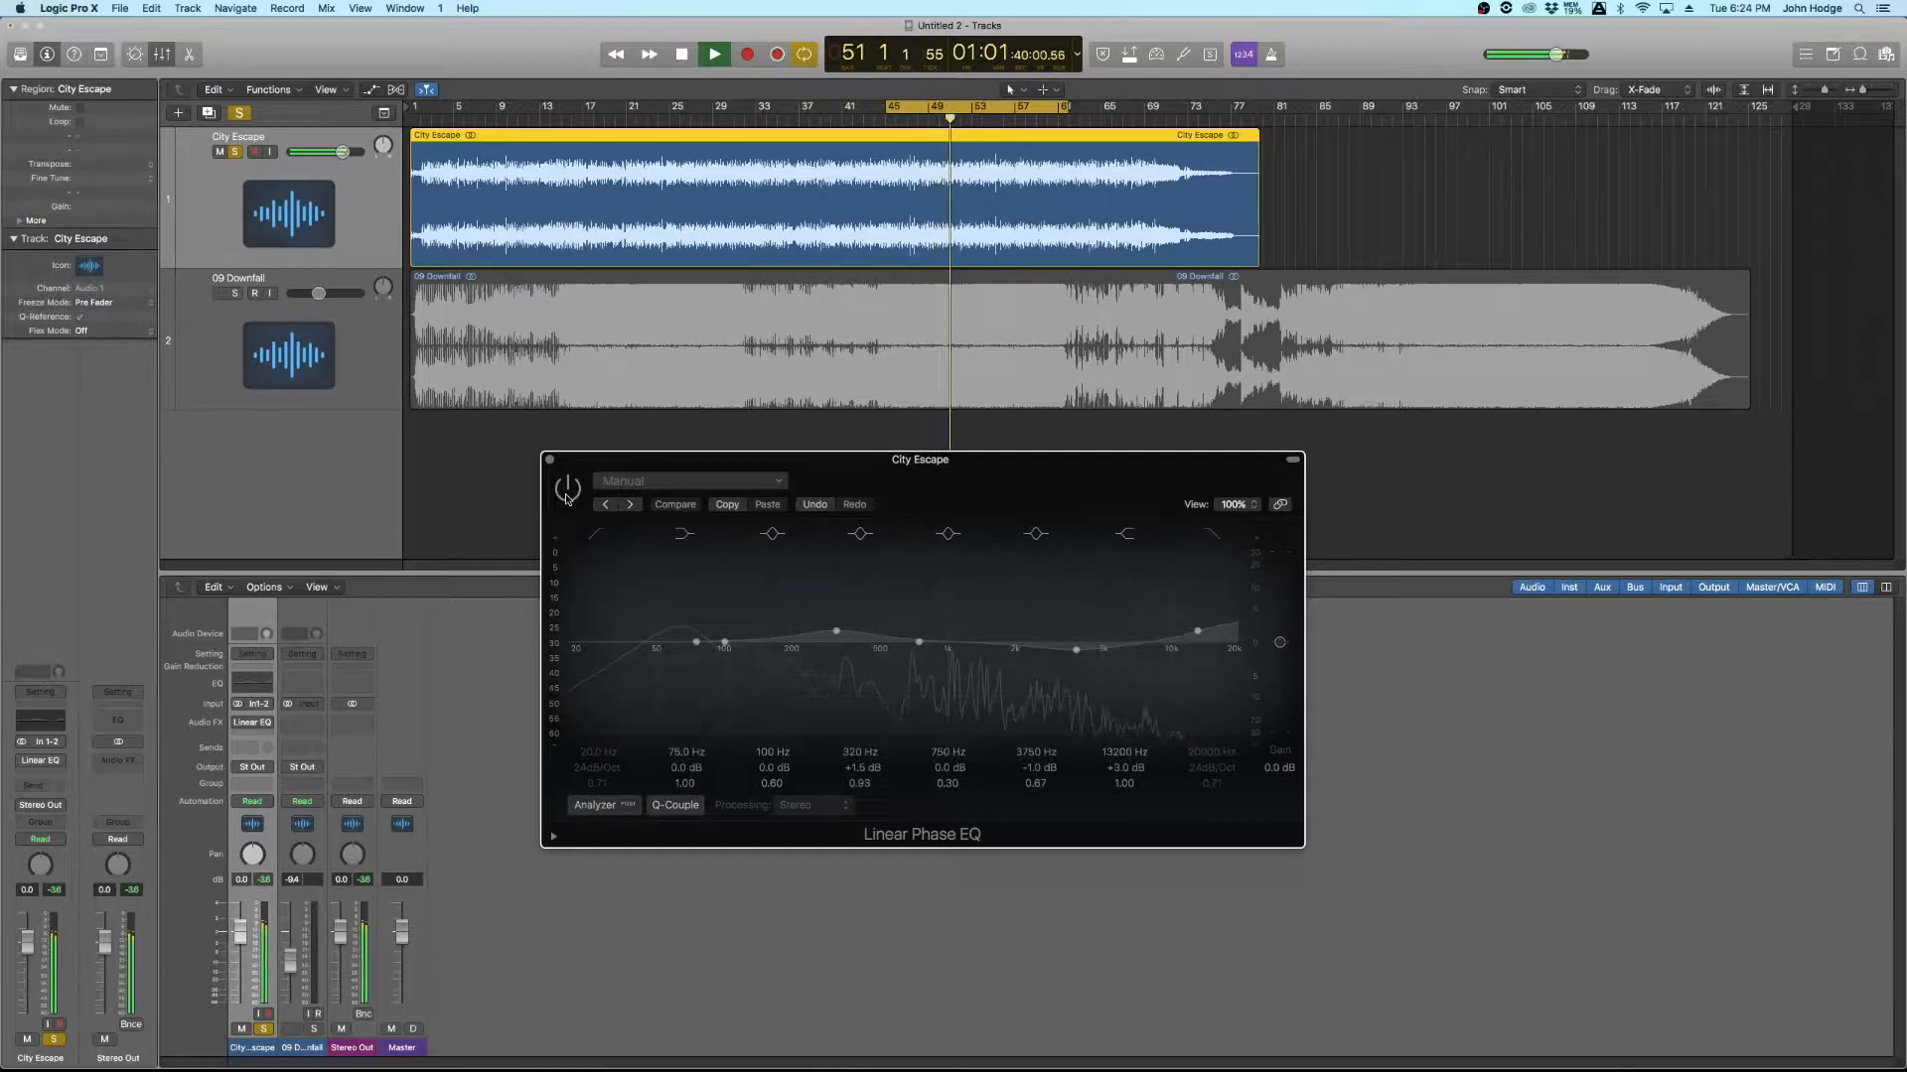
pyautogui.click(567, 497)
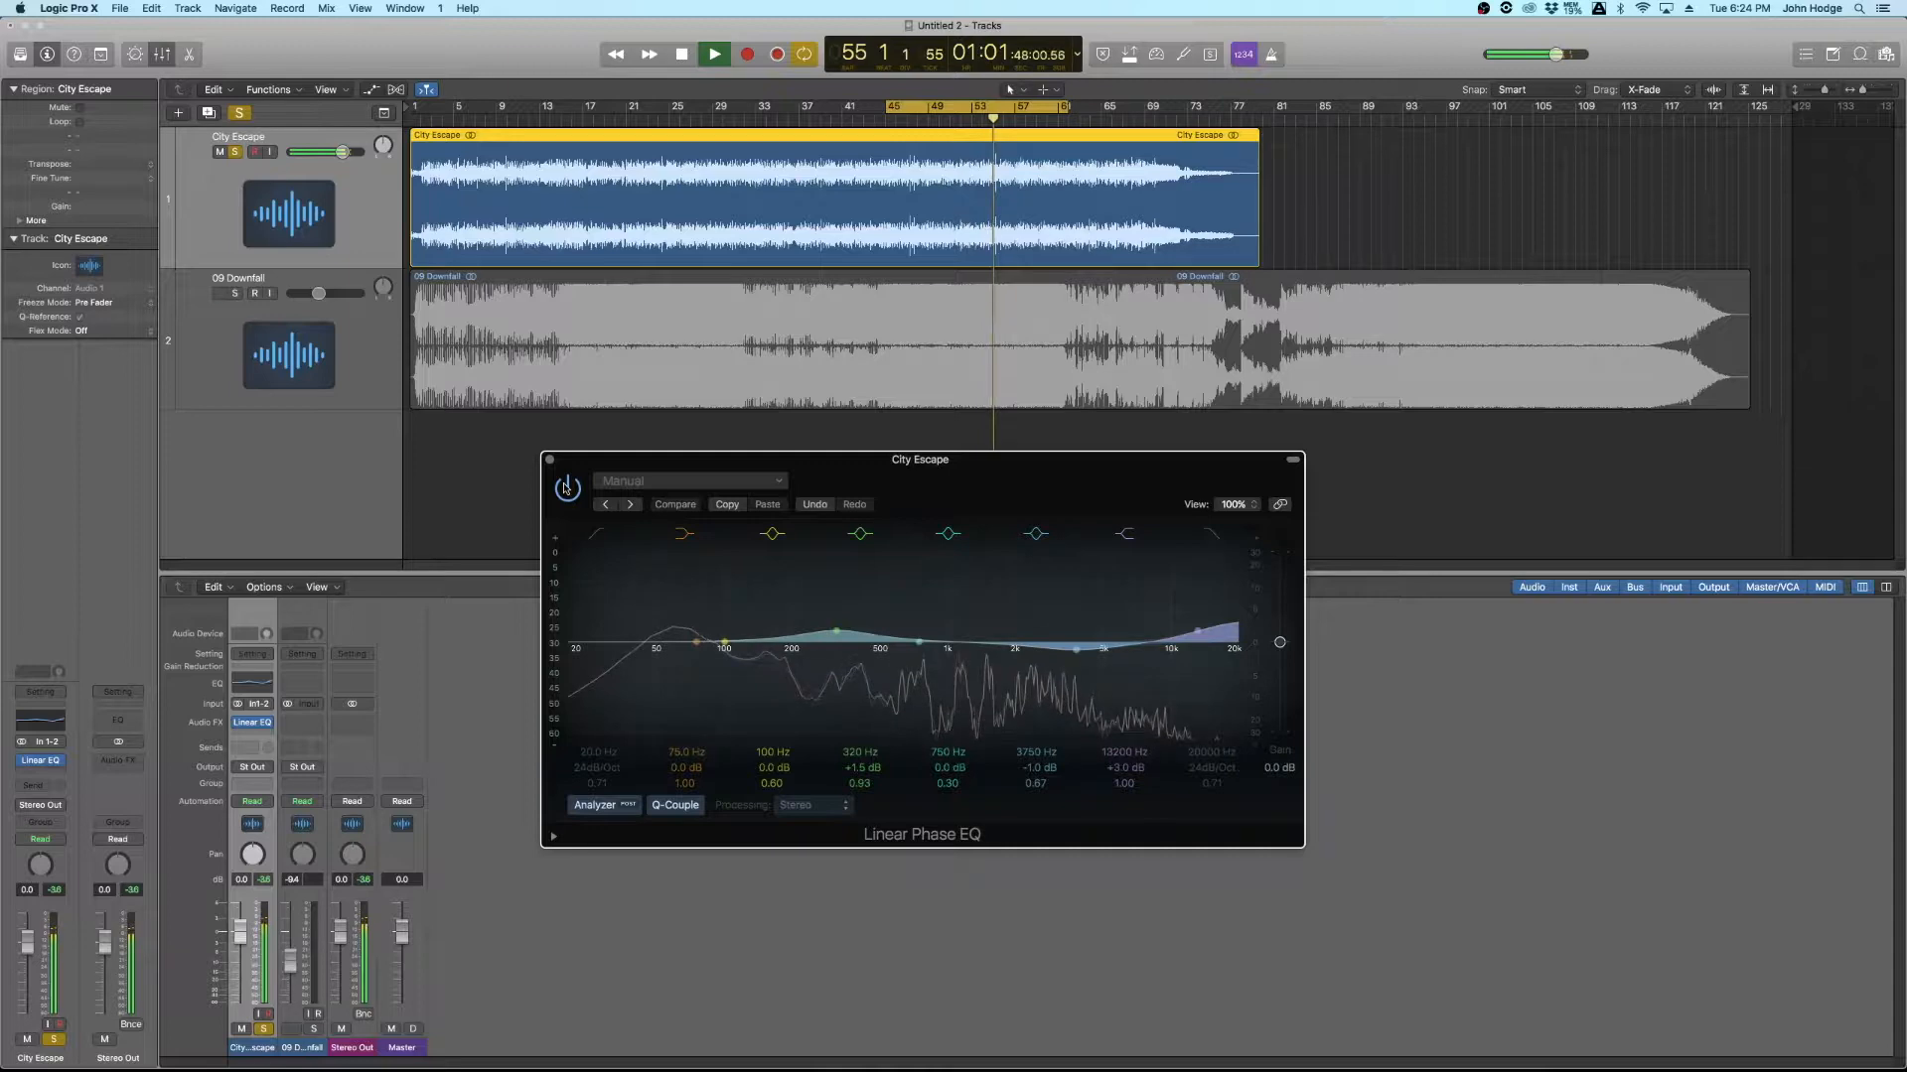
pyautogui.click(565, 488)
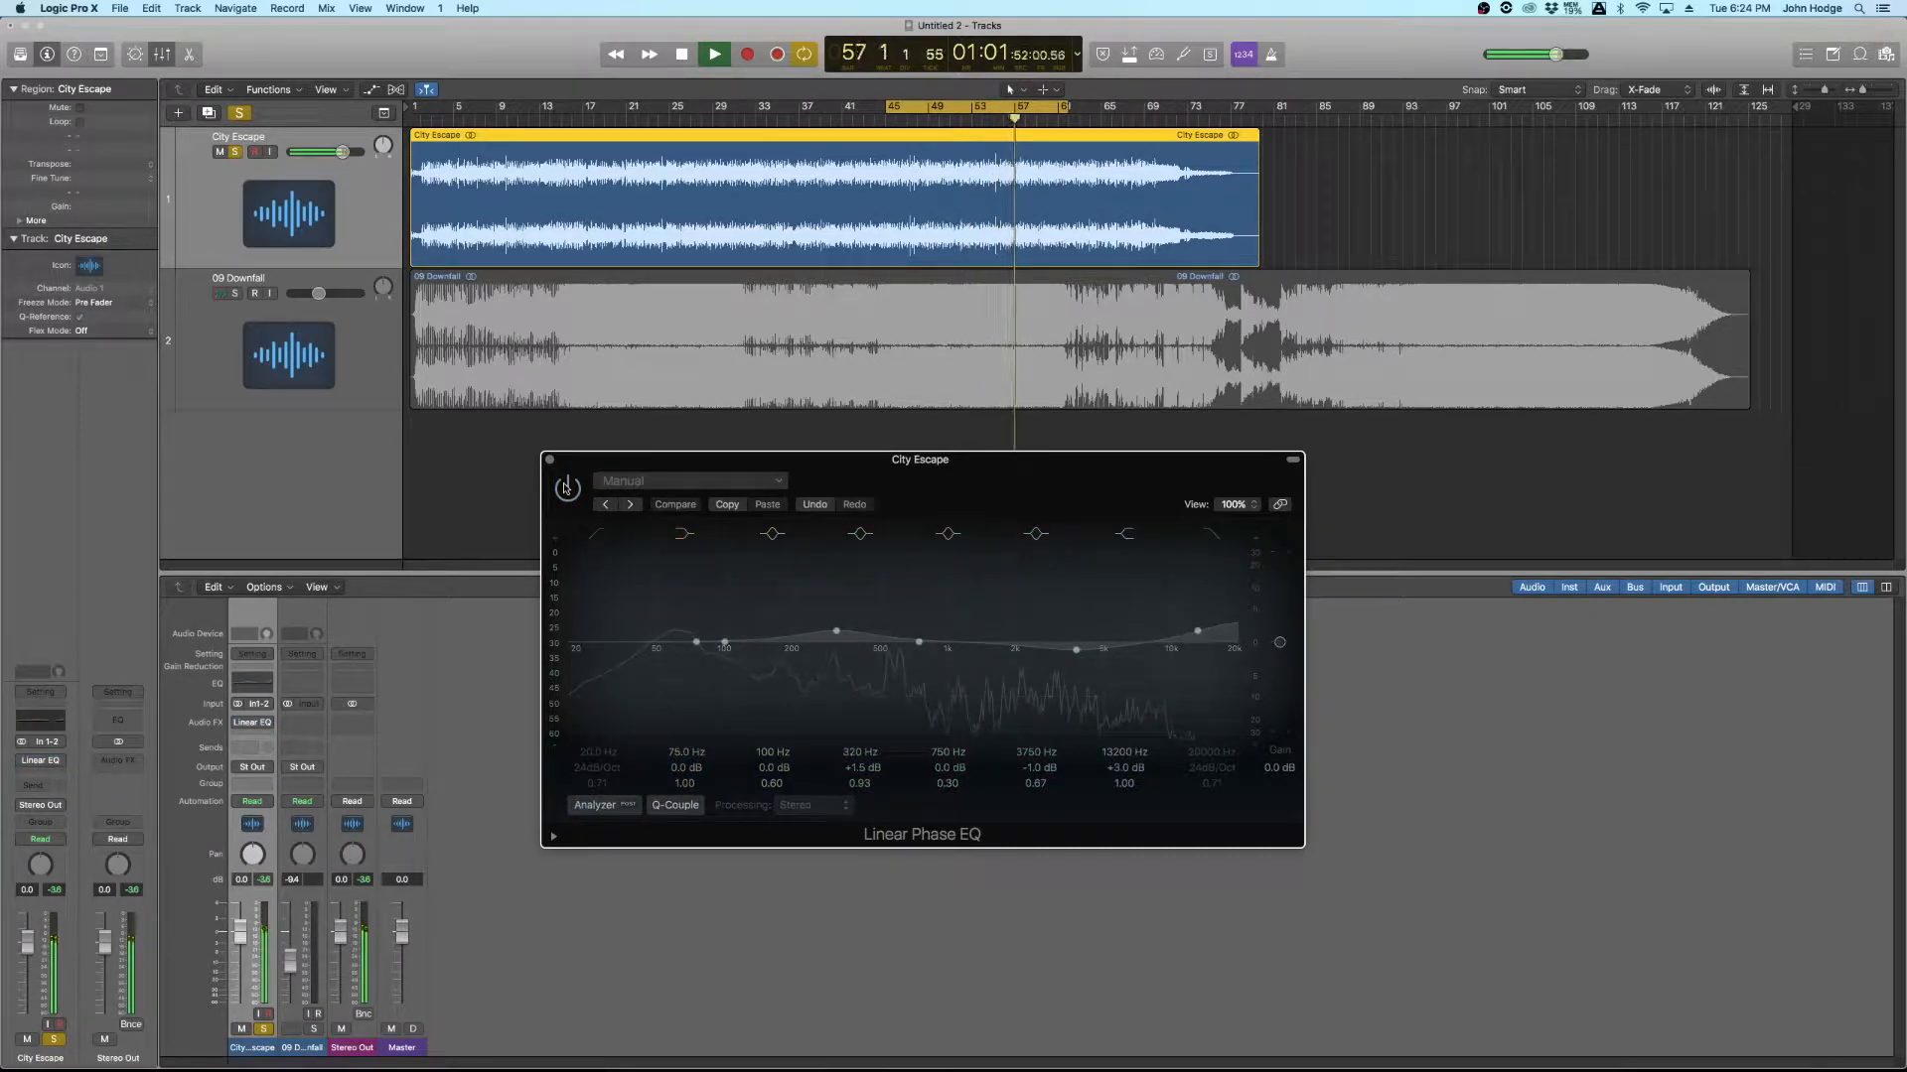
pyautogui.click(565, 488)
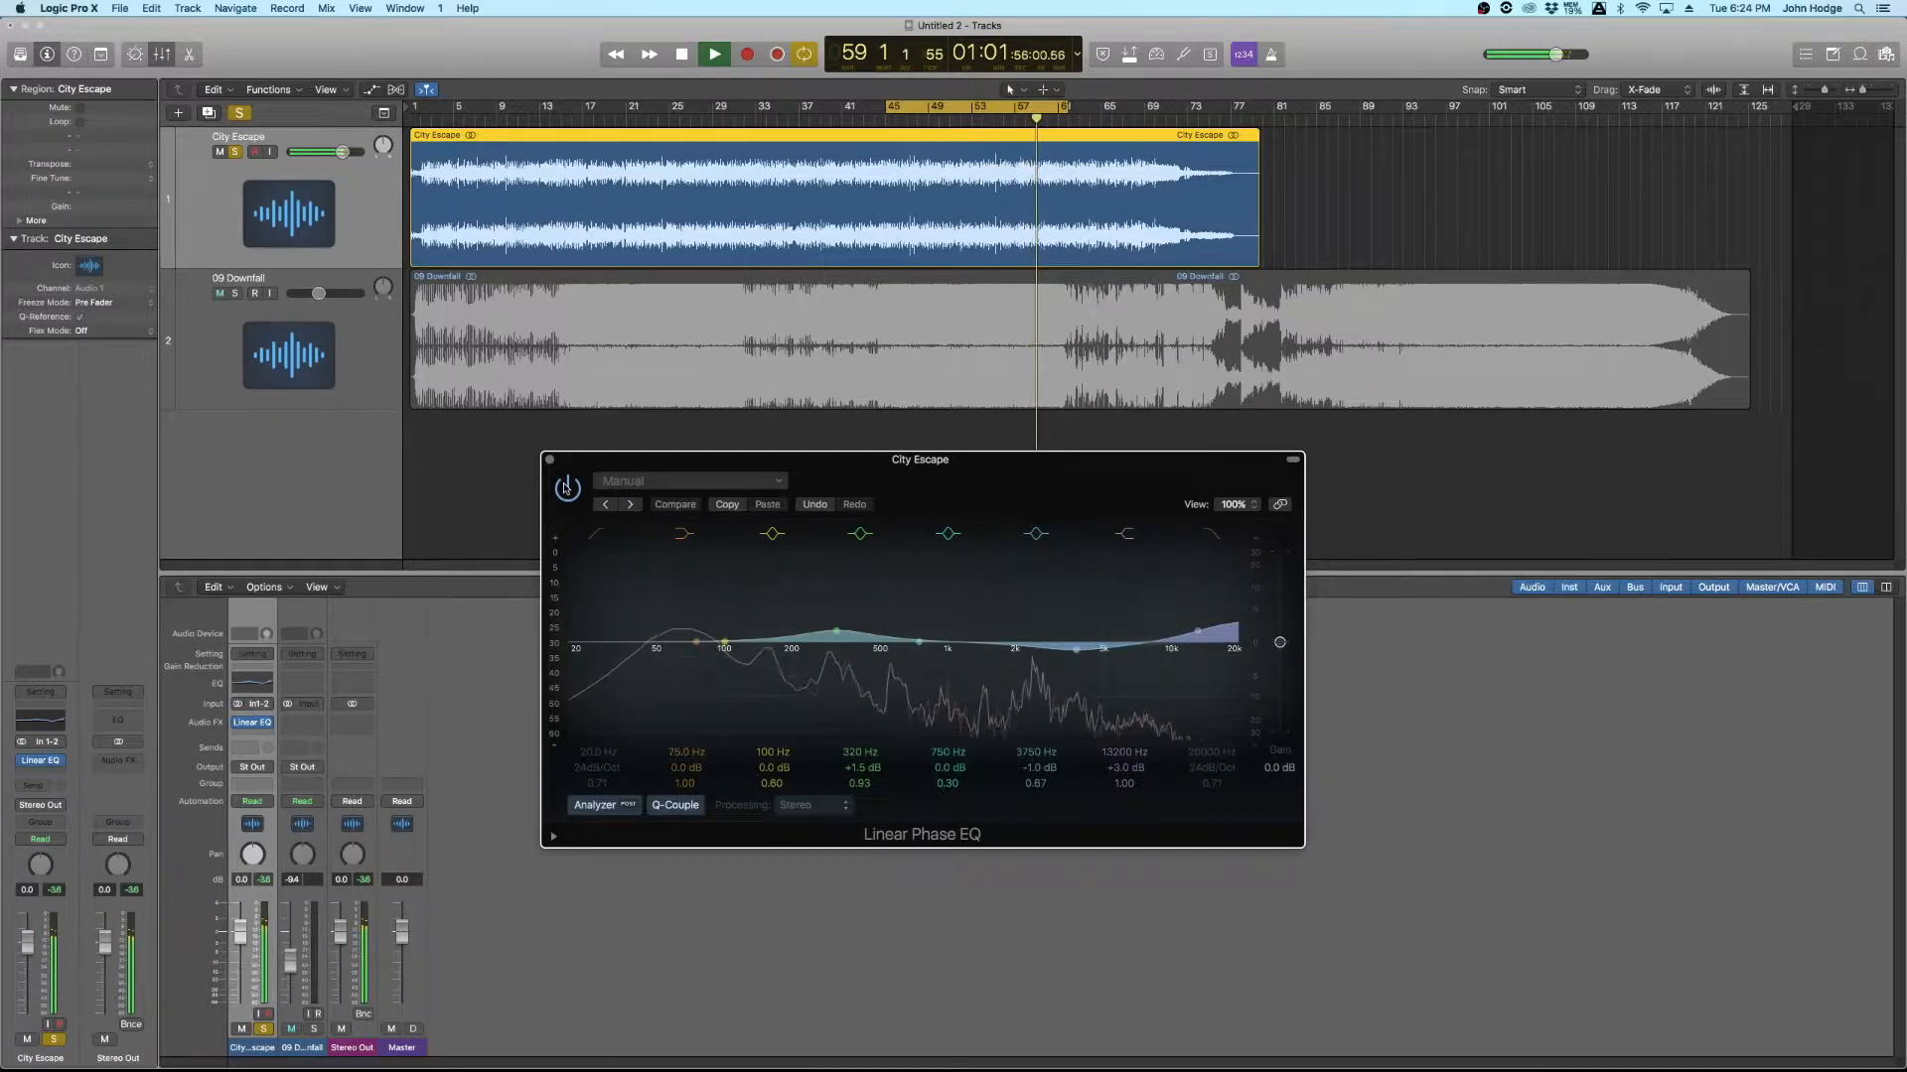
pyautogui.press('space')
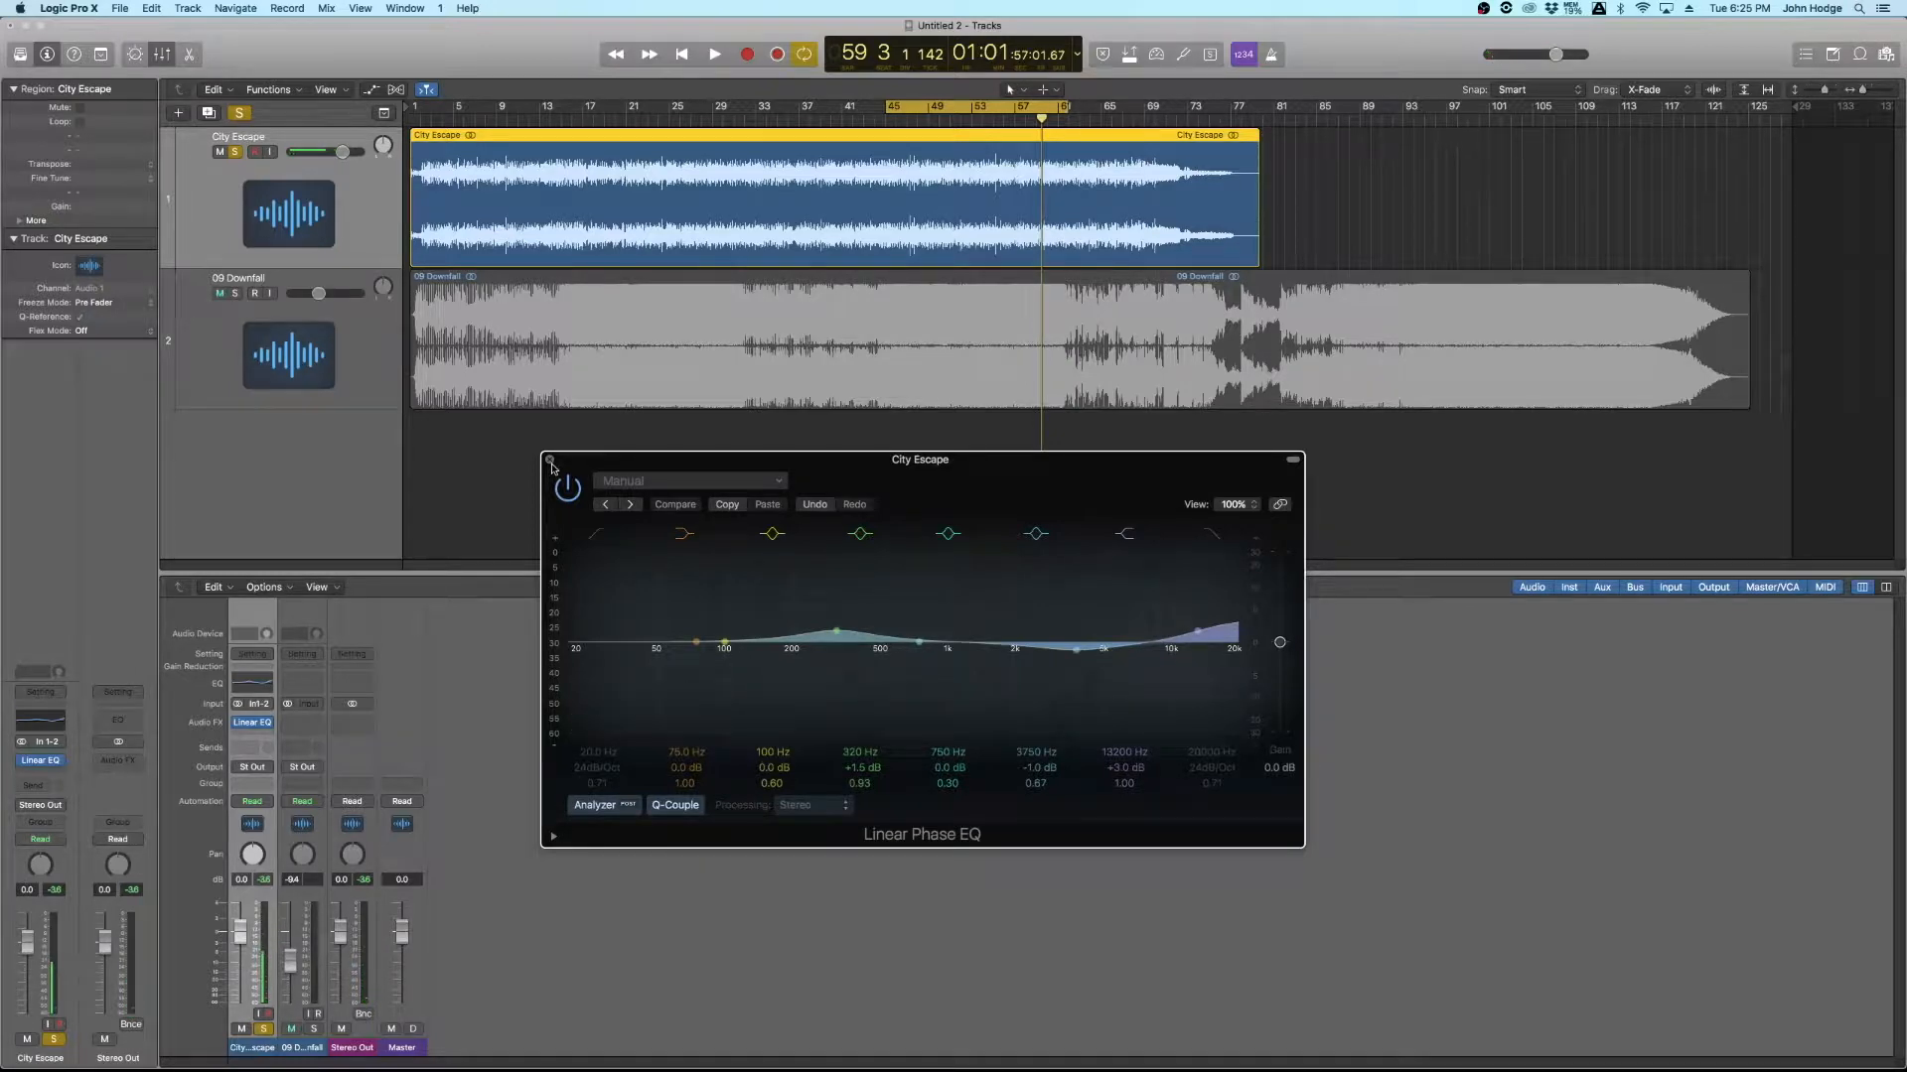
pyautogui.click(550, 462)
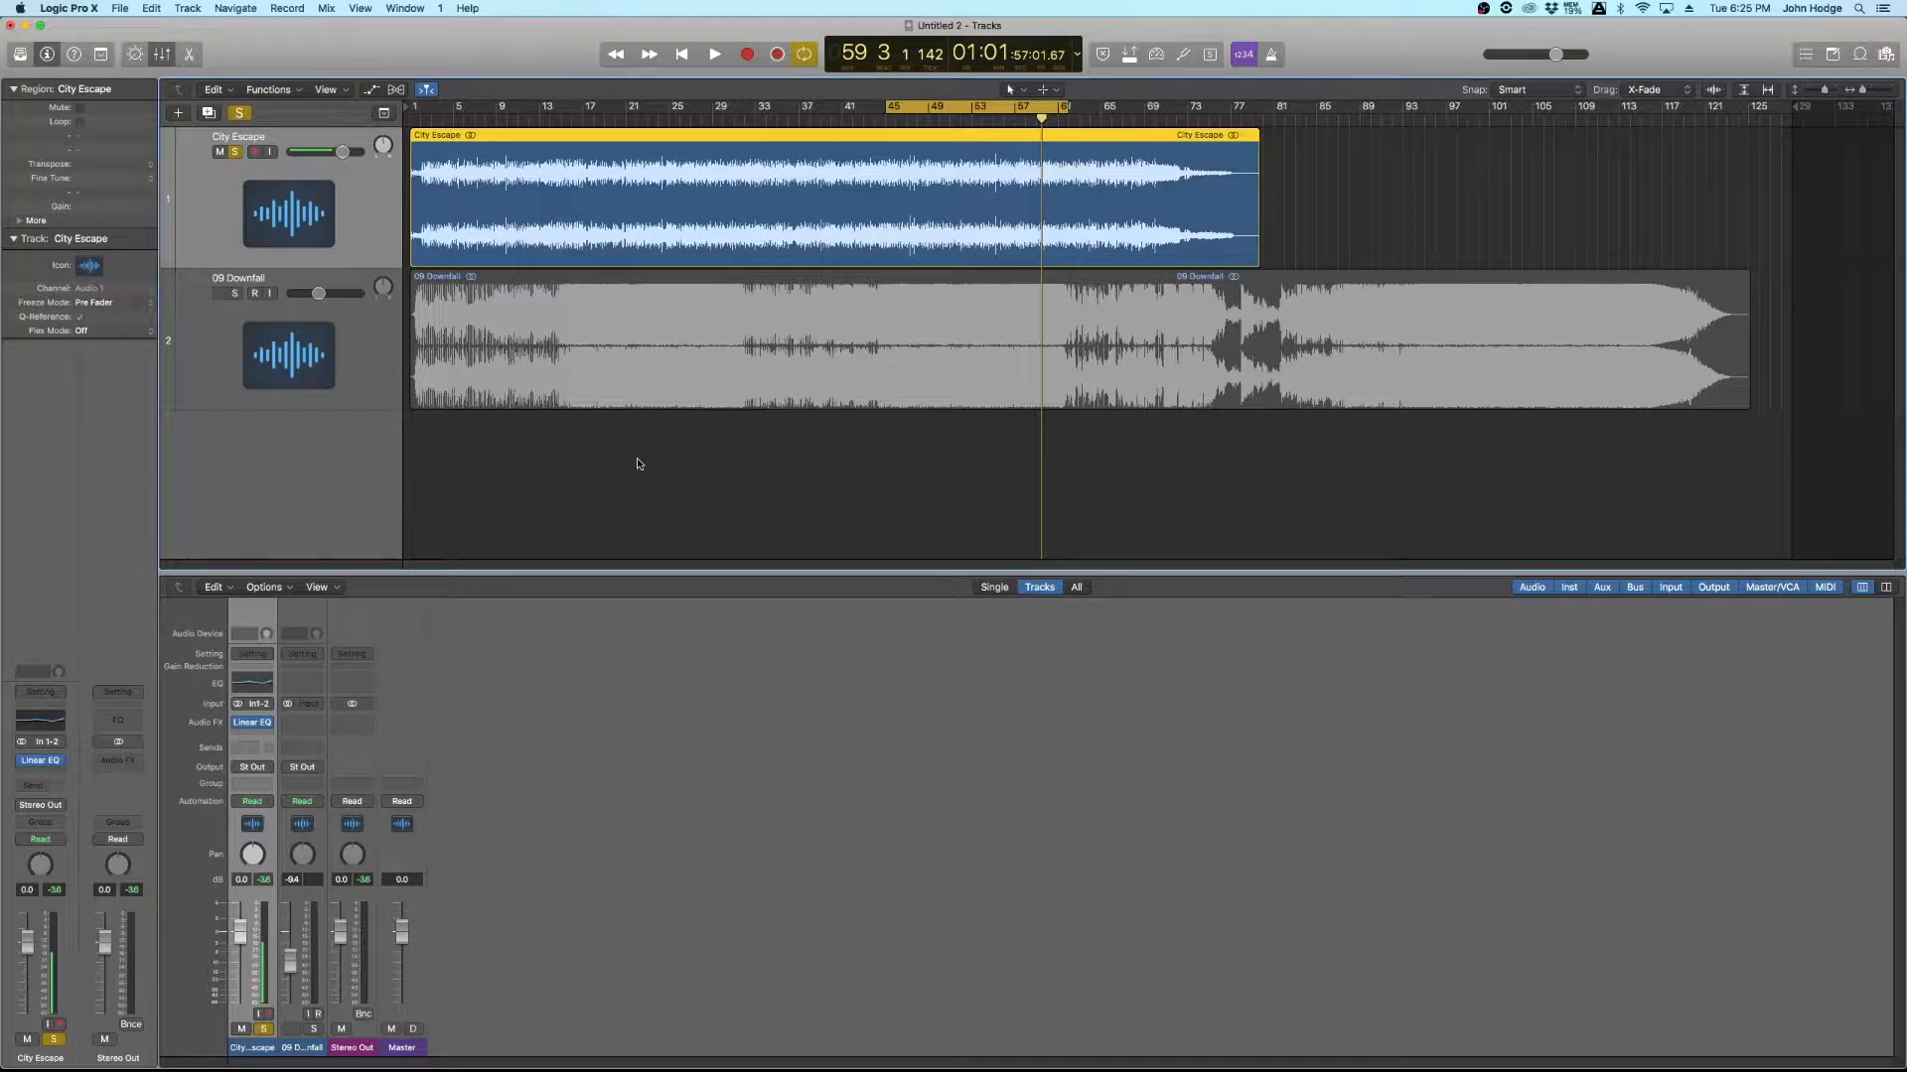
# Step: Inspect the City Escape waveform up close around bar 59, and return to an overview of both full tracks with taller track heights
pyautogui.press('super+Down')
pyautogui.press('super+Down')
pyautogui.press('super+Down')
pyautogui.press('super+Right')
pyautogui.press('super+Right')
pyautogui.press('super+Right')
pyautogui.press('super+Right')
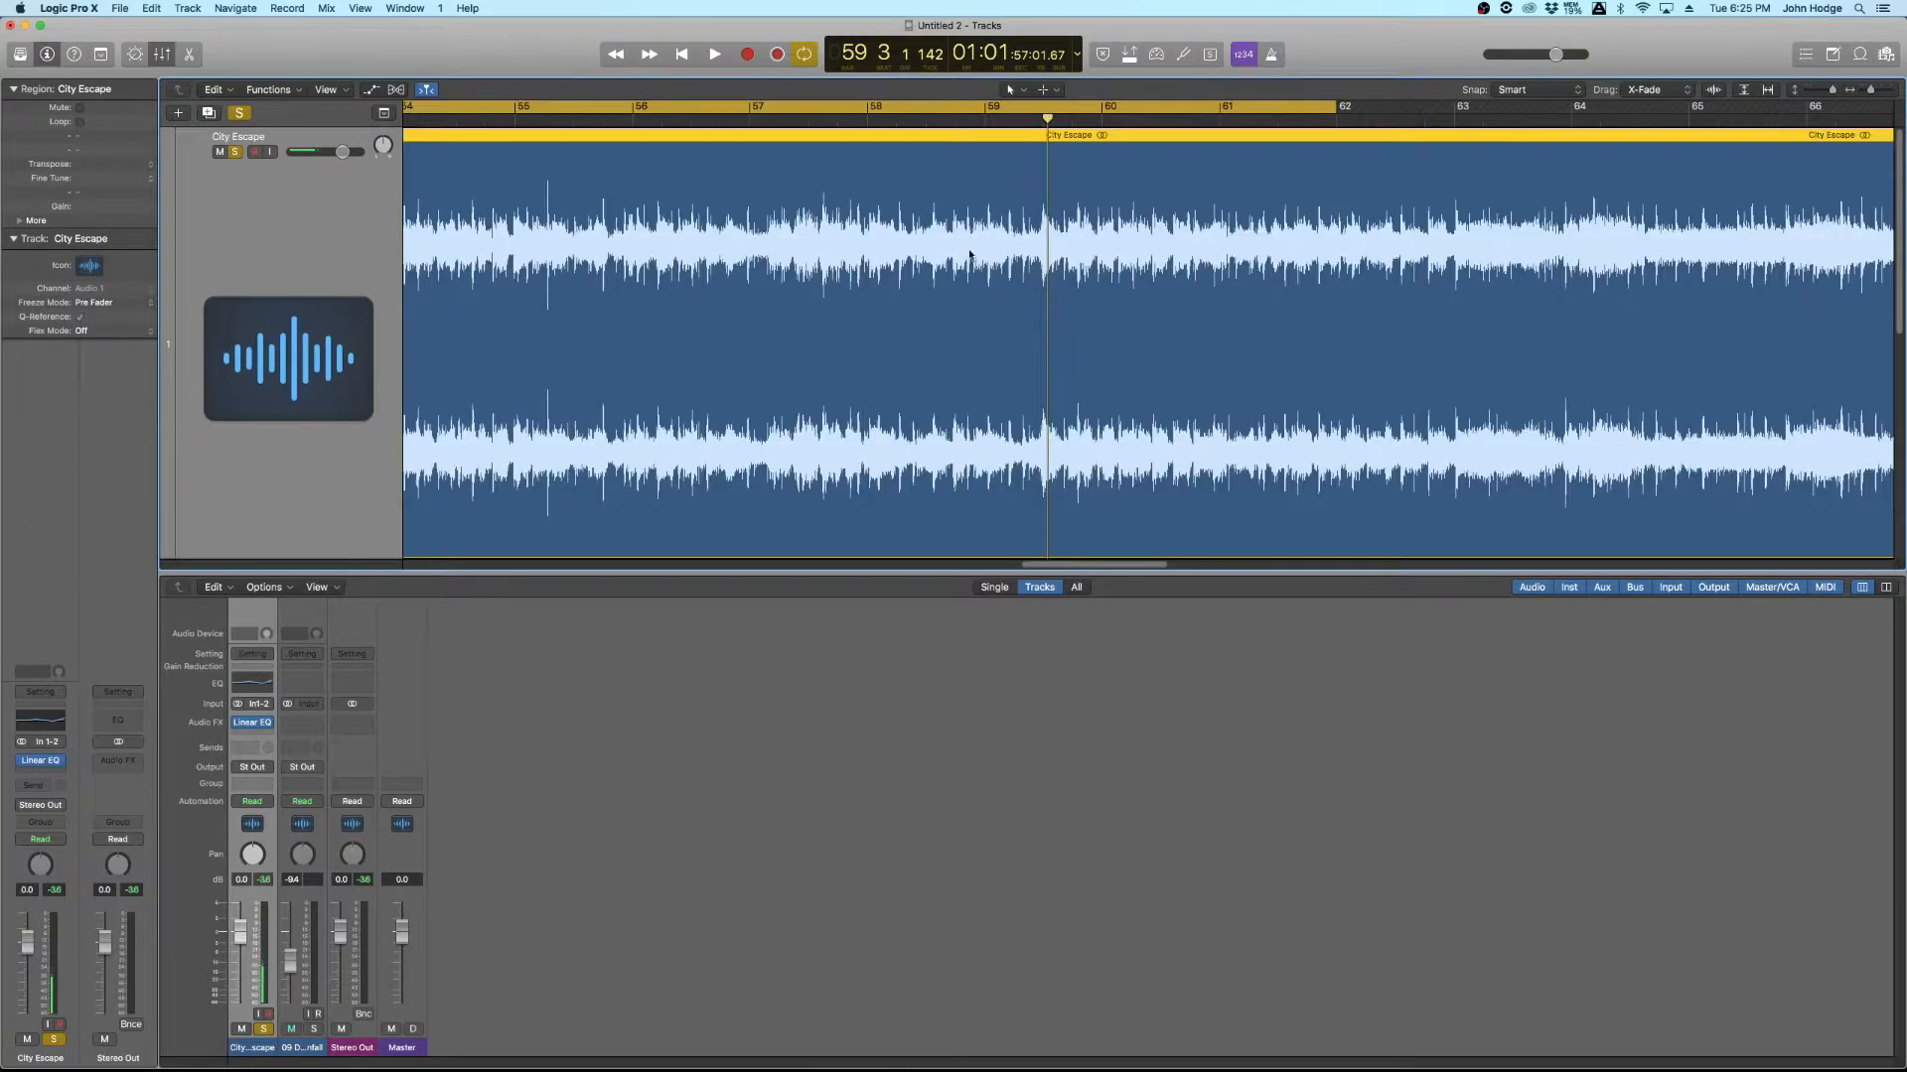
pyautogui.press('super+Left')
pyautogui.press('super+Left')
pyautogui.press('super+Up')
pyautogui.press('super+Up')
pyautogui.press('super+Up')
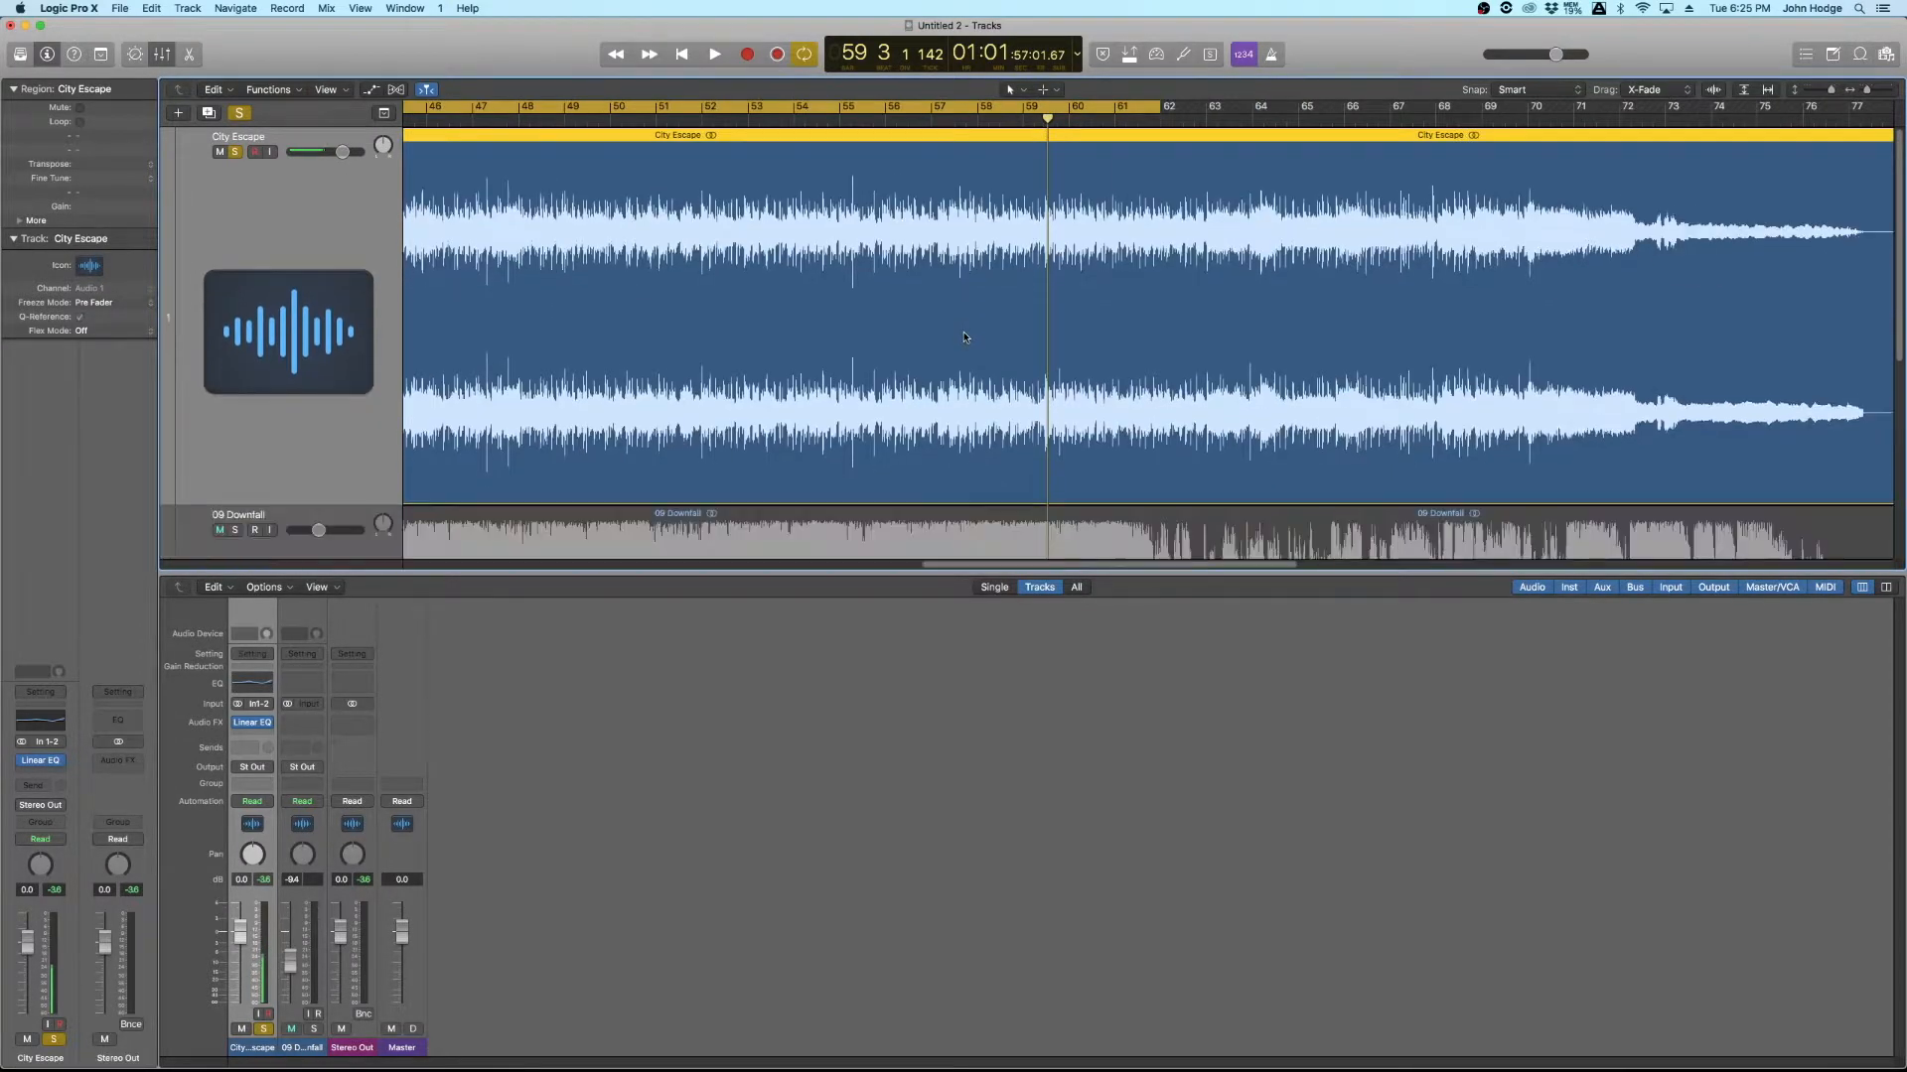
pyautogui.press('super+Left')
pyautogui.press('super+Left')
pyautogui.press('super+Up')
pyautogui.press('super+Up')
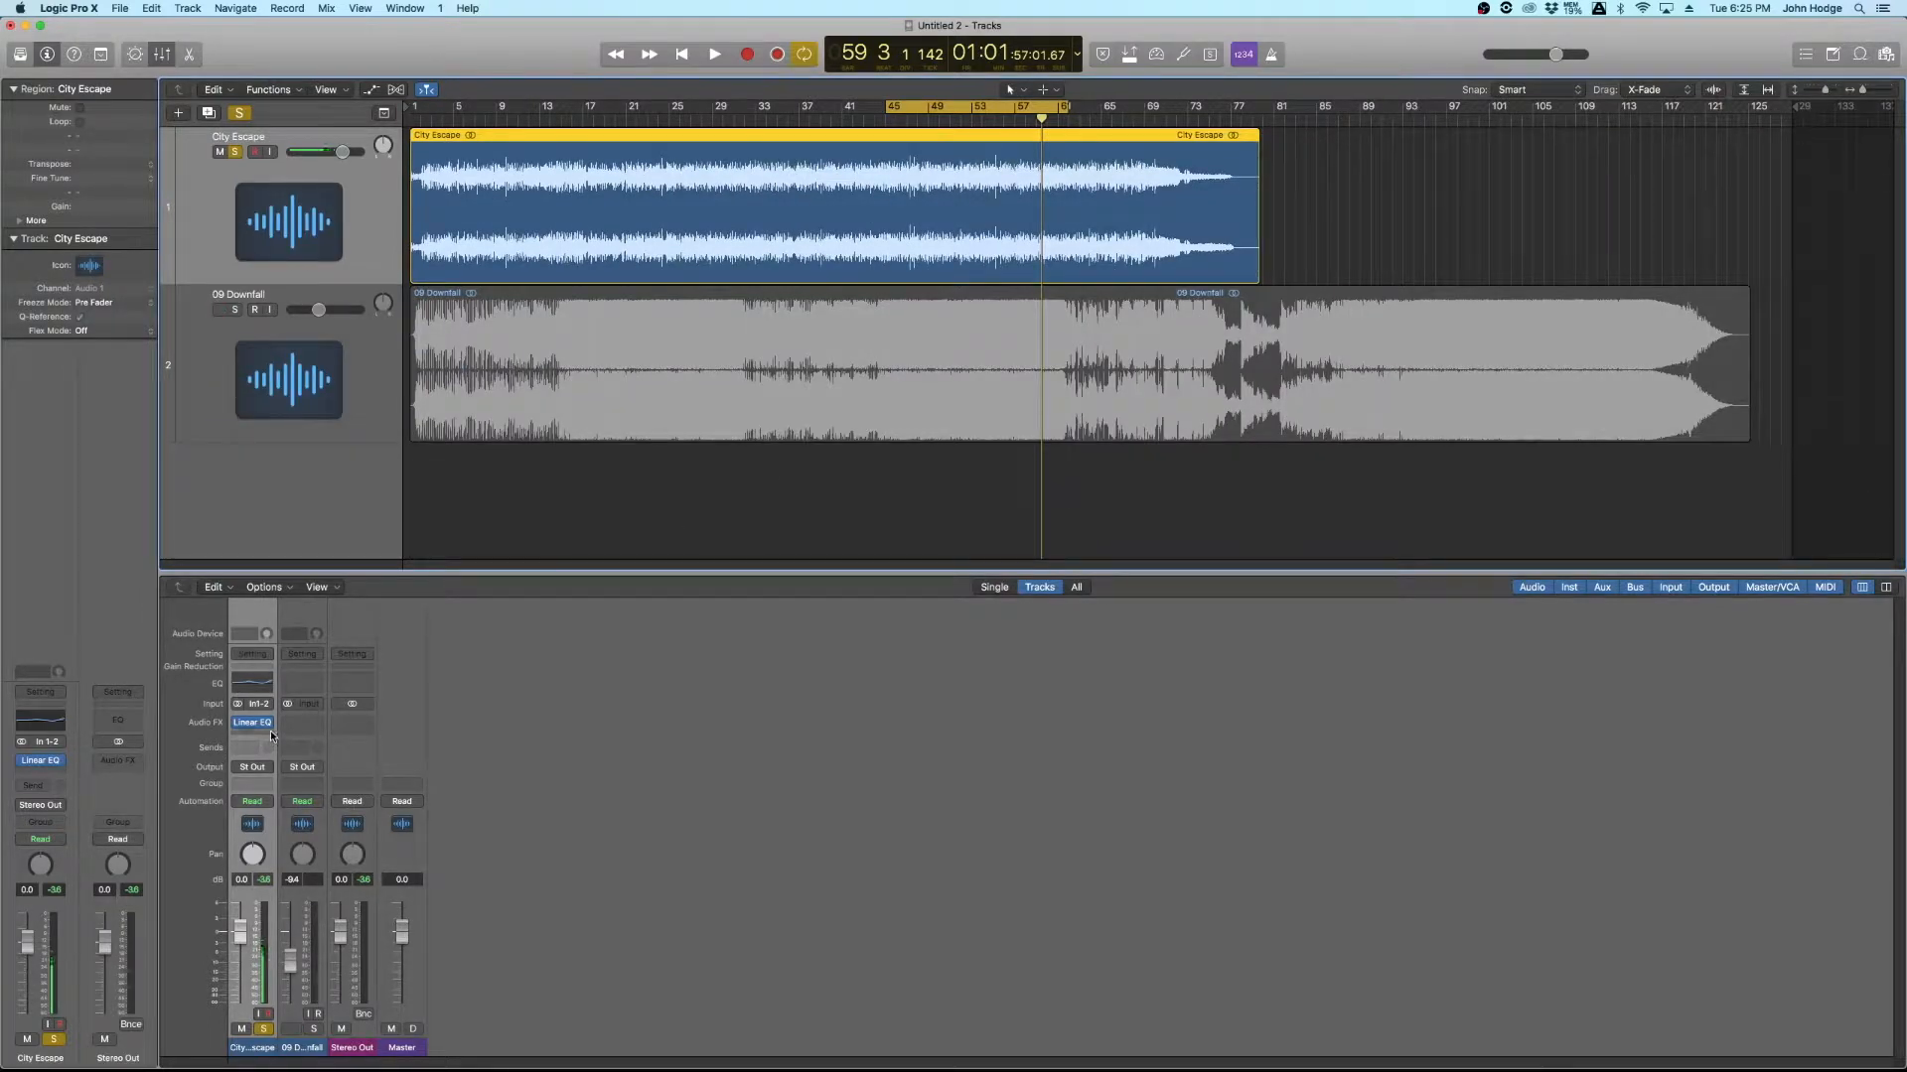
pyautogui.press('super+Down')
pyautogui.press('super+Down')
pyautogui.press('super+Down')
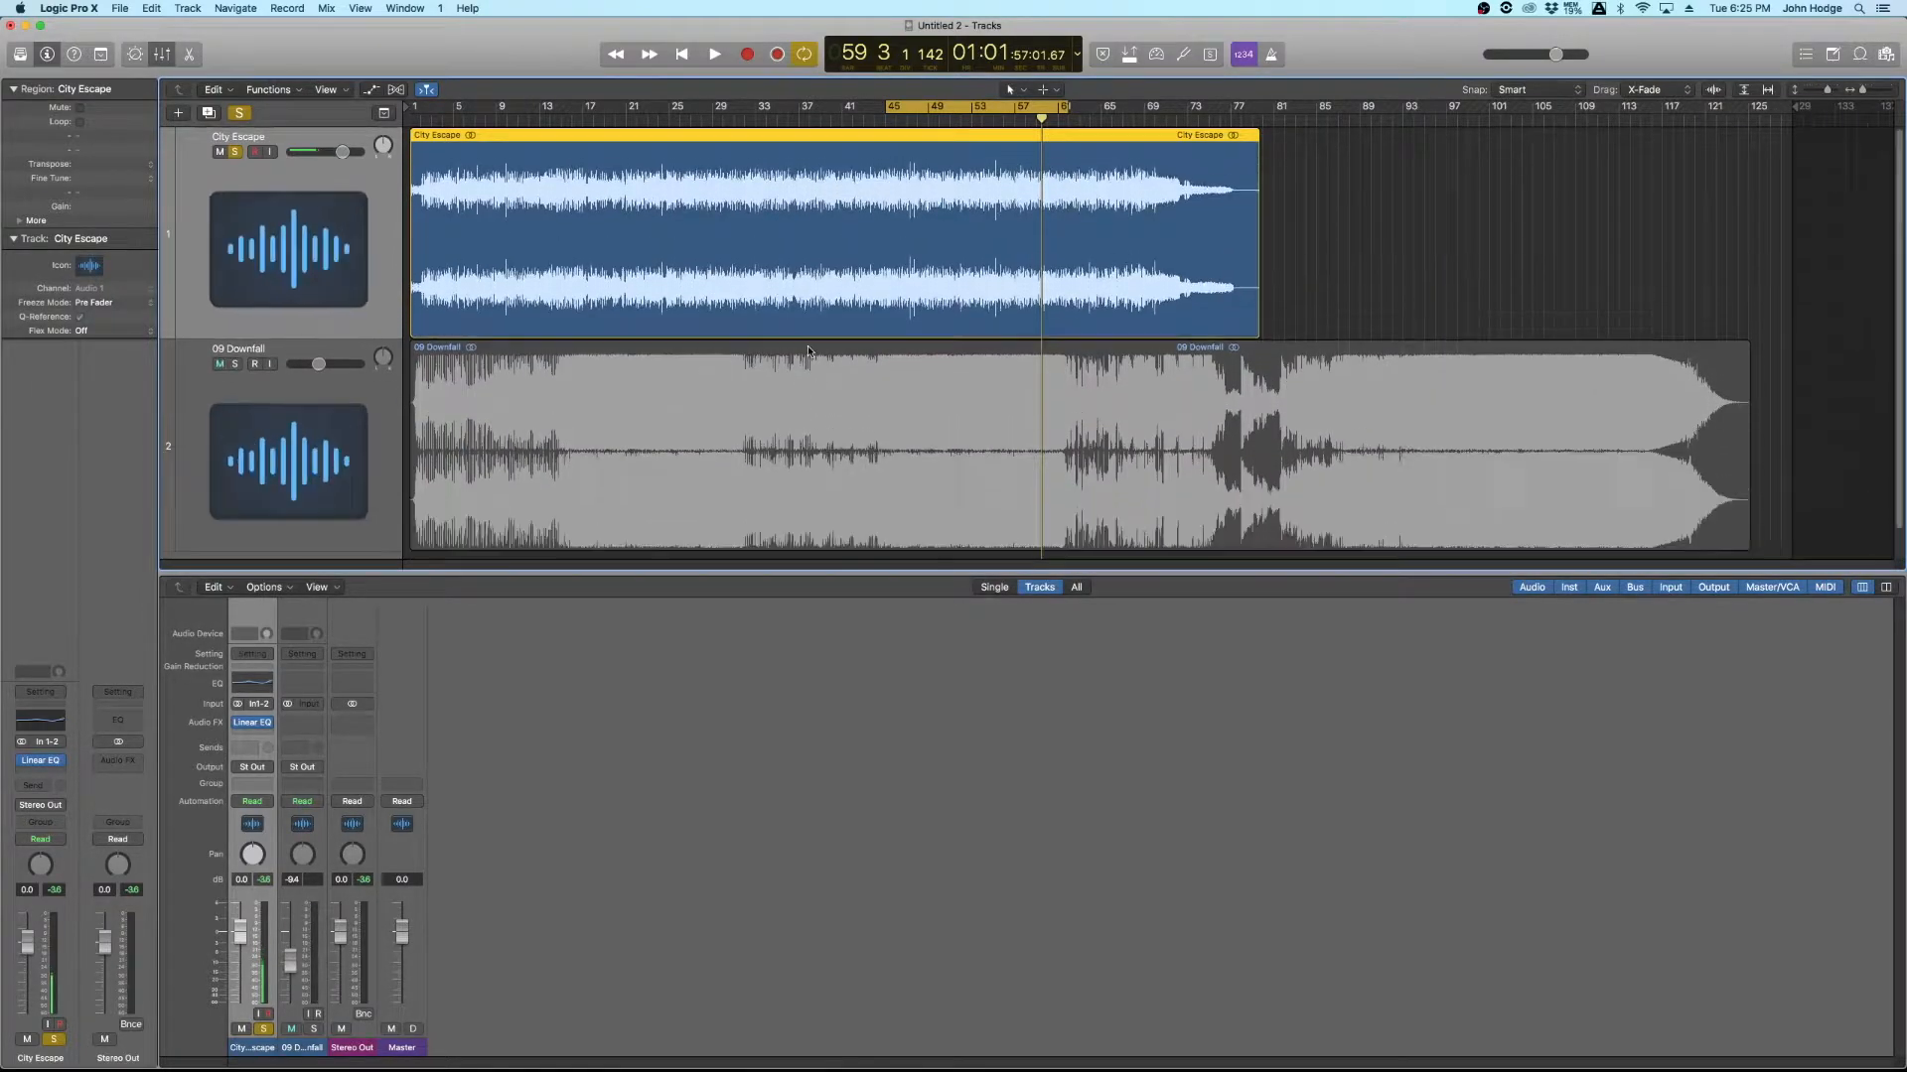
# Step: Insert a stereo TDR Kotelnikov compressor after the Linear Phase EQ on City Escape, and place its window over the tracks
pyautogui.click(268, 736)
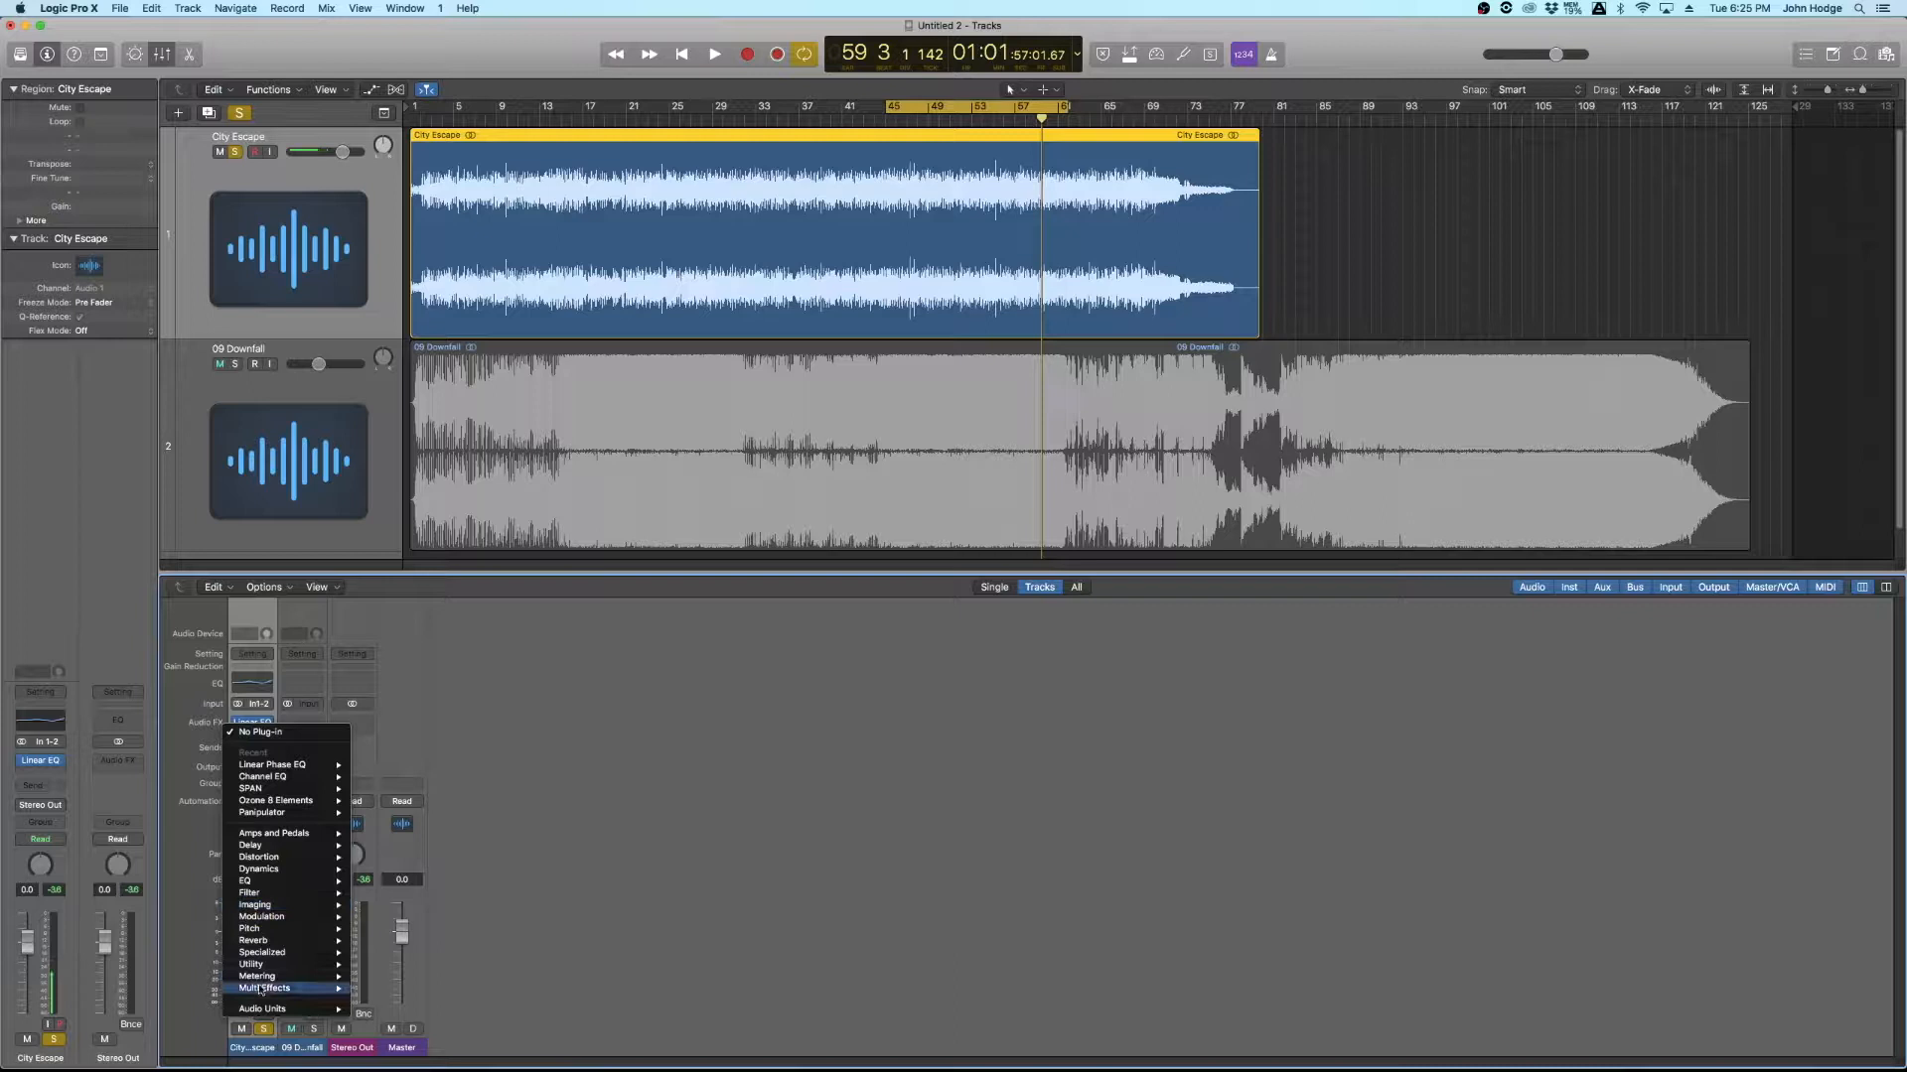
pyautogui.moveTo(266, 1011)
pyautogui.moveTo(294, 869)
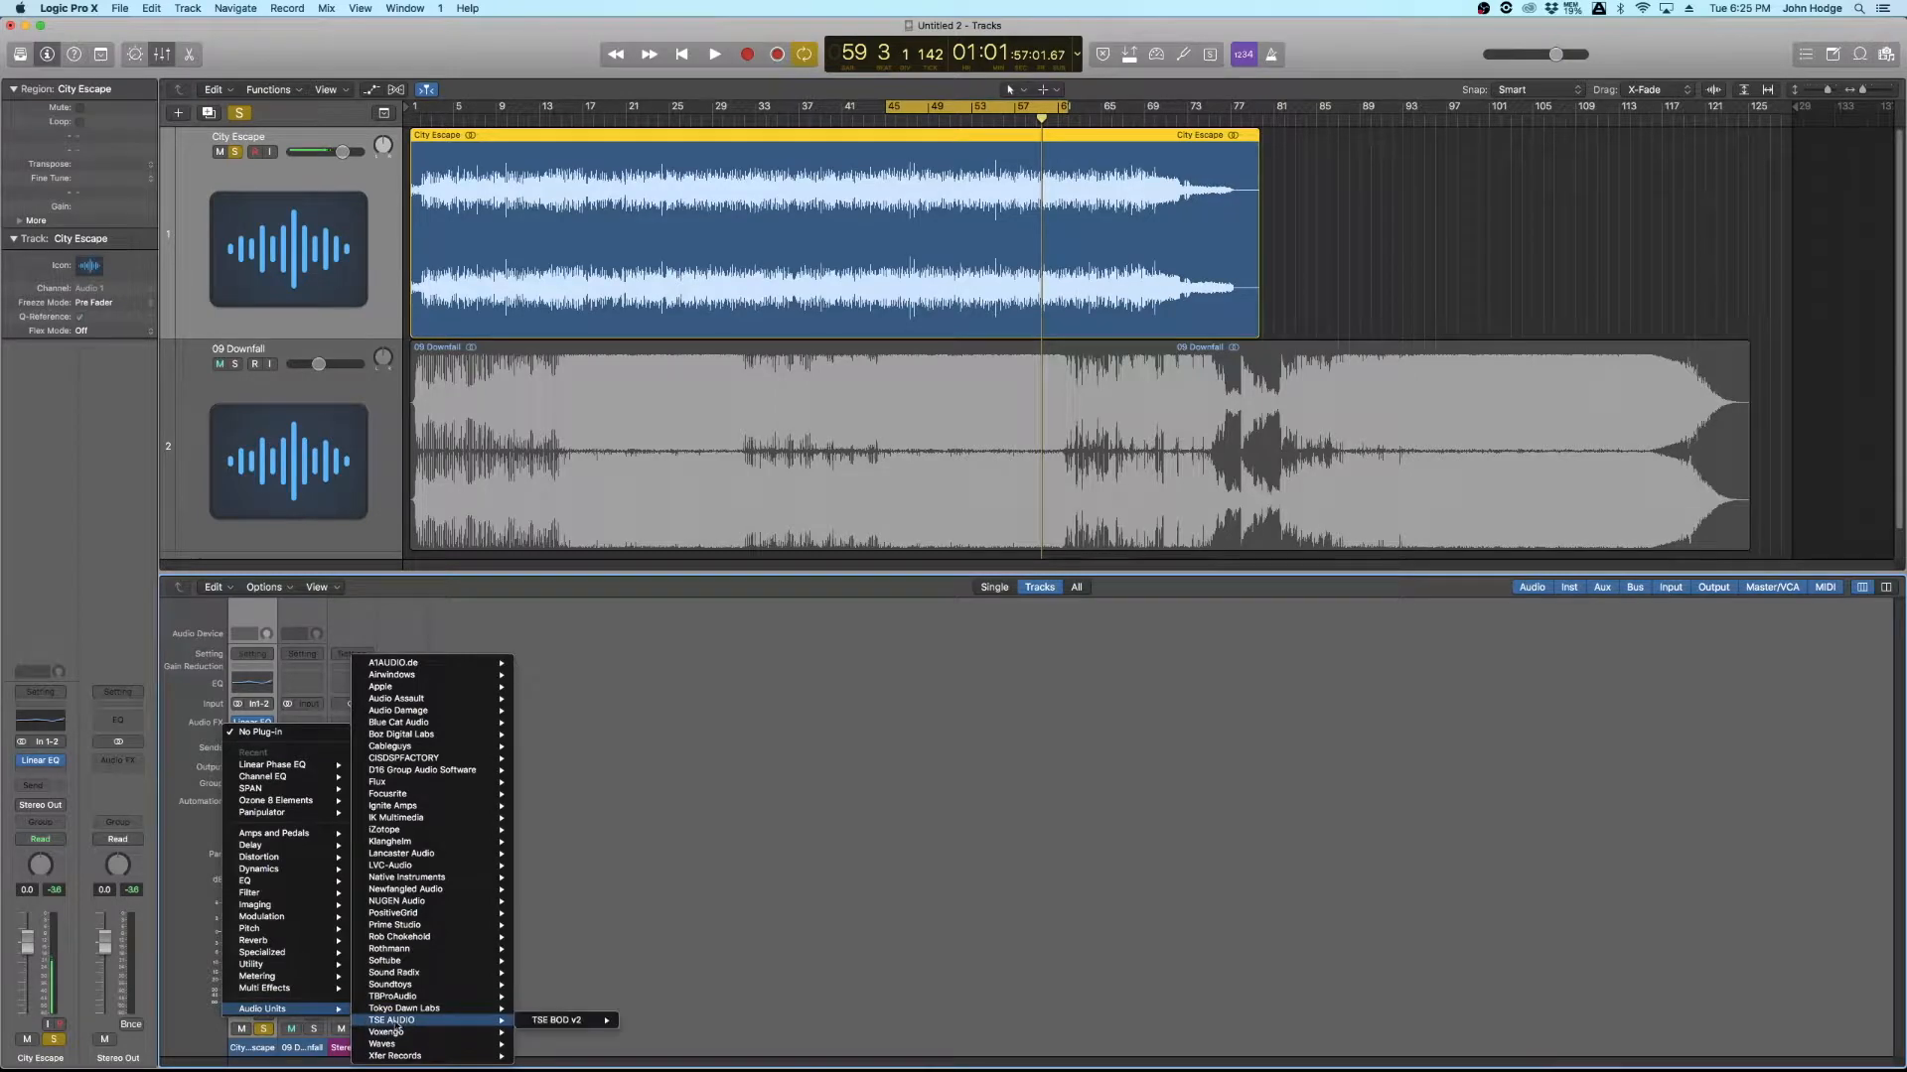
pyautogui.moveTo(465, 1009)
pyautogui.moveTo(616, 1008)
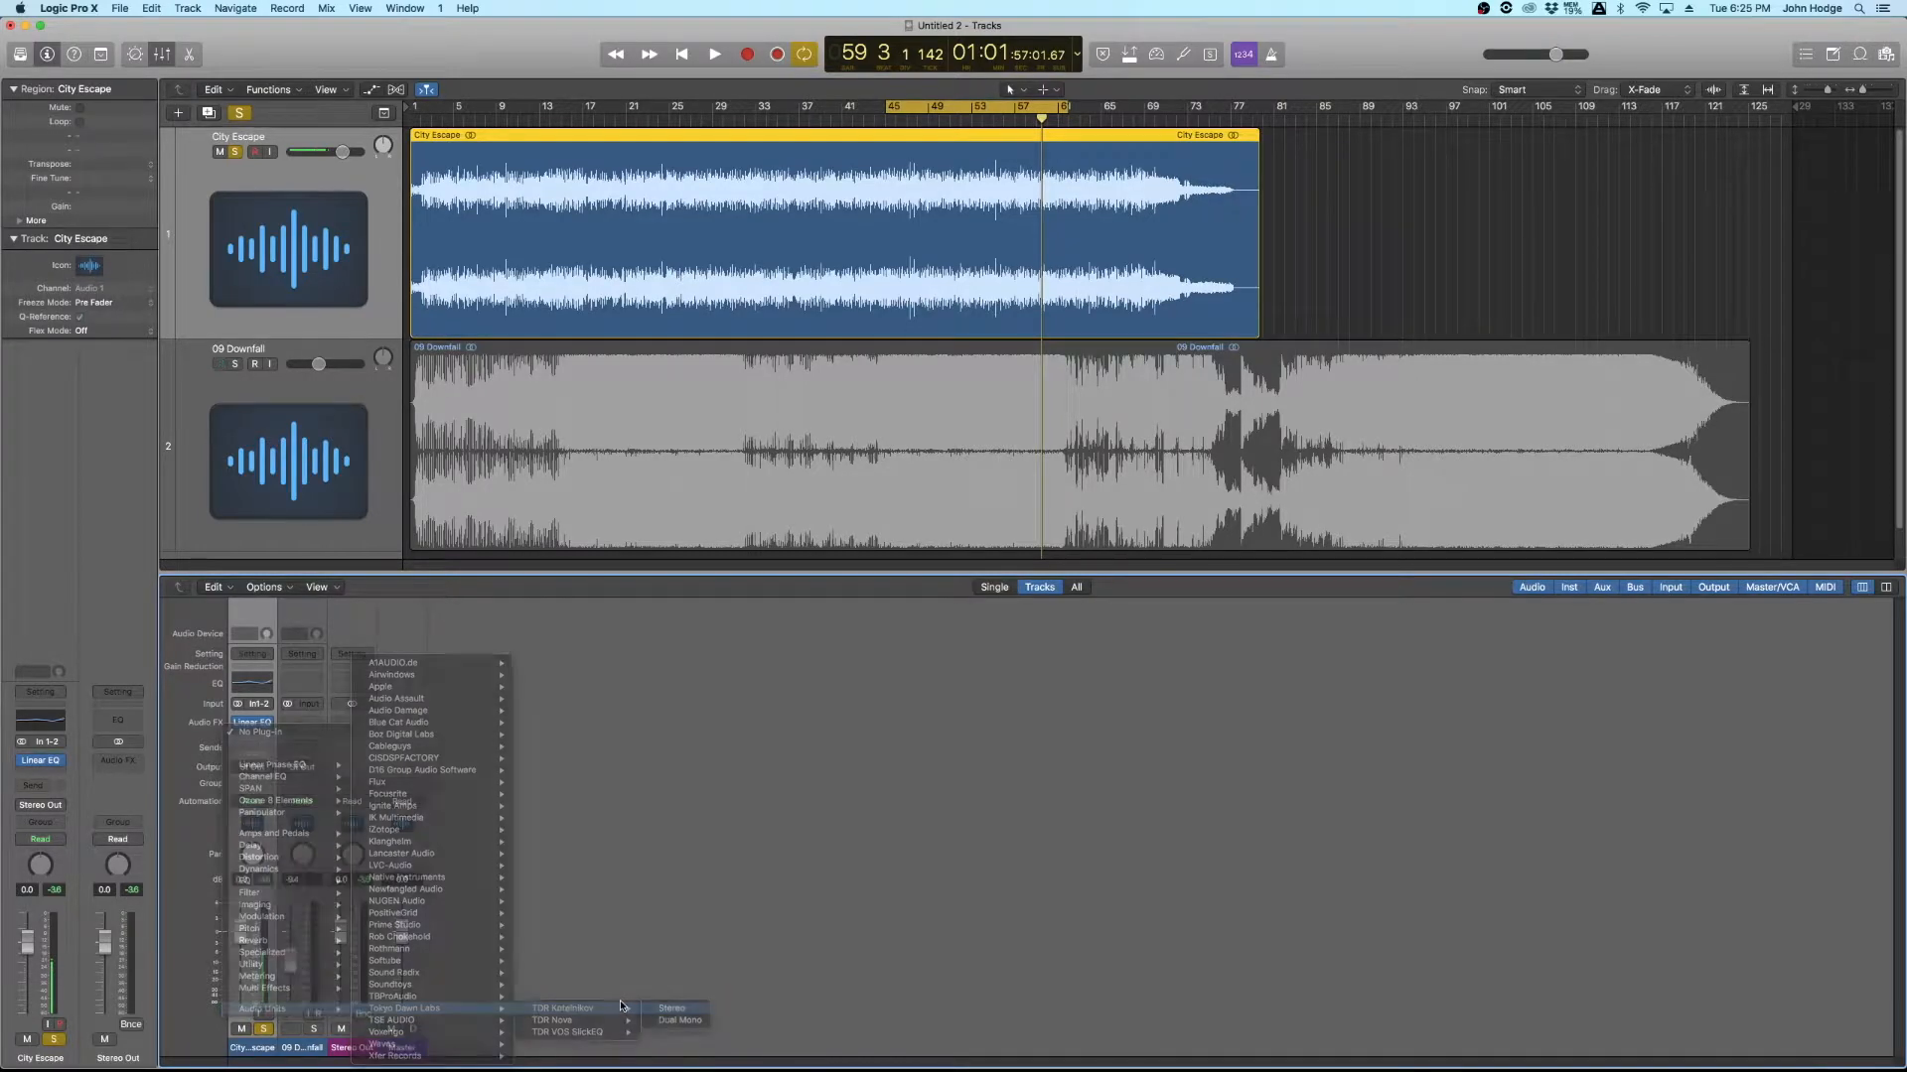
pyautogui.click(672, 1008)
pyautogui.moveTo(396, 63); pyautogui.dragTo(981, 428)
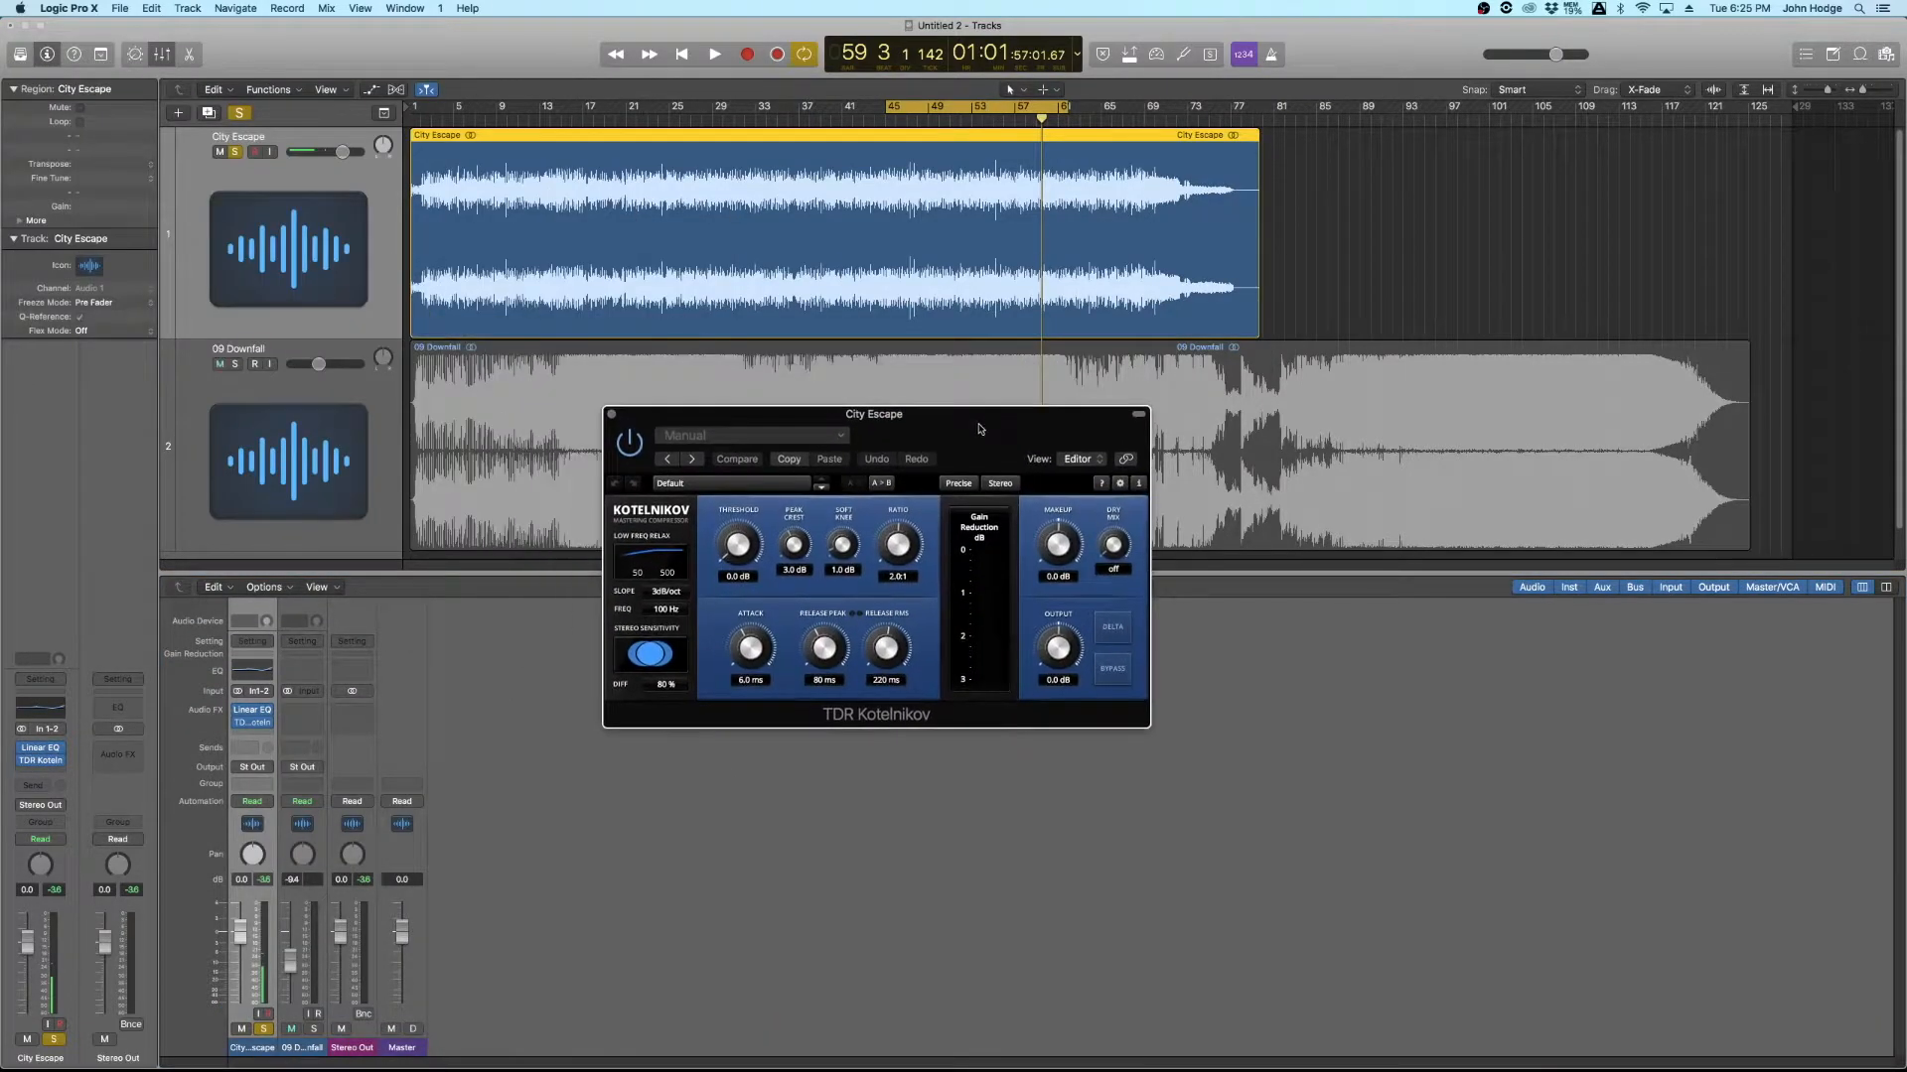
# Step: Load the Mastering - Punchy (TRK) preset in Kotelnikov, and lower its threshold to -18.2 dB during playback
pyautogui.click(761, 484)
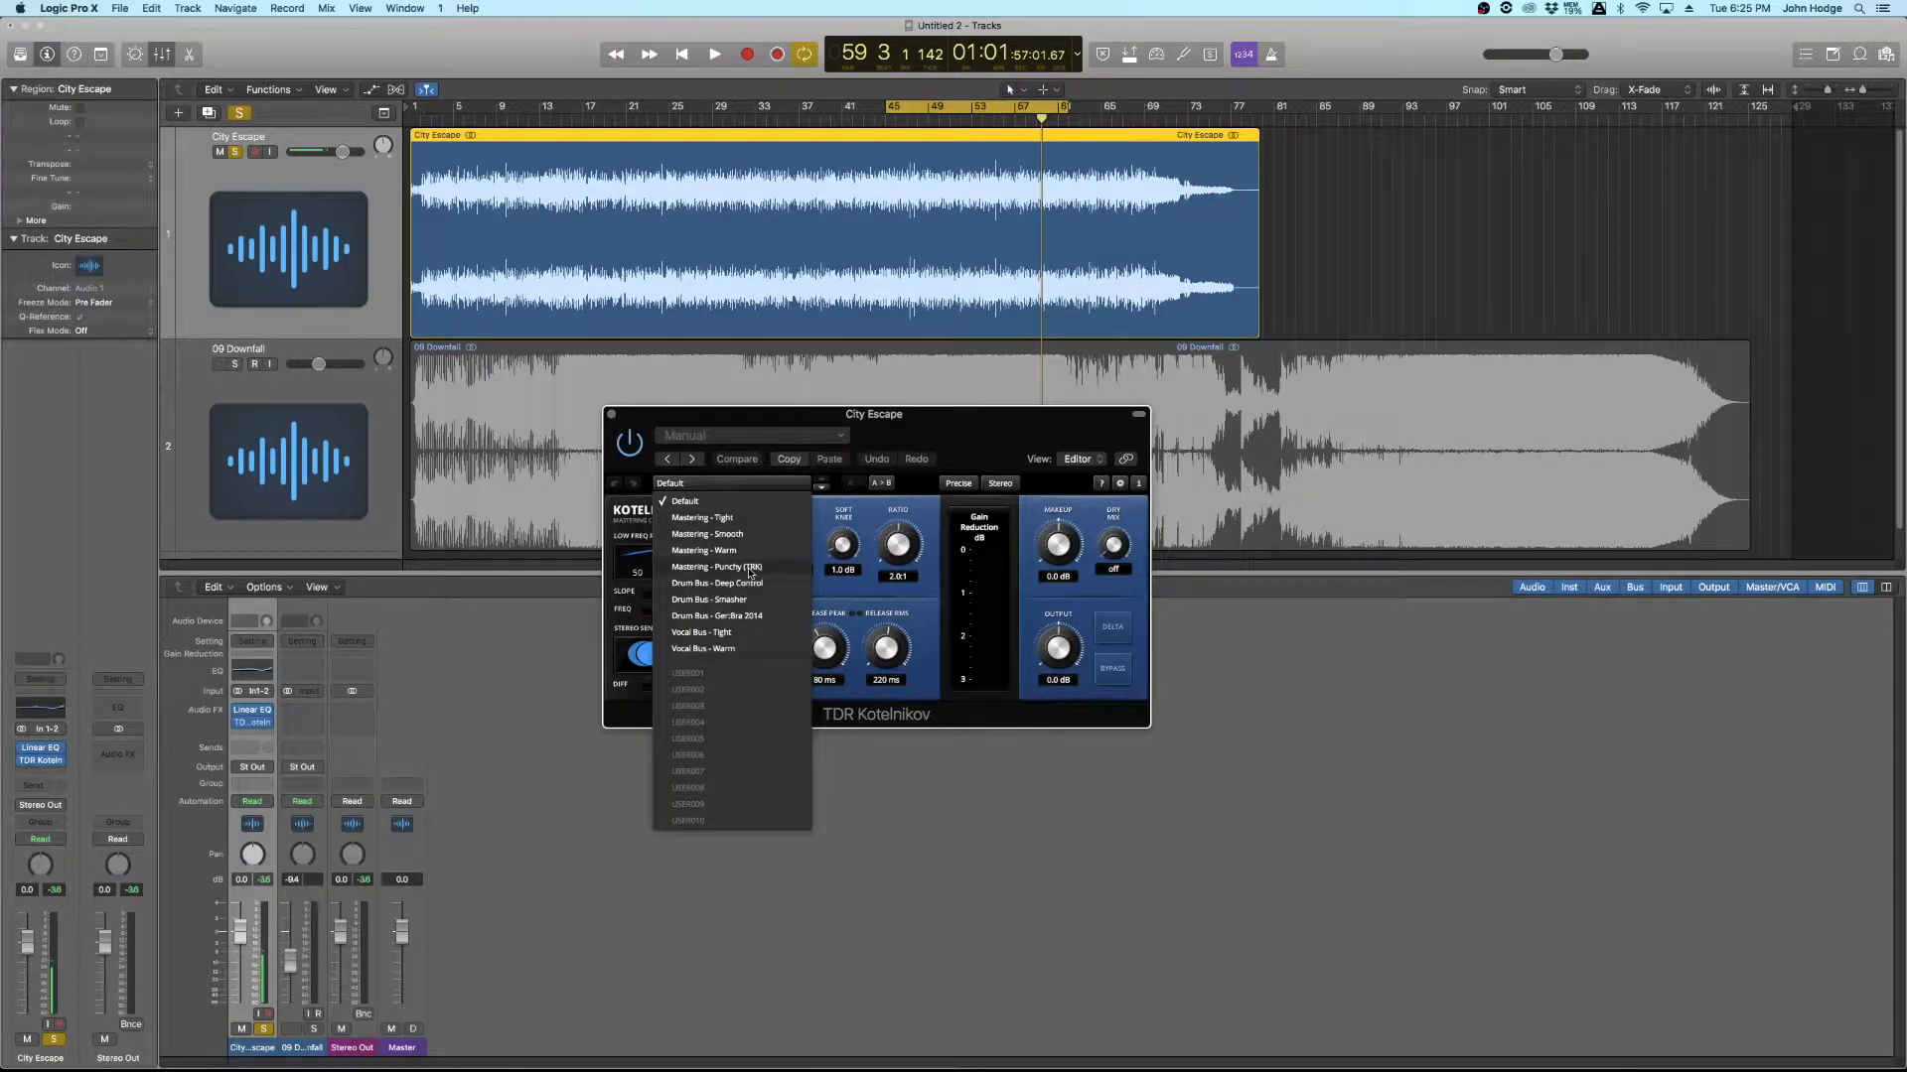
pyautogui.click(751, 568)
pyautogui.moveTo(884, 457); pyautogui.dragTo(869, 407)
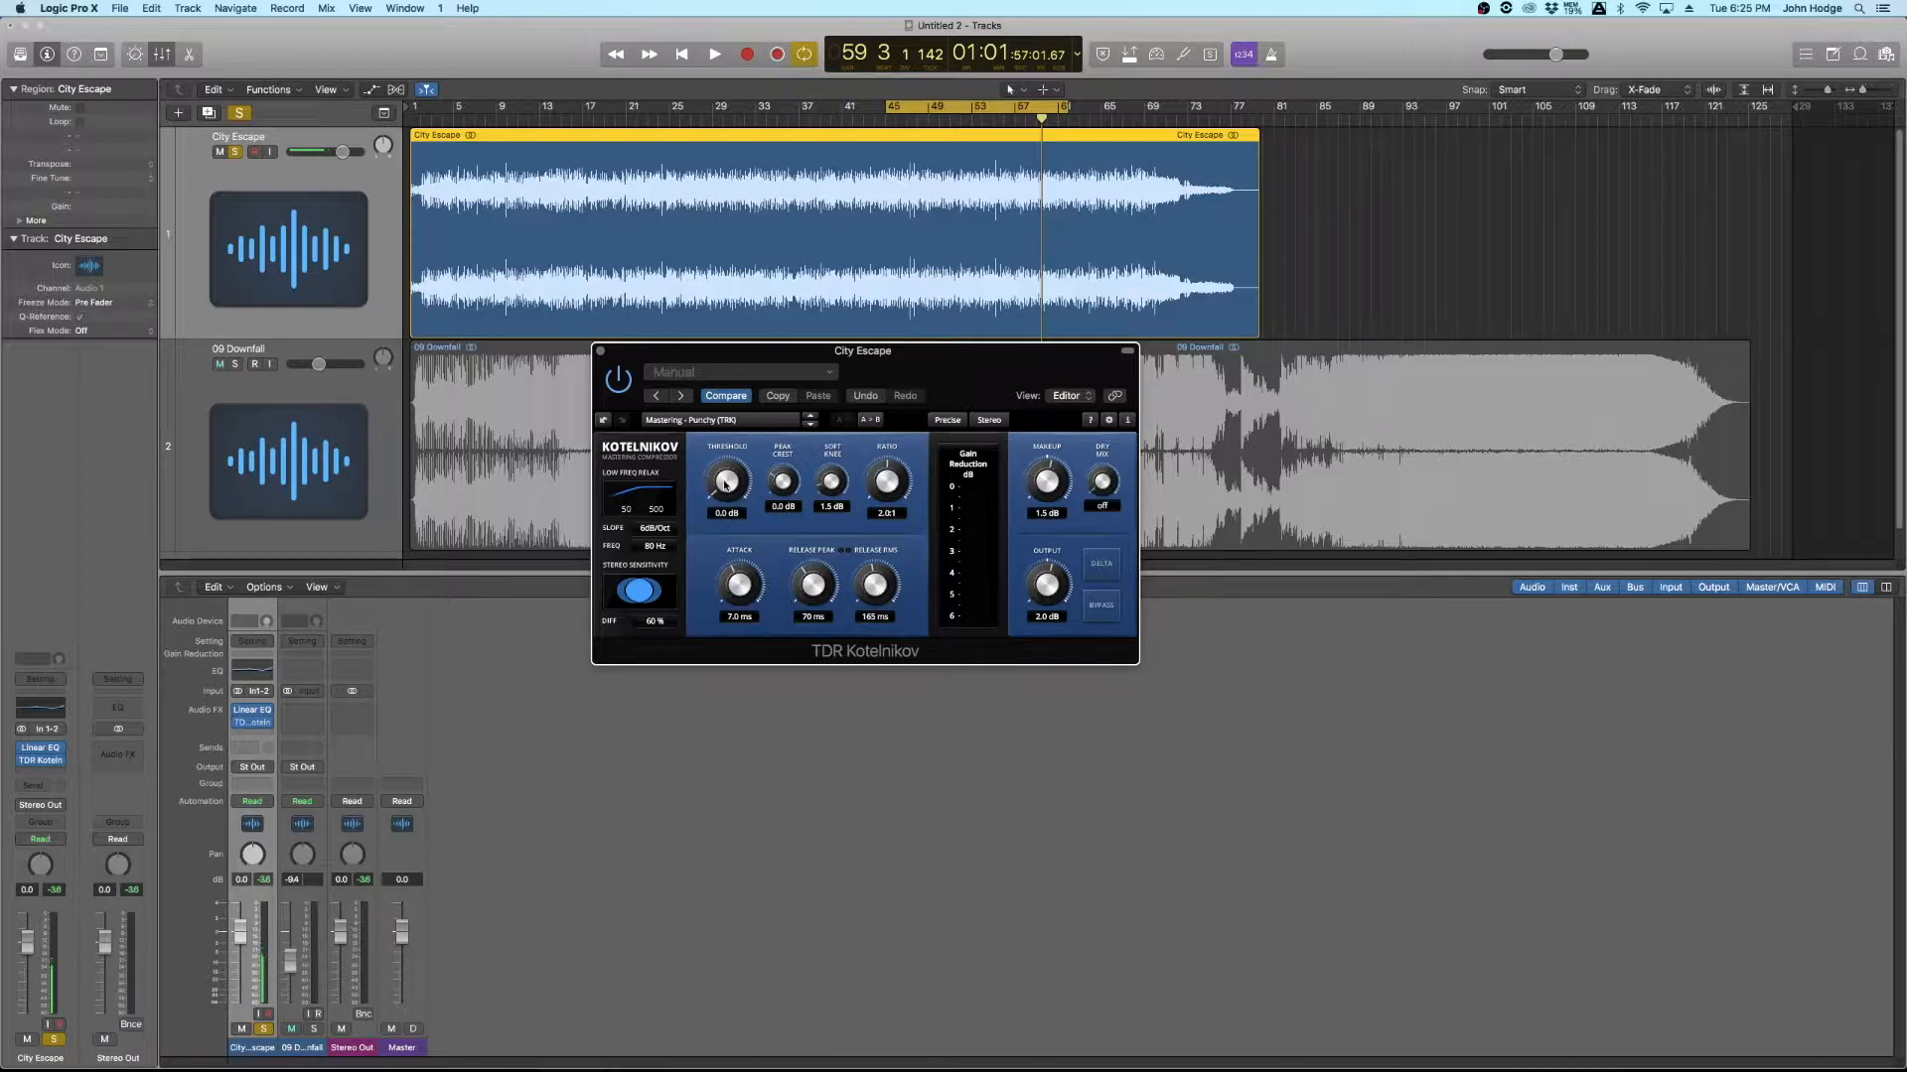
pyautogui.press('space')
pyautogui.moveTo(727, 487); pyautogui.dragTo(737, 211)
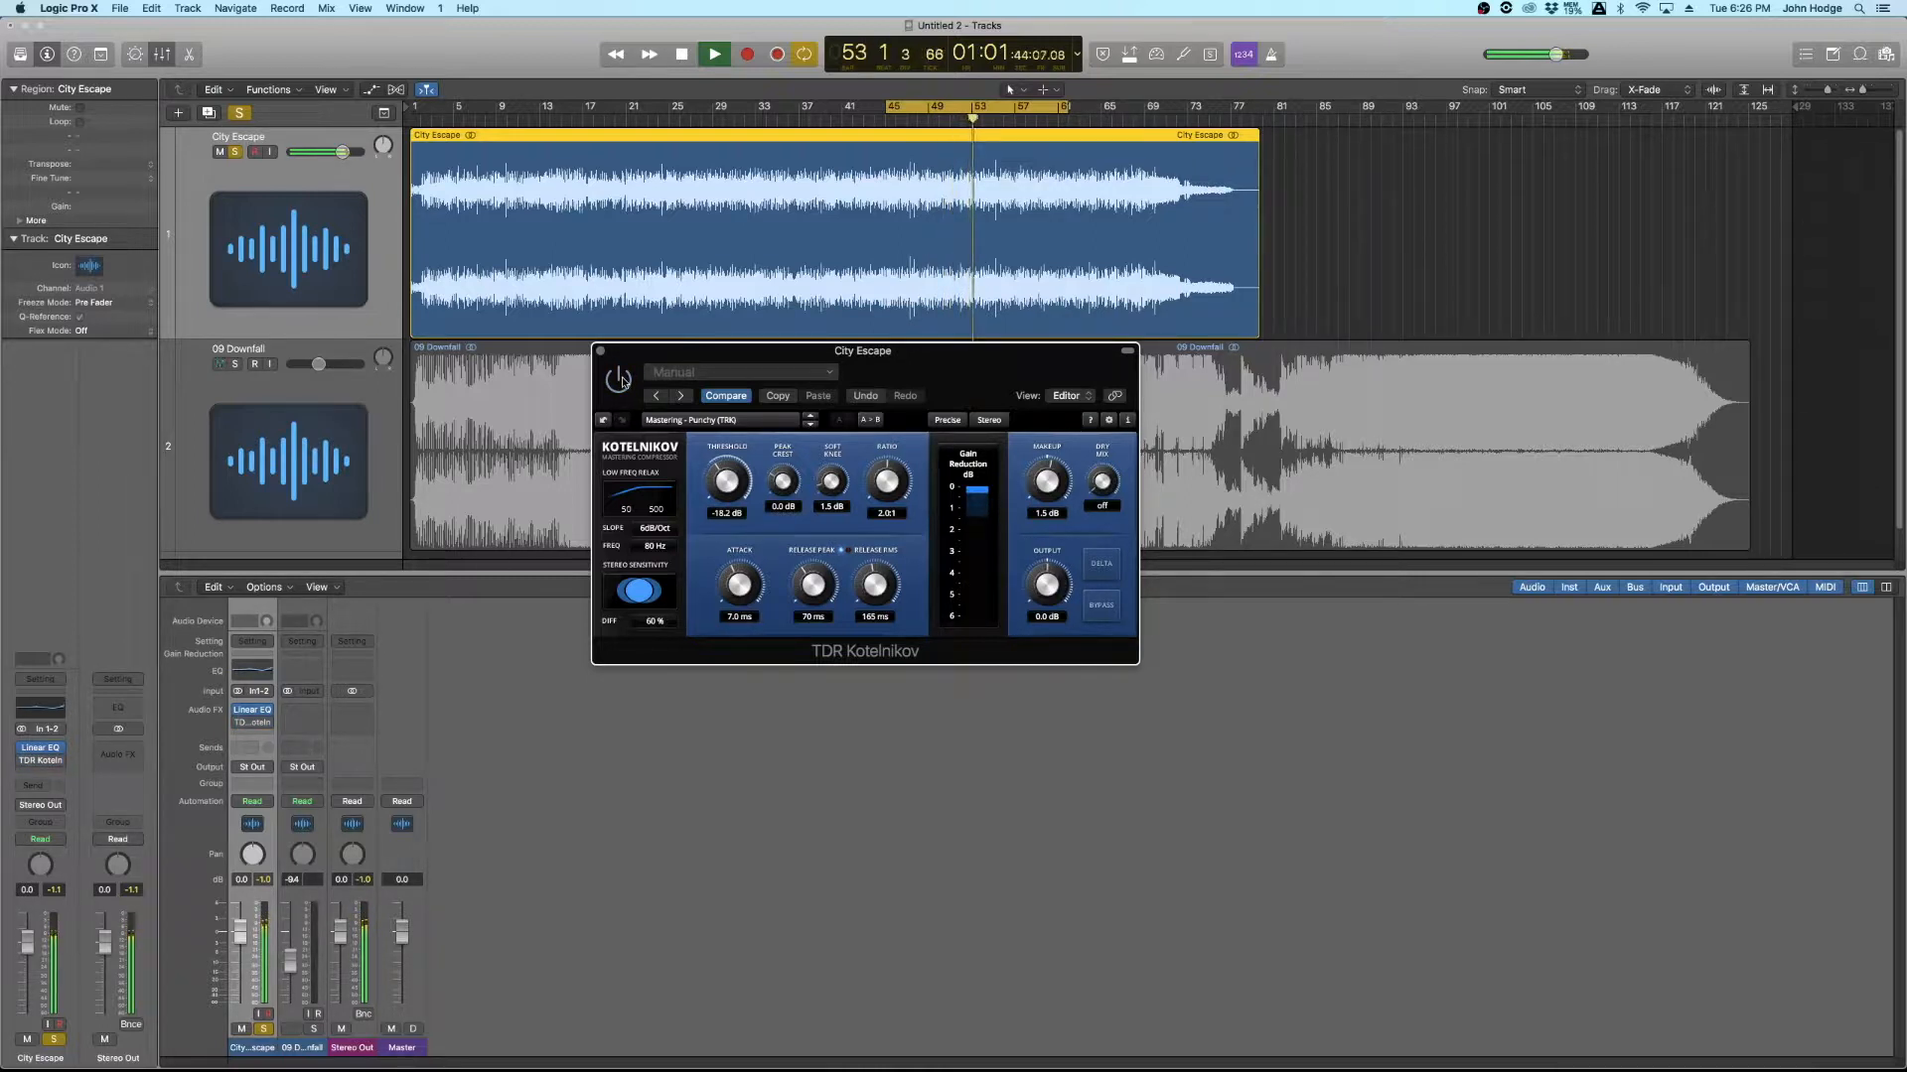
# Step: Compare City Escape with the Kotelnikov compression bypassed and engaged during playback, and close the compressor
pyautogui.press('space')
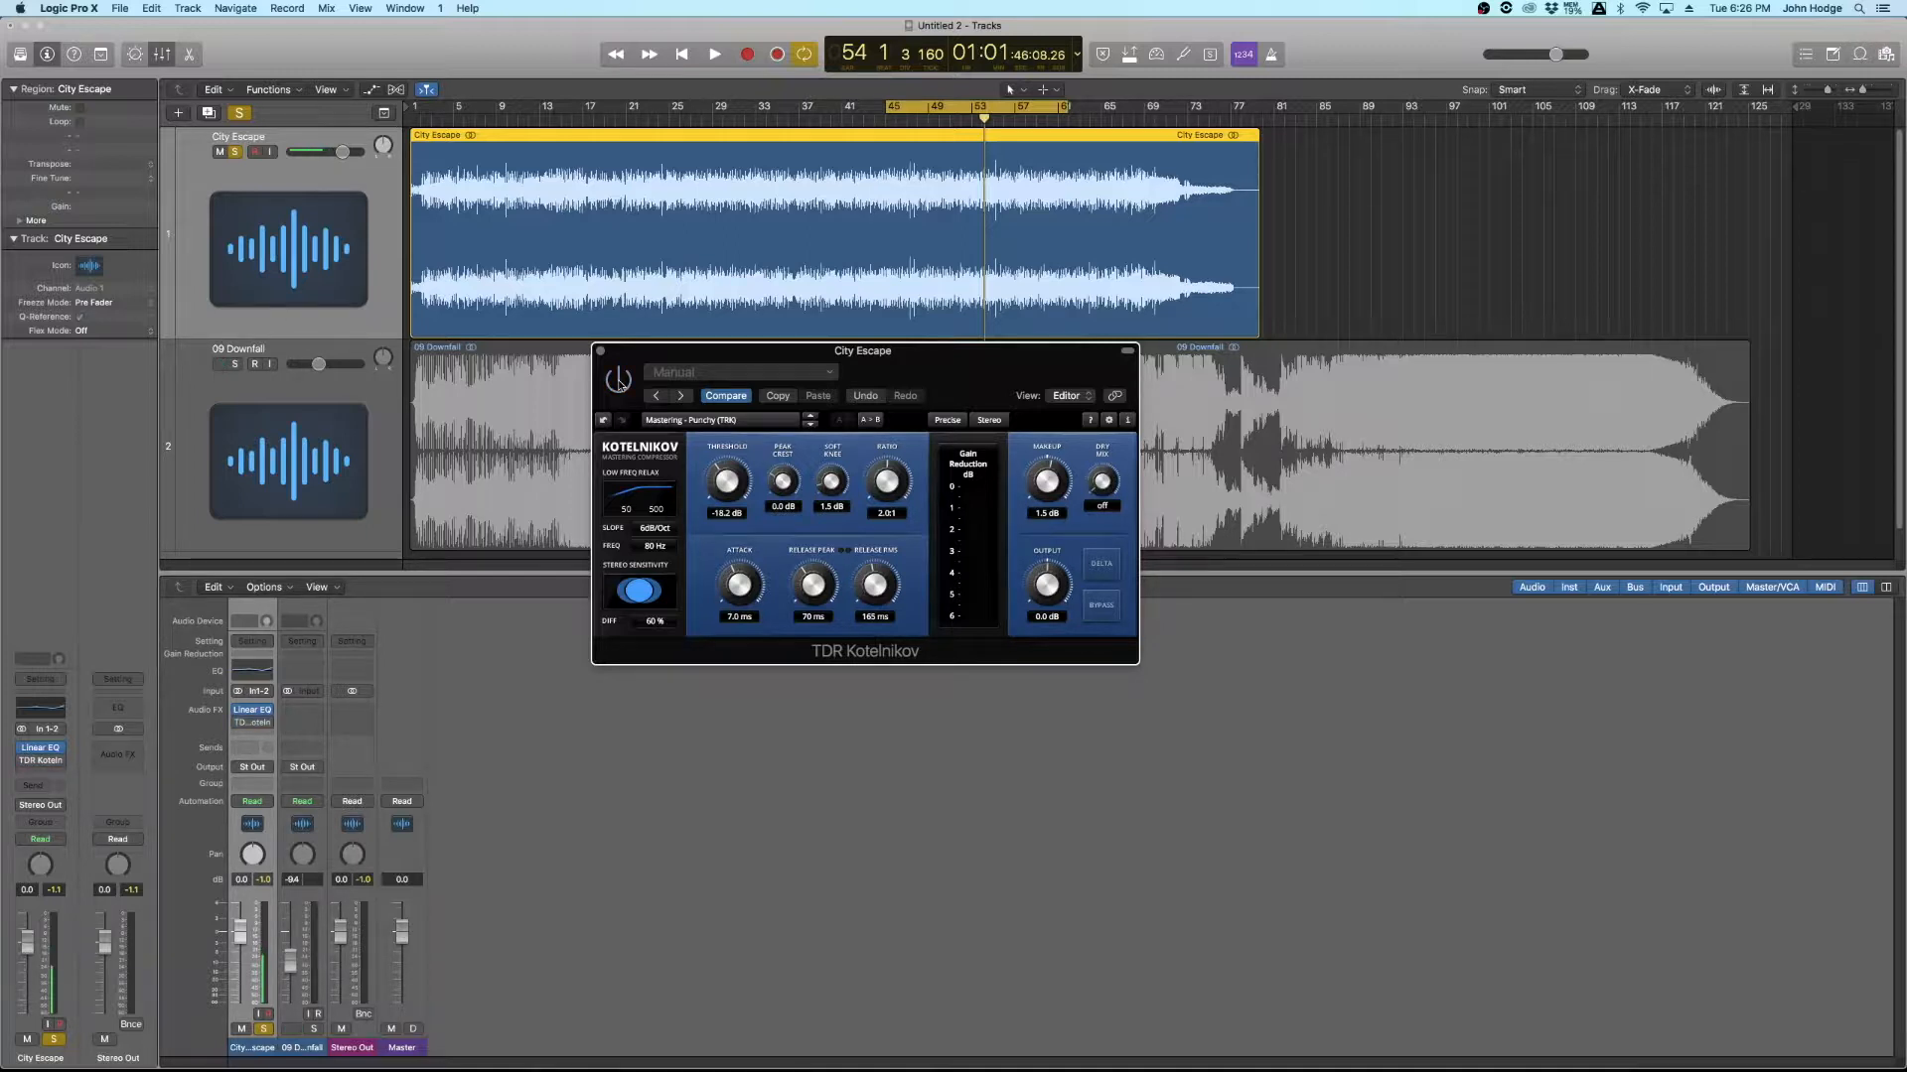
pyautogui.press('space')
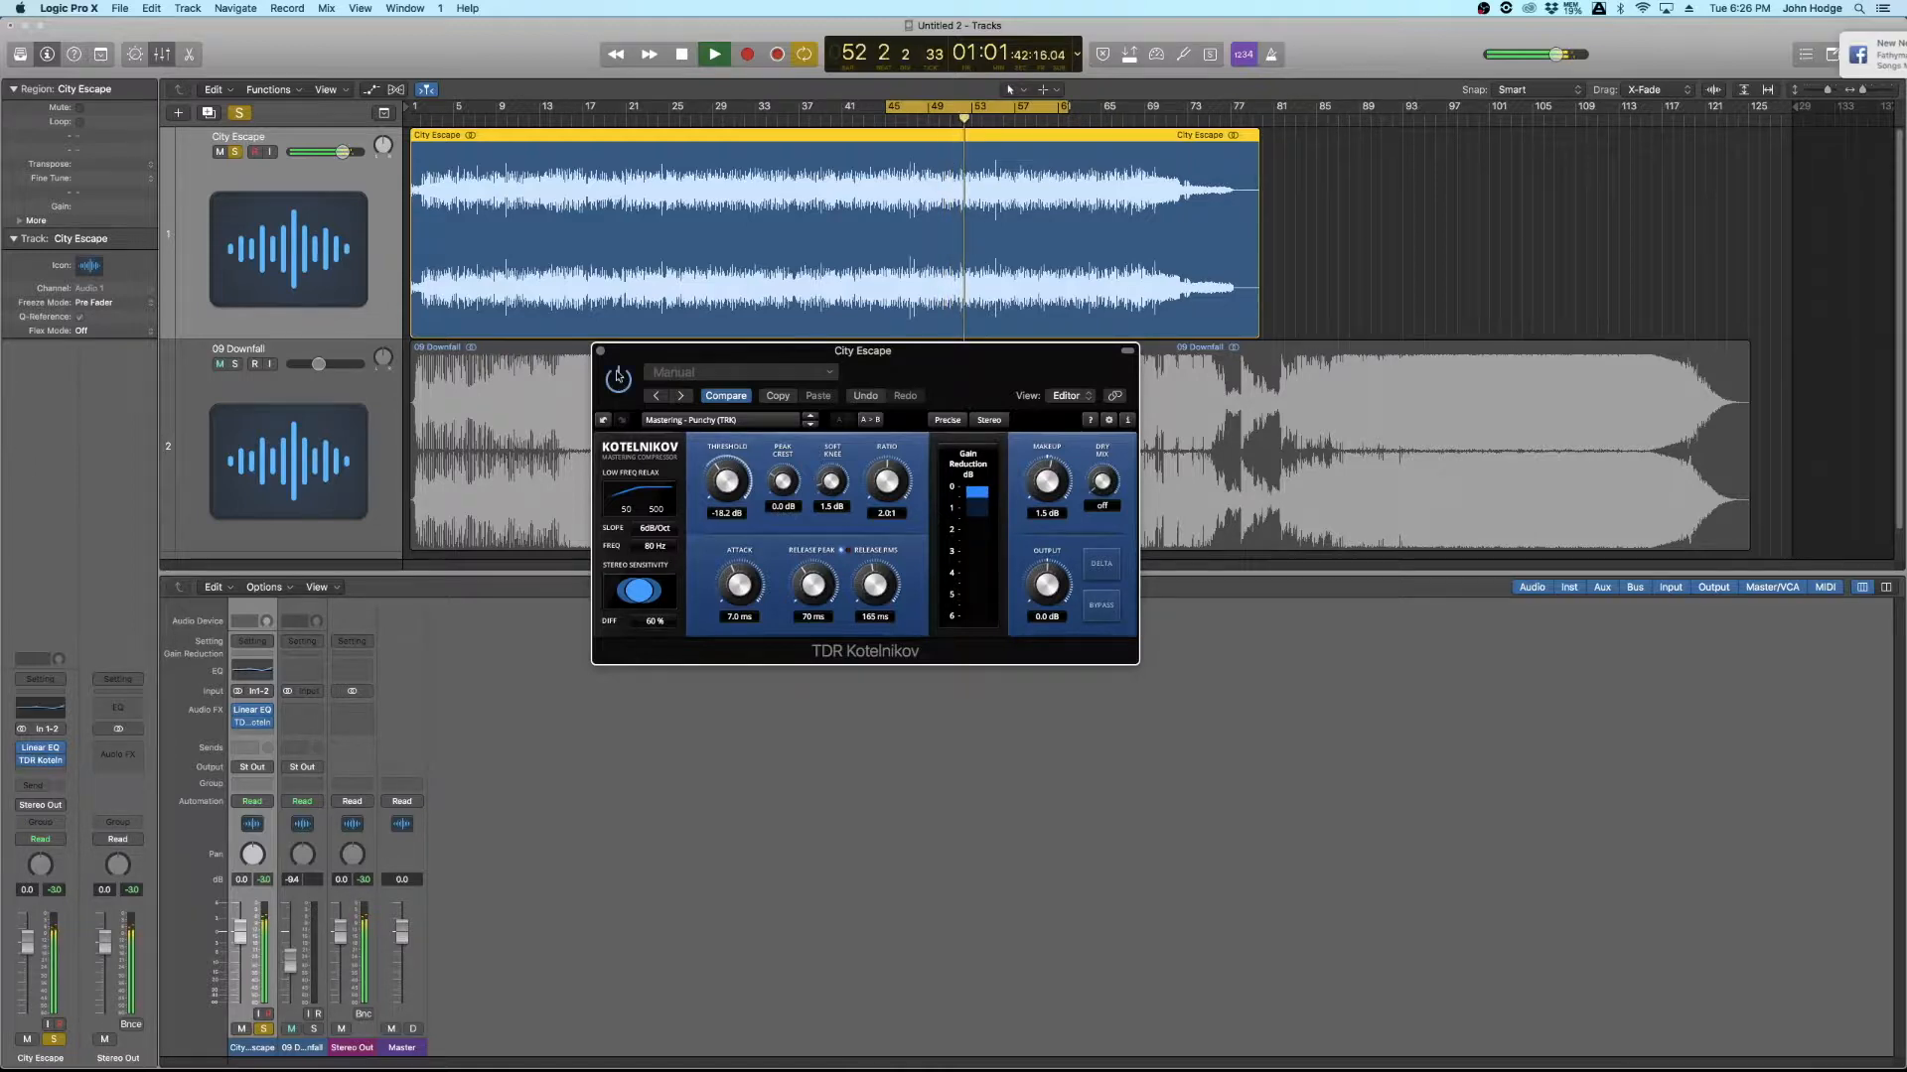
pyautogui.press('space')
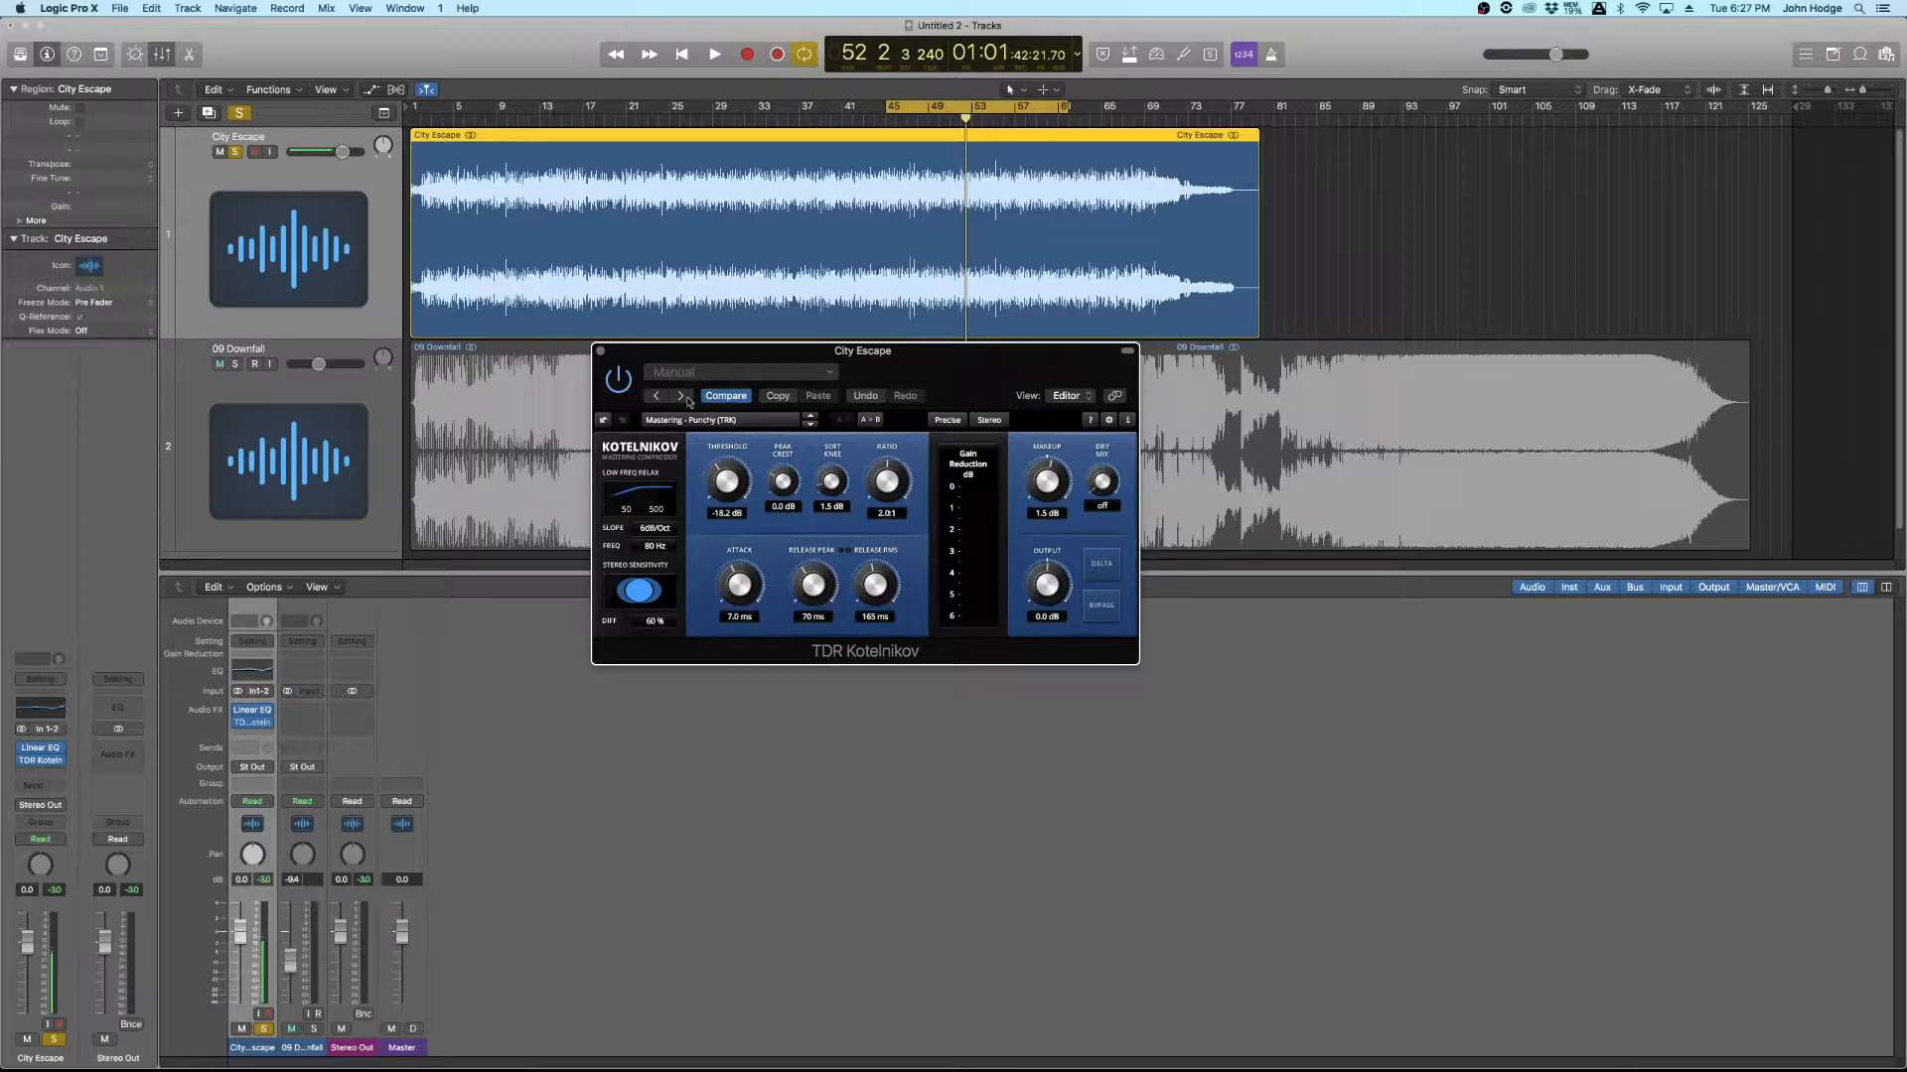
pyautogui.click(600, 352)
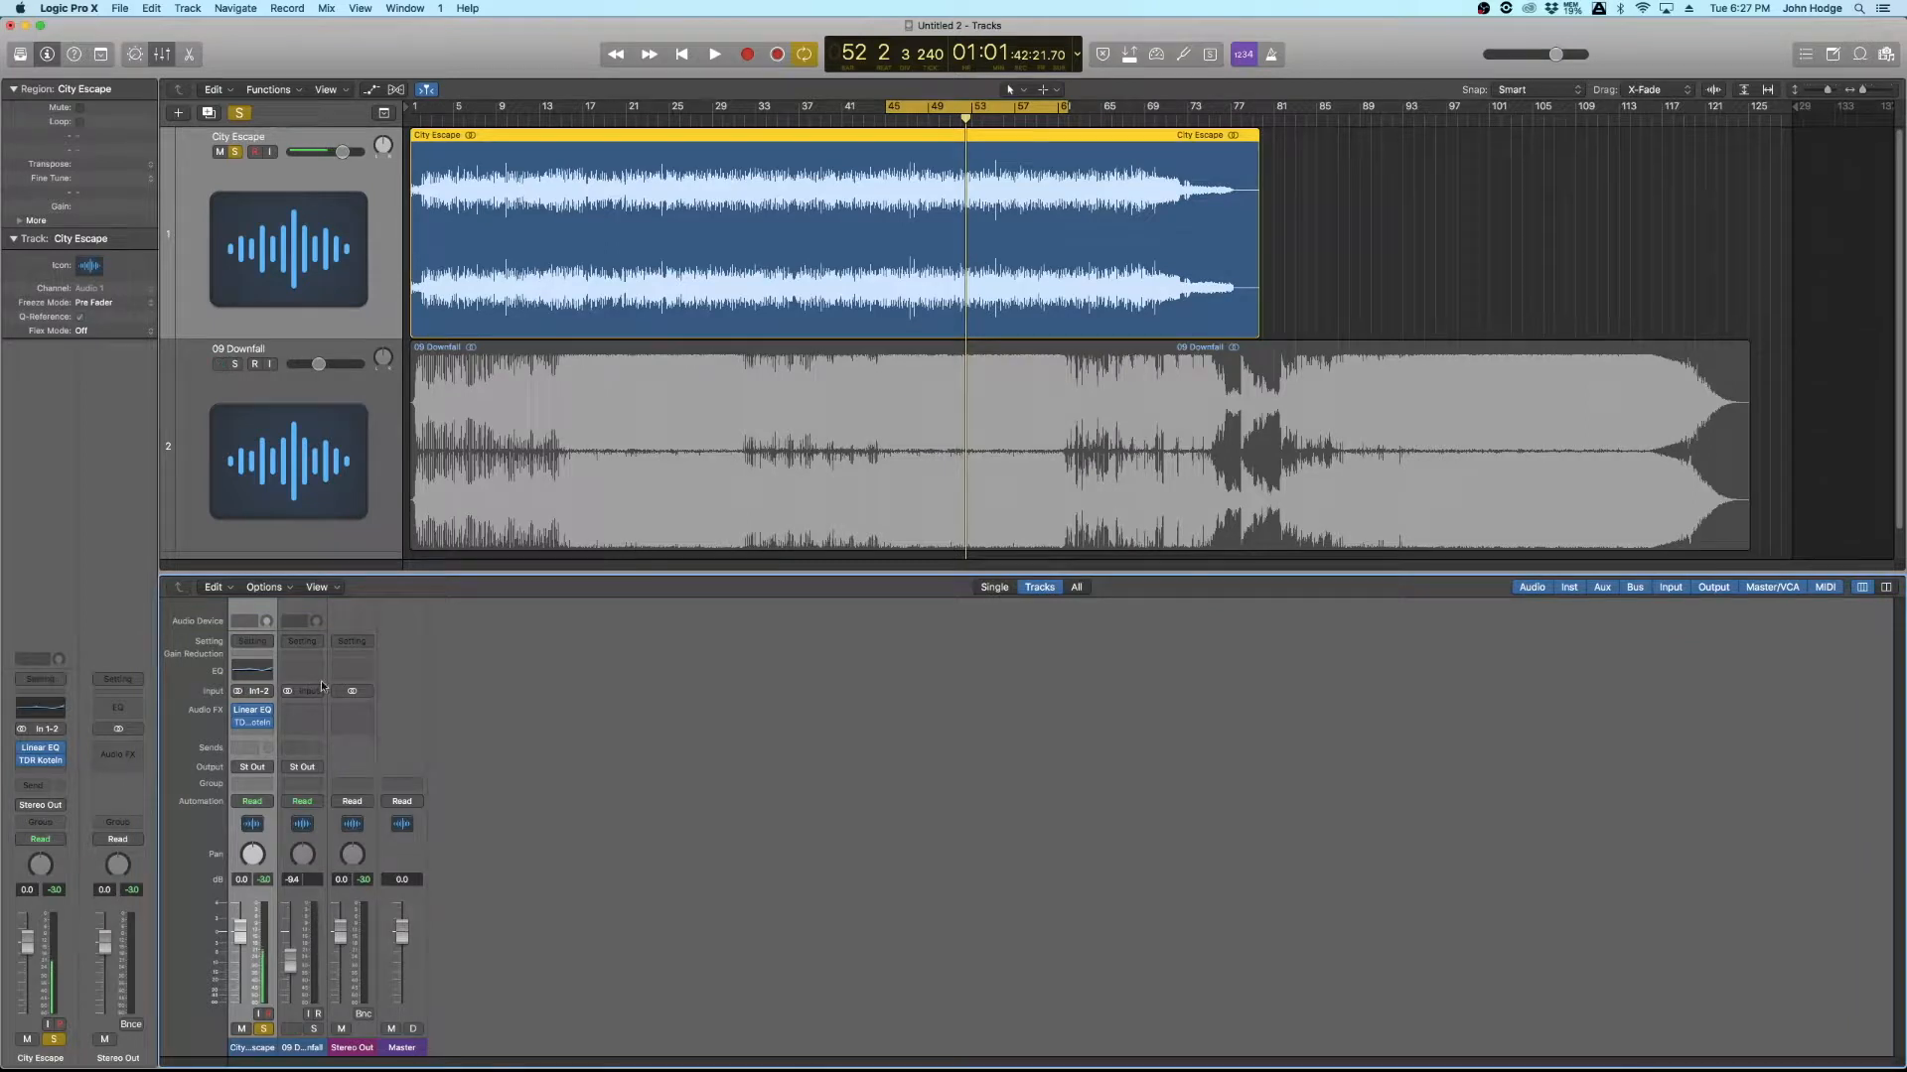
# Step: Insert a stereo Adaptive Limiter after the compressor on City Escape, and place its window over the tracks
pyautogui.click(270, 734)
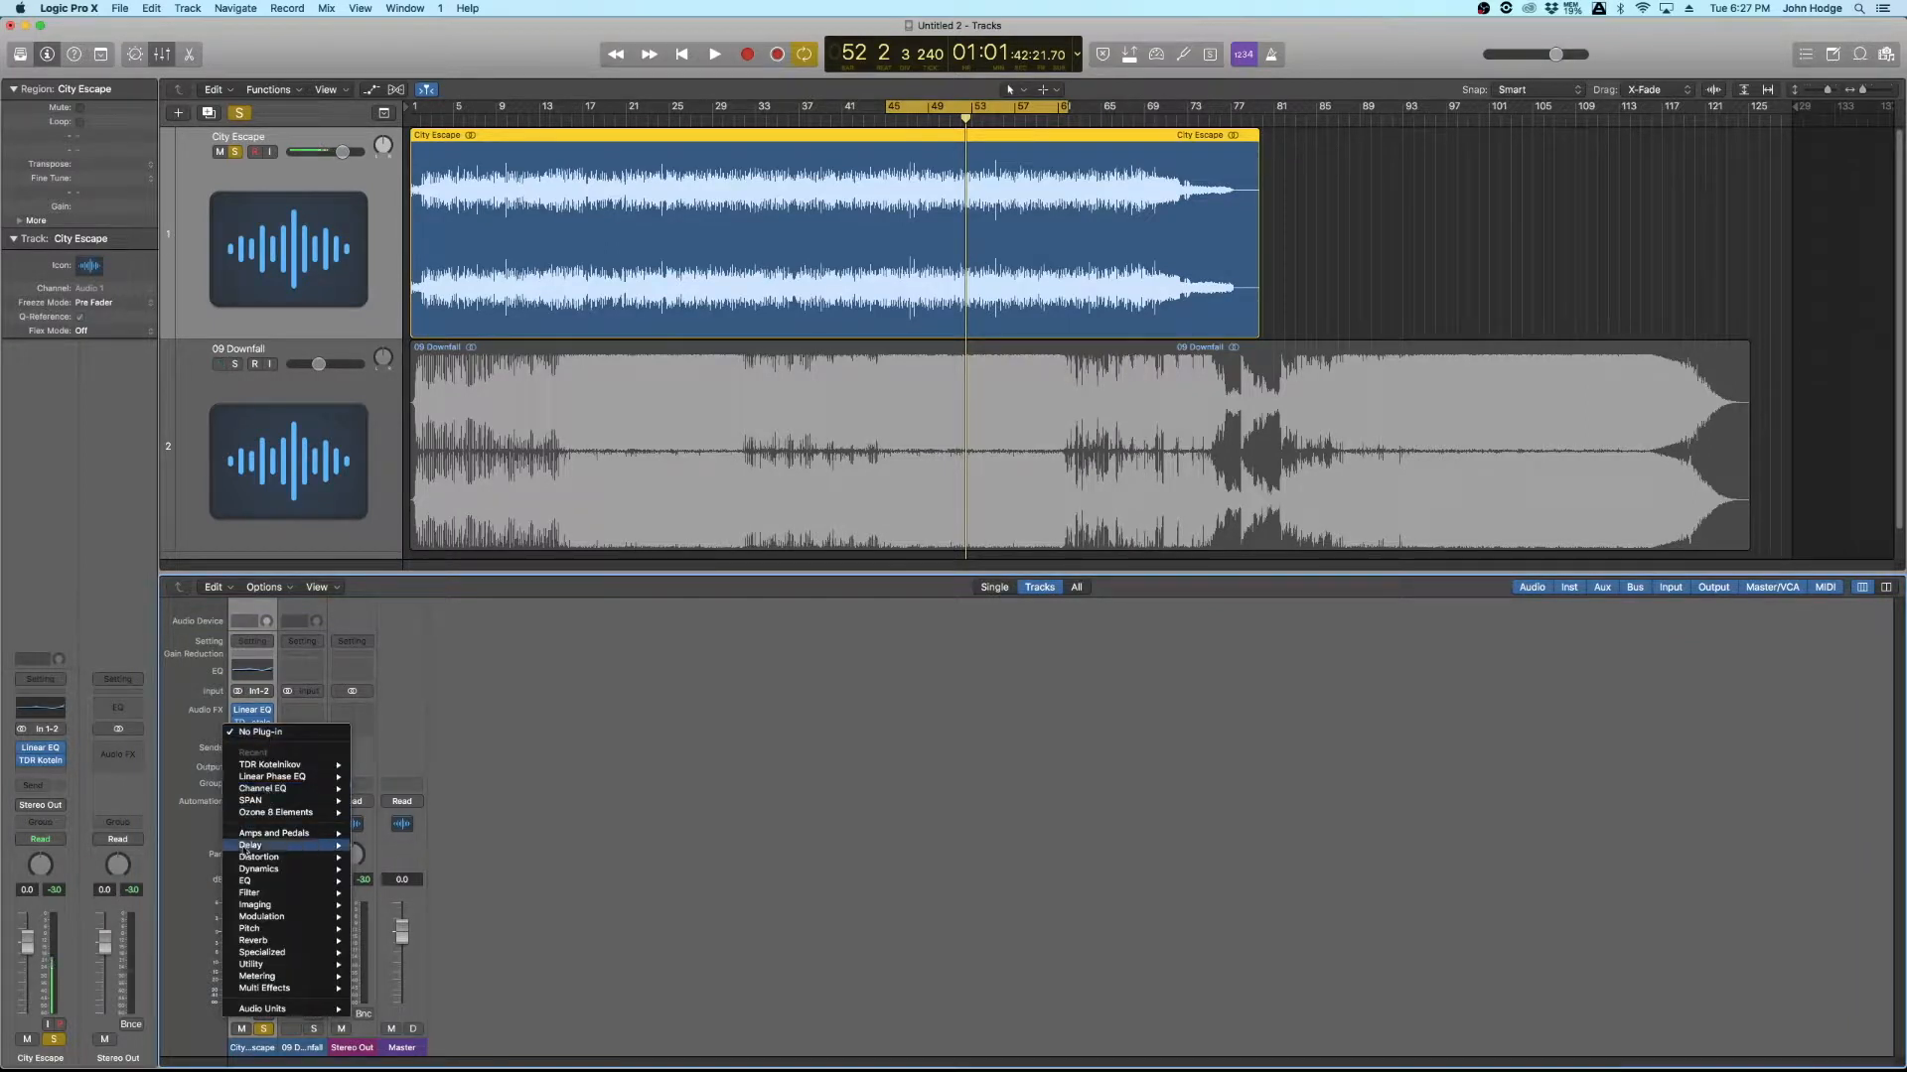
pyautogui.moveTo(277, 884)
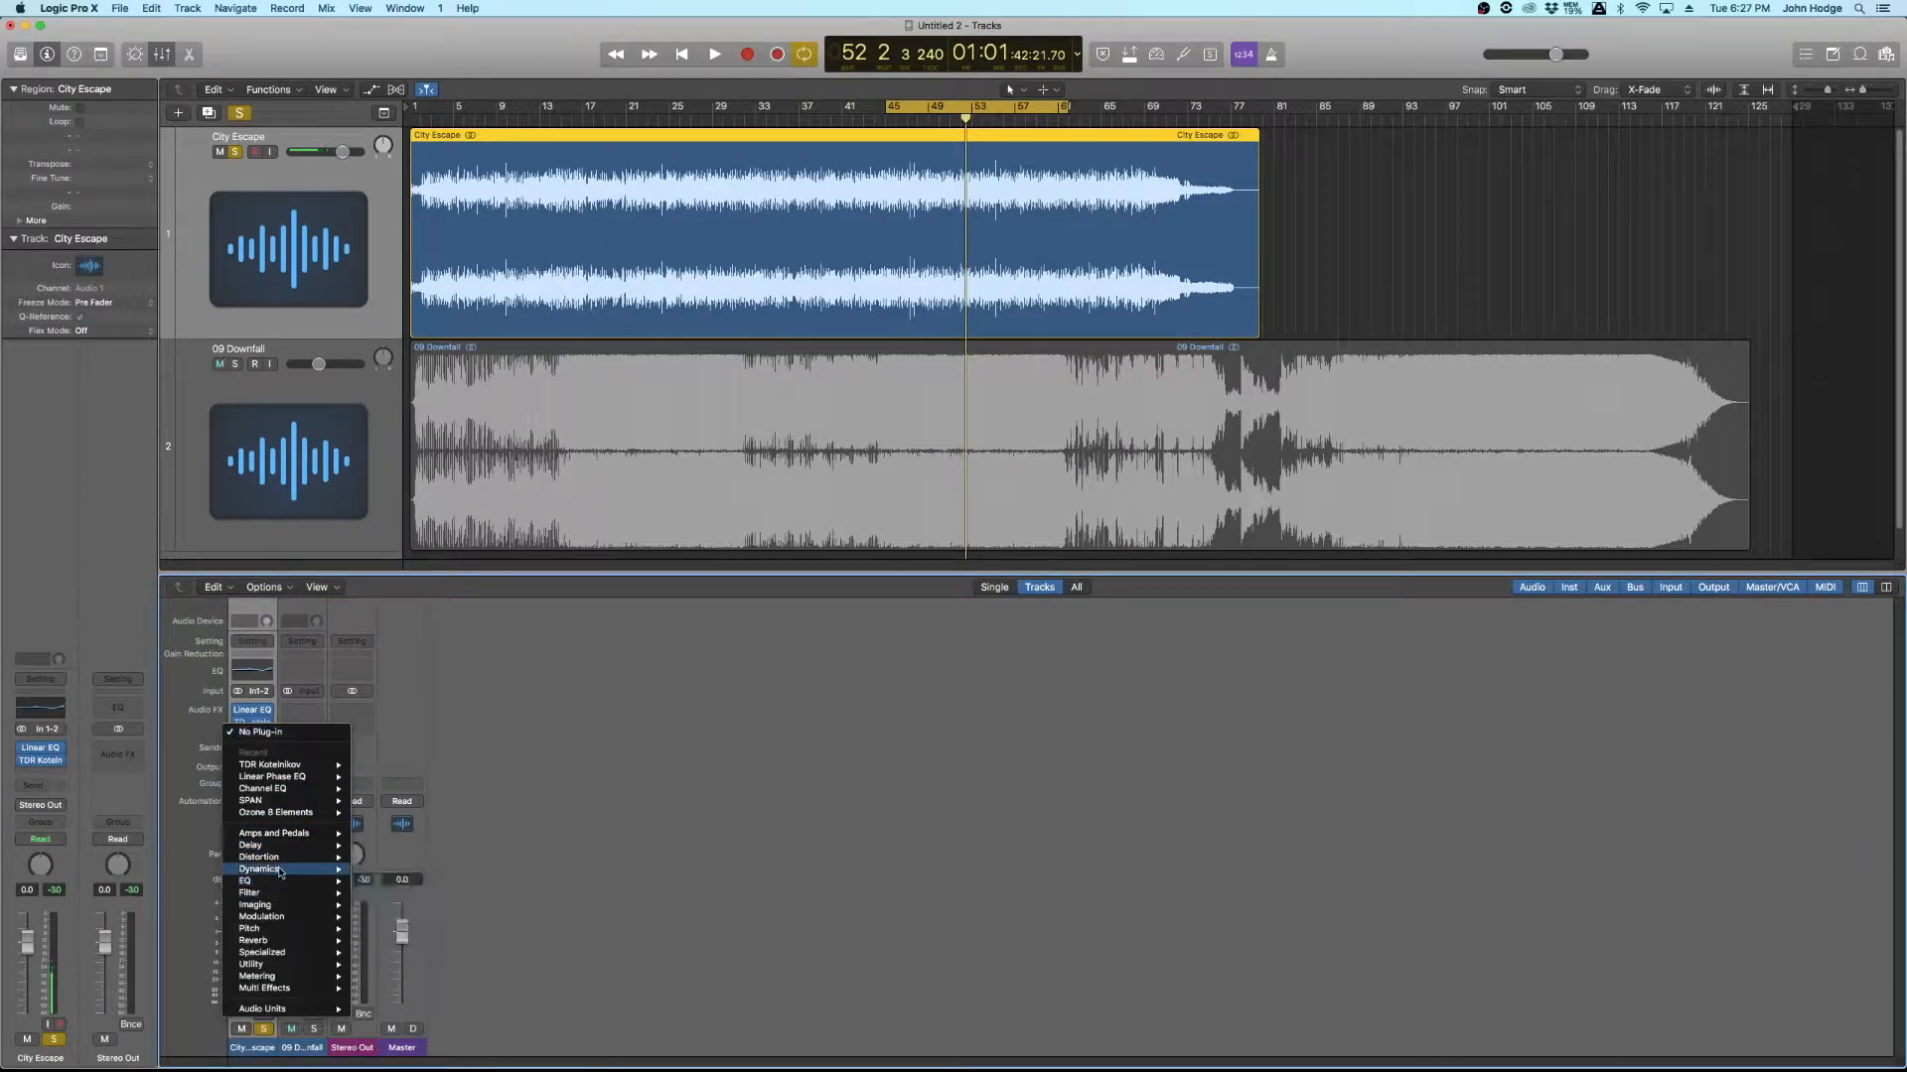
pyautogui.moveTo(409, 871)
pyautogui.click(499, 871)
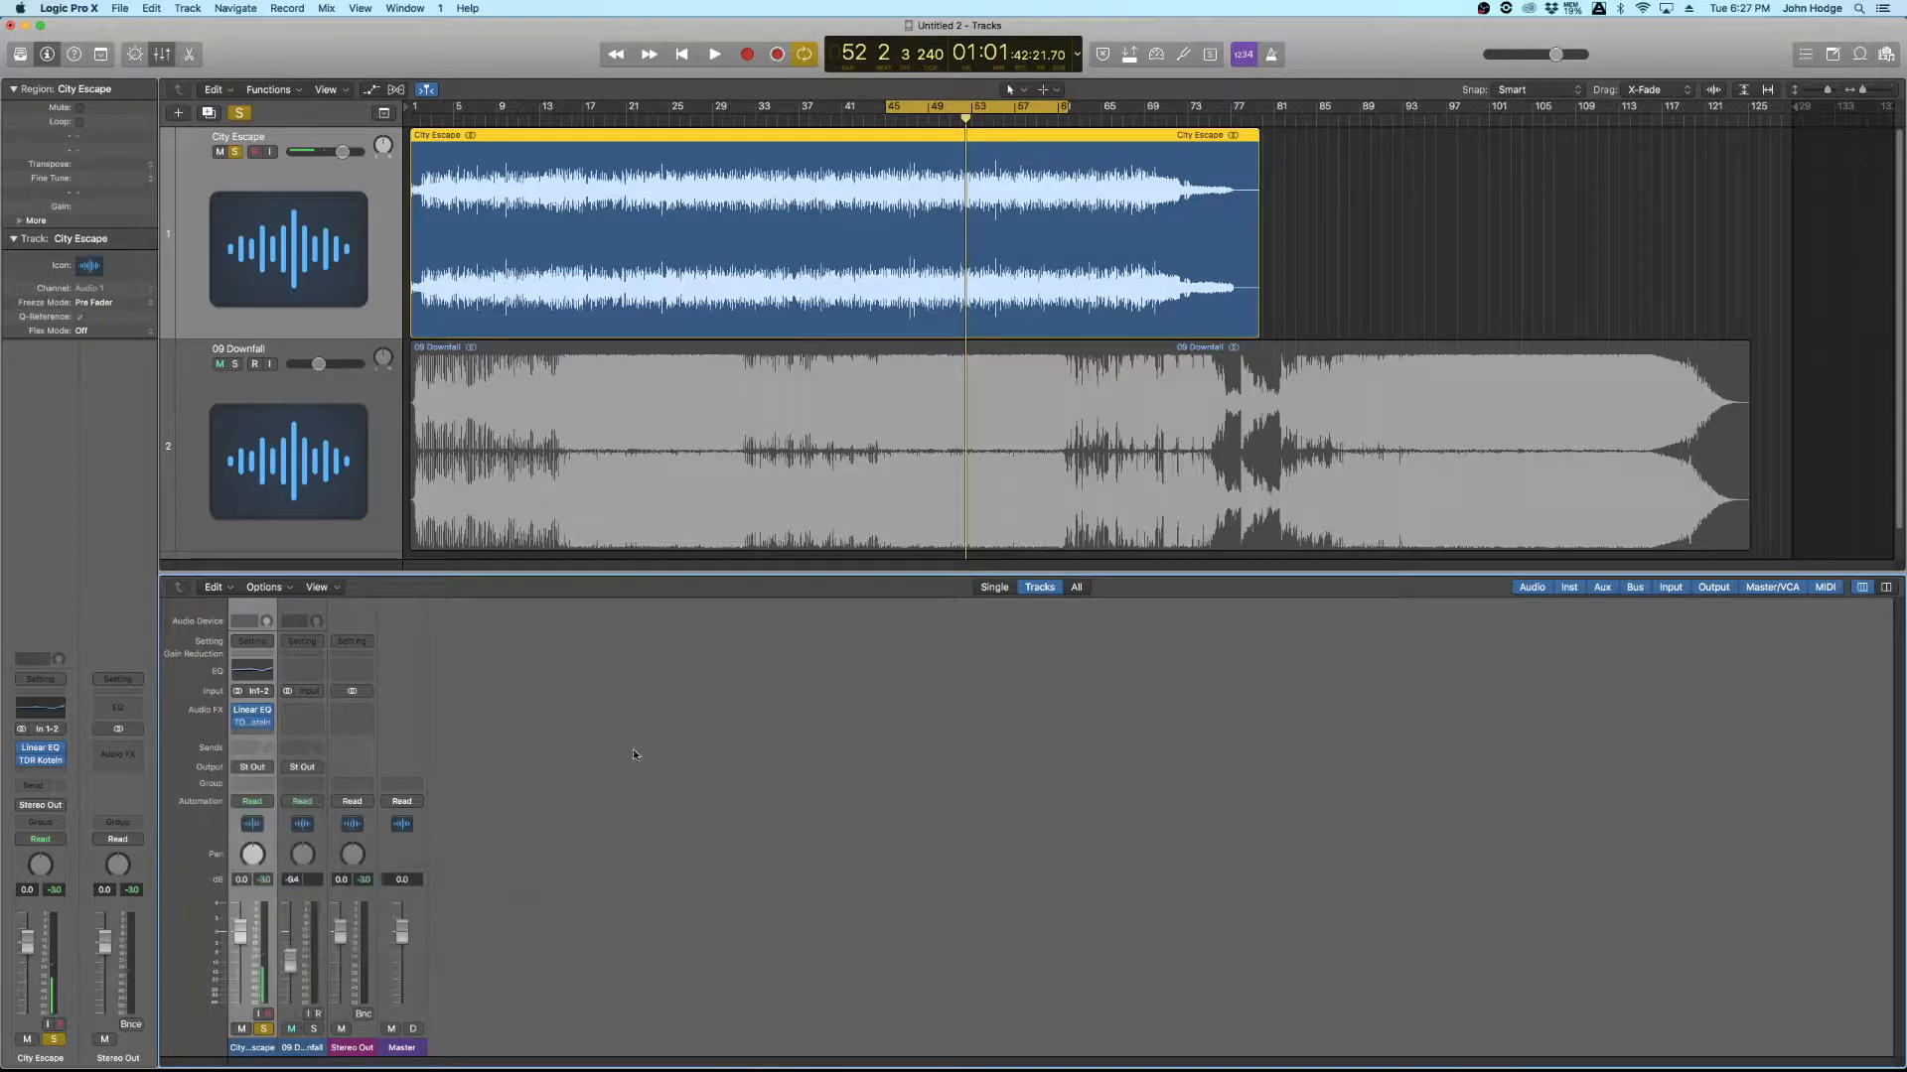
pyautogui.moveTo(381, 65); pyautogui.dragTo(1090, 375)
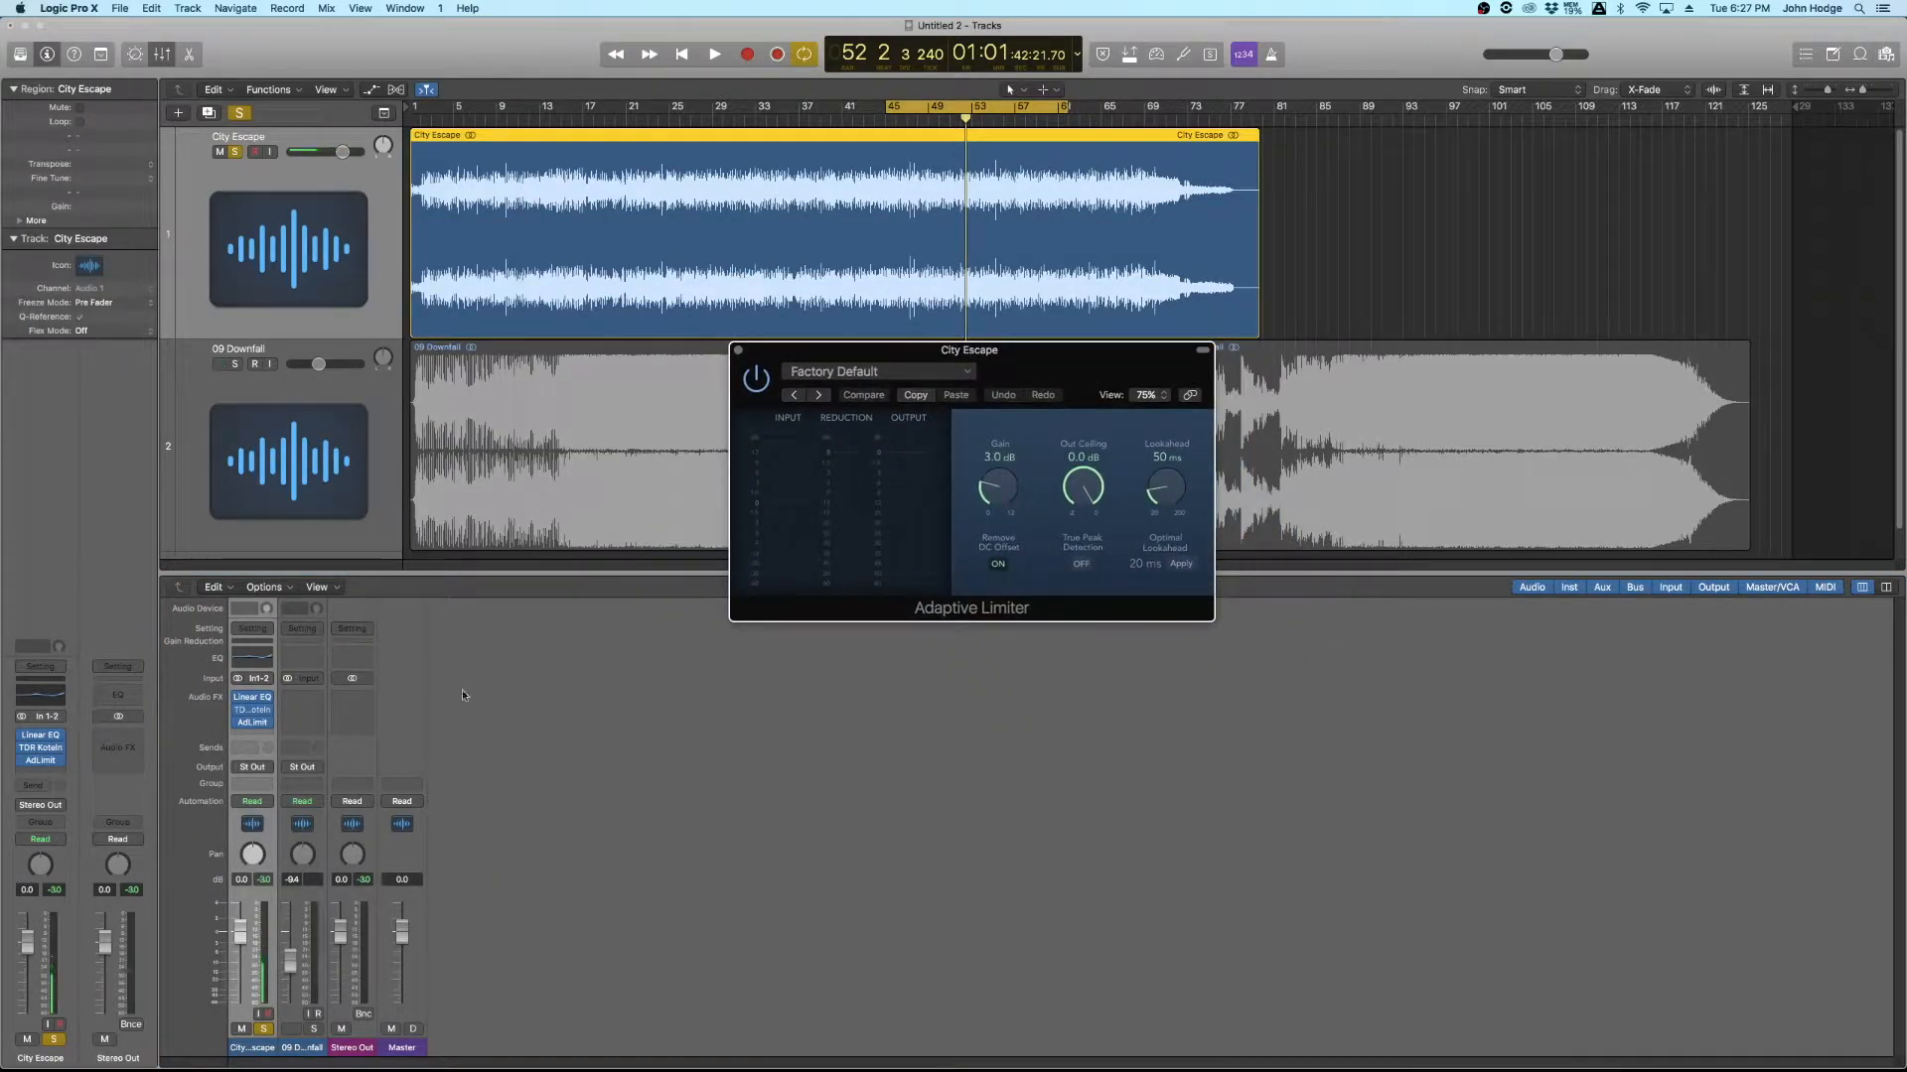
# Step: Insert a stereo Loudness Meter on the Stereo Out channel, and place it beside the limiter
pyautogui.click(360, 695)
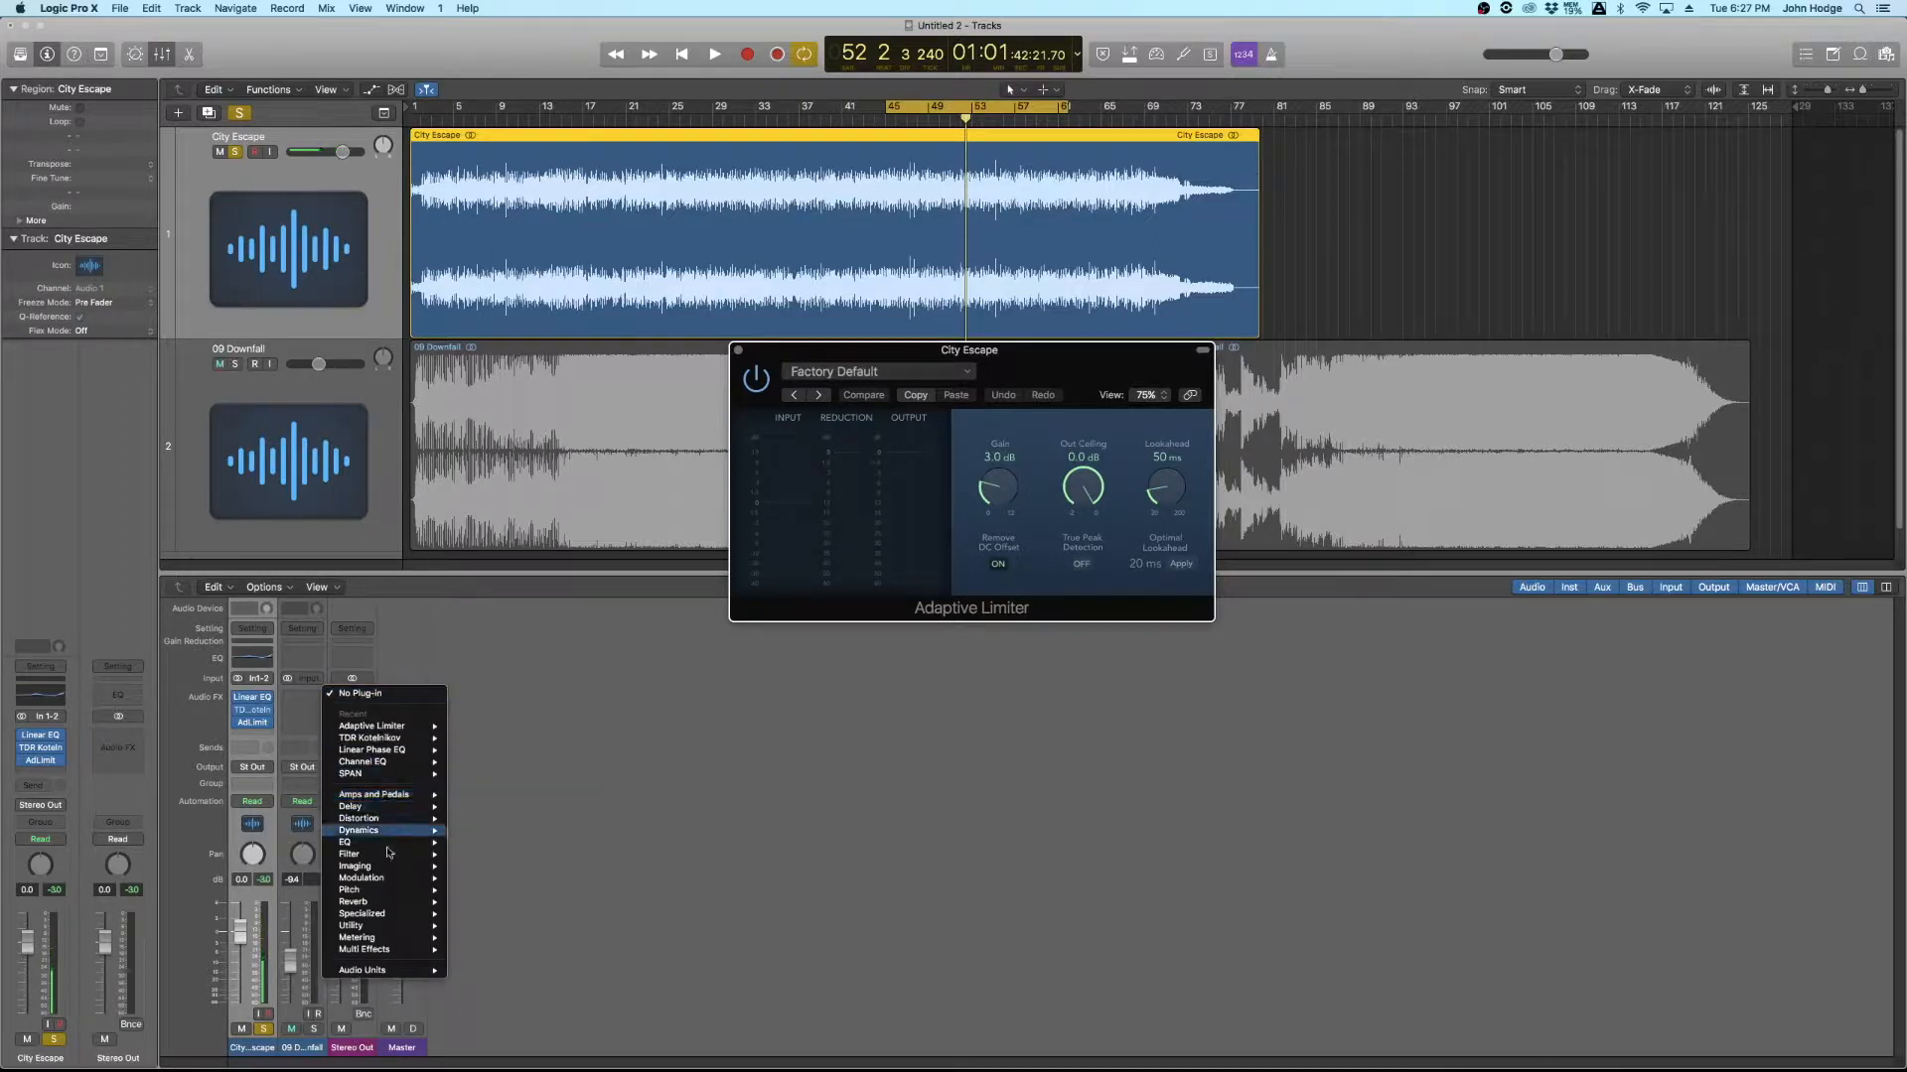
pyautogui.moveTo(402, 926)
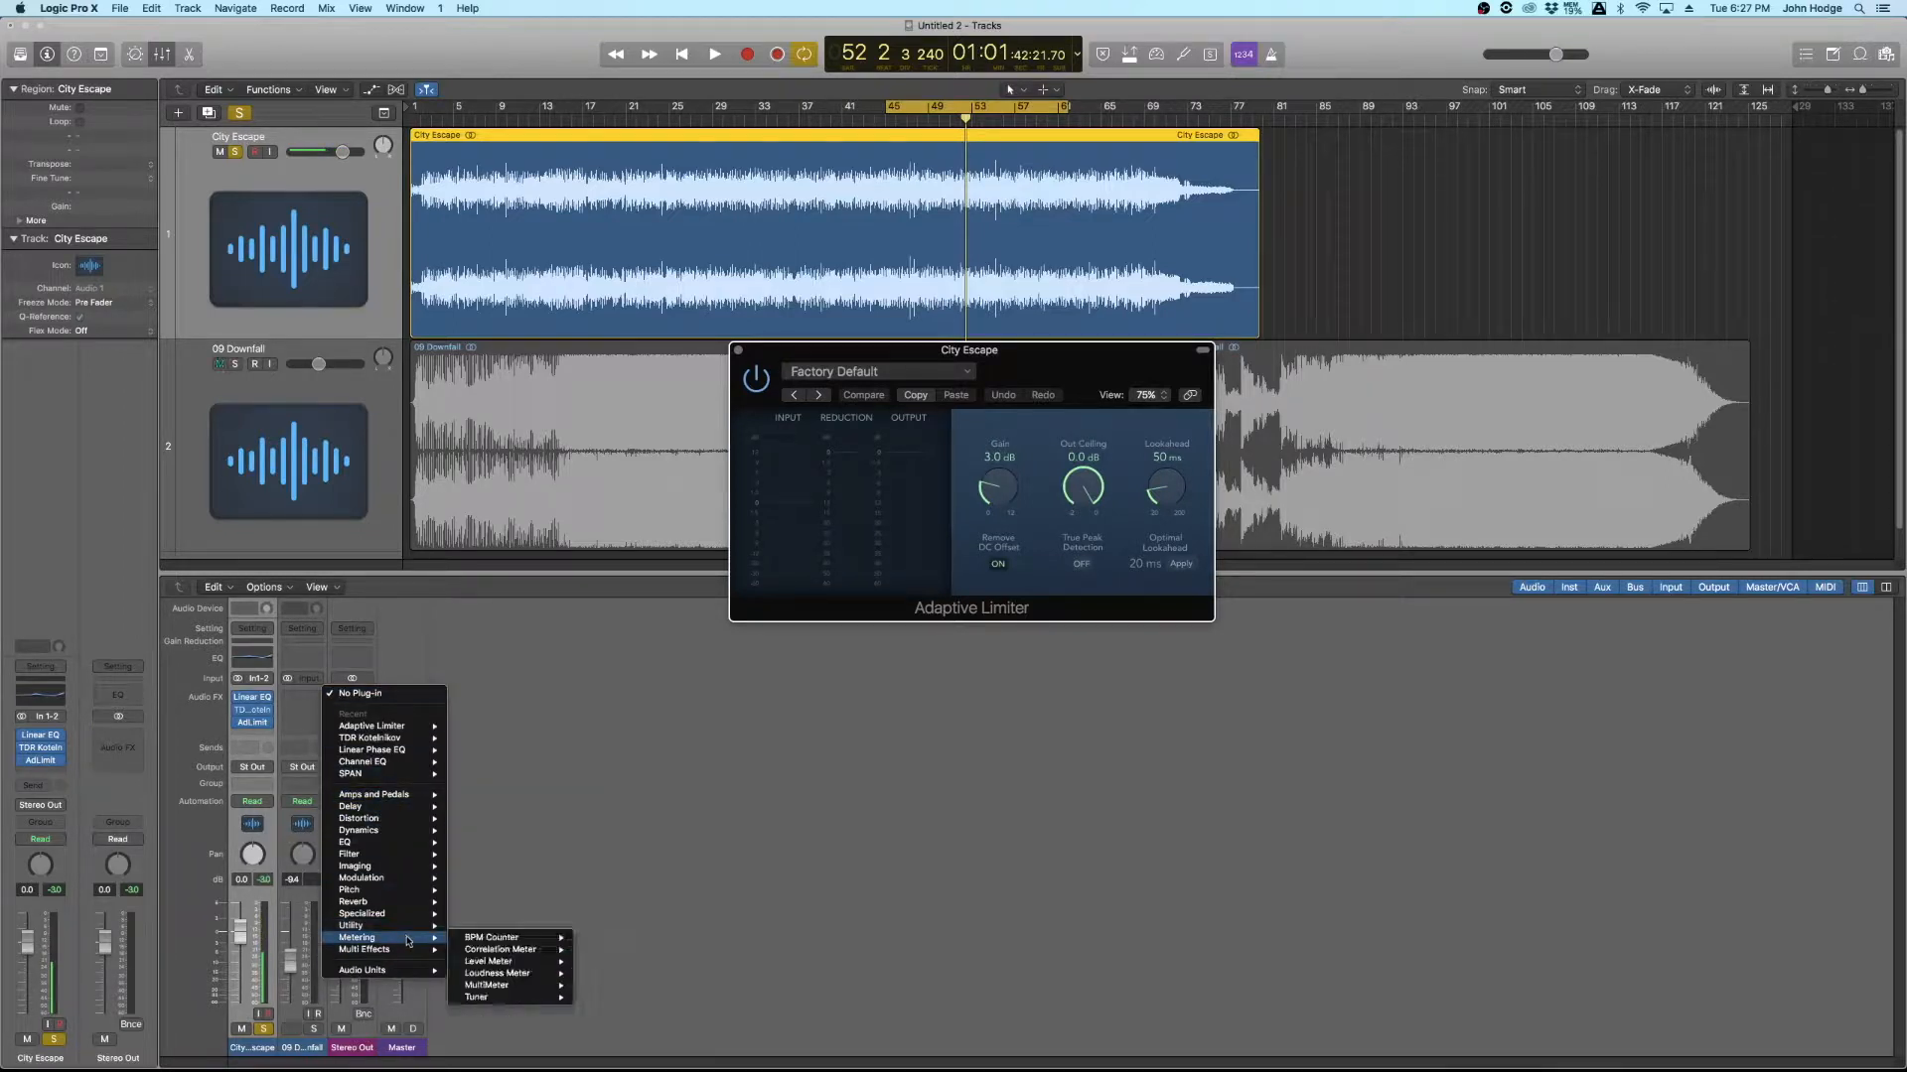
pyautogui.moveTo(518, 975)
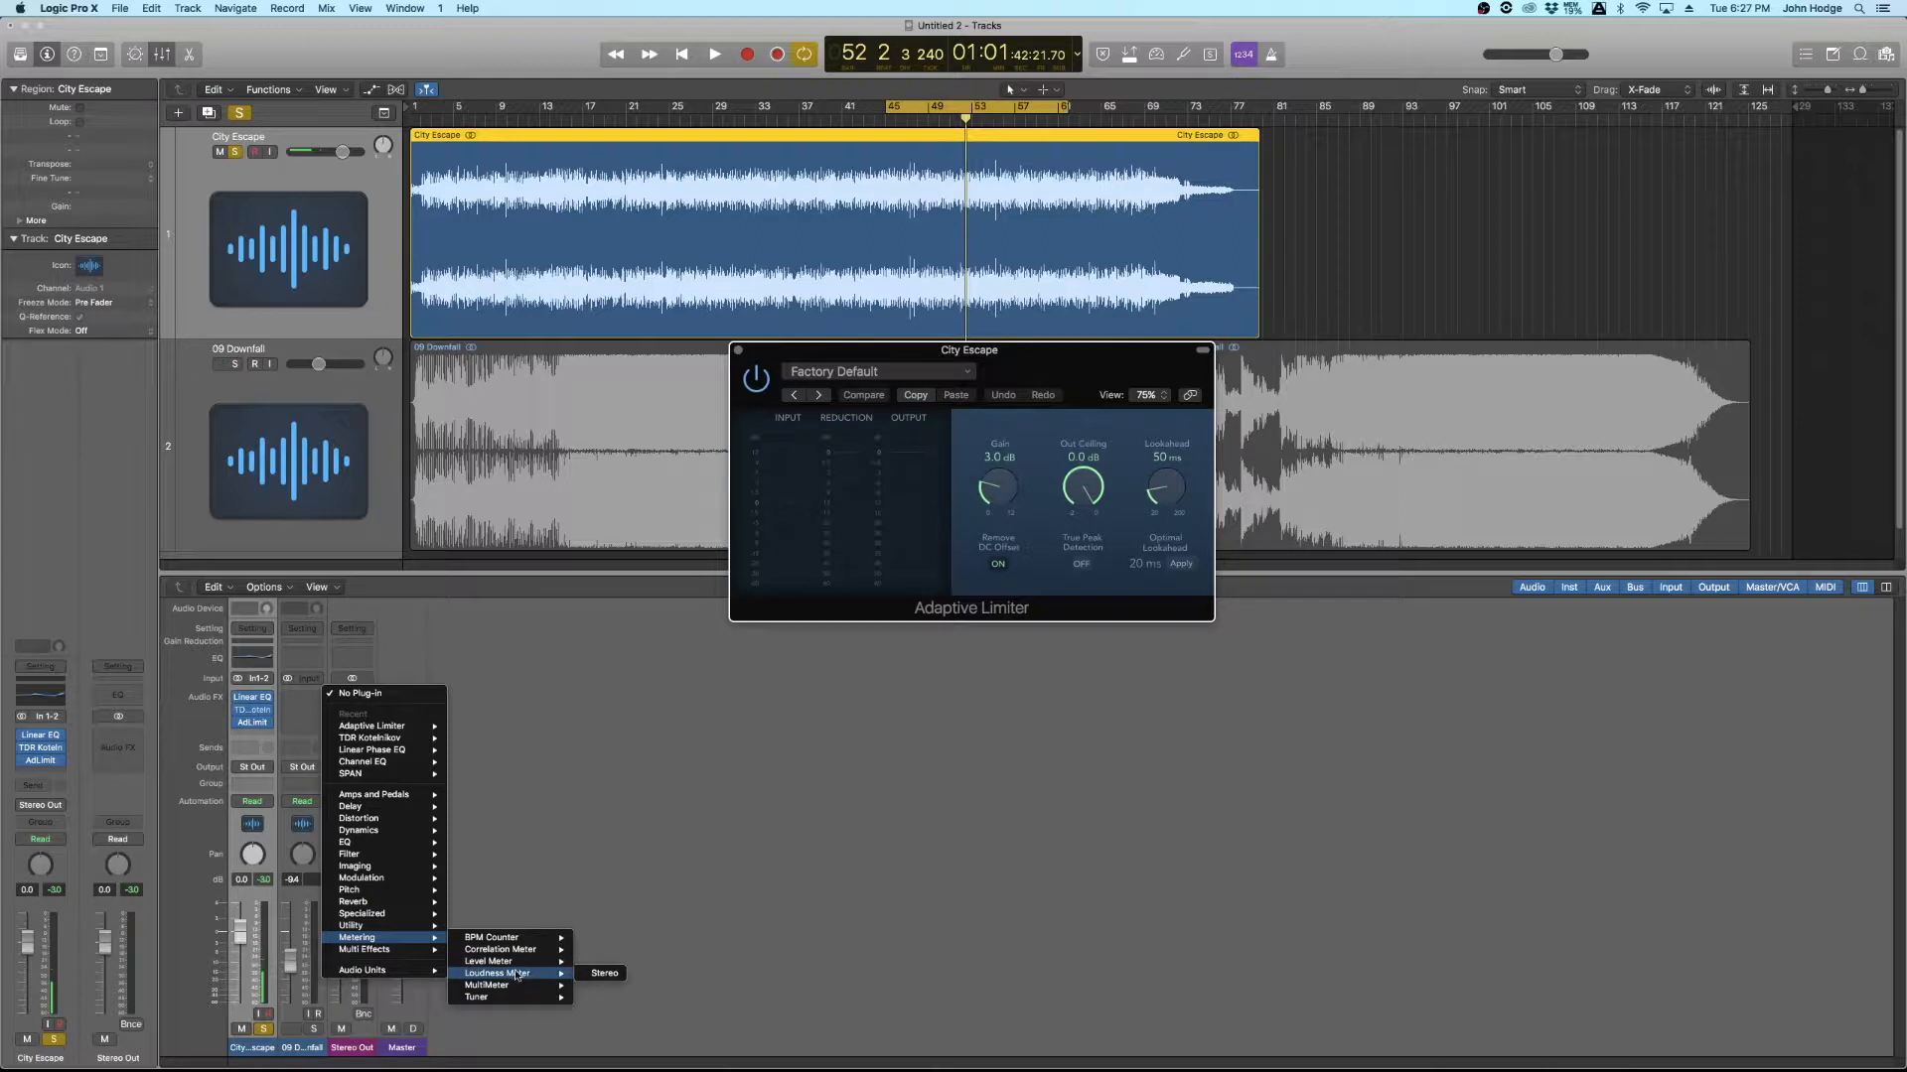
pyautogui.click(603, 973)
pyautogui.moveTo(90, 50); pyautogui.dragTo(1502, 161)
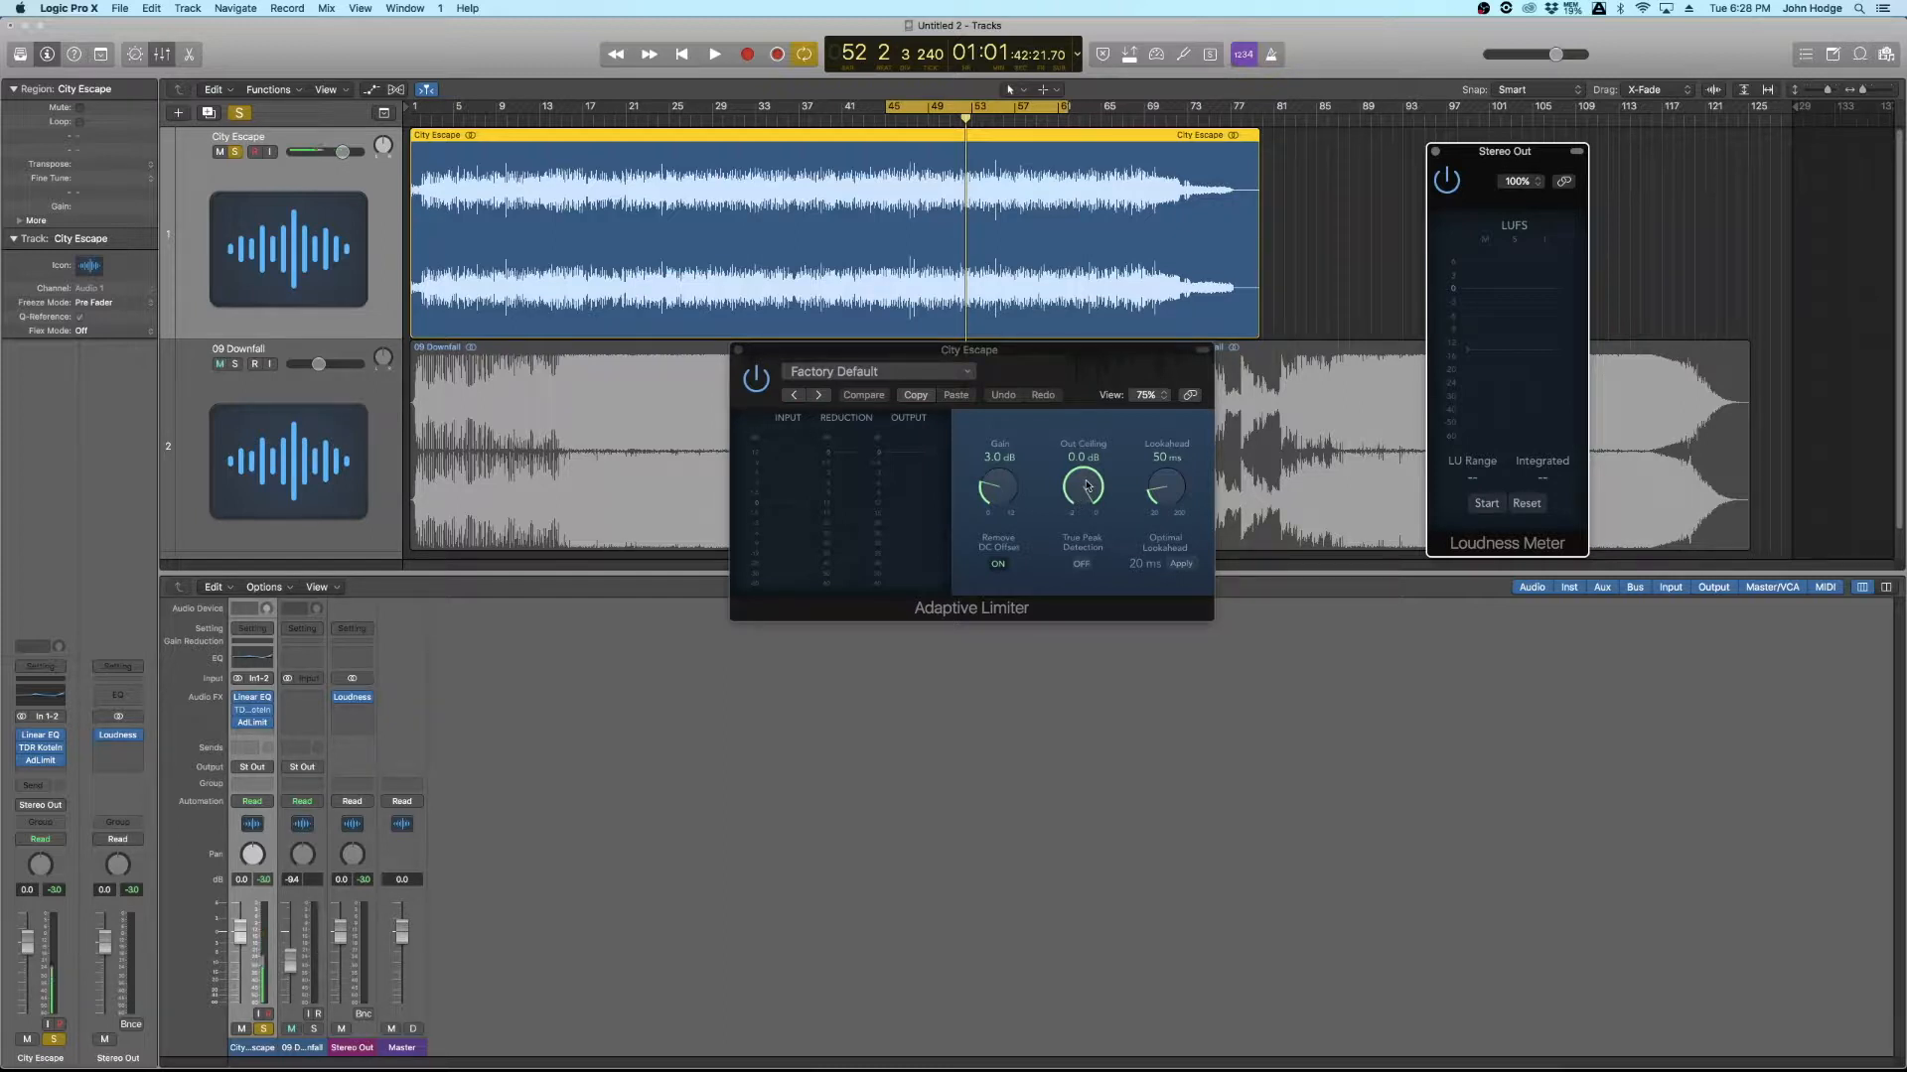
# Step: Set the Adaptive Limiter's output ceiling to -1.0 dB and its gain to 0.0 dB
pyautogui.moveTo(1087, 486); pyautogui.dragTo(1100, 591)
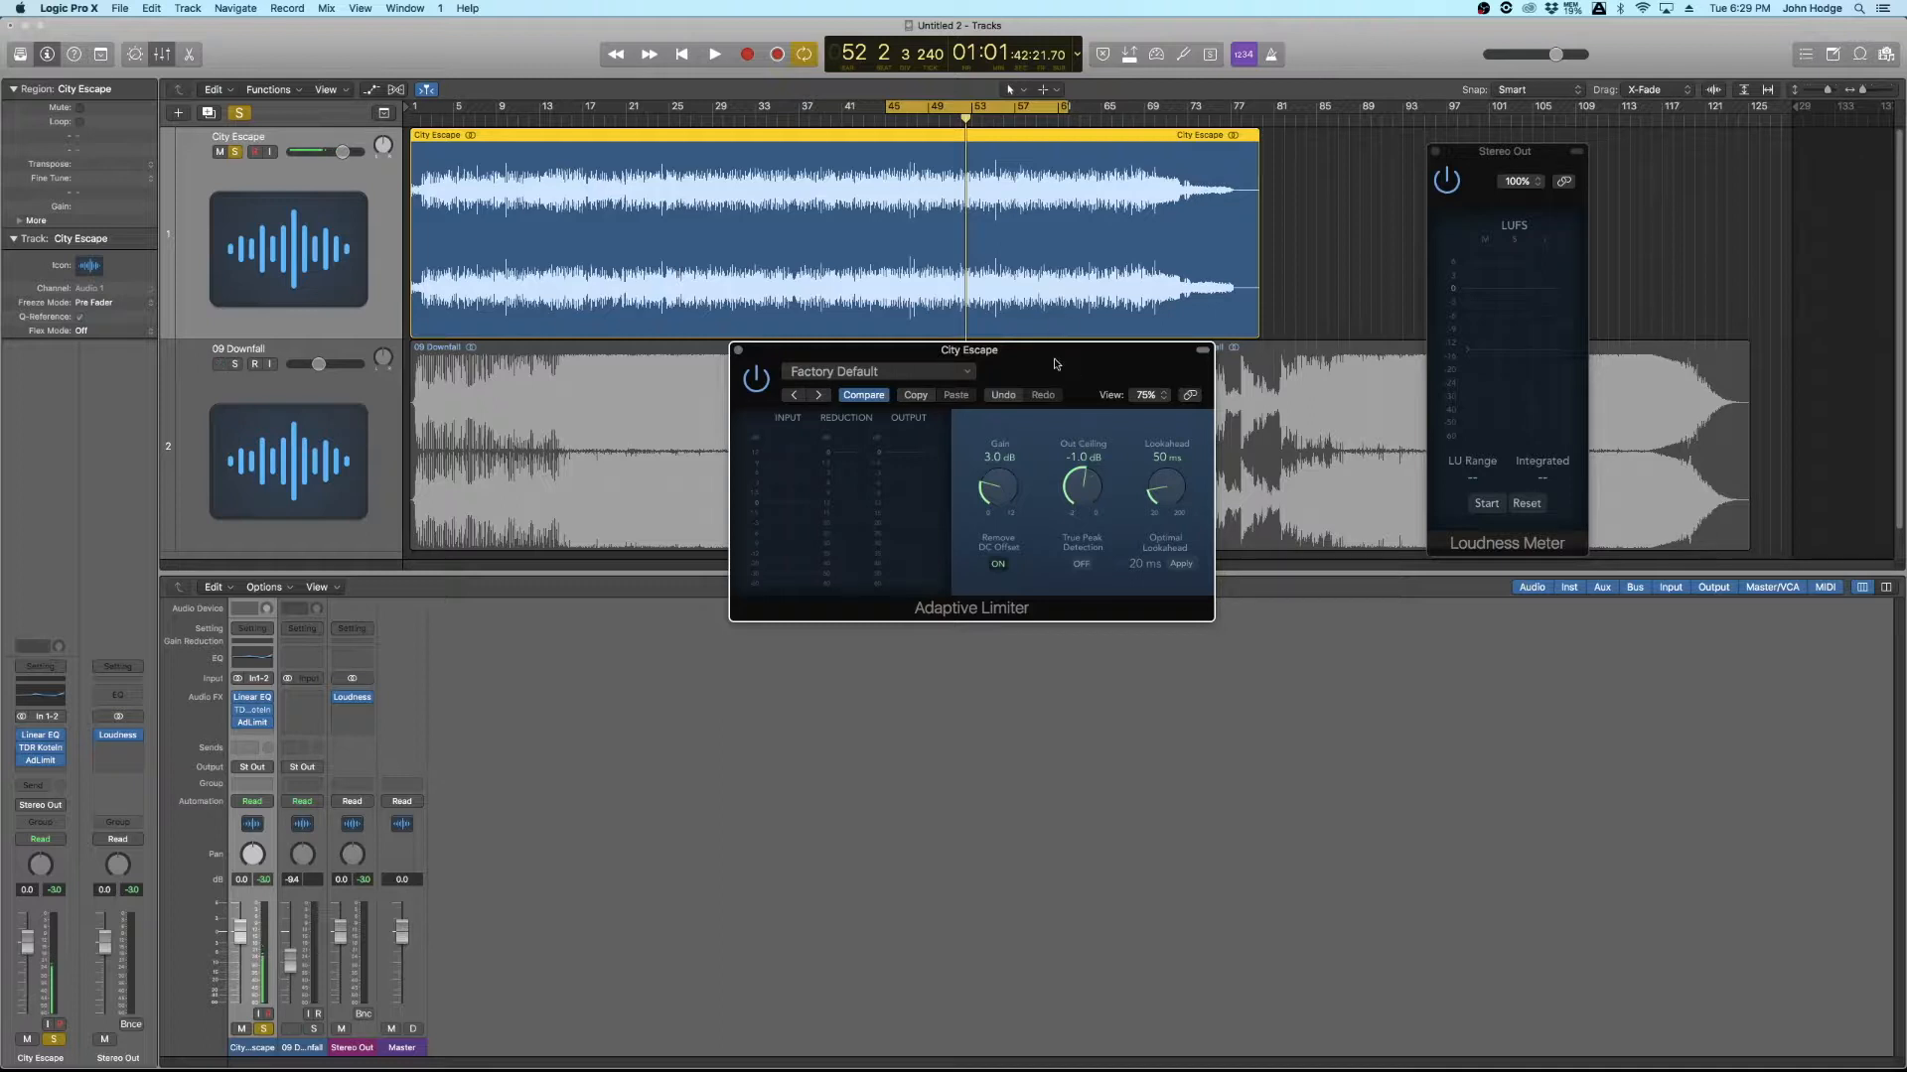
pyautogui.moveTo(1083, 487); pyautogui.dragTo(1086, 494)
pyautogui.moveTo(991, 485); pyautogui.dragTo(997, 536)
pyautogui.moveTo(1024, 358)
pyautogui.mouseDown()
pyautogui.moveTo(1018, 405)
pyautogui.moveTo(1028, 361)
pyautogui.mouseUp()
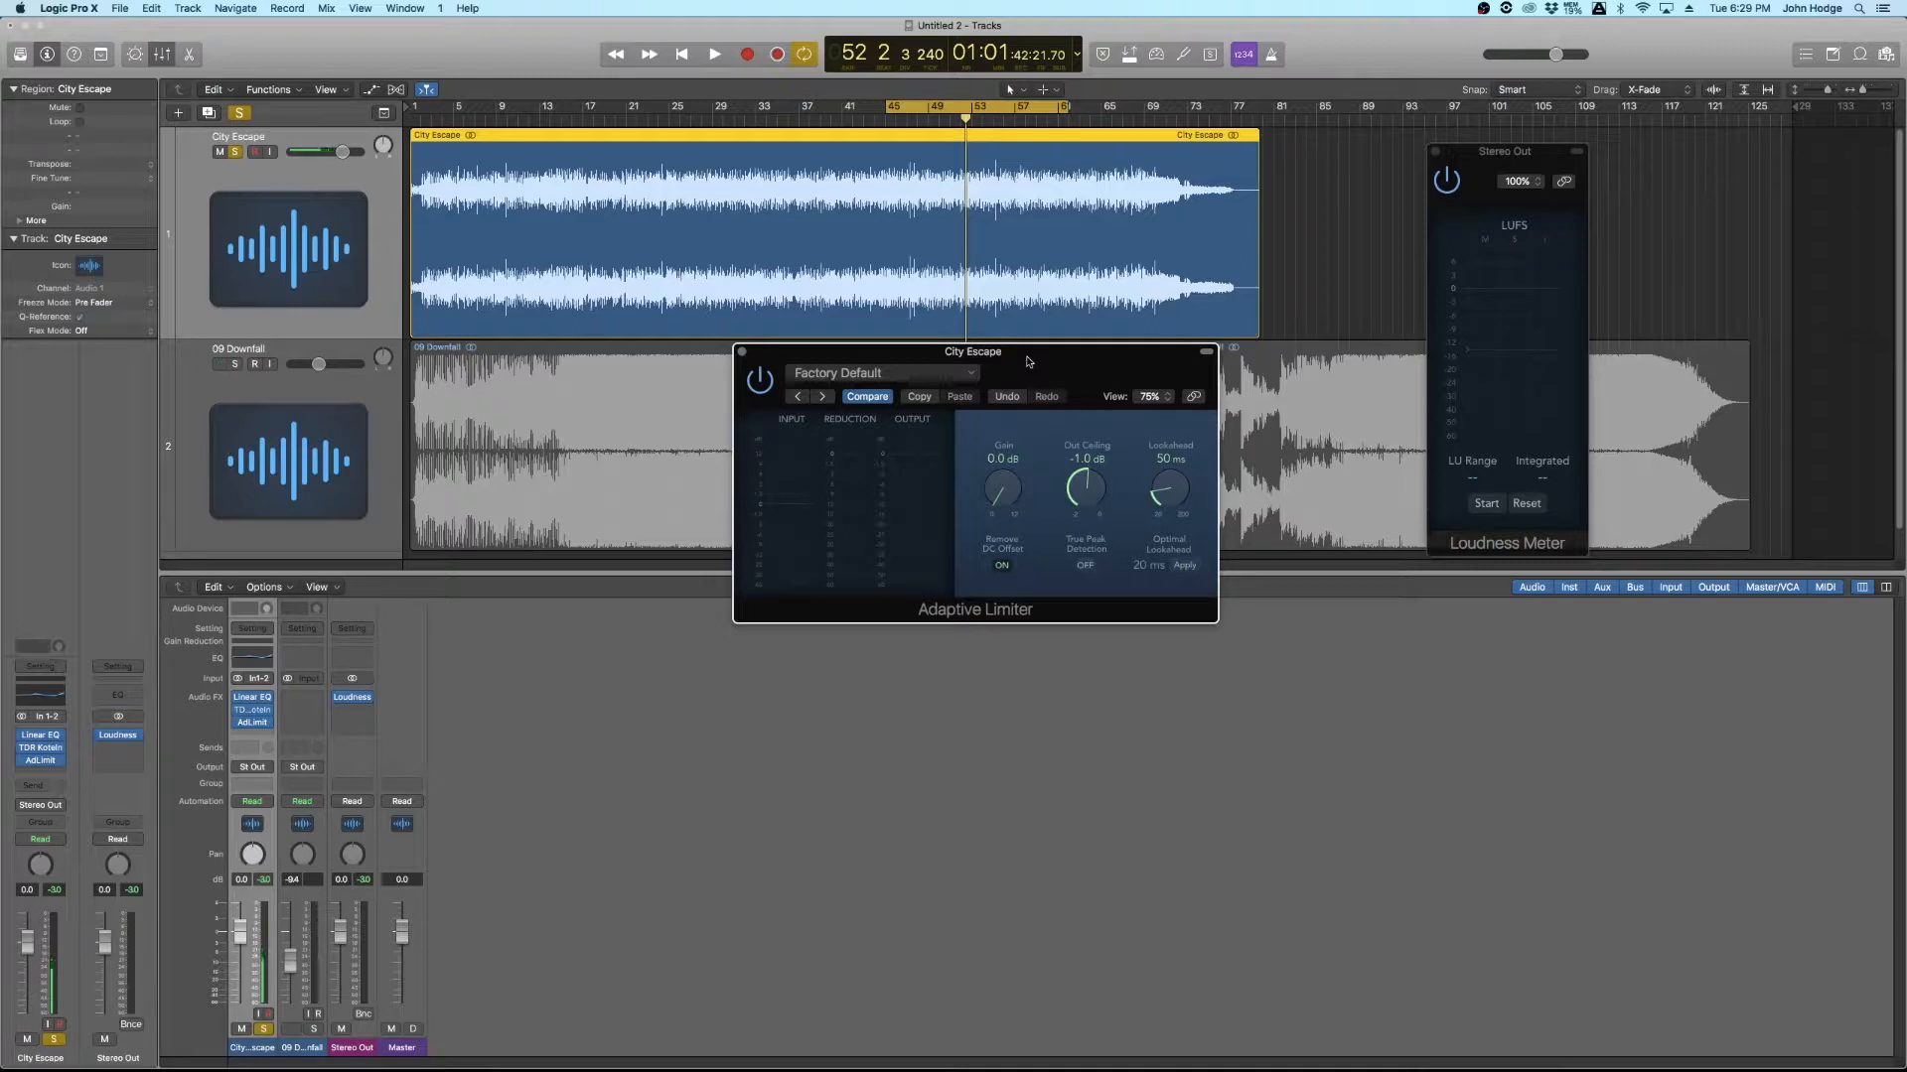
# Step: Raise the Adaptive Limiter's gain to 7.5 dB during playback, and start the integrated loudness measurement
pyautogui.press('space')
pyautogui.moveTo(1013, 419); pyautogui.dragTo(1016, 345)
pyautogui.click(1487, 503)
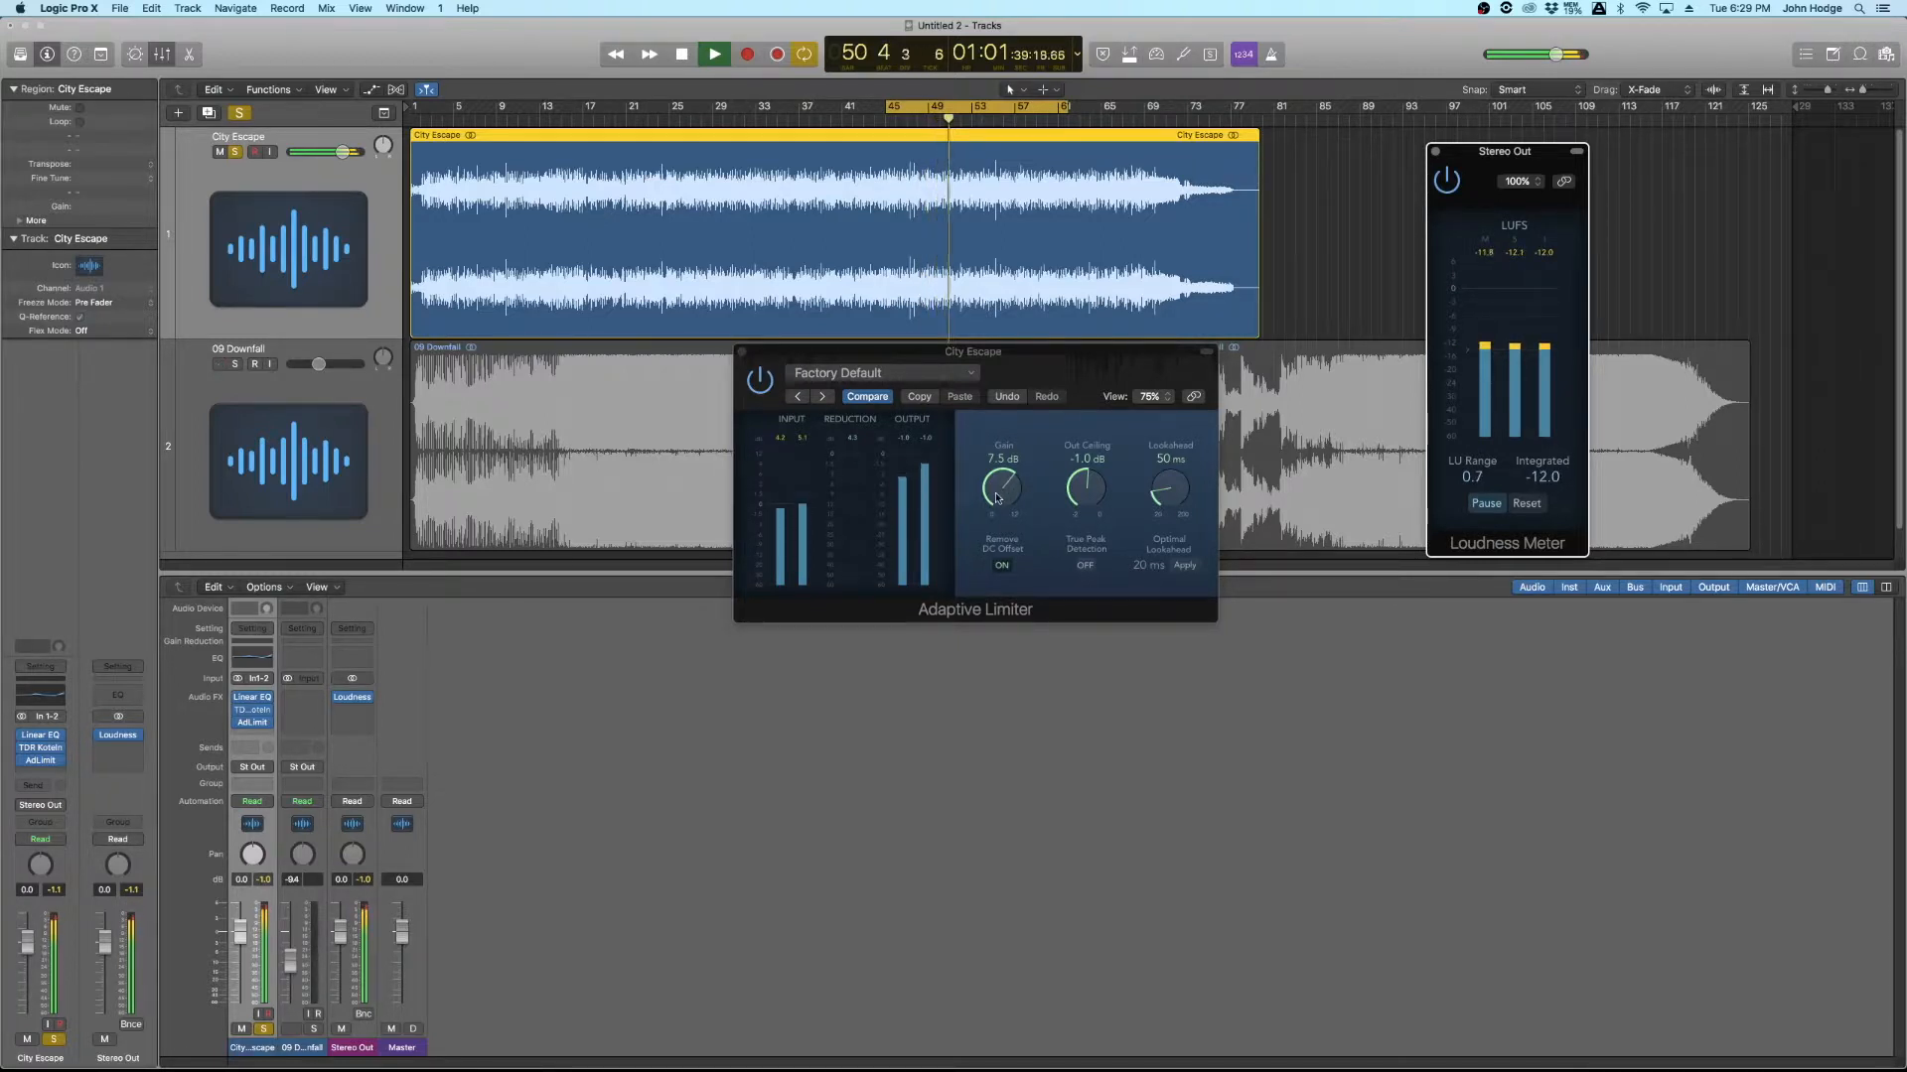
# Step: Adjust the Adaptive Limiter's gain to 9.0 dB while the loop plays, and stop playback
pyautogui.moveTo(997, 498); pyautogui.dragTo(1005, 499)
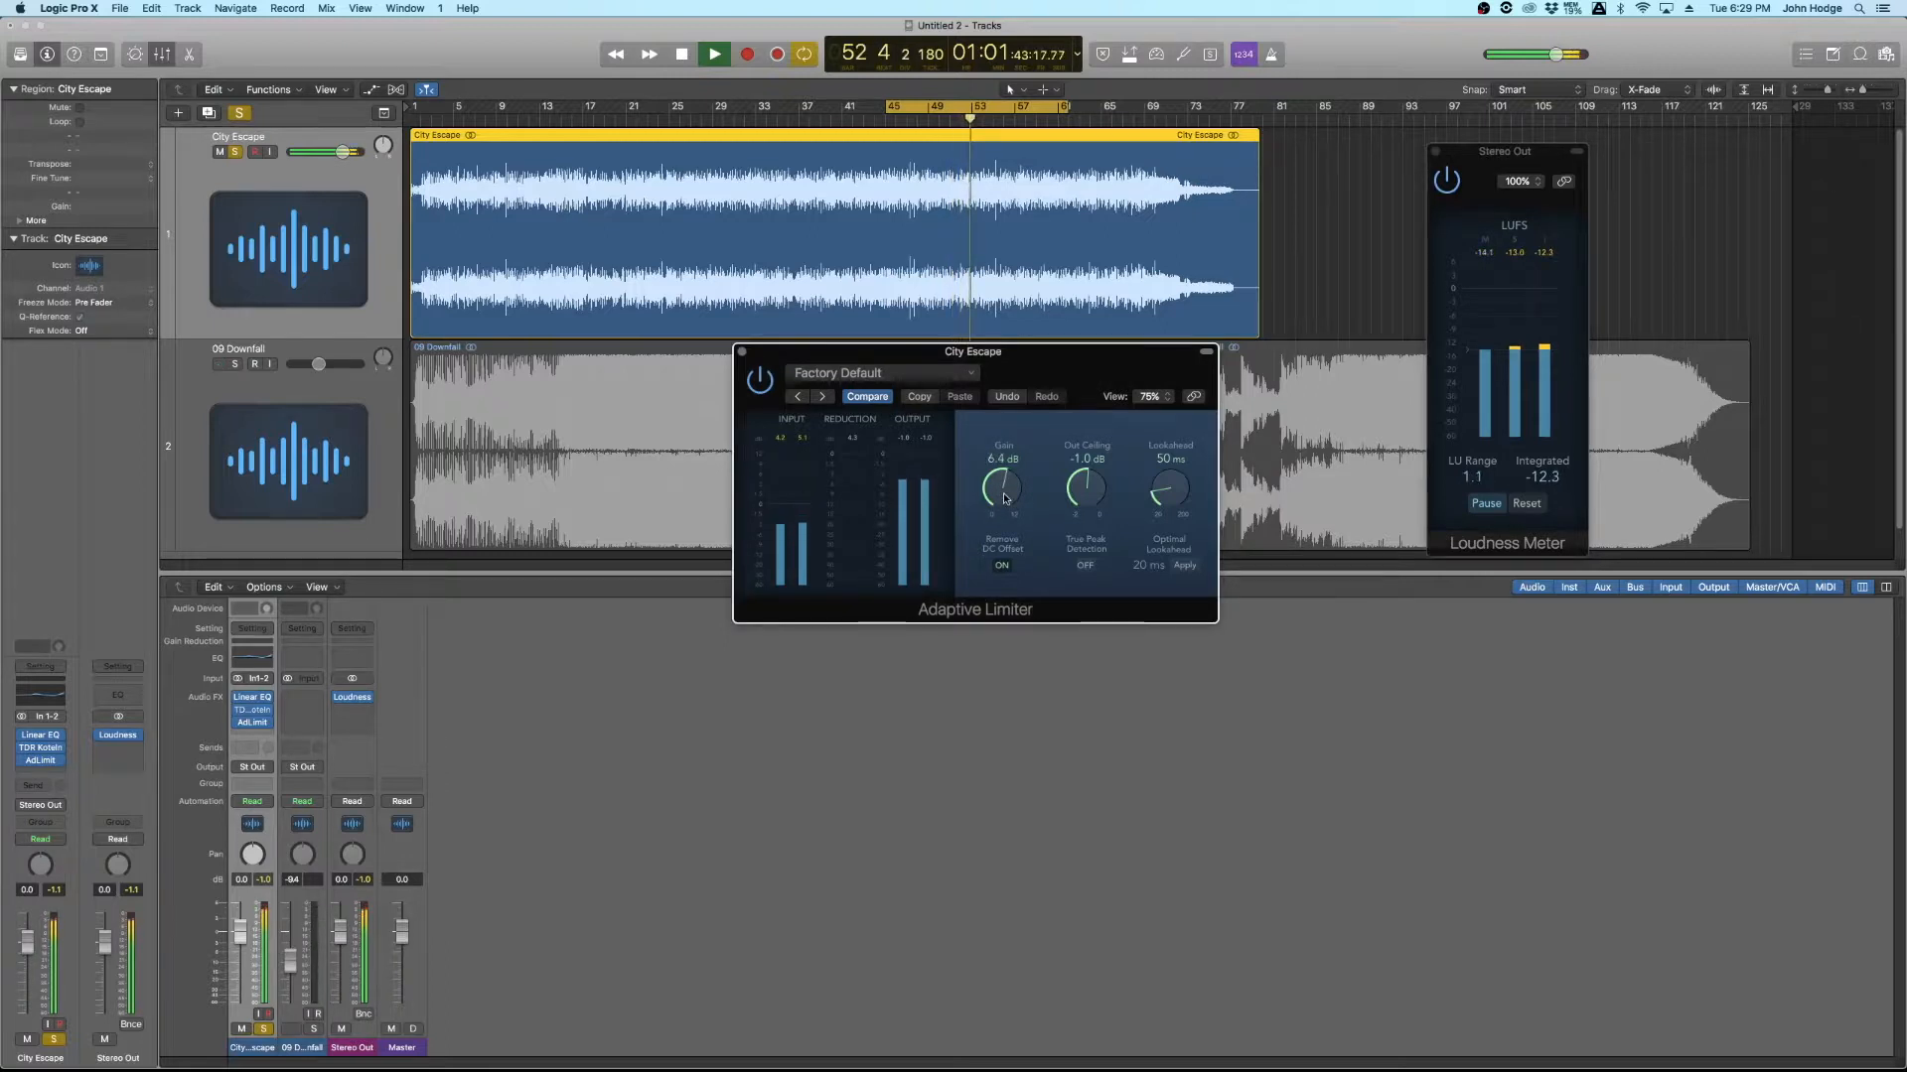
pyautogui.moveTo(1005, 498); pyautogui.dragTo(1014, 445)
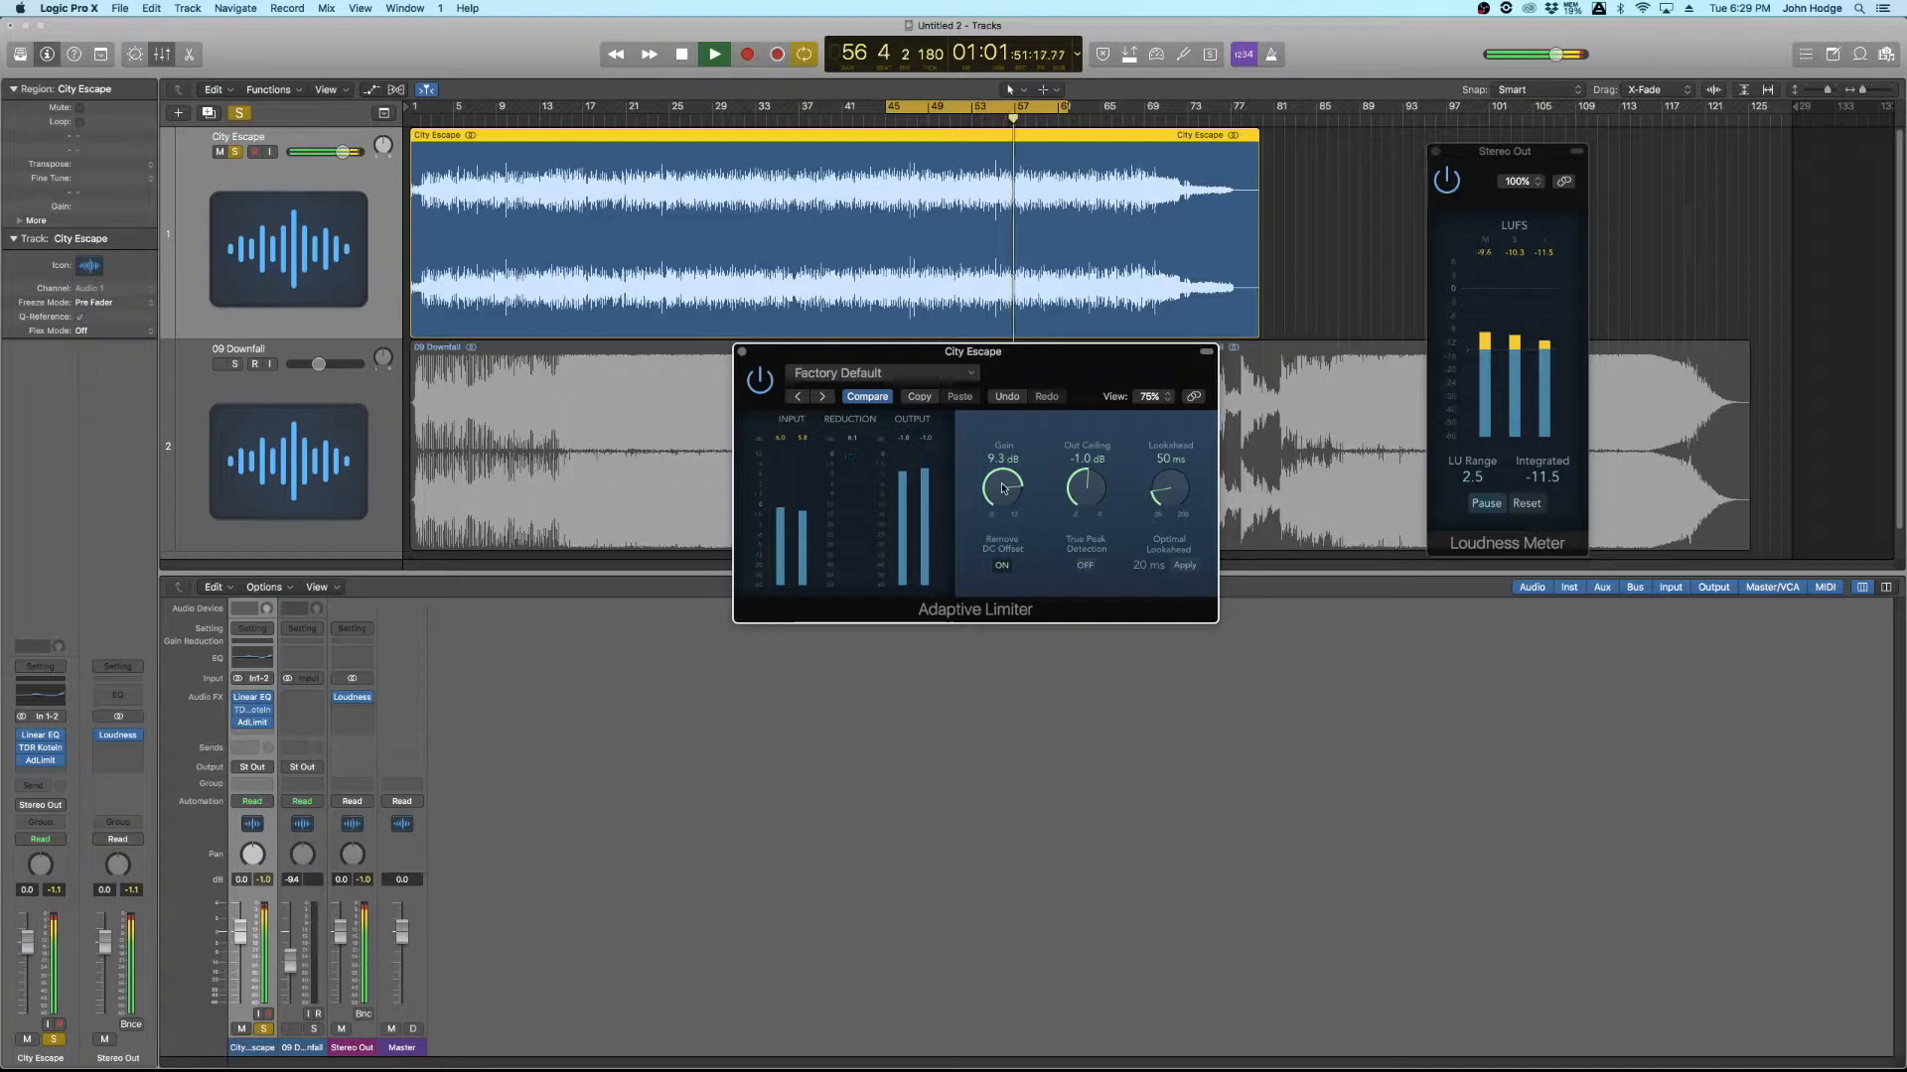
pyautogui.moveTo(1003, 487); pyautogui.dragTo(1003, 492)
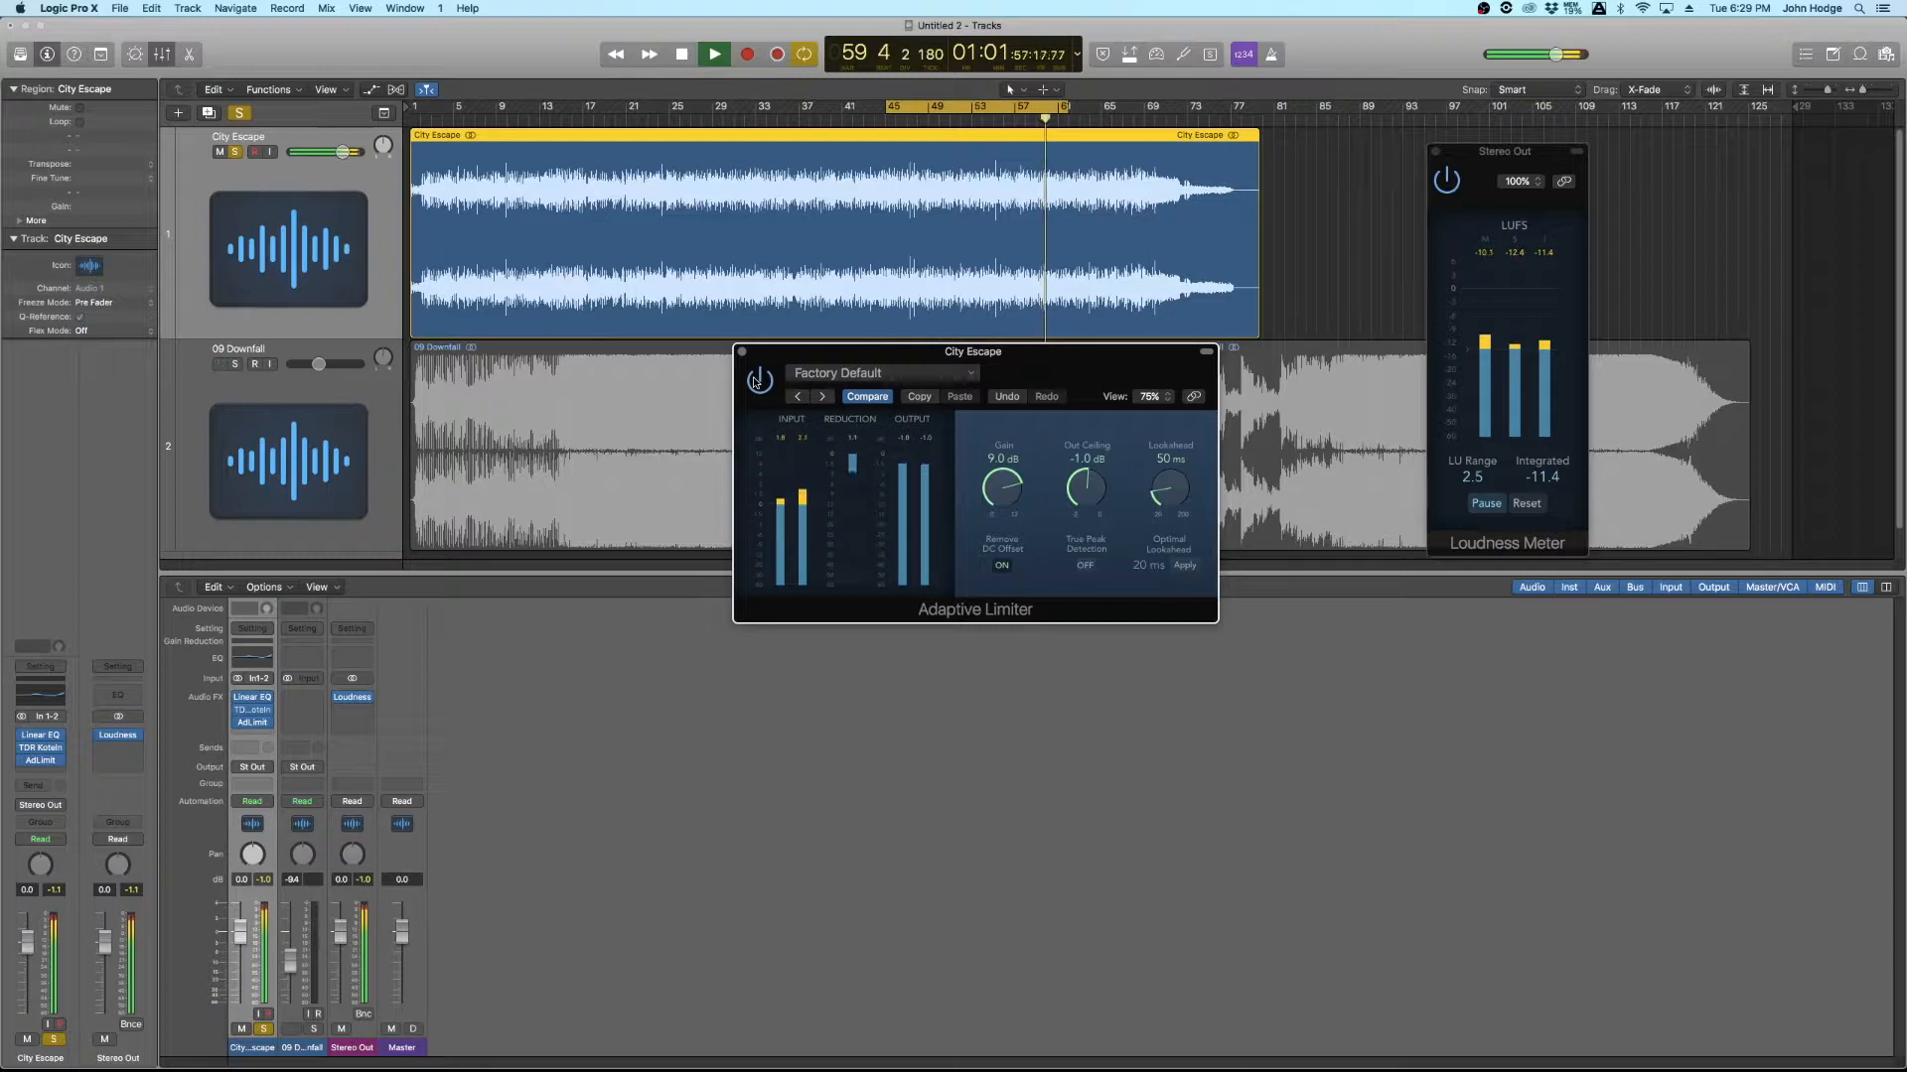
pyautogui.press('space')
# Step: Turn off cycle mode and play City Escape from bar 13 to check its integrated loudness
pyautogui.click(973, 110)
pyautogui.click(563, 122)
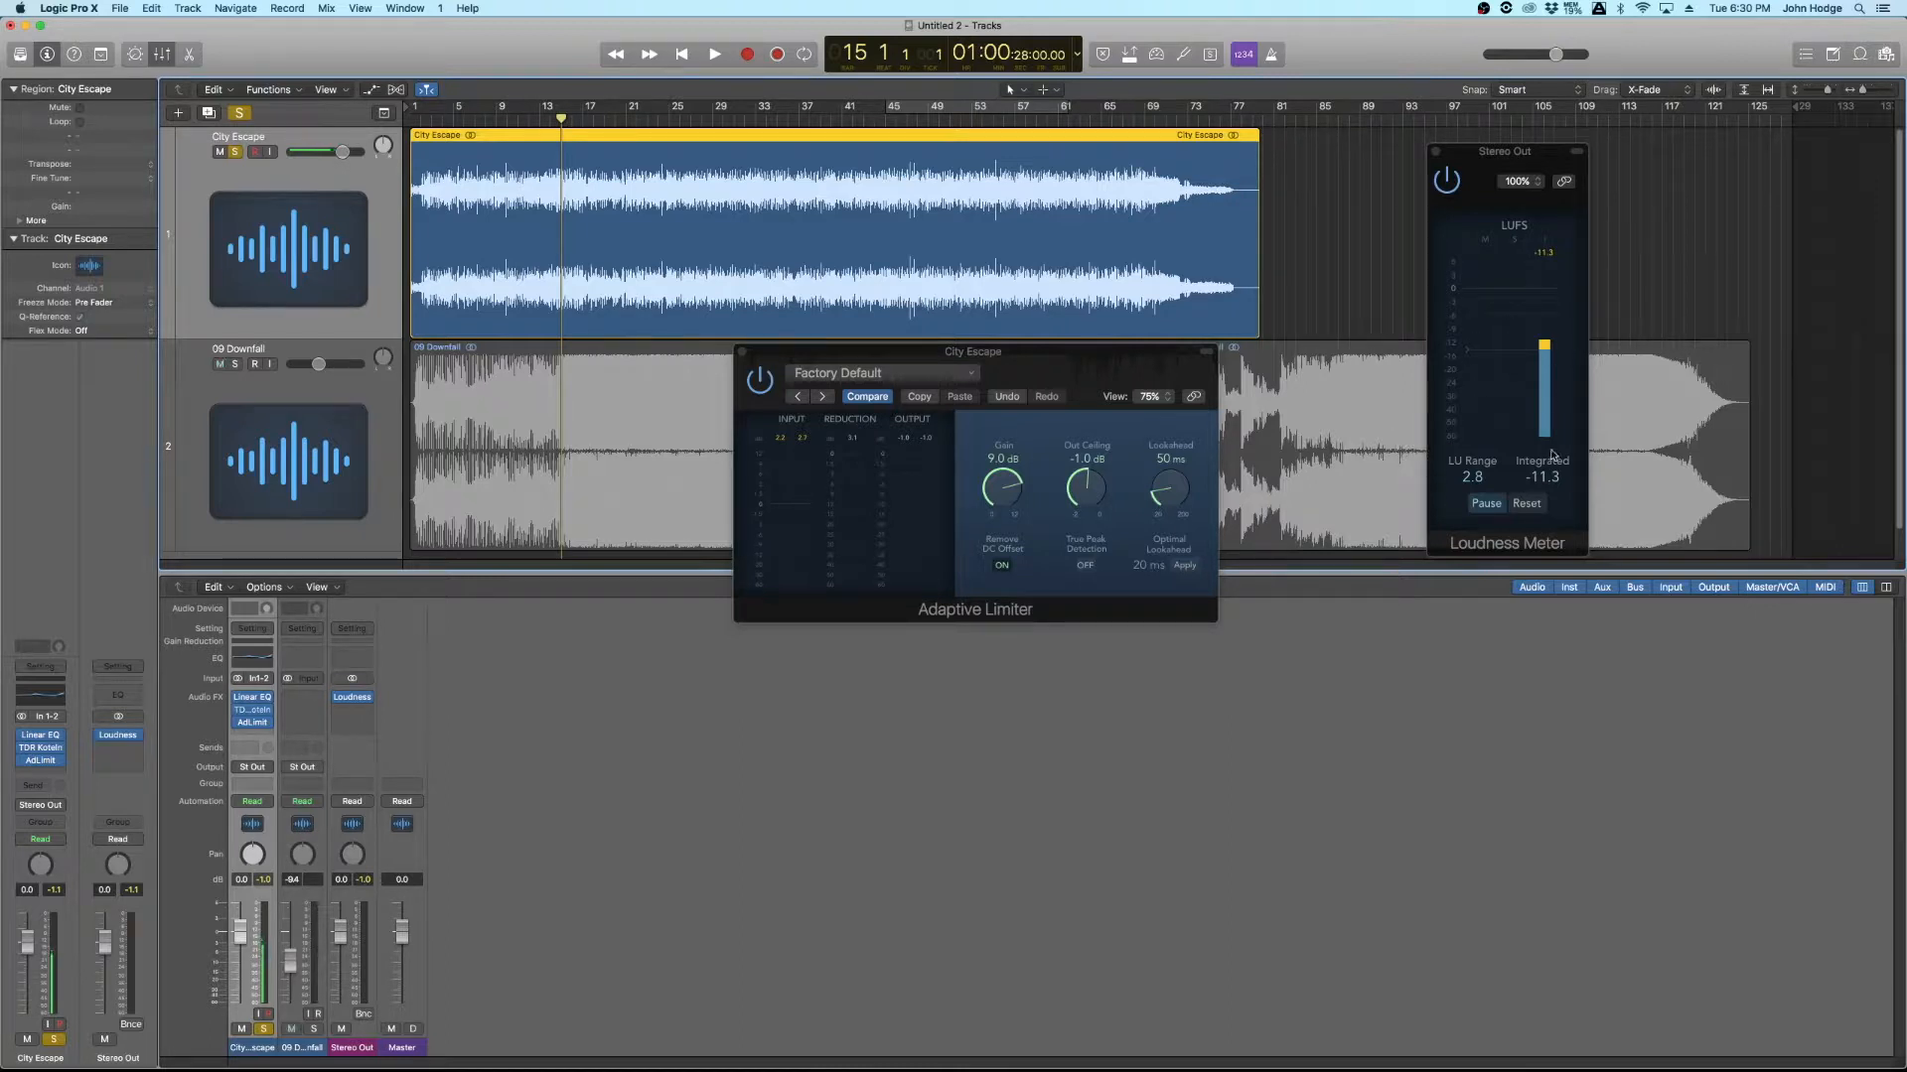
pyautogui.click(539, 123)
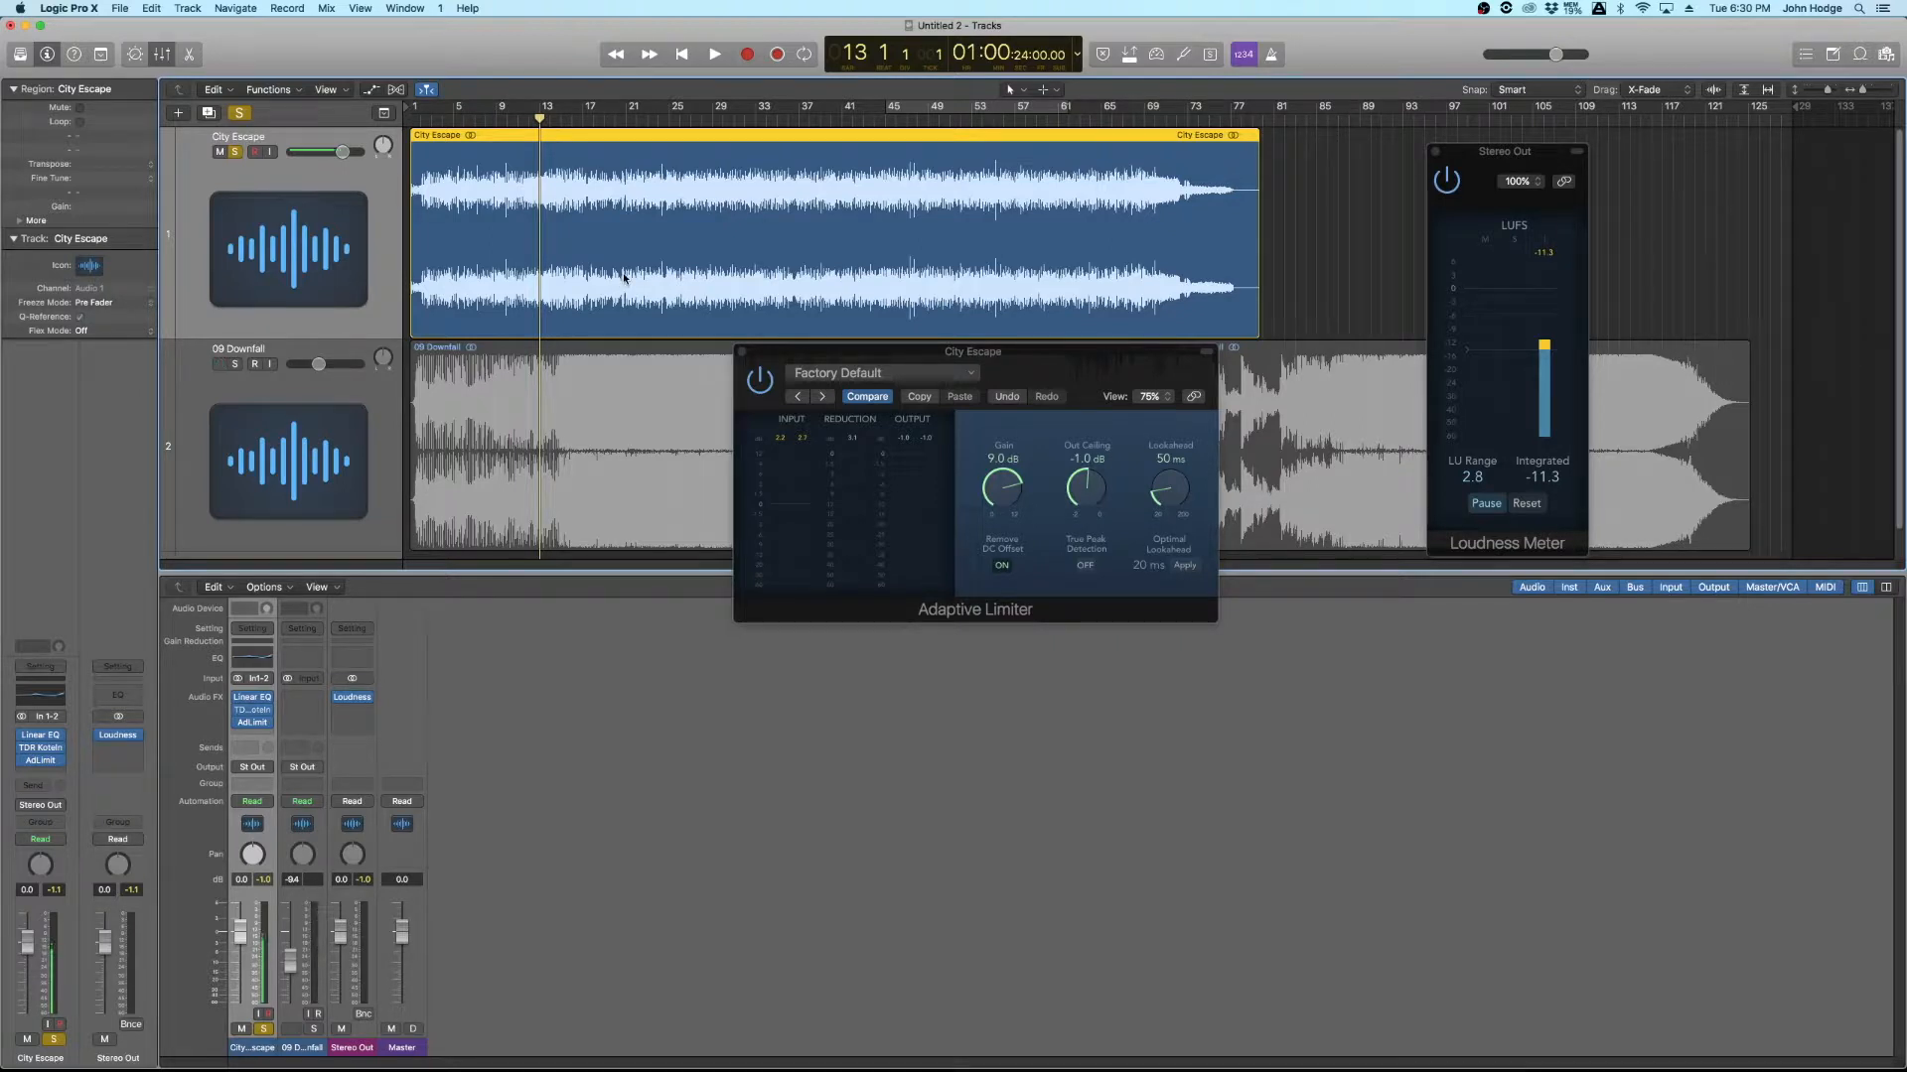
pyautogui.press('space')
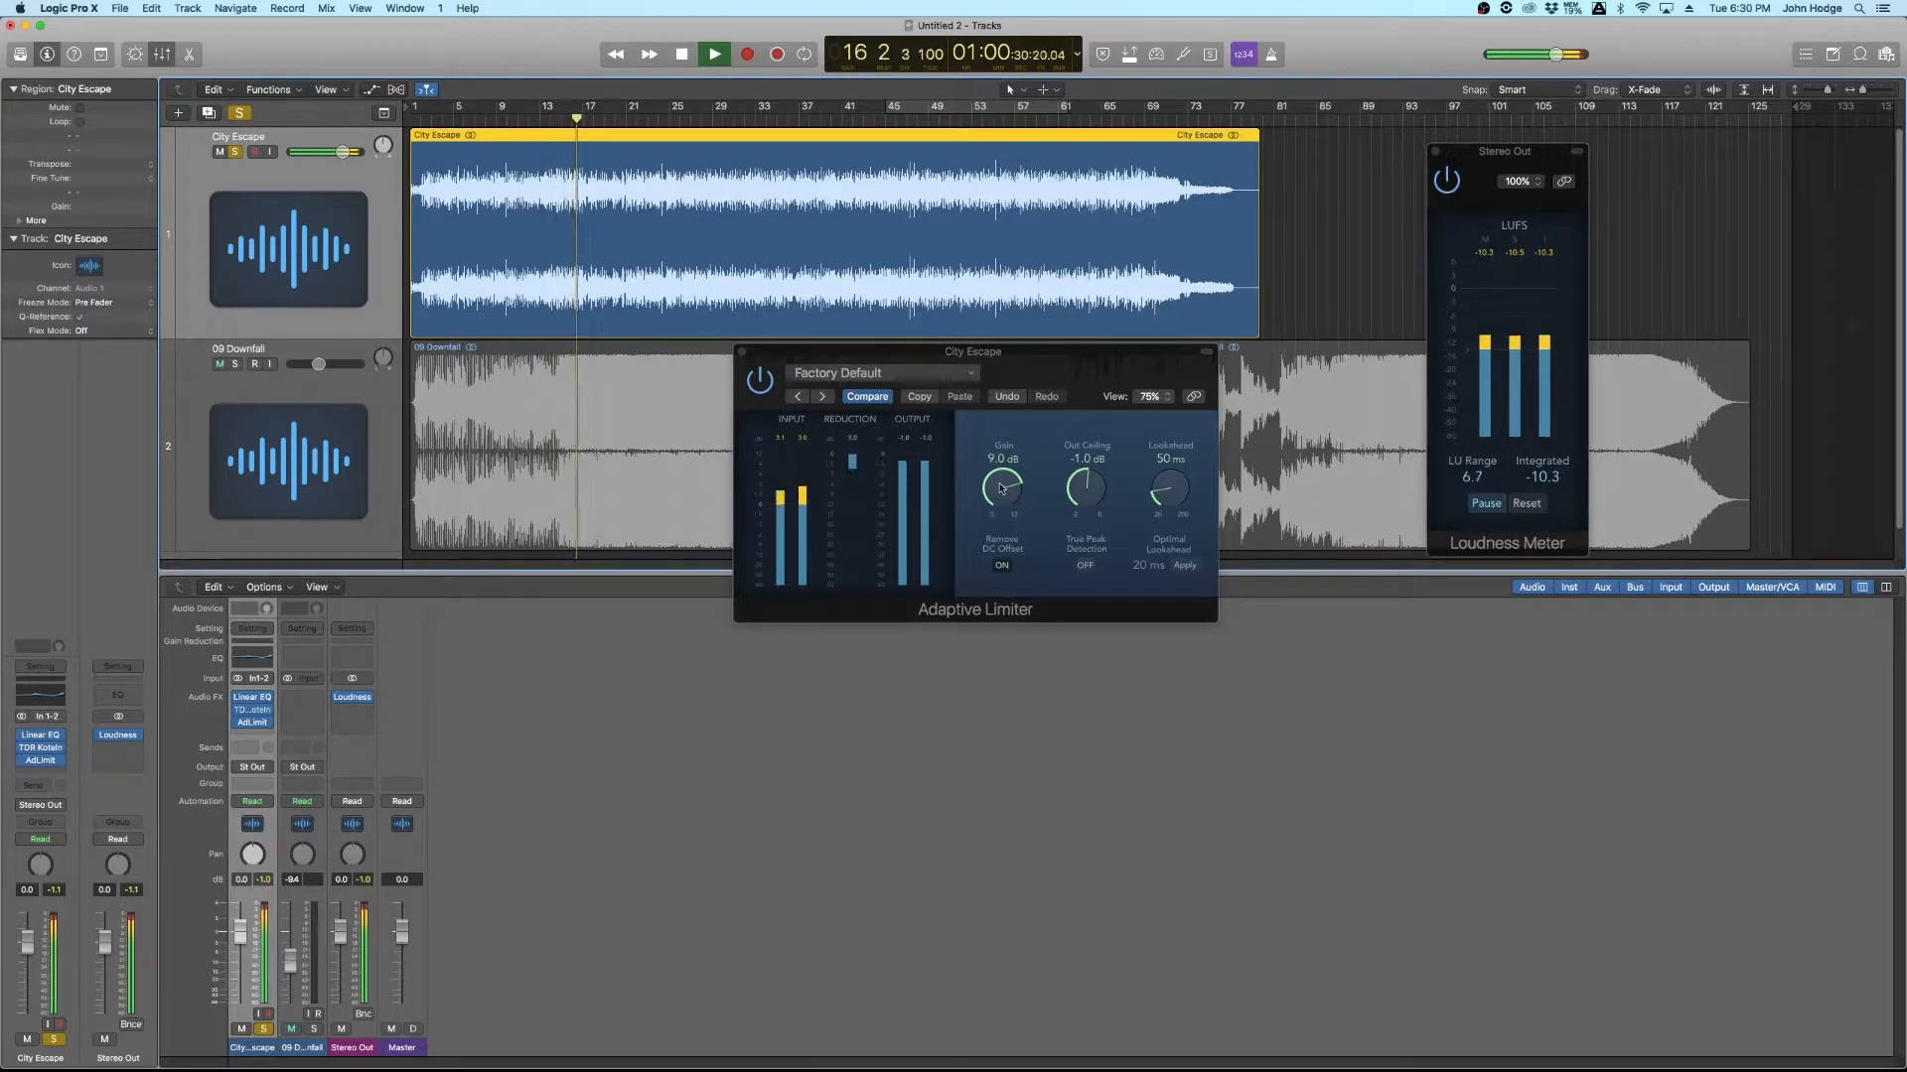
pyautogui.press('space')
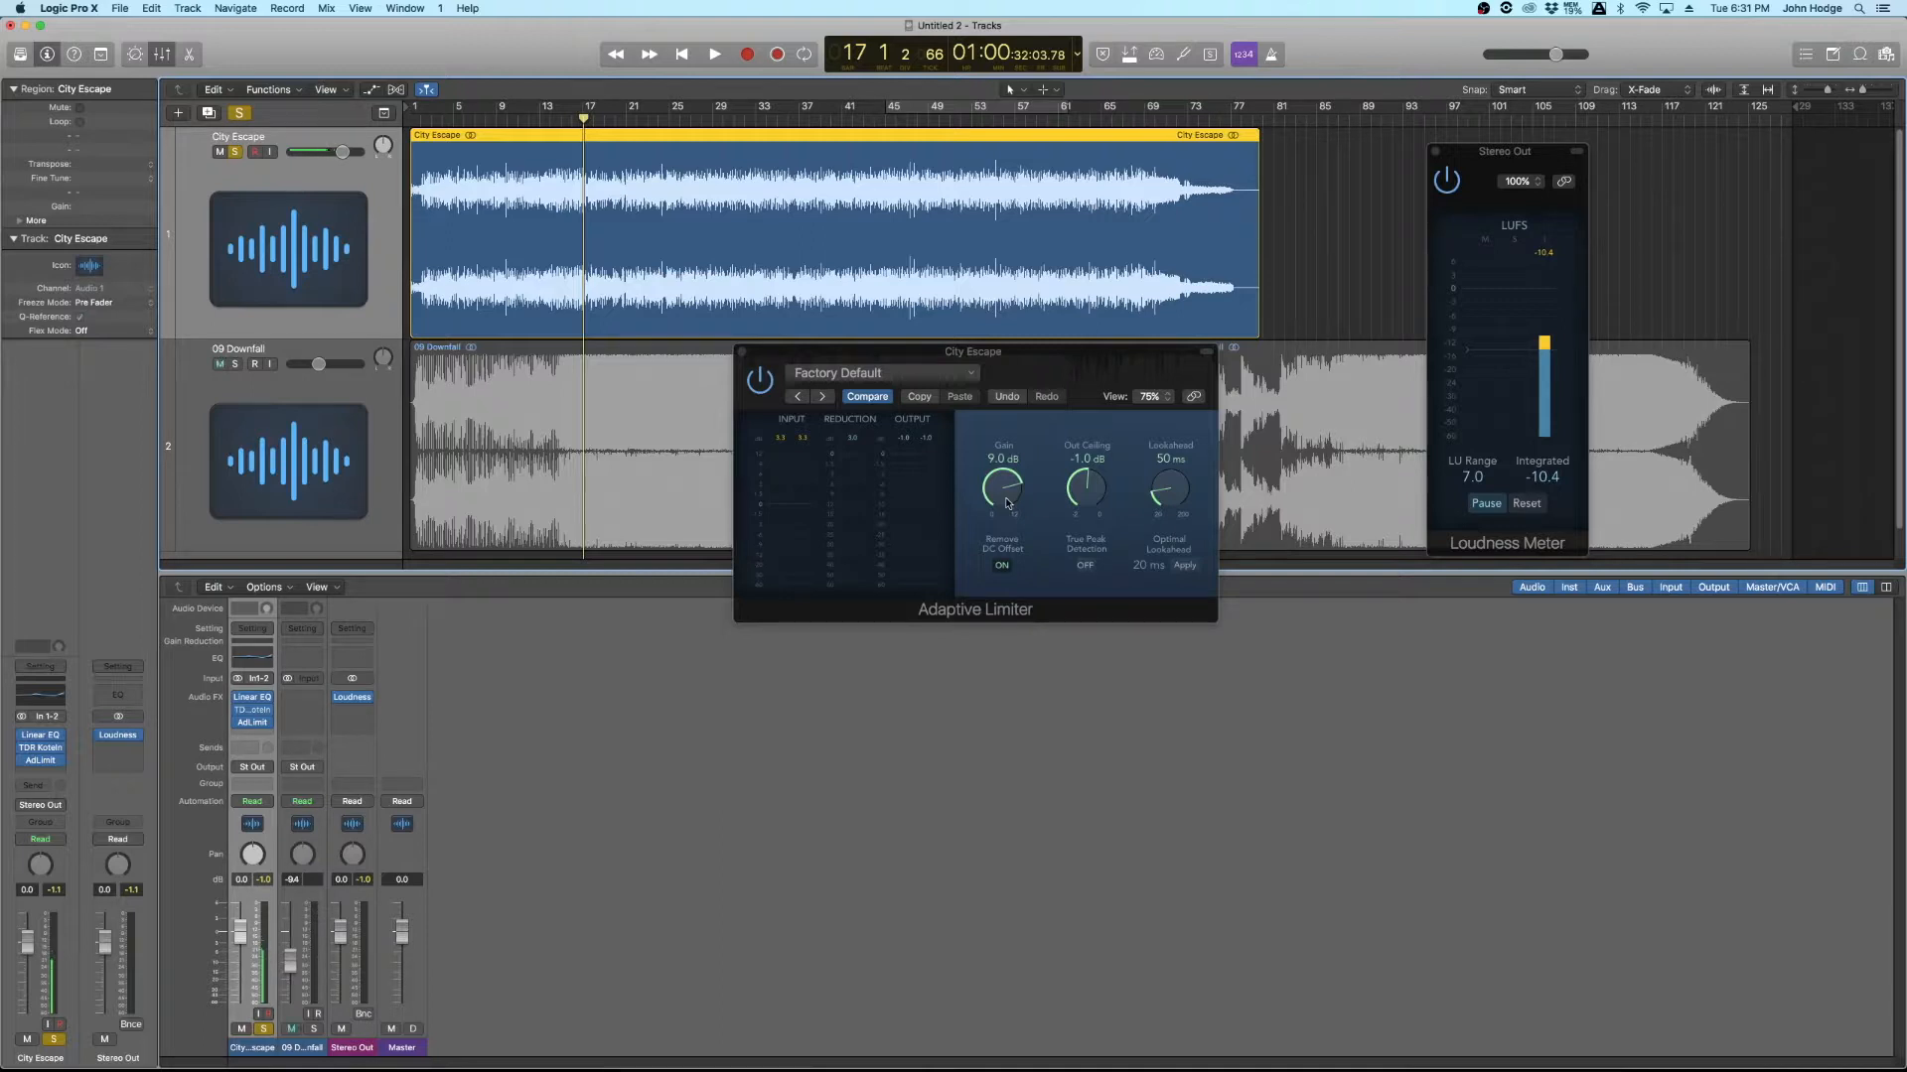
# Step: Raise the Adaptive Limiter's gain to 12.0 dB during playback, and replay the passage from bar 17 to hear the heavier limiting
pyautogui.press('space')
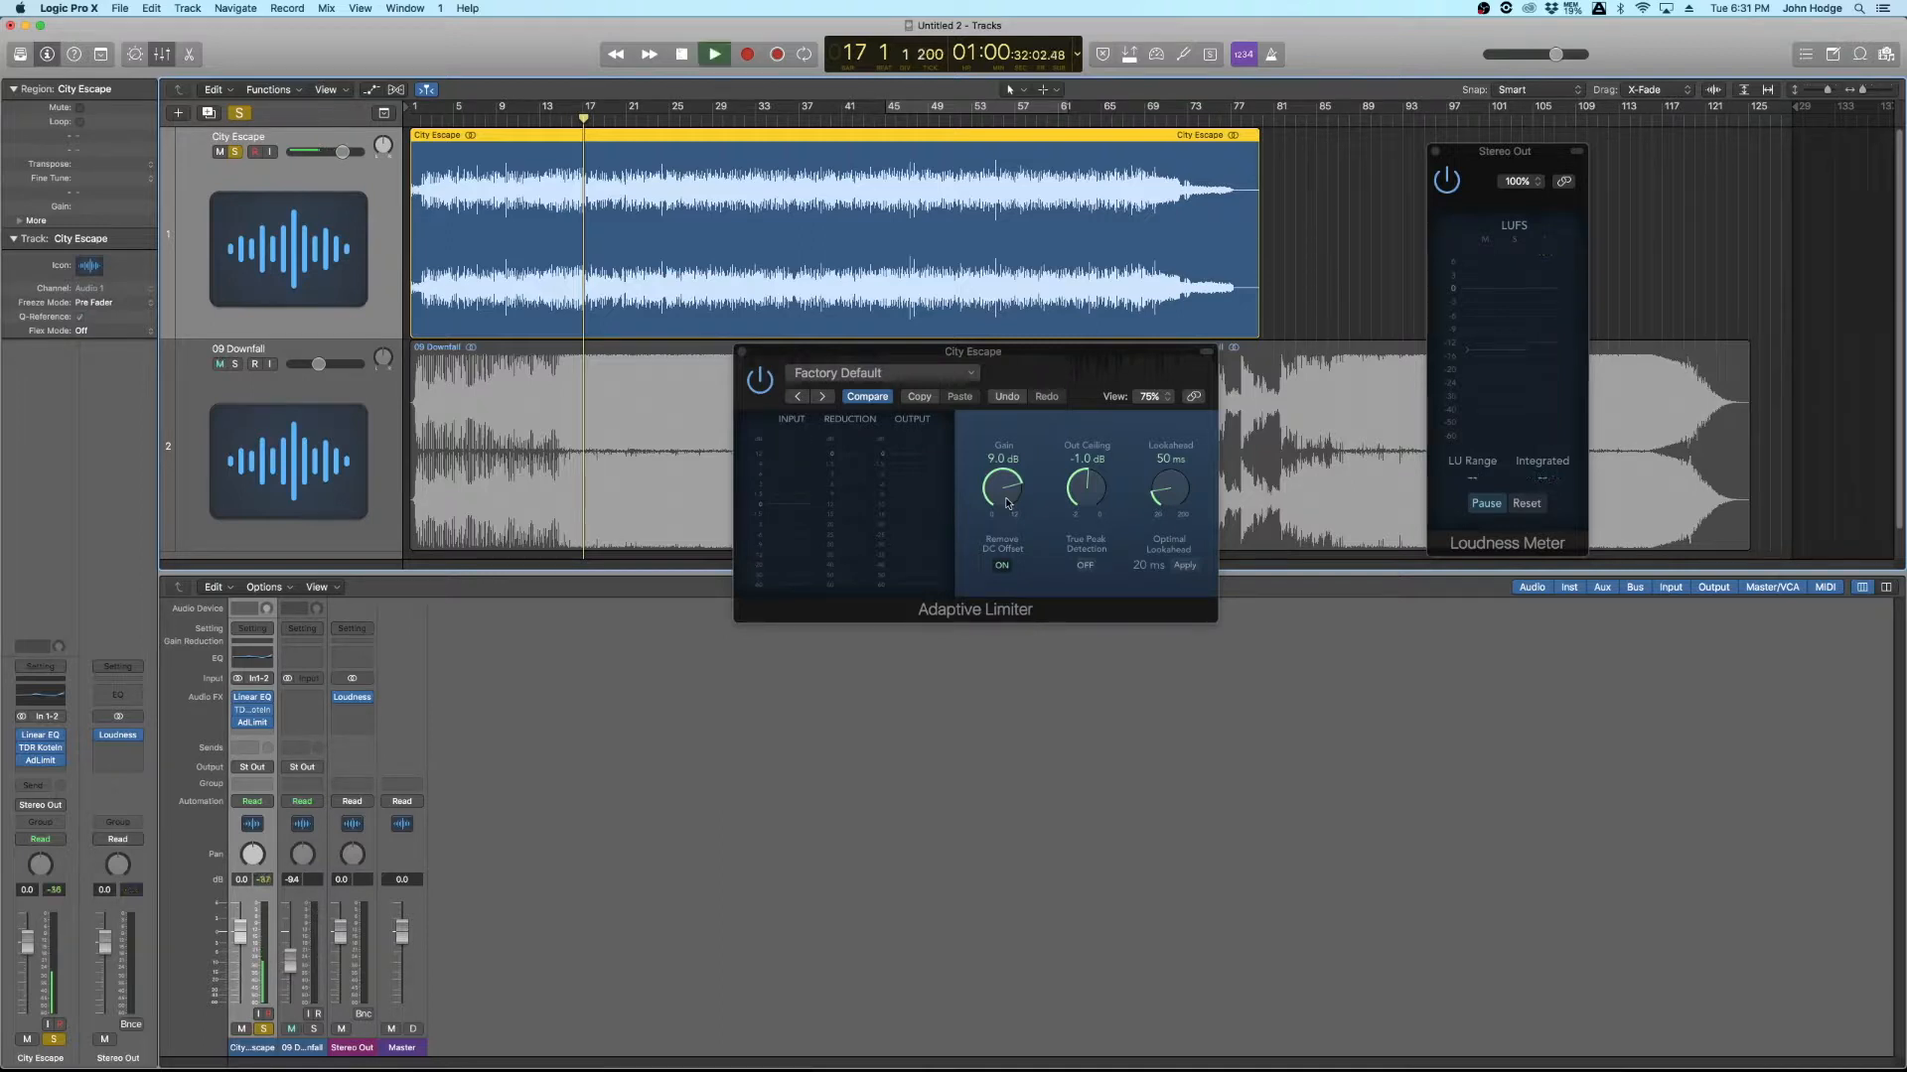
pyautogui.moveTo(1008, 503); pyautogui.dragTo(987, 488)
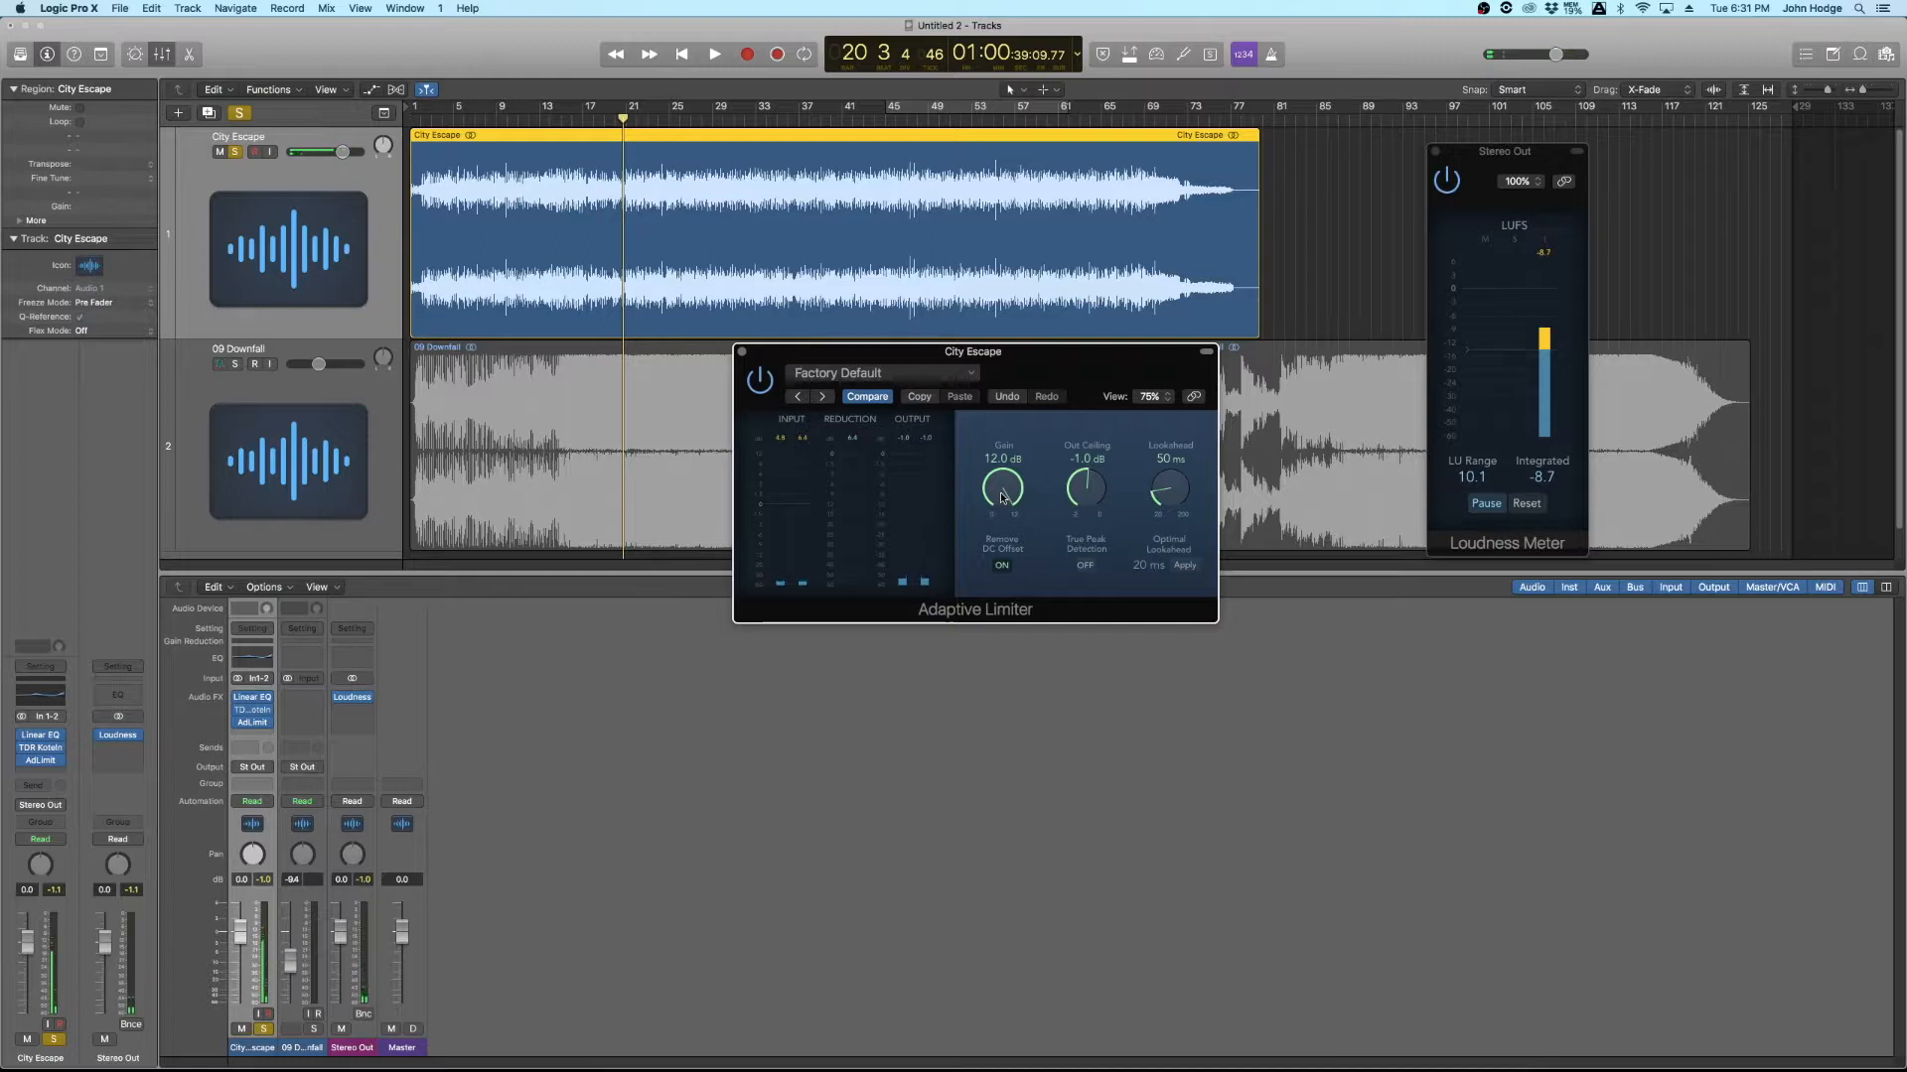
pyautogui.click(584, 121)
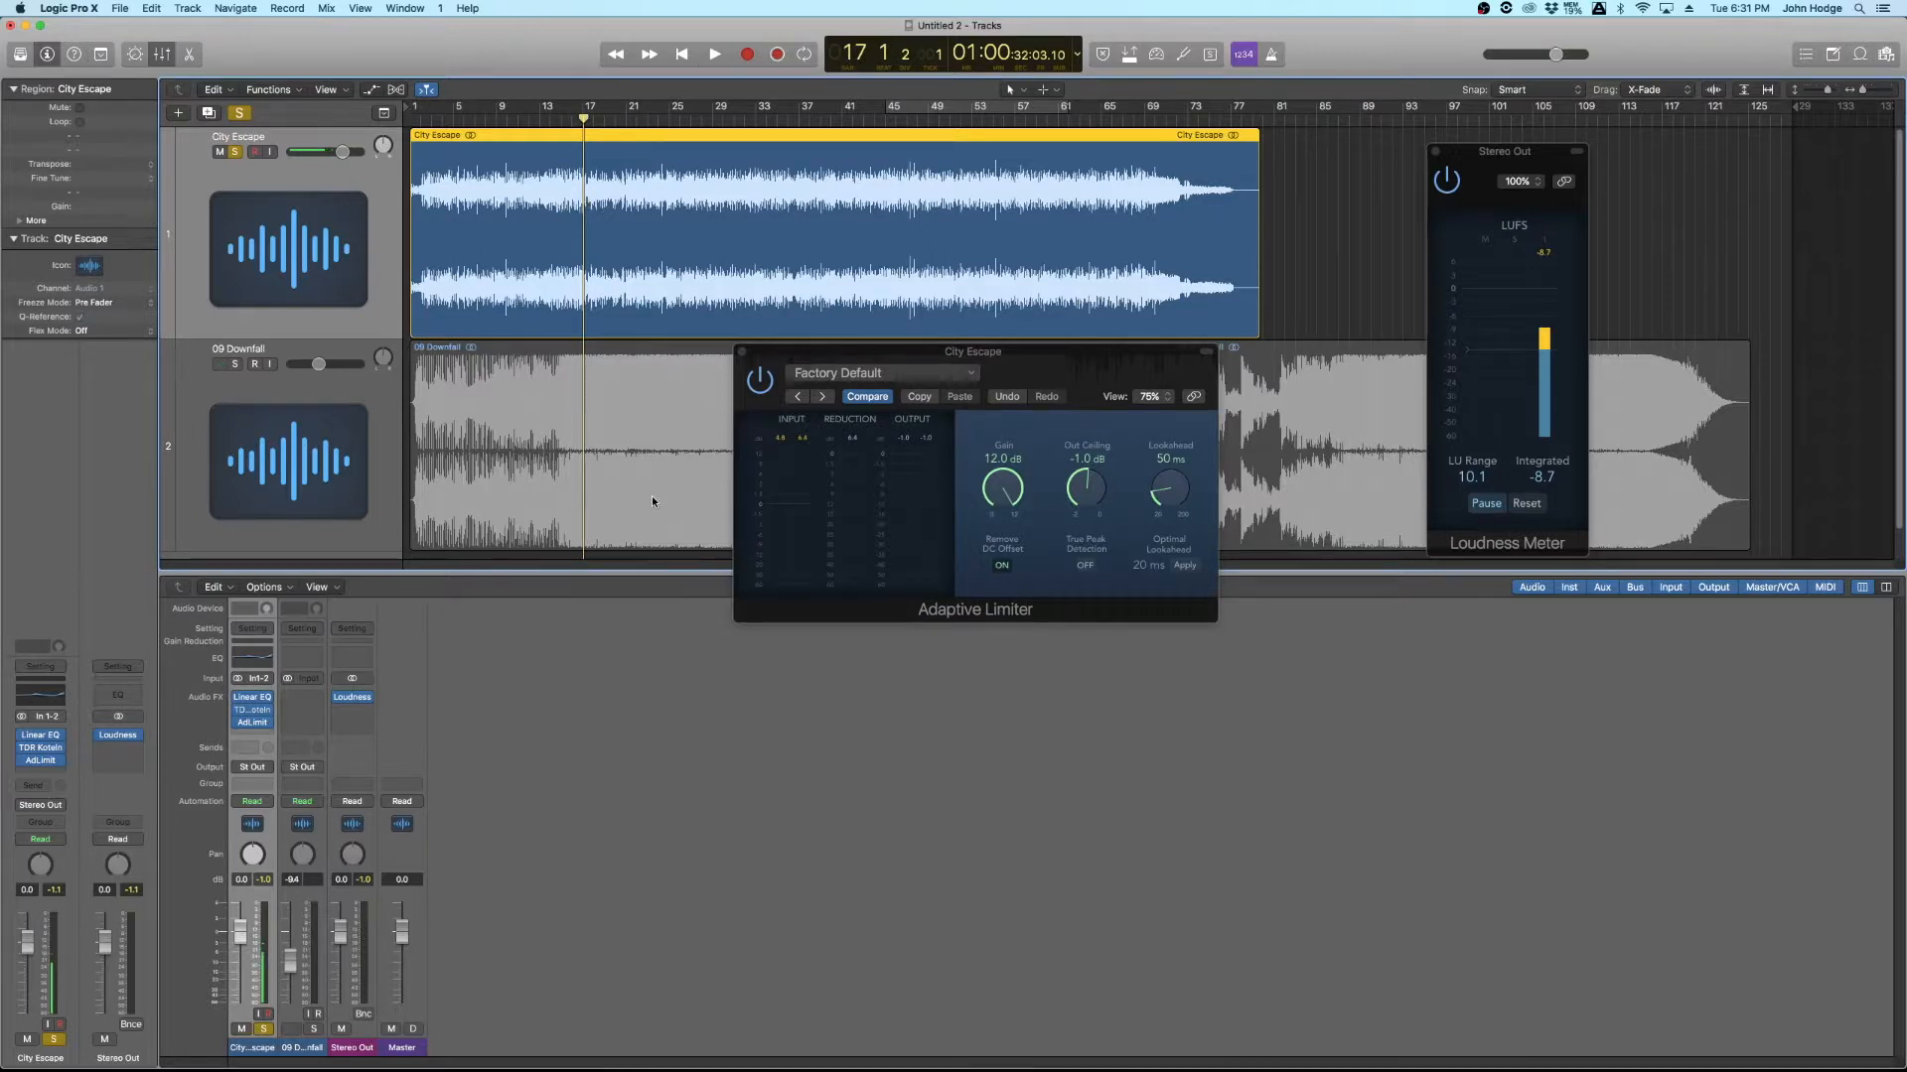
pyautogui.press('space')
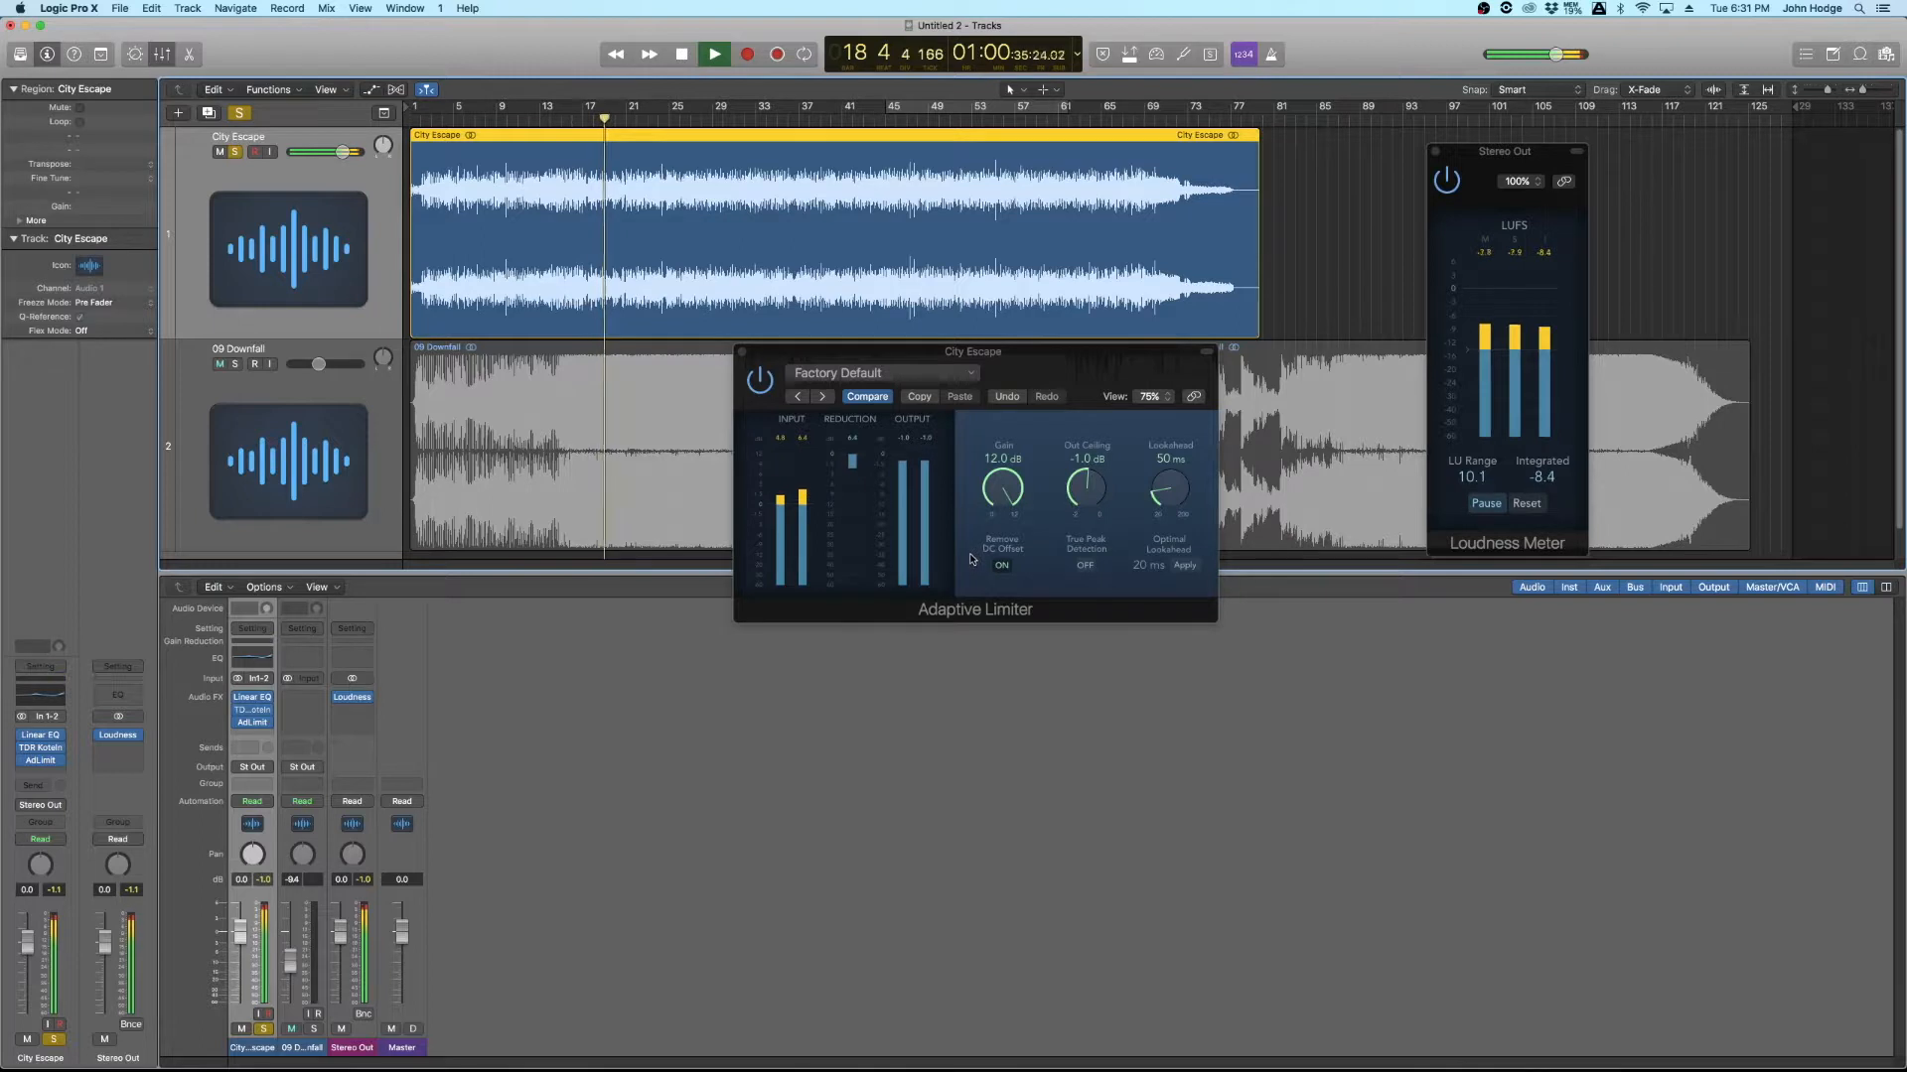
pyautogui.press('space')
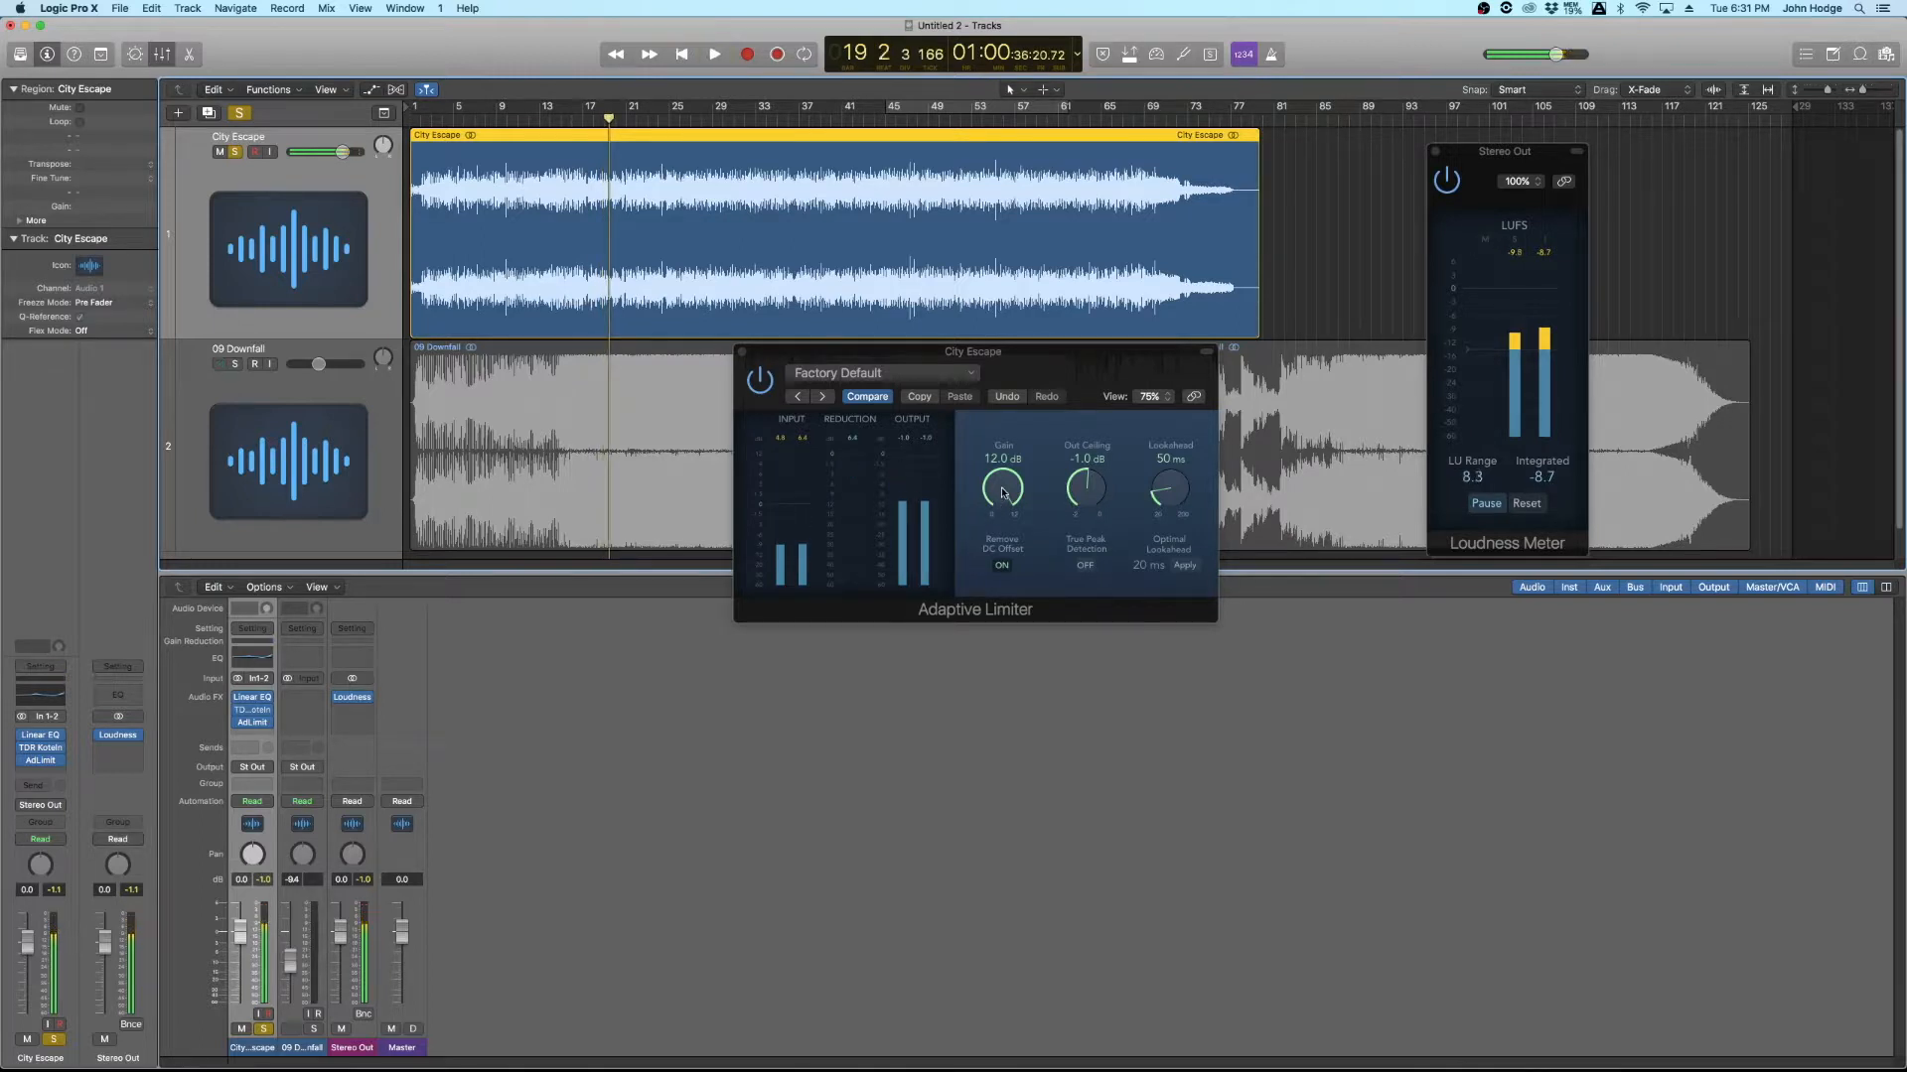
# Step: Lower the Adaptive Limiter's gain to 9.3 dB, checking it during playback, and reset the loudness measurement
pyautogui.moveTo(1003, 492); pyautogui.dragTo(1012, 541)
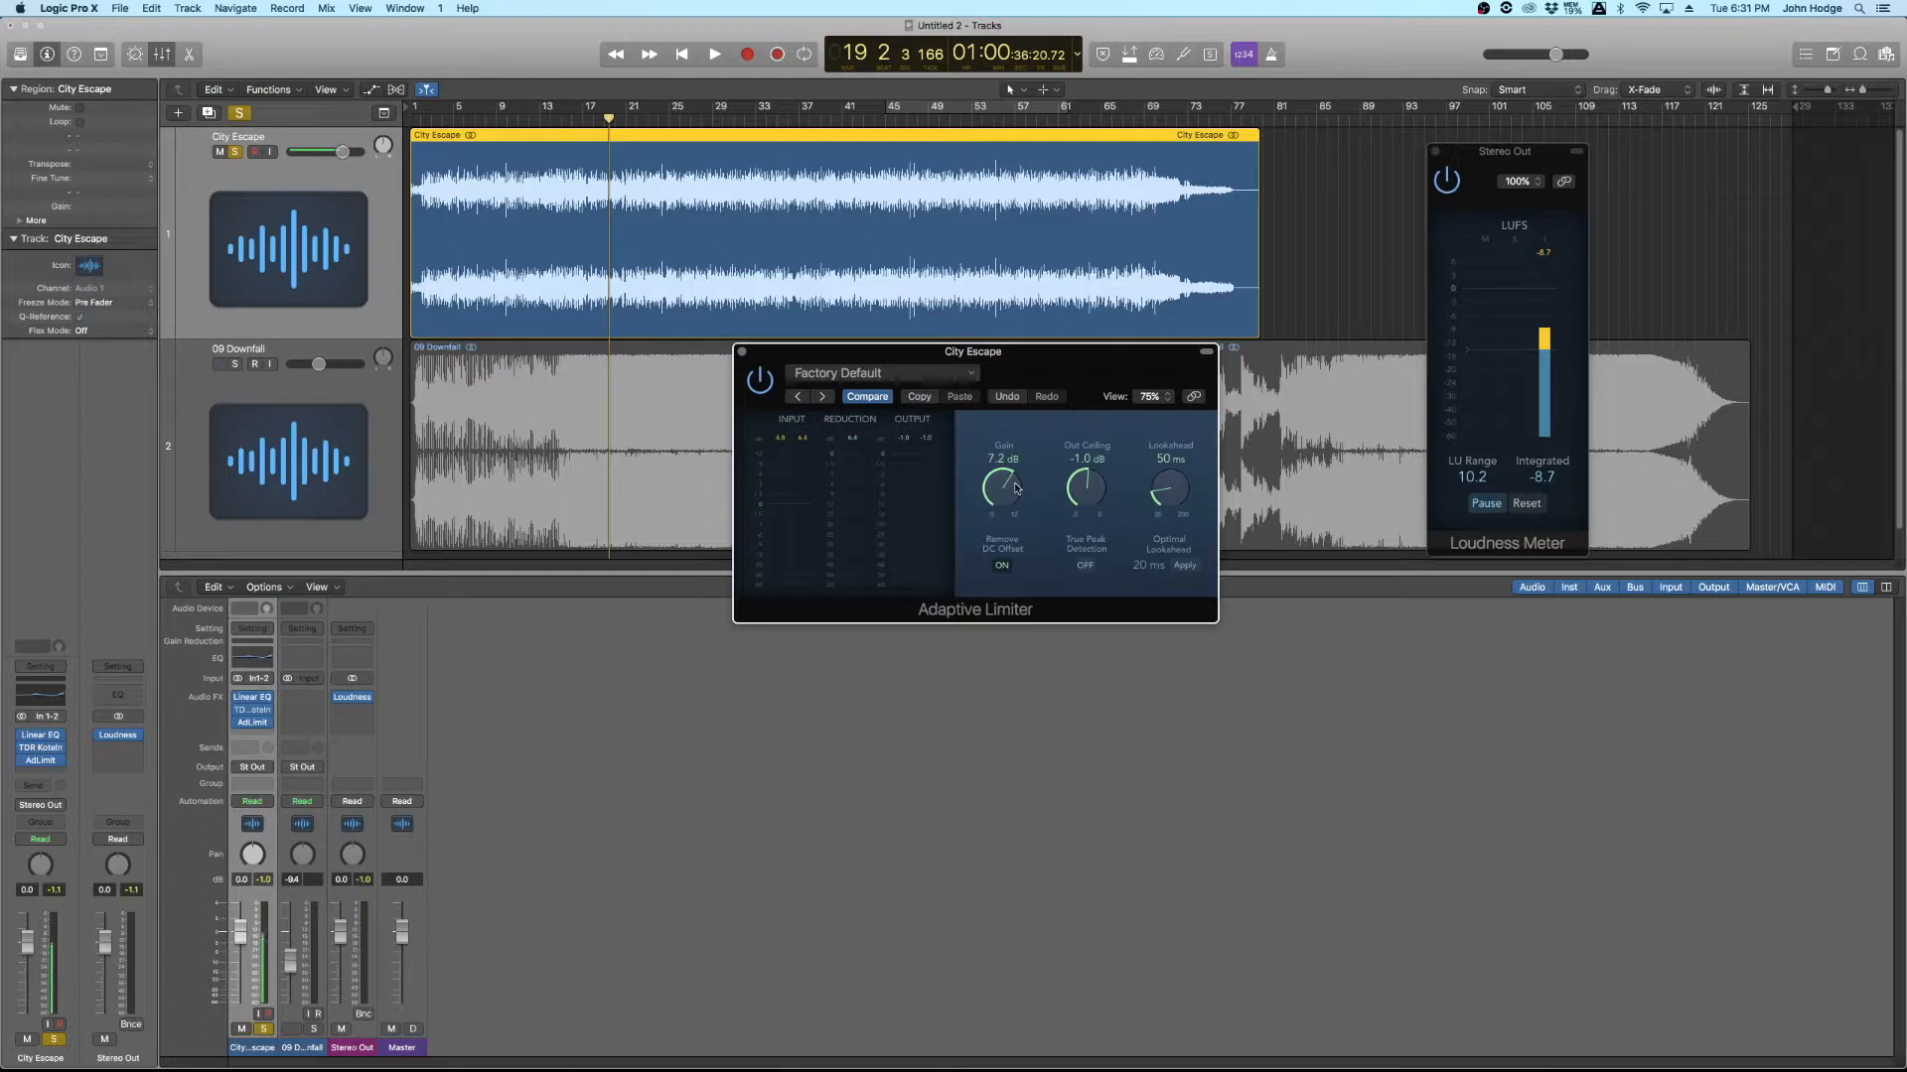
pyautogui.moveTo(1017, 531); pyautogui.dragTo(1017, 504)
pyautogui.moveTo(1015, 464); pyautogui.dragTo(1018, 461)
pyautogui.press('space')
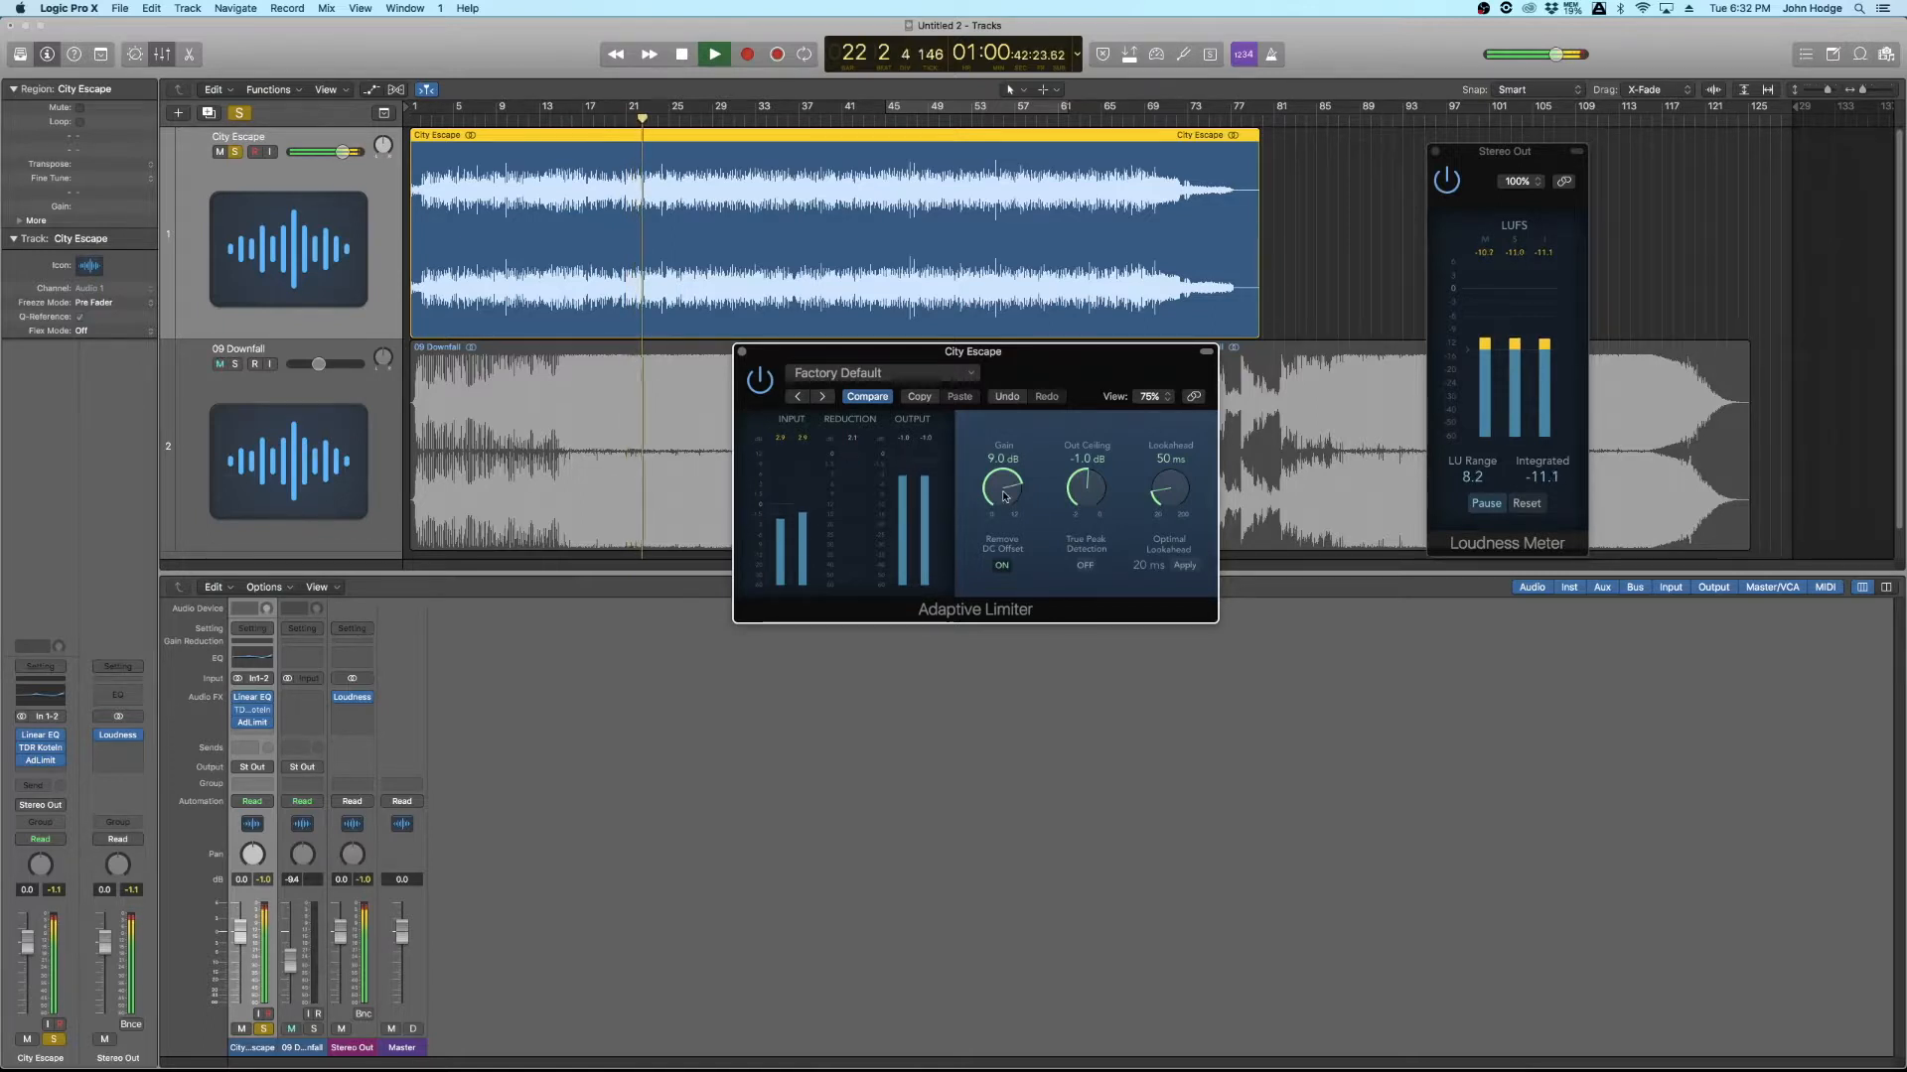
pyautogui.moveTo(1004, 496); pyautogui.dragTo(1011, 489)
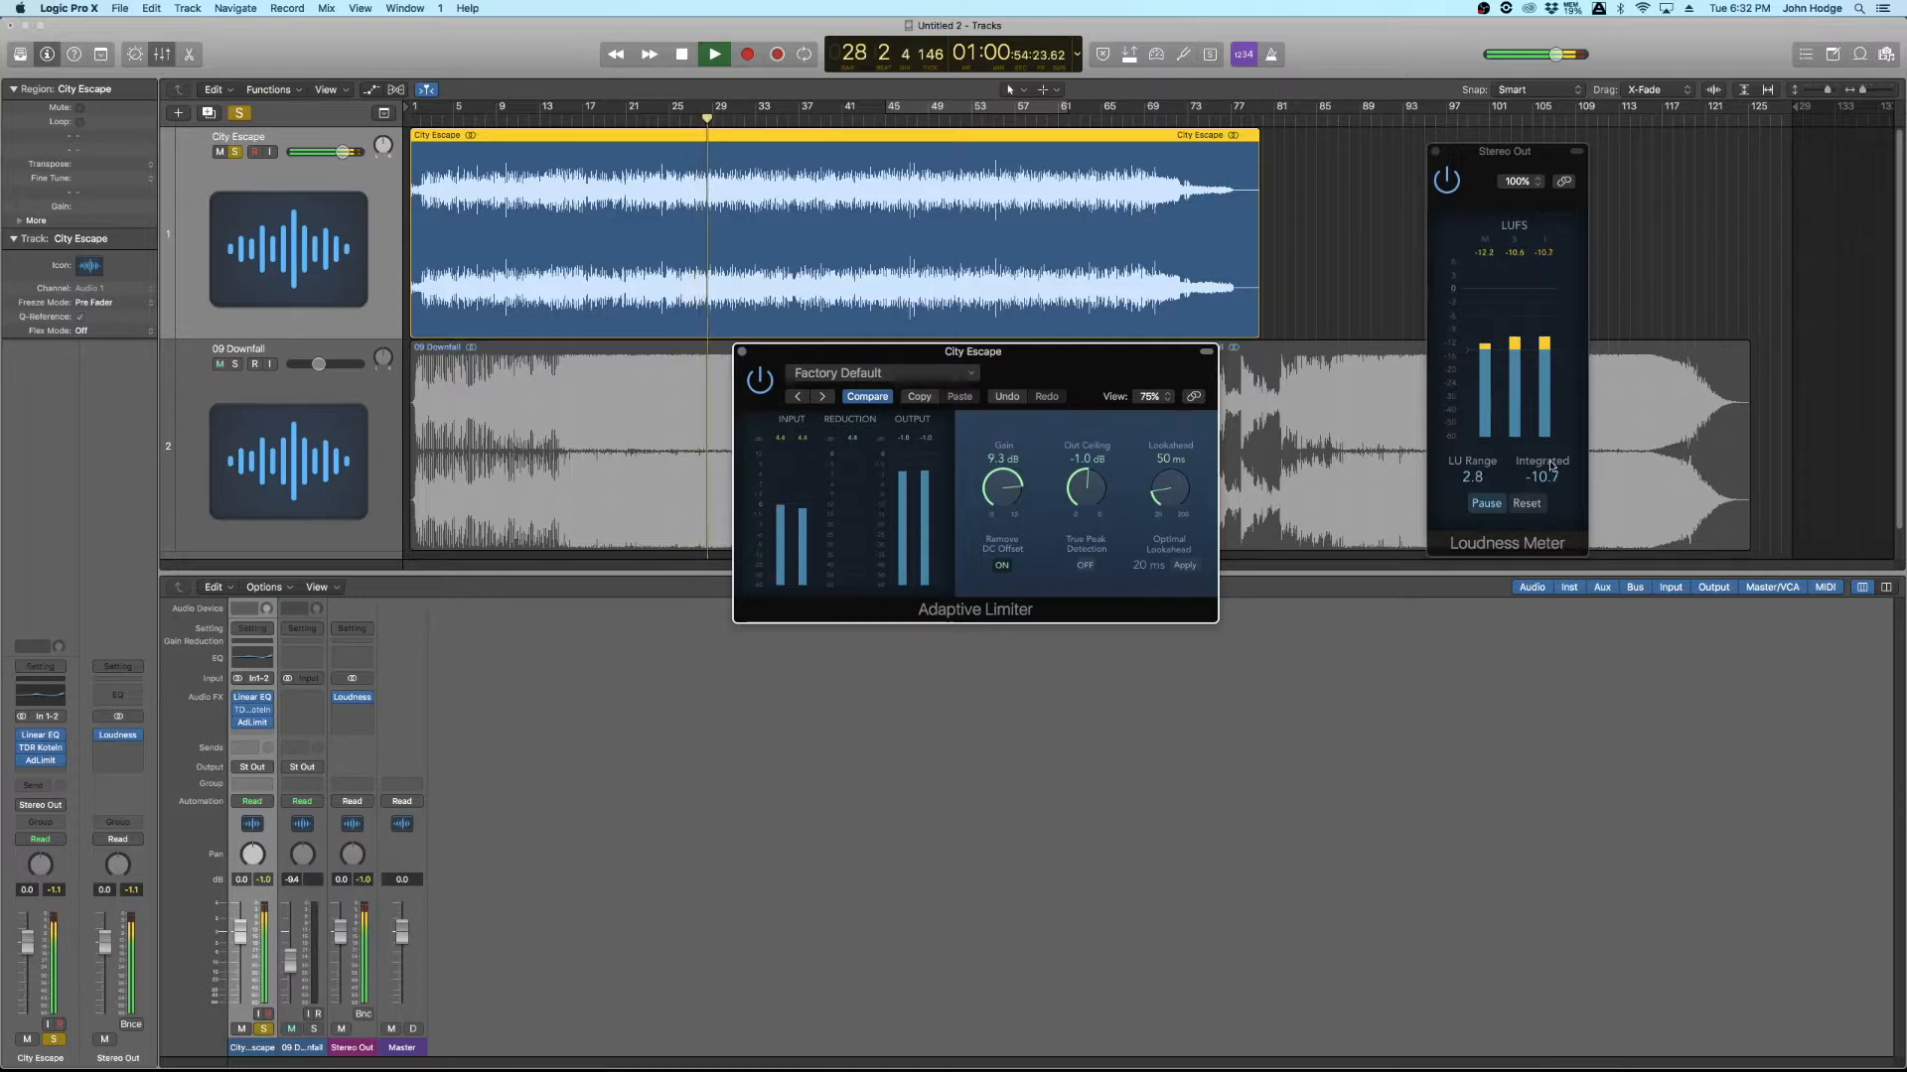
pyautogui.press('space')
pyautogui.click(1527, 504)
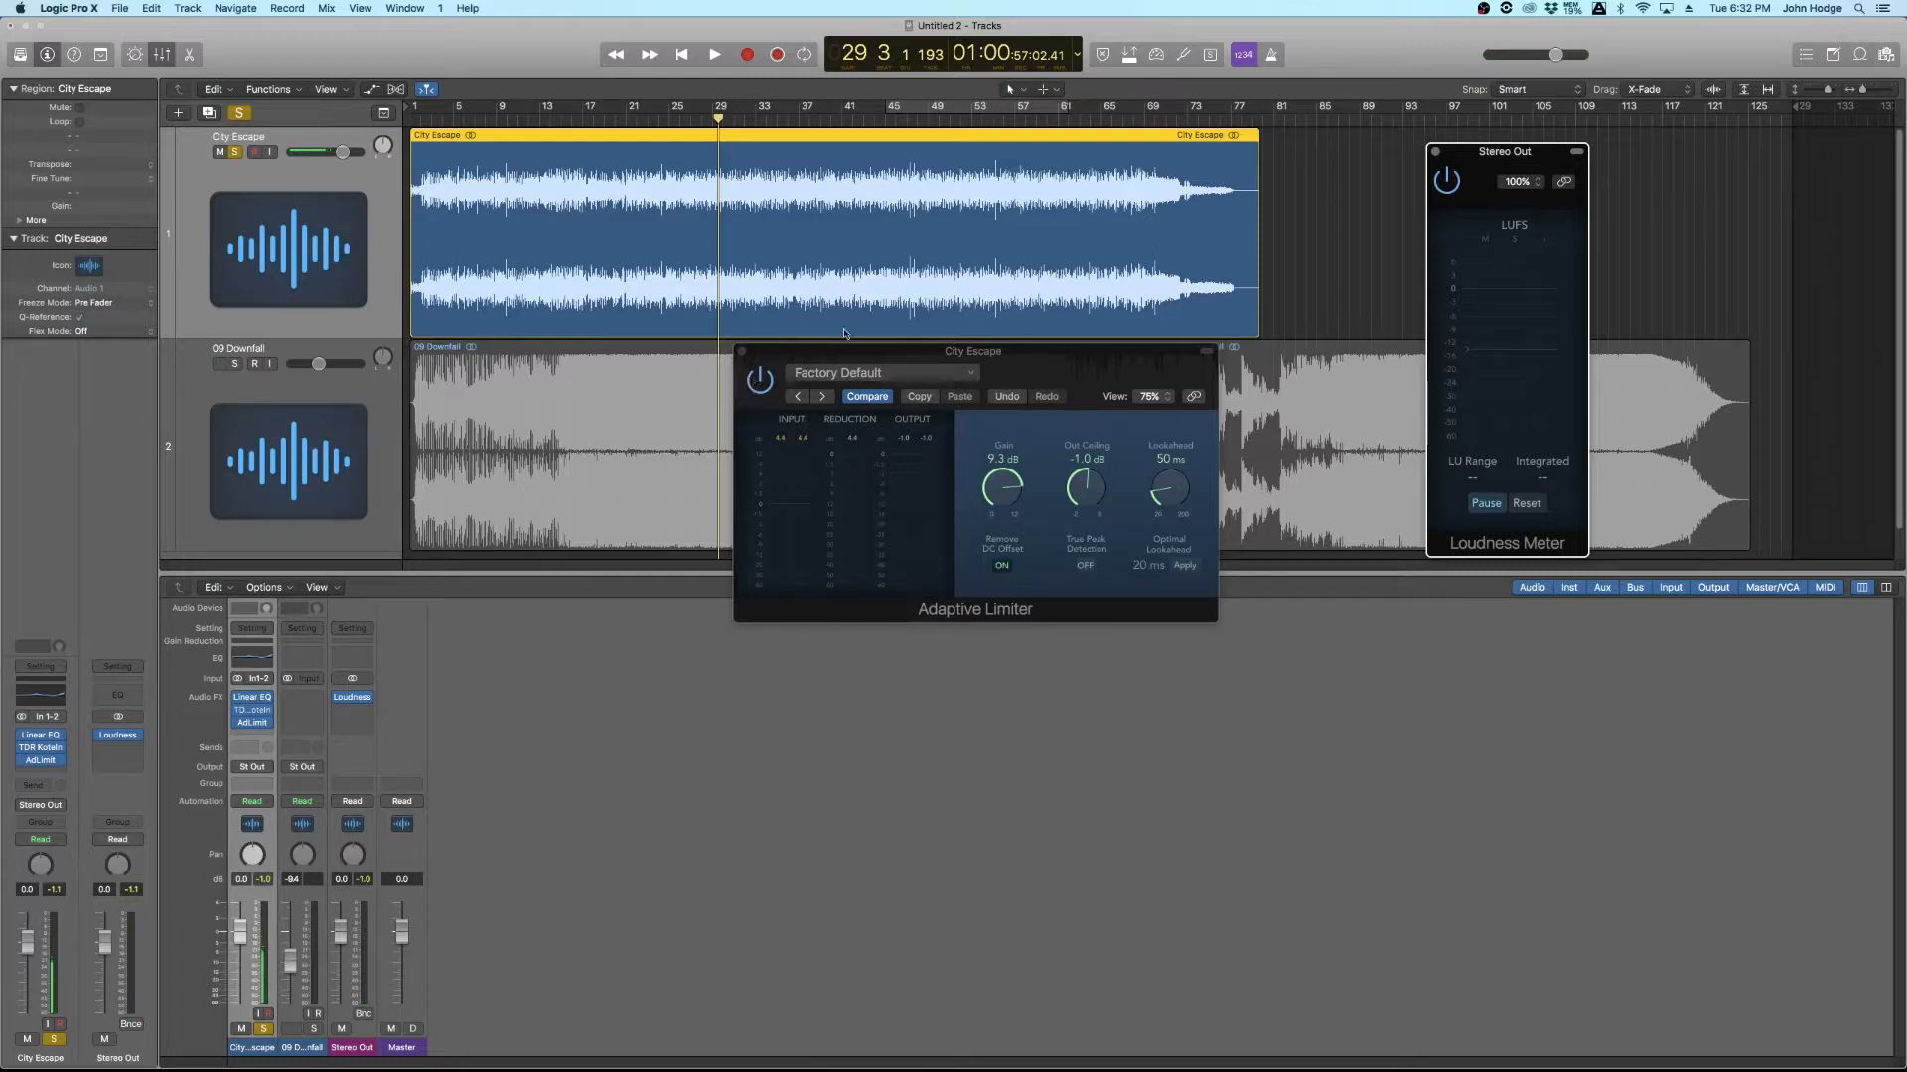
# Step: Solo only the 09 Downfall track with its volume at 0.0 dB, and place the limiter window over the mixer
pyautogui.click(246, 372)
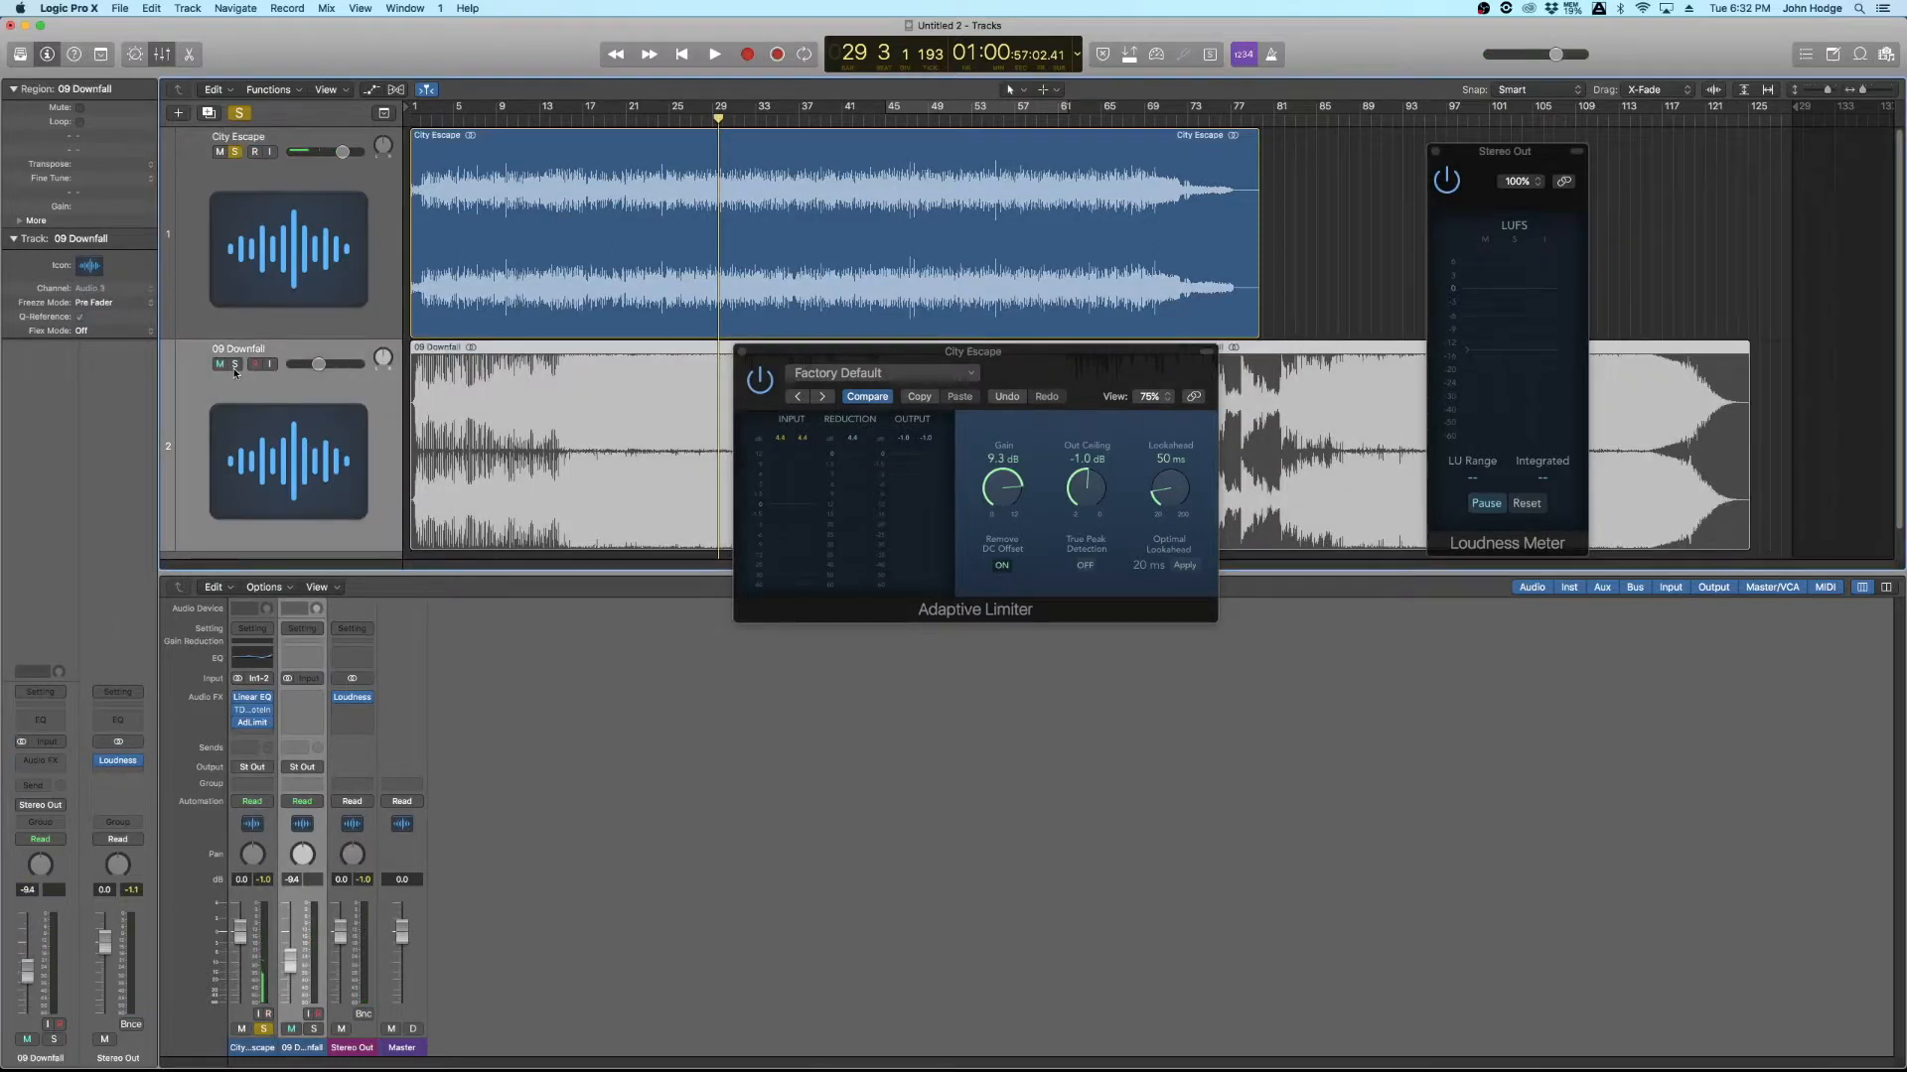
pyautogui.keyDown('alt'); pyautogui.click(235, 364); pyautogui.keyUp('alt')
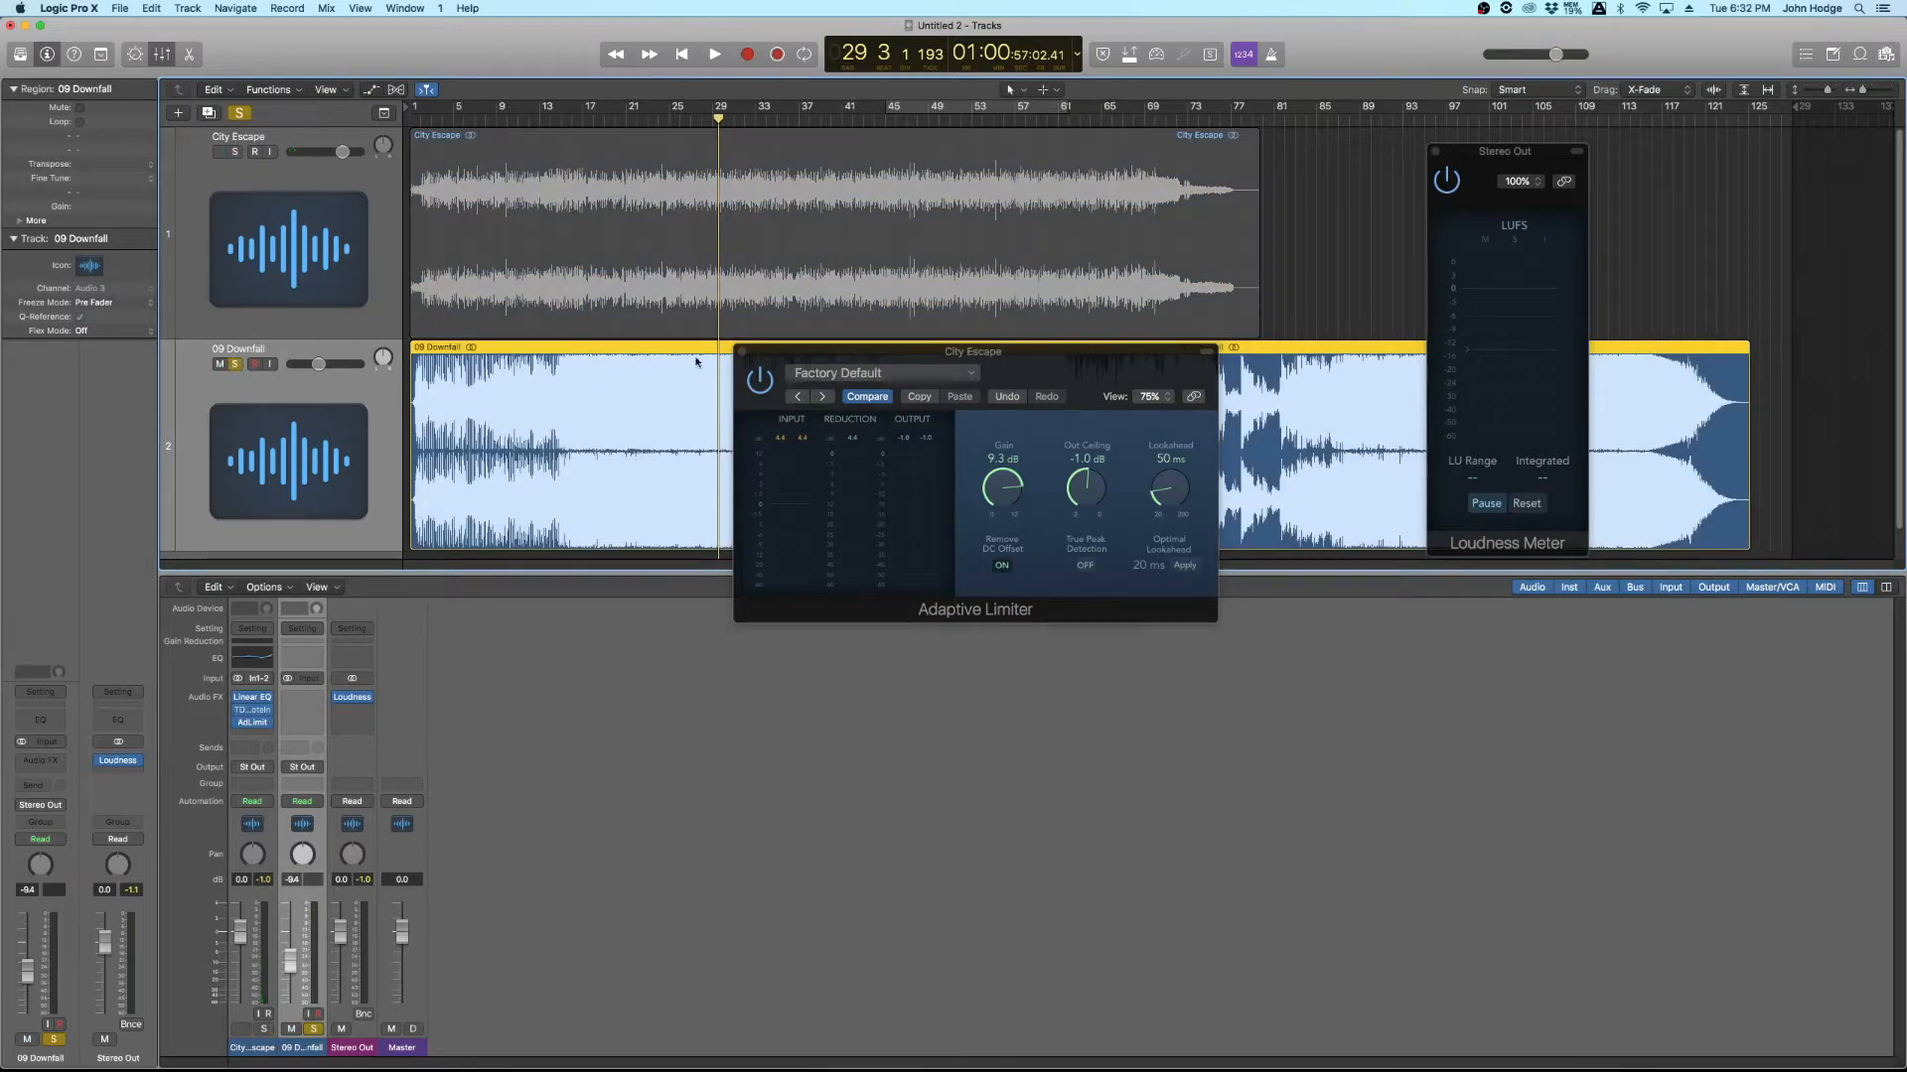
pyautogui.moveTo(1120, 360); pyautogui.dragTo(1154, 723)
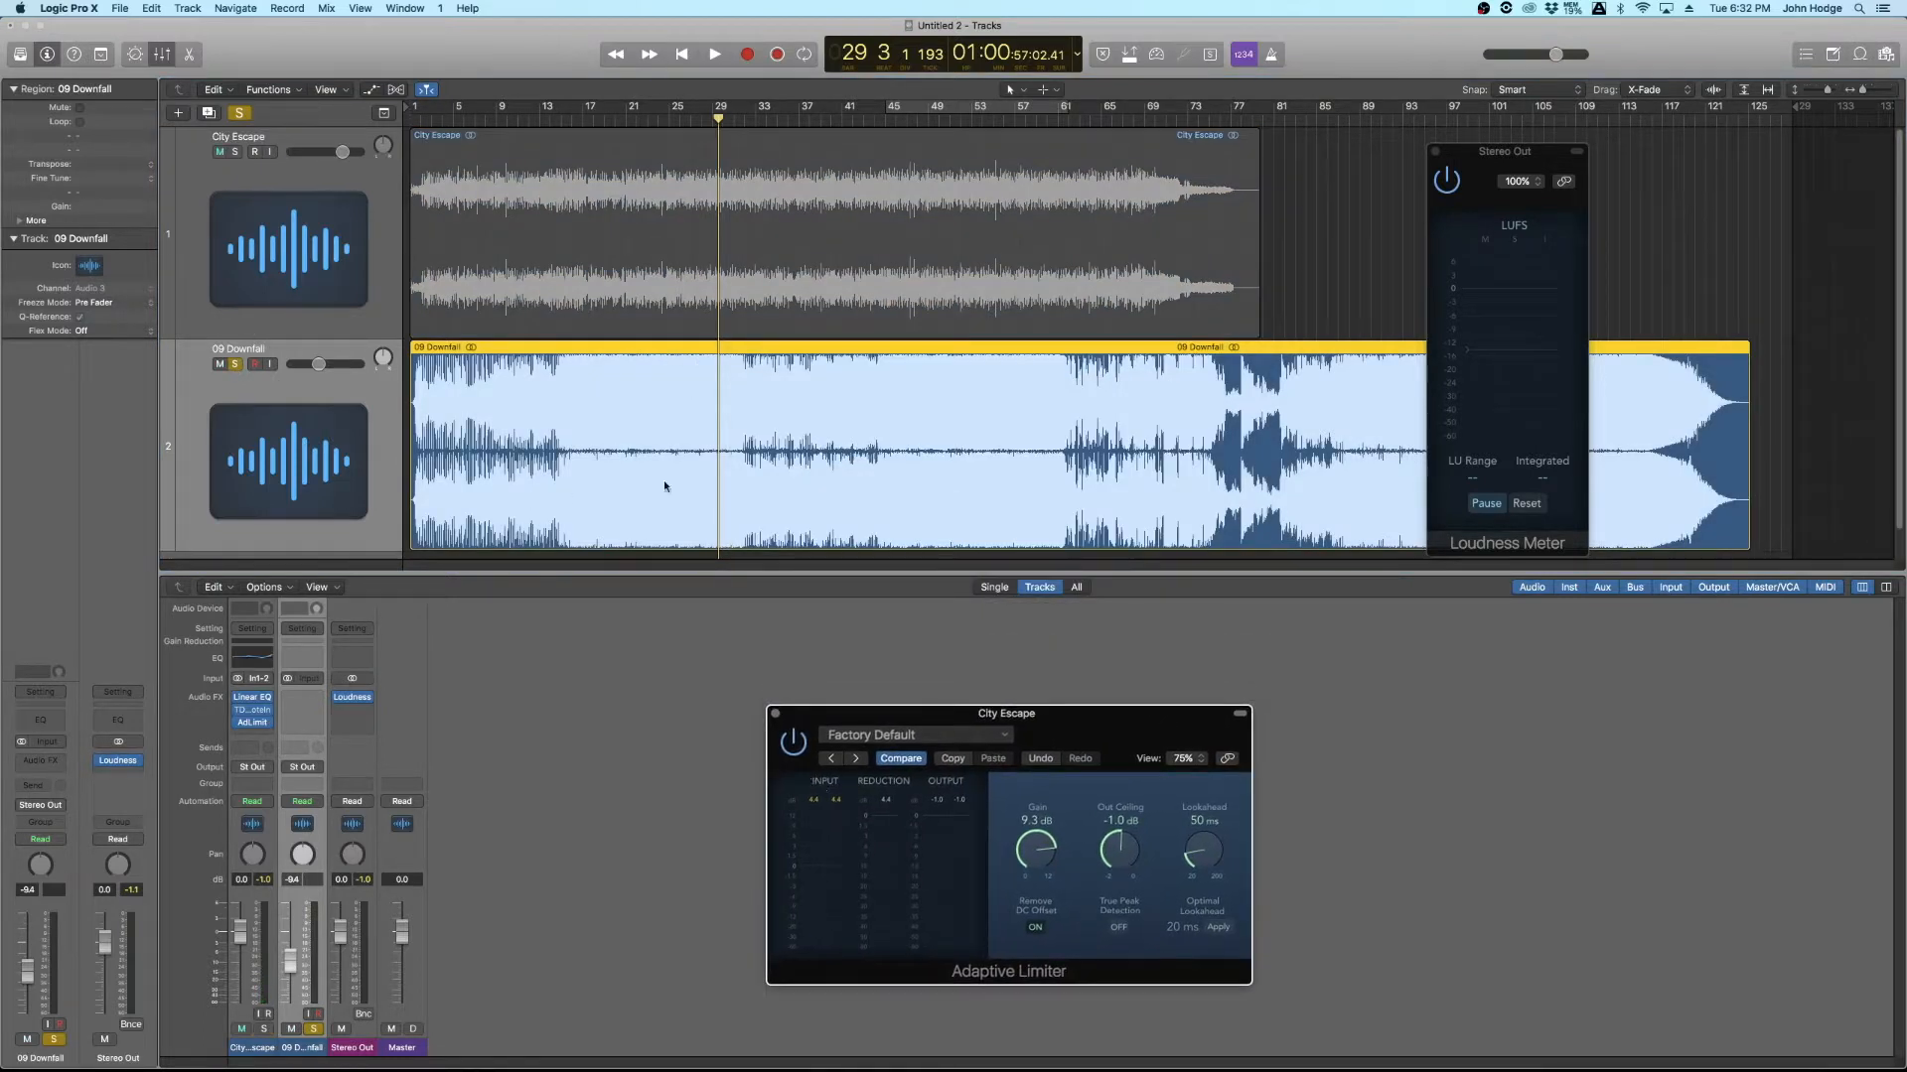
pyautogui.moveTo(319, 365); pyautogui.dragTo(341, 369)
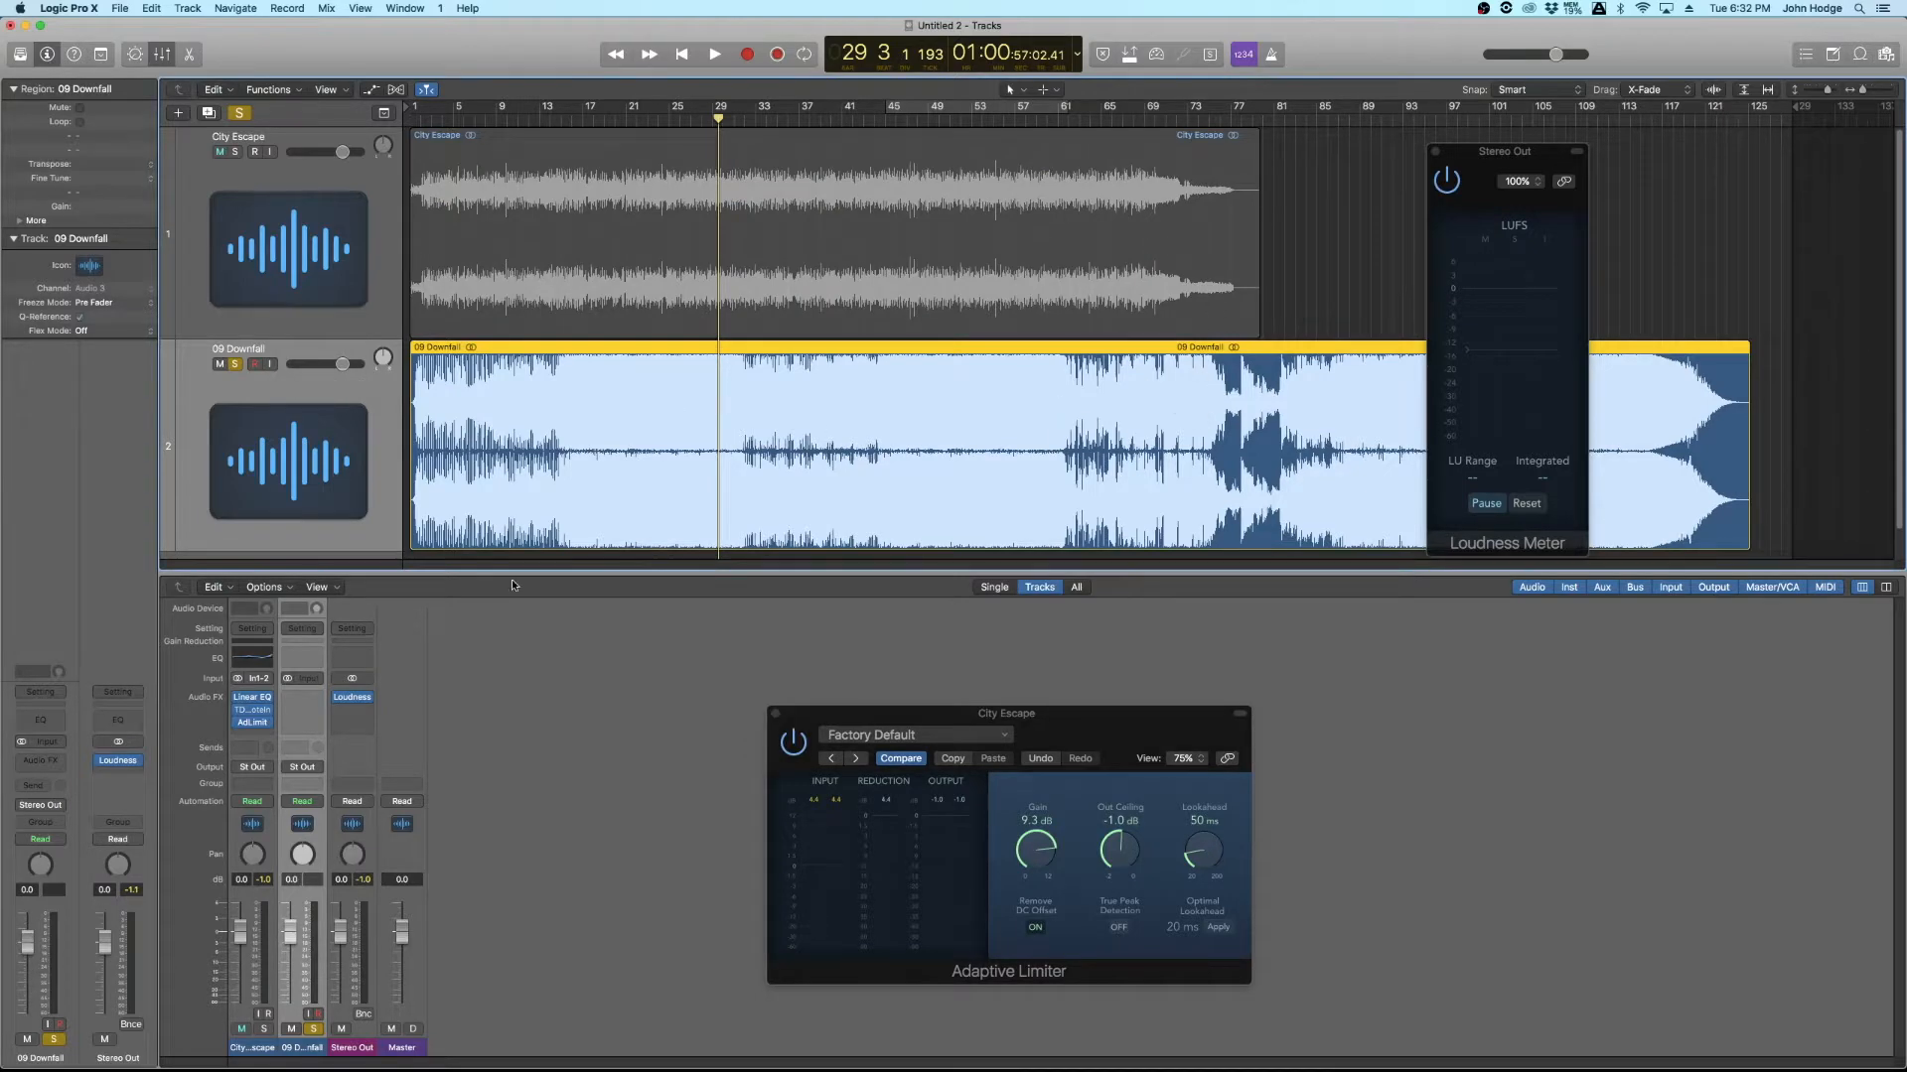
# Step: Play the loud section of 09 Downfall from about bar 20 to measure its integrated loudness
pyautogui.press('space')
pyautogui.click(616, 113)
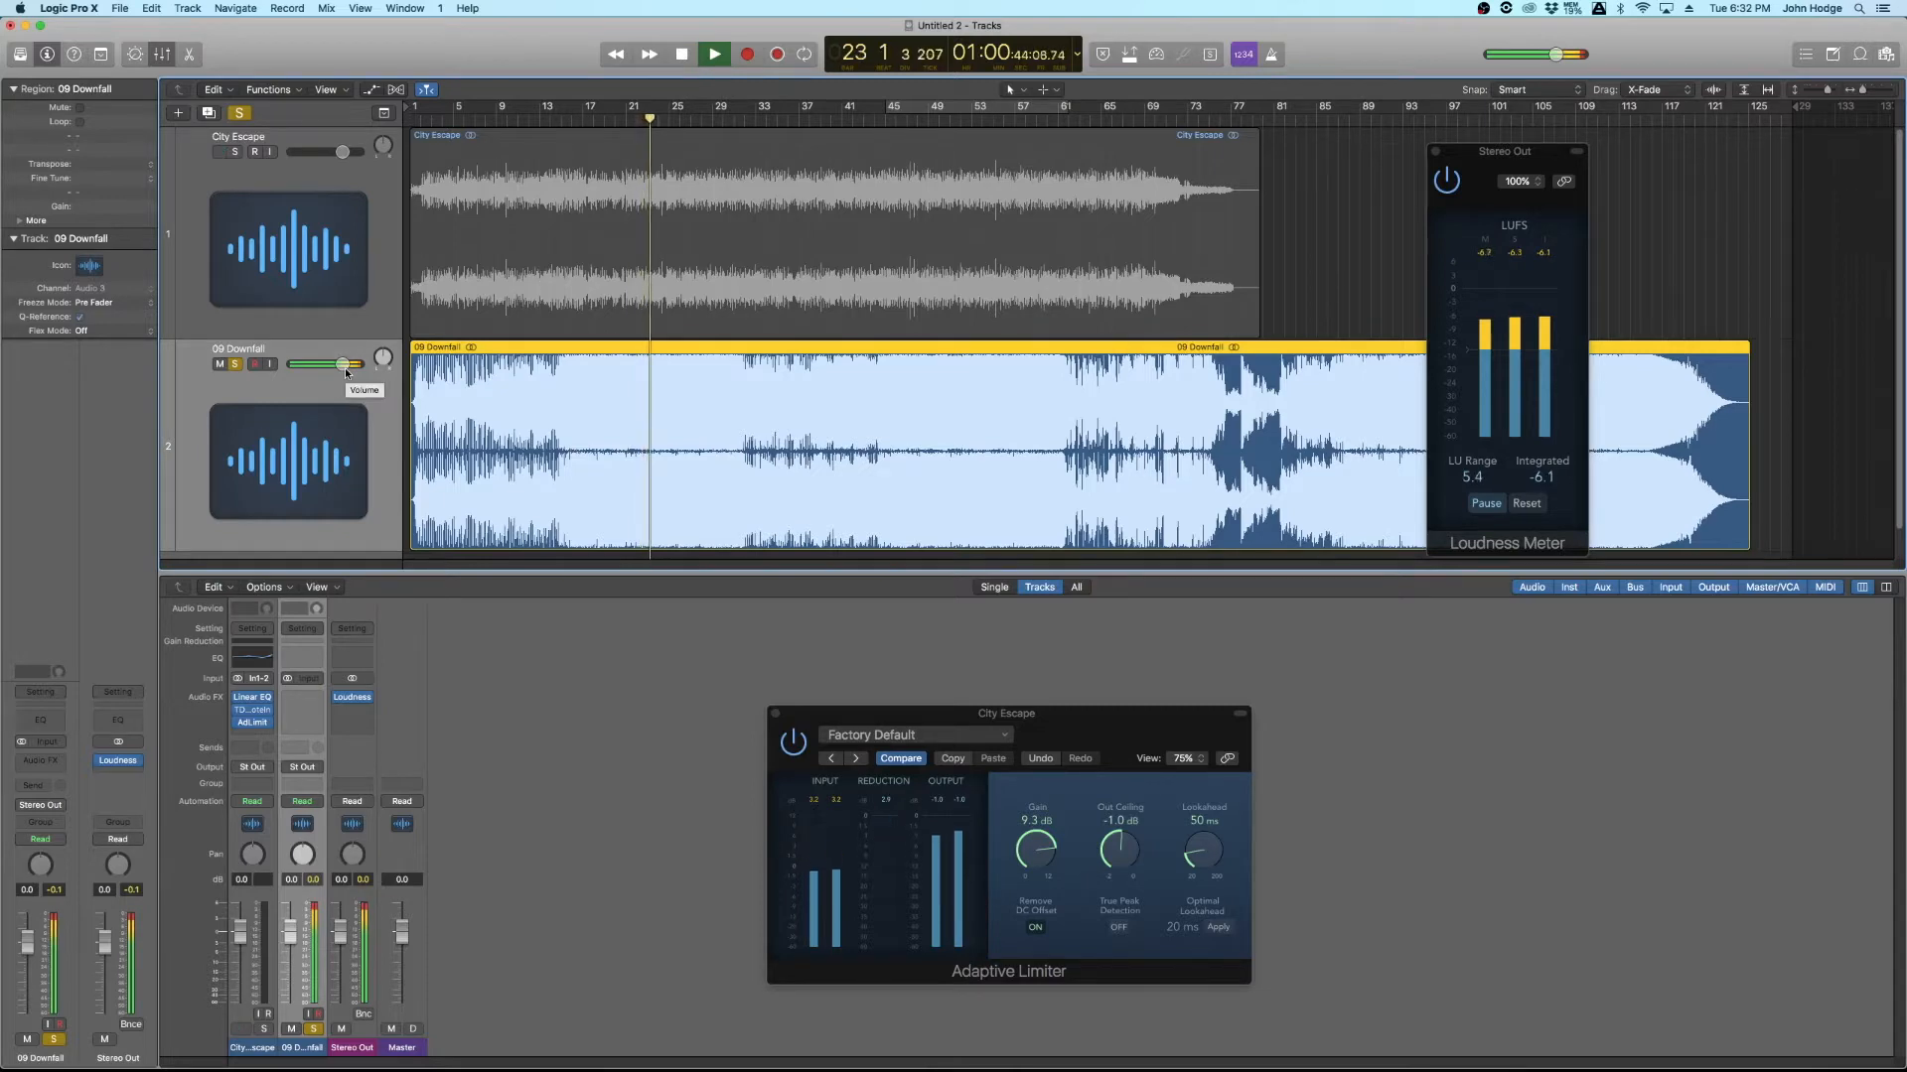
pyautogui.press('space')
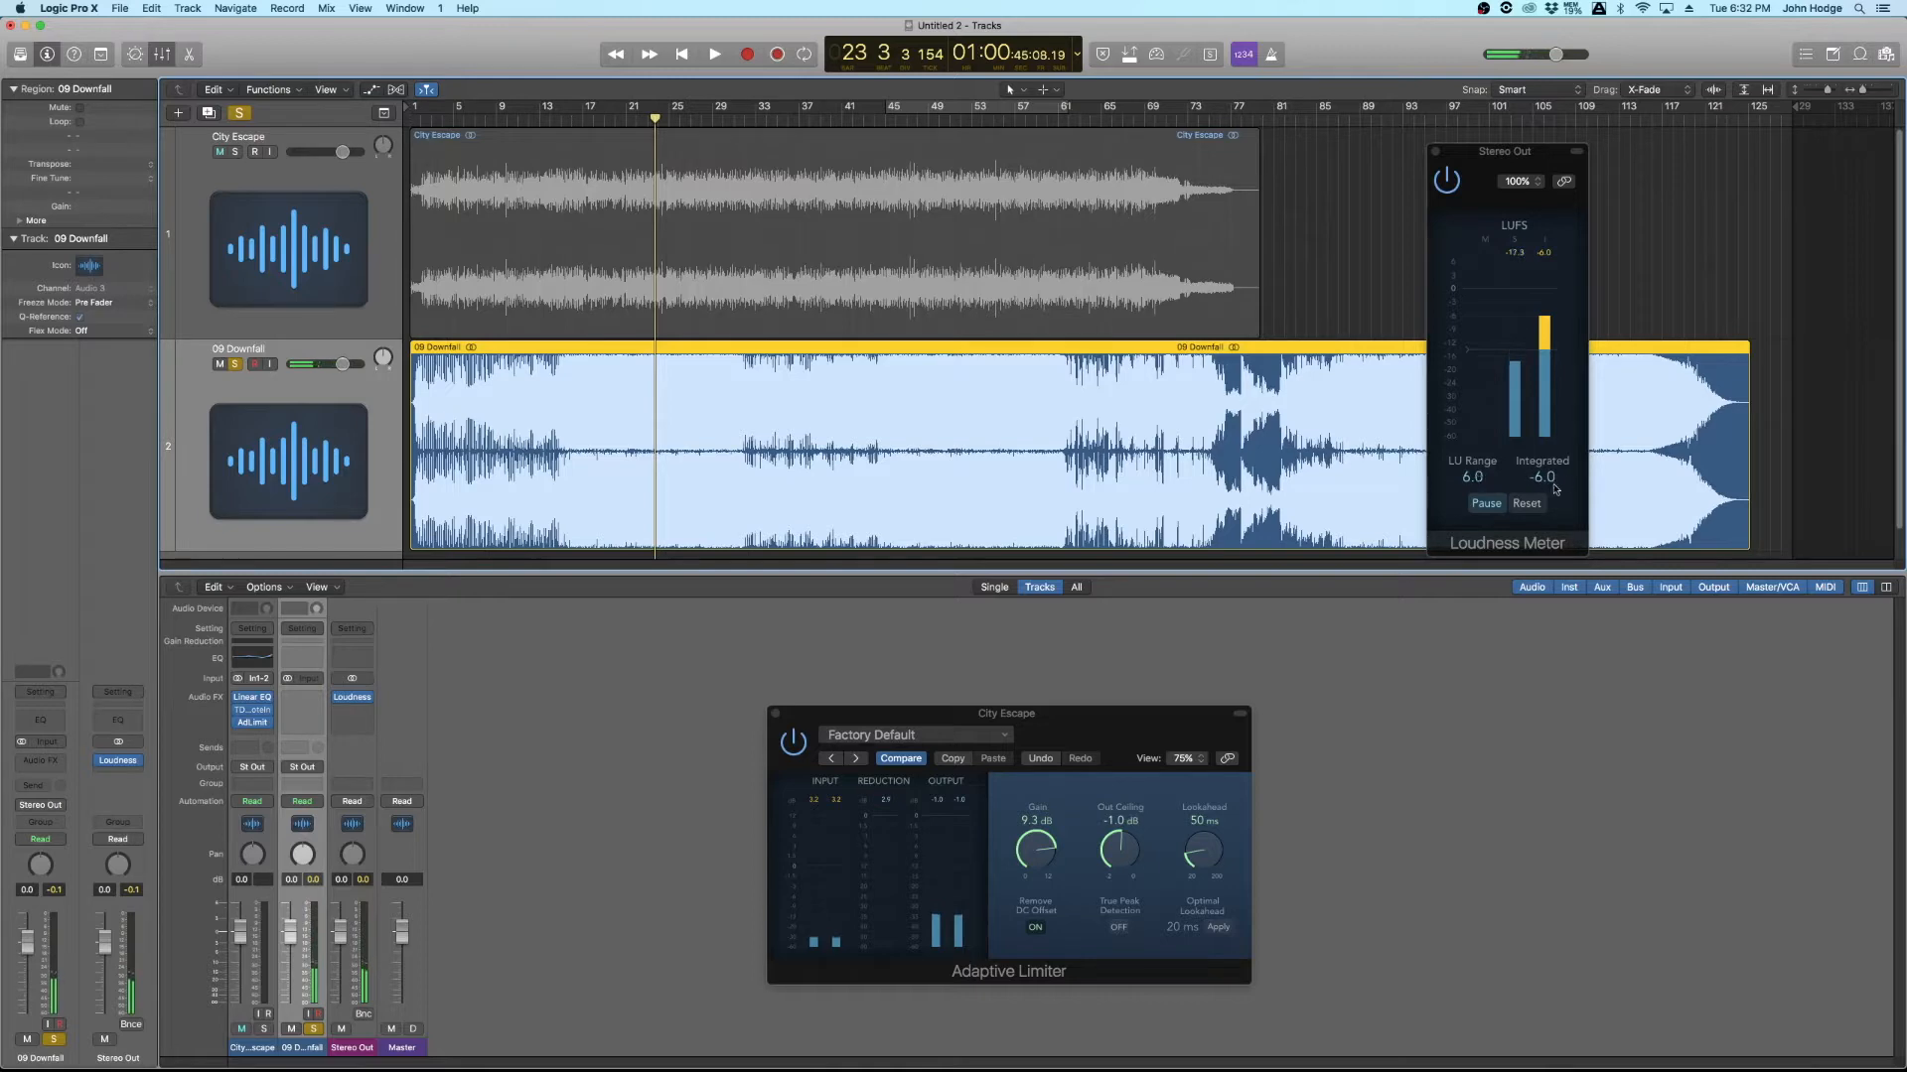
pyautogui.click(342, 366)
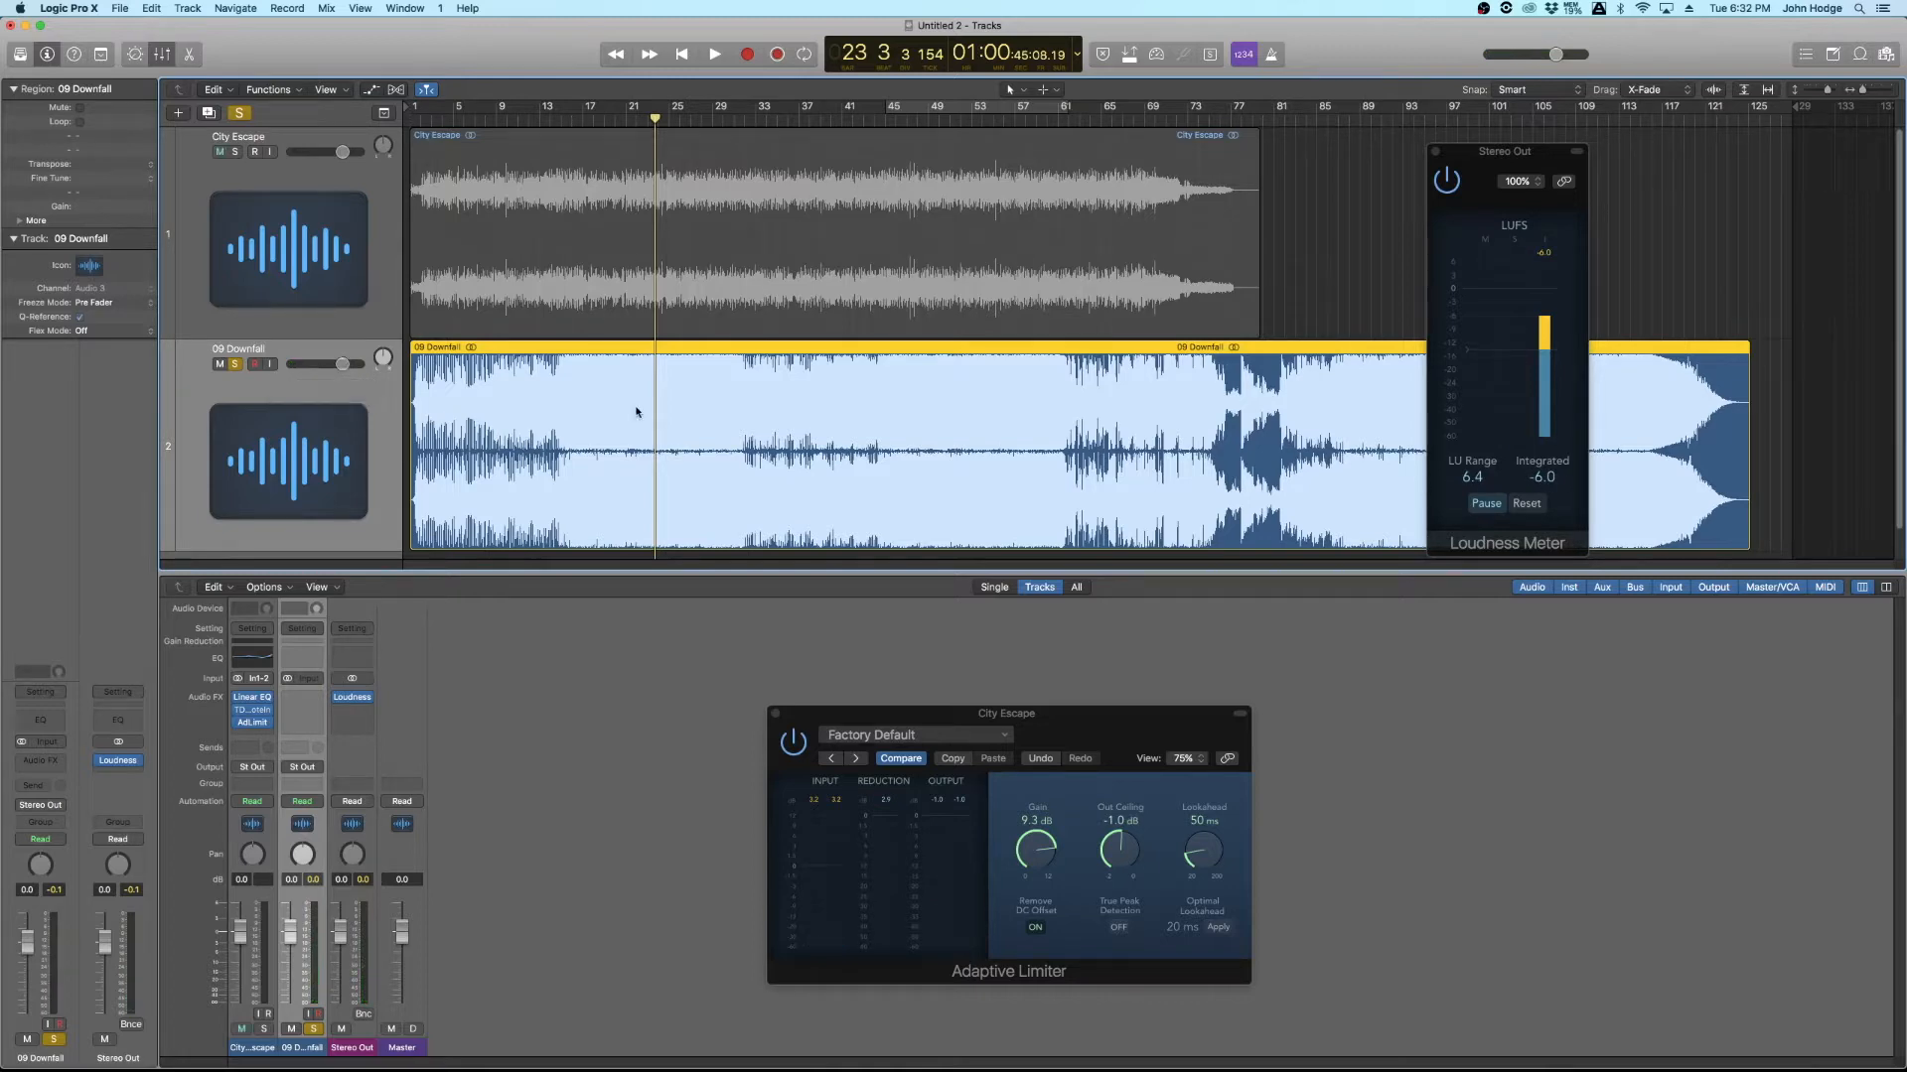
# Step: Examine the 09 Downfall waveform around bar 23 up close for flattened peaks, and return to the full song view
pyautogui.press('super+Down')
pyautogui.press('super+Down')
pyautogui.press('super+Down')
pyautogui.press('super+Right')
pyautogui.press('super+Right')
pyautogui.press('super+Right')
pyautogui.press('super+Right')
pyautogui.press('super+Right')
pyautogui.press('super+Right')
pyautogui.press('super+Right')
pyautogui.press('super+Right')
pyautogui.press('super+Up')
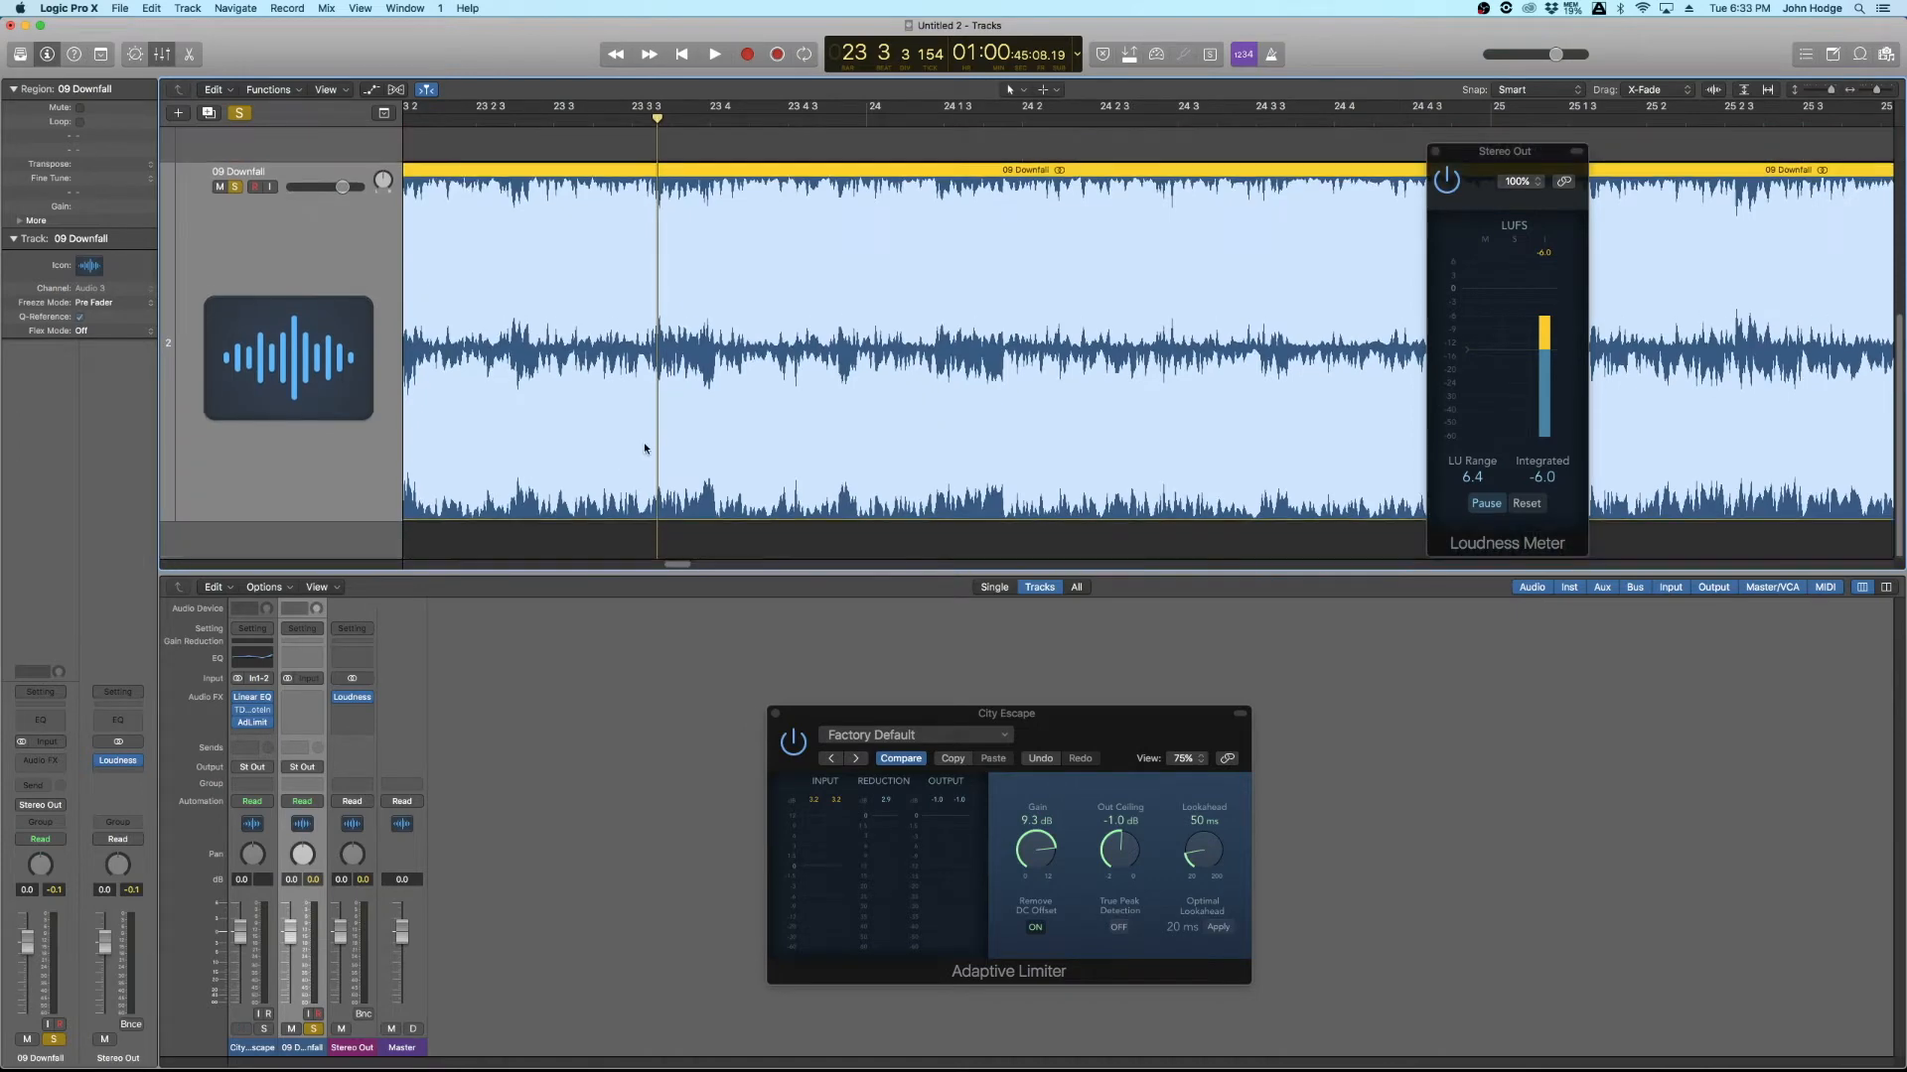
pyautogui.press('super+Left')
pyautogui.press('super+Left')
pyautogui.press('super+Up')
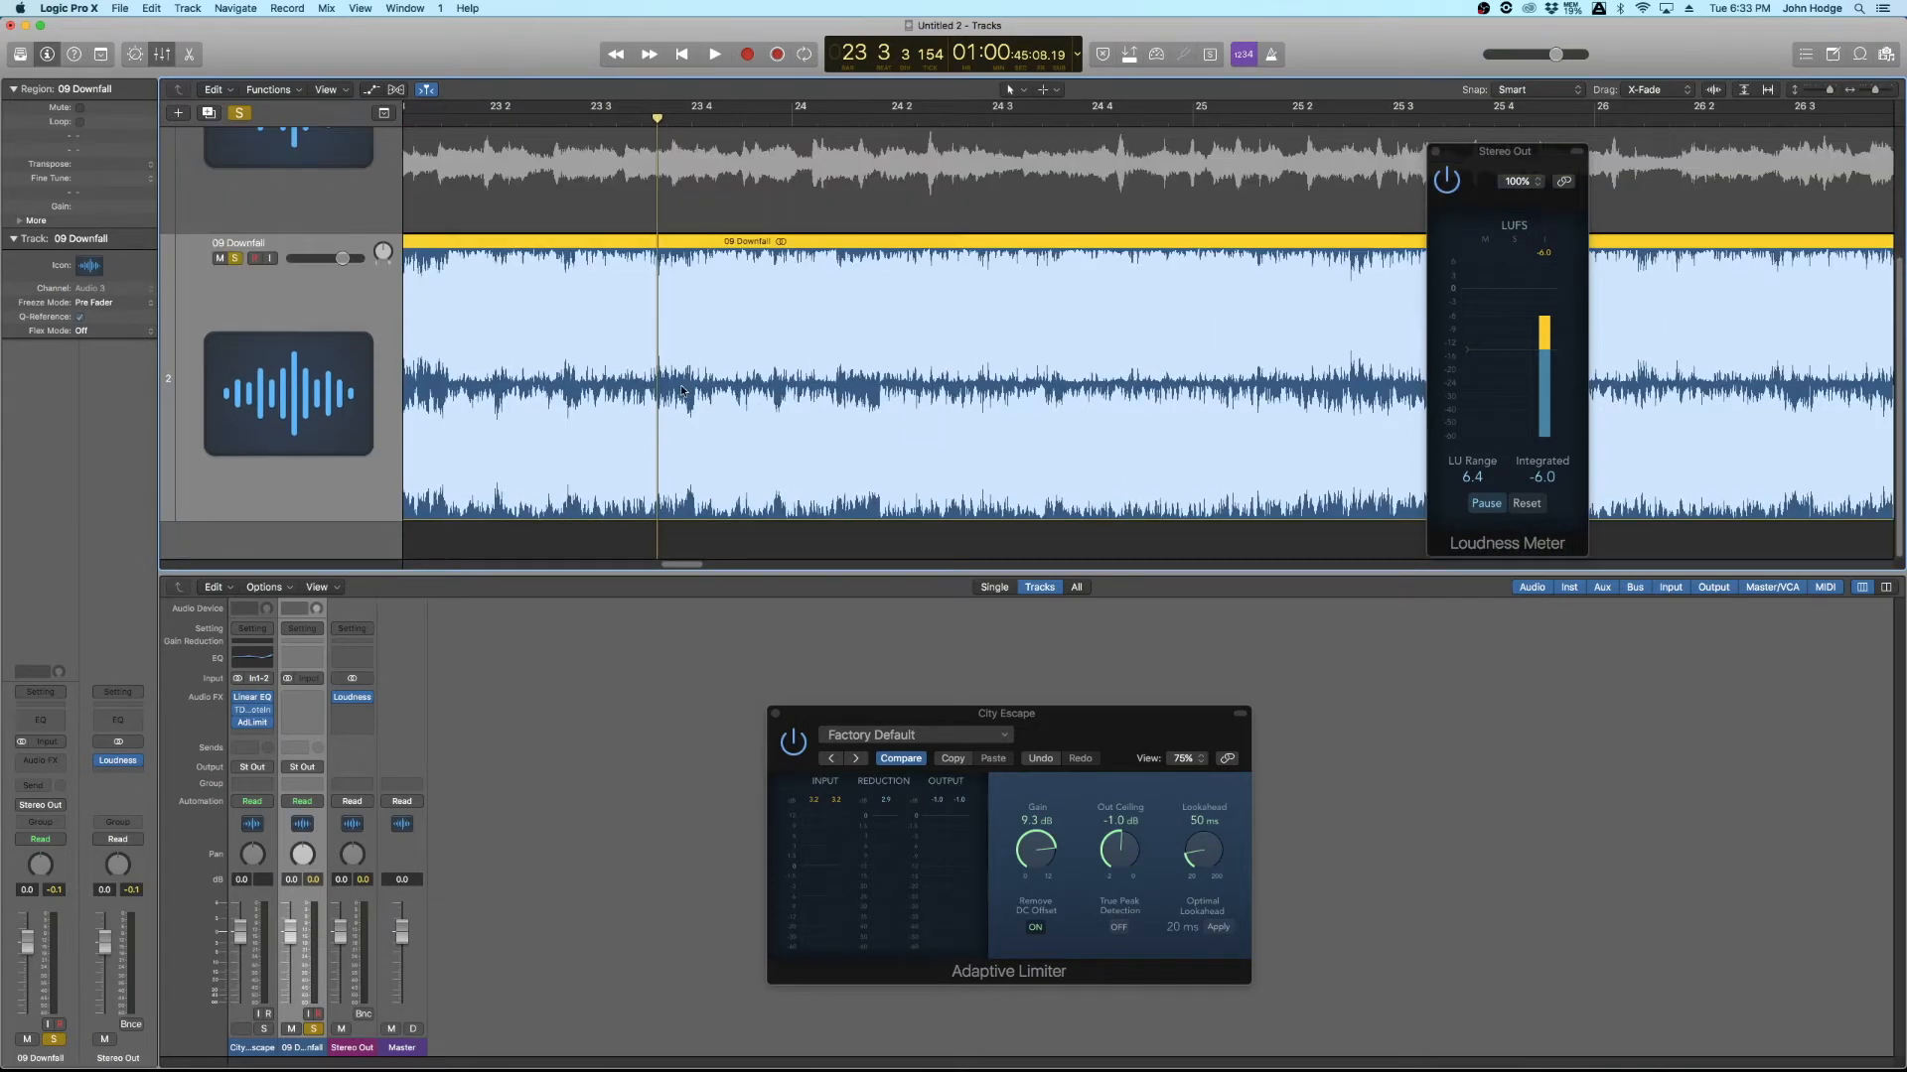
pyautogui.press('super+Left')
pyautogui.press('super+Left')
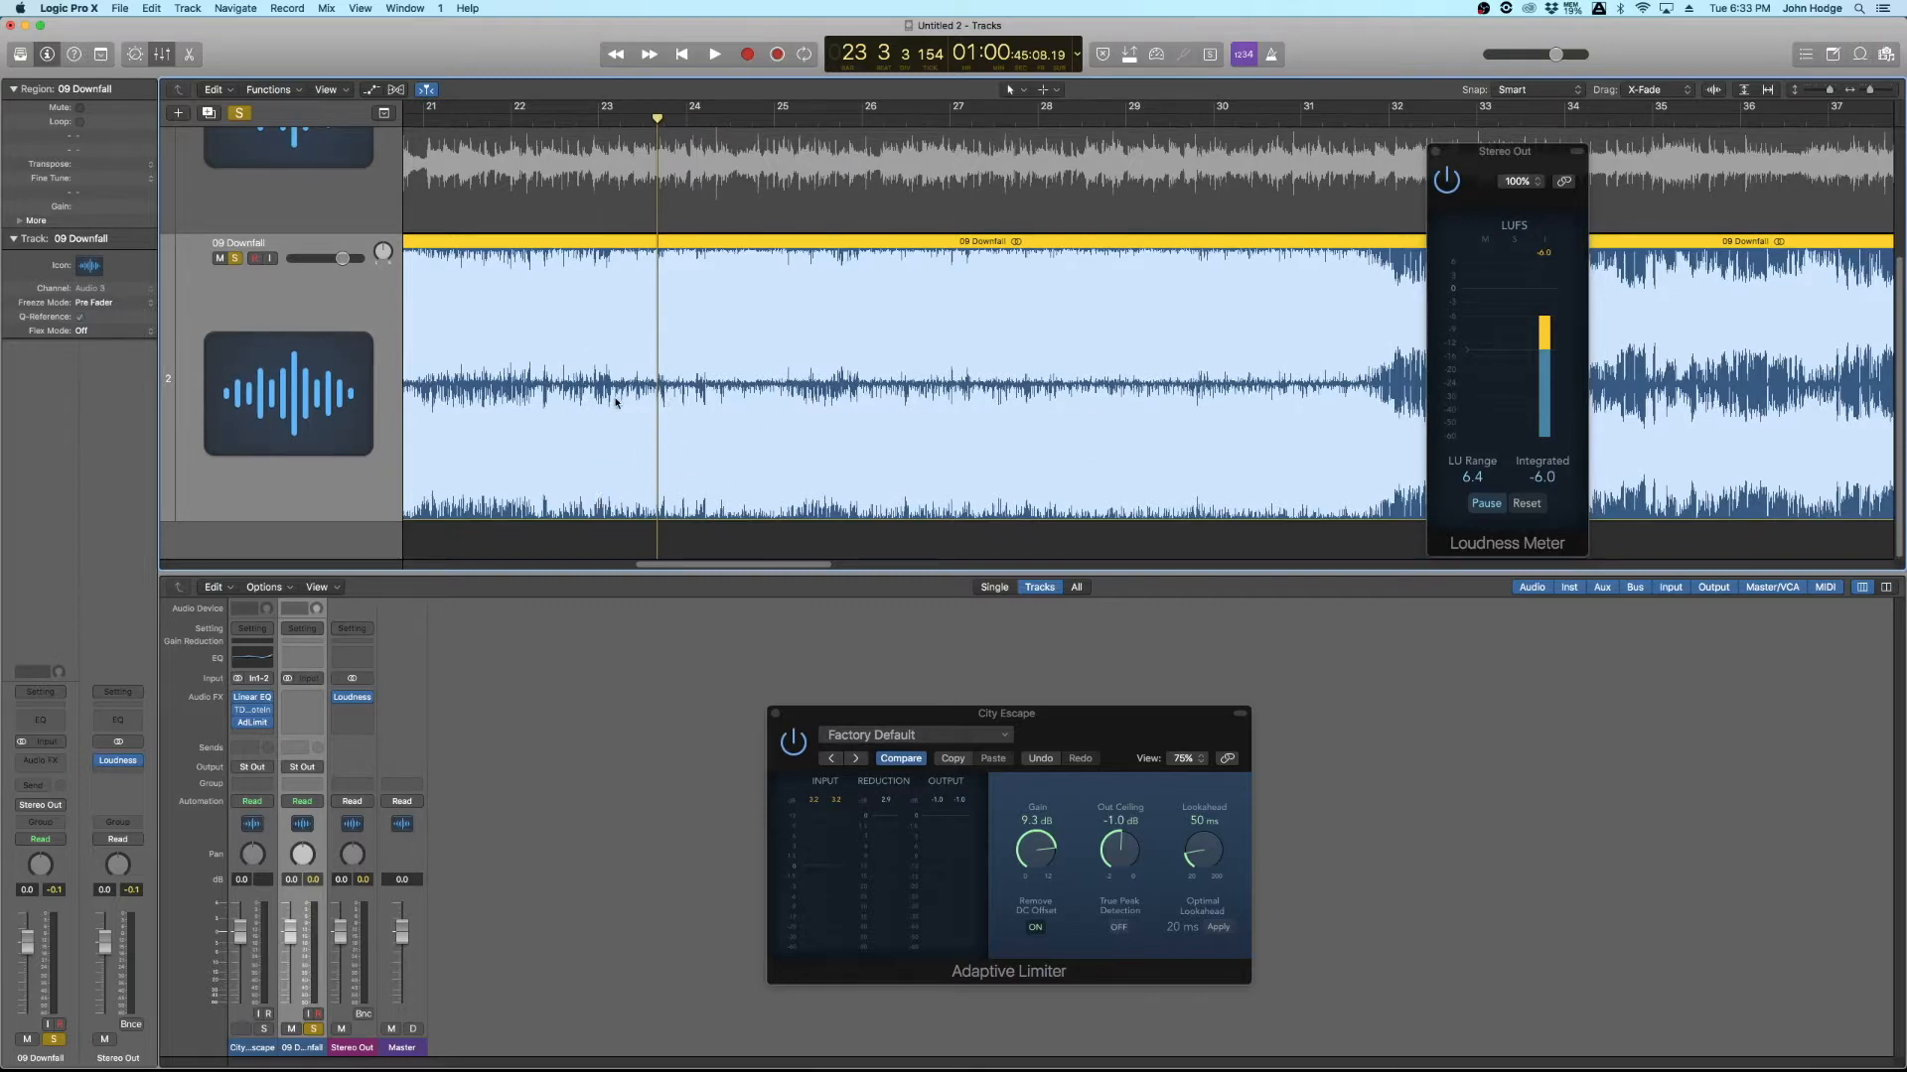
pyautogui.press('super+Left')
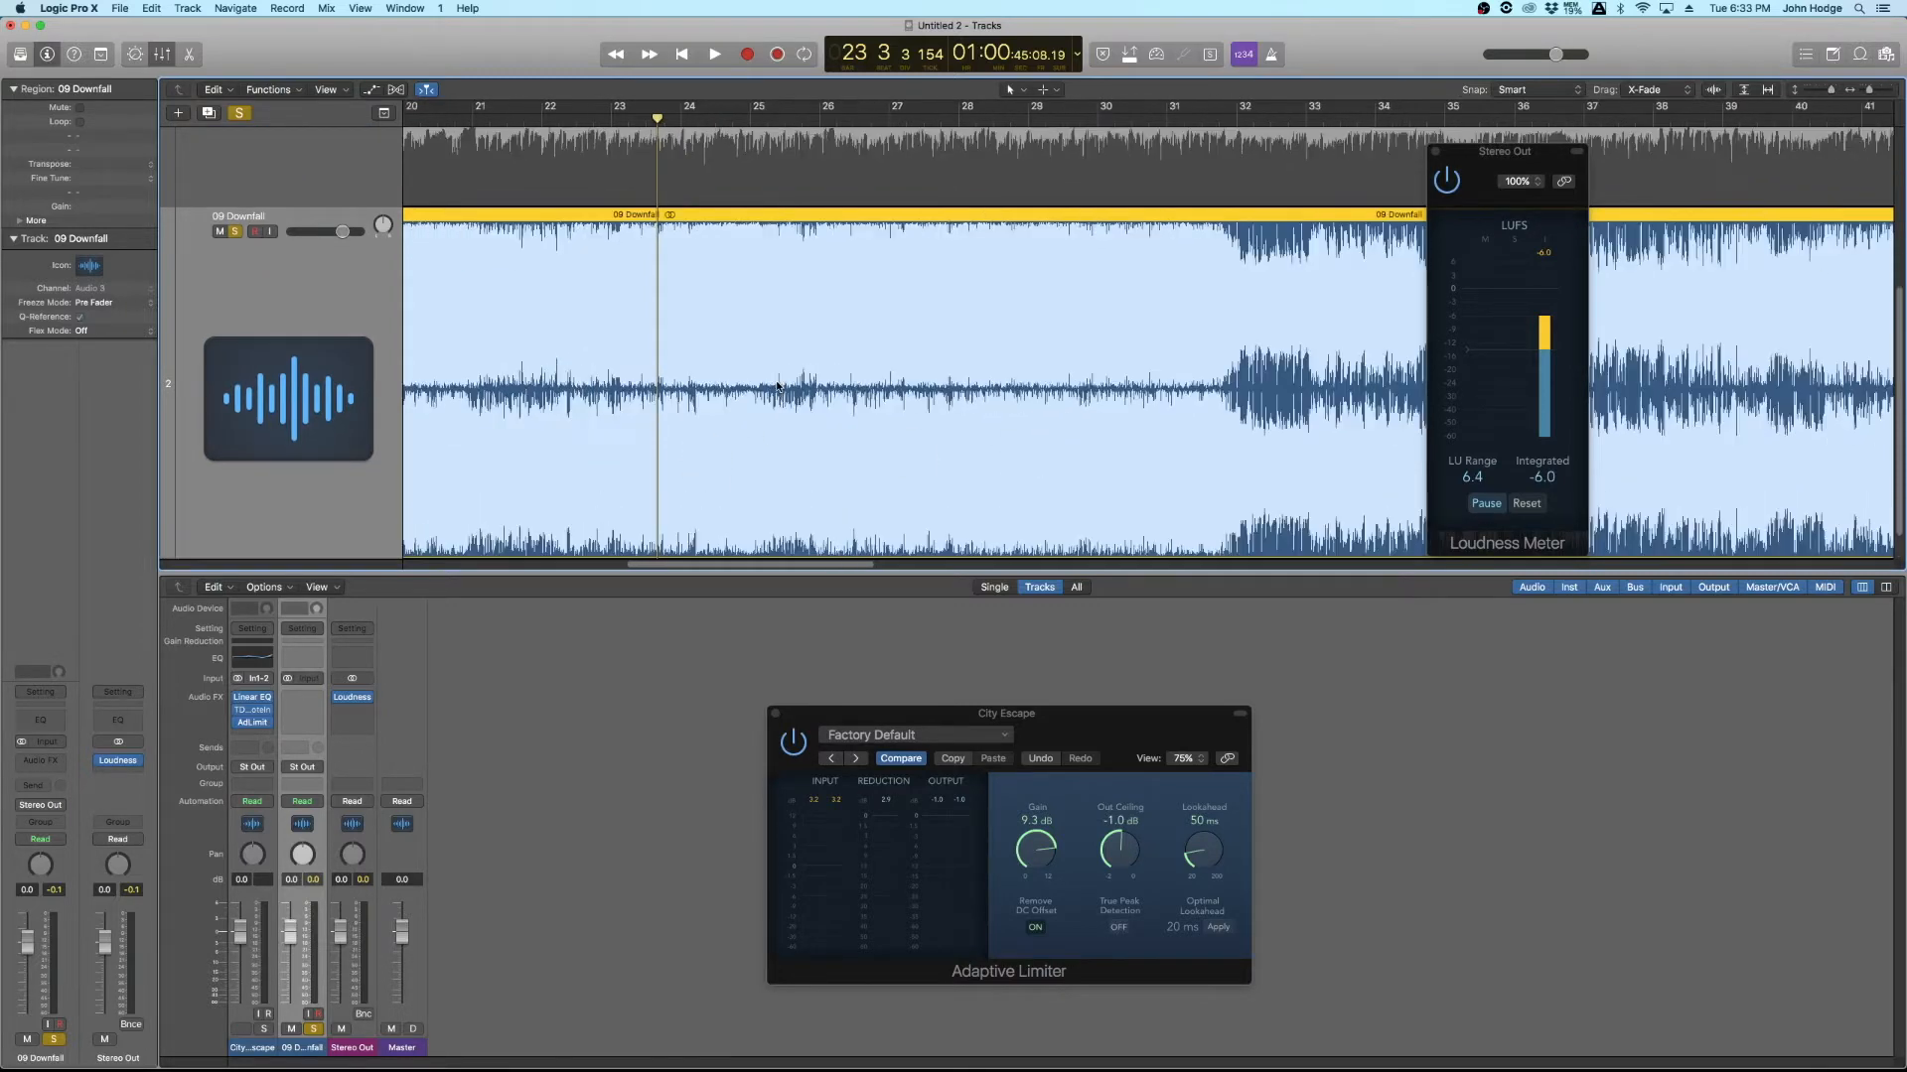
pyautogui.press('super+Left')
pyautogui.press('super+Left')
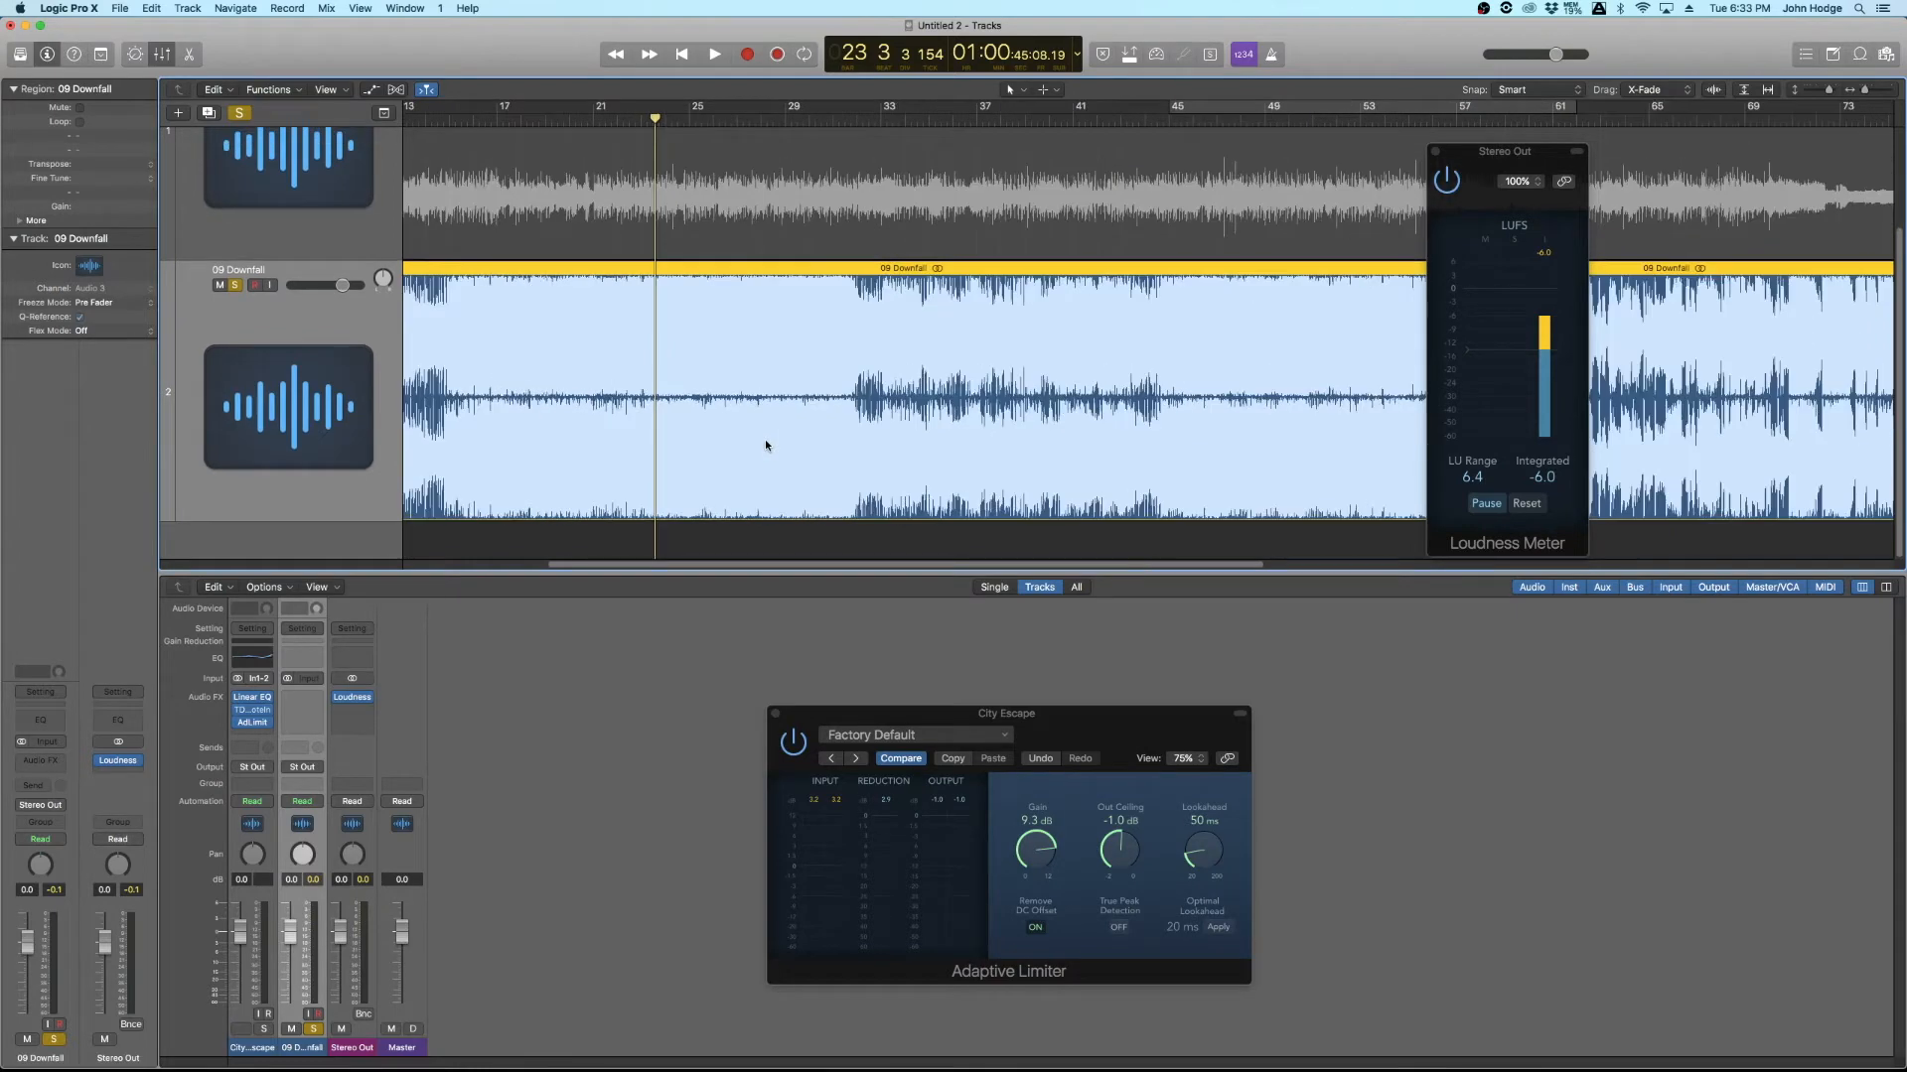
pyautogui.press('super+Left')
pyautogui.press('super+Left')
# Step: Set 09 Downfall's volume to -1.0 dB, and play it from about bar 21 with a fresh loudness measurement
pyautogui.click(626, 117)
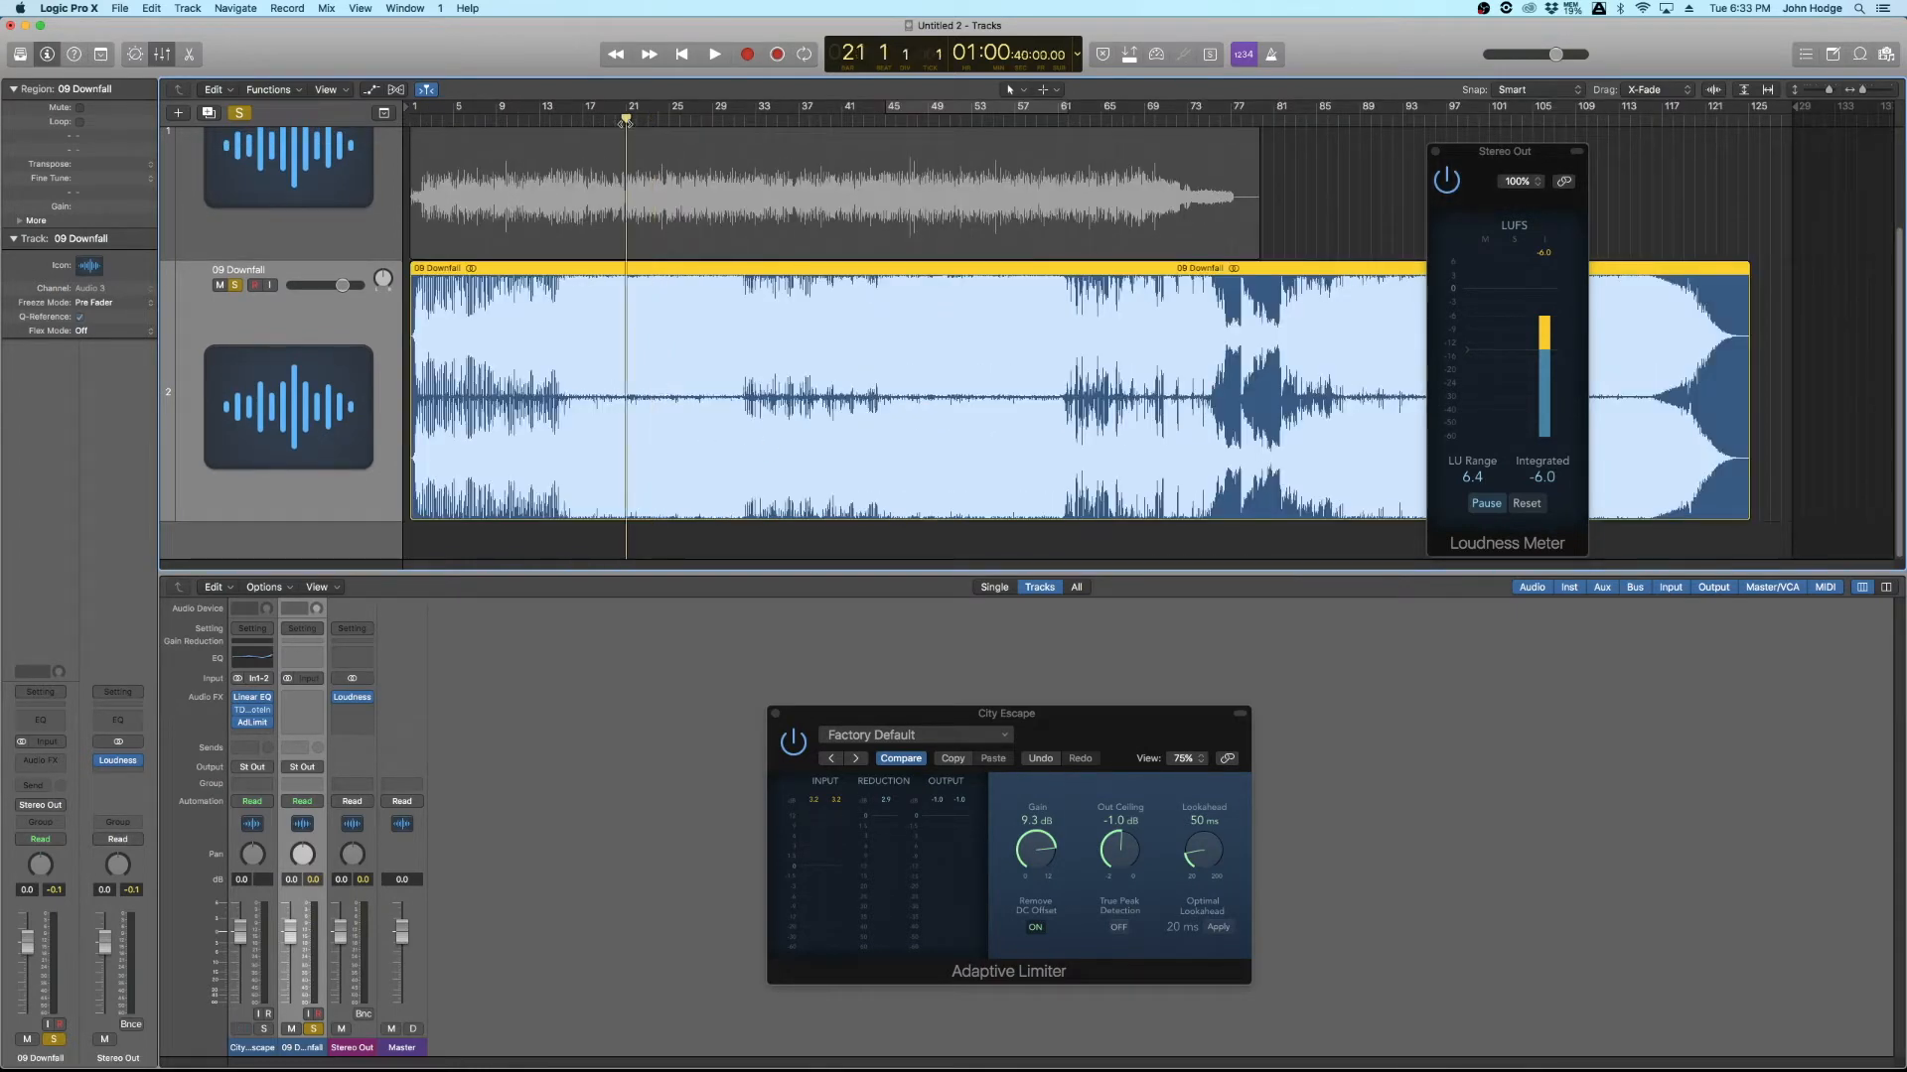
pyautogui.moveTo(341, 285); pyautogui.dragTo(341, 285)
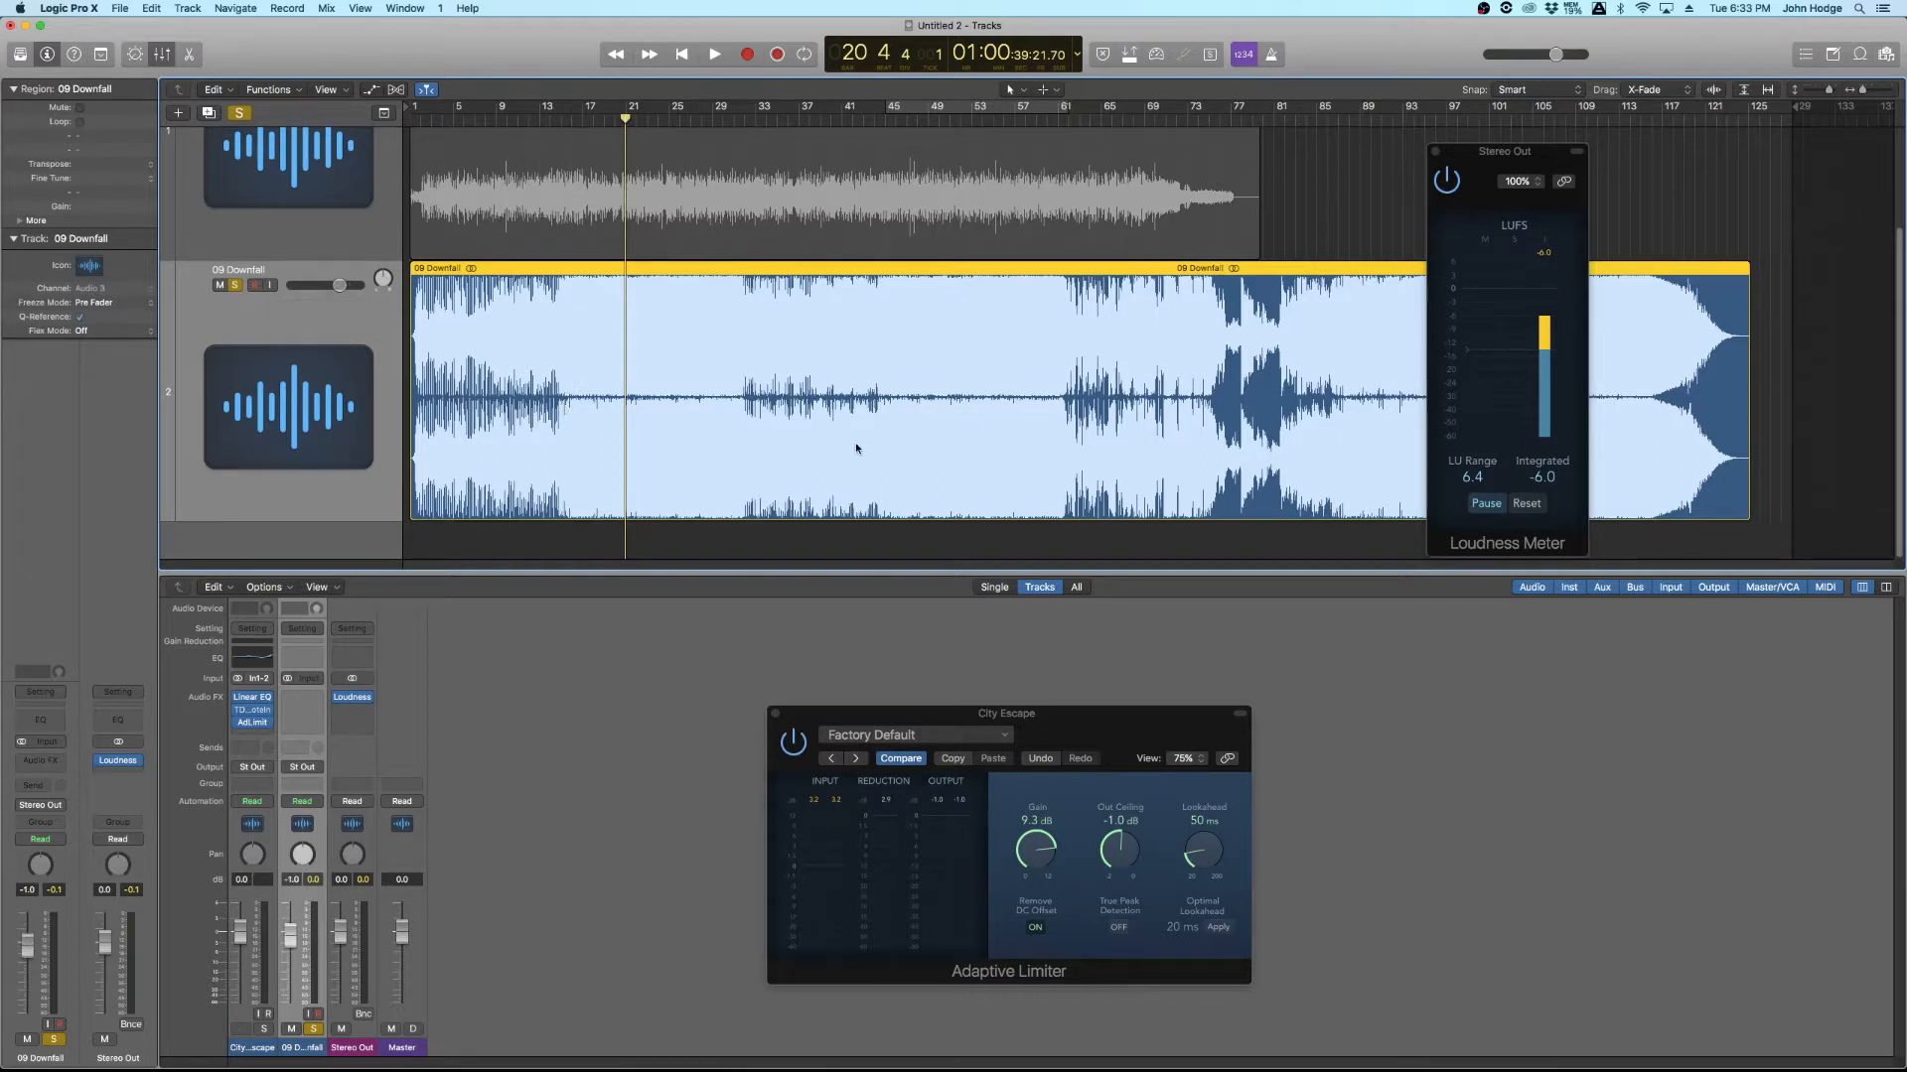
pyautogui.click(1552, 254)
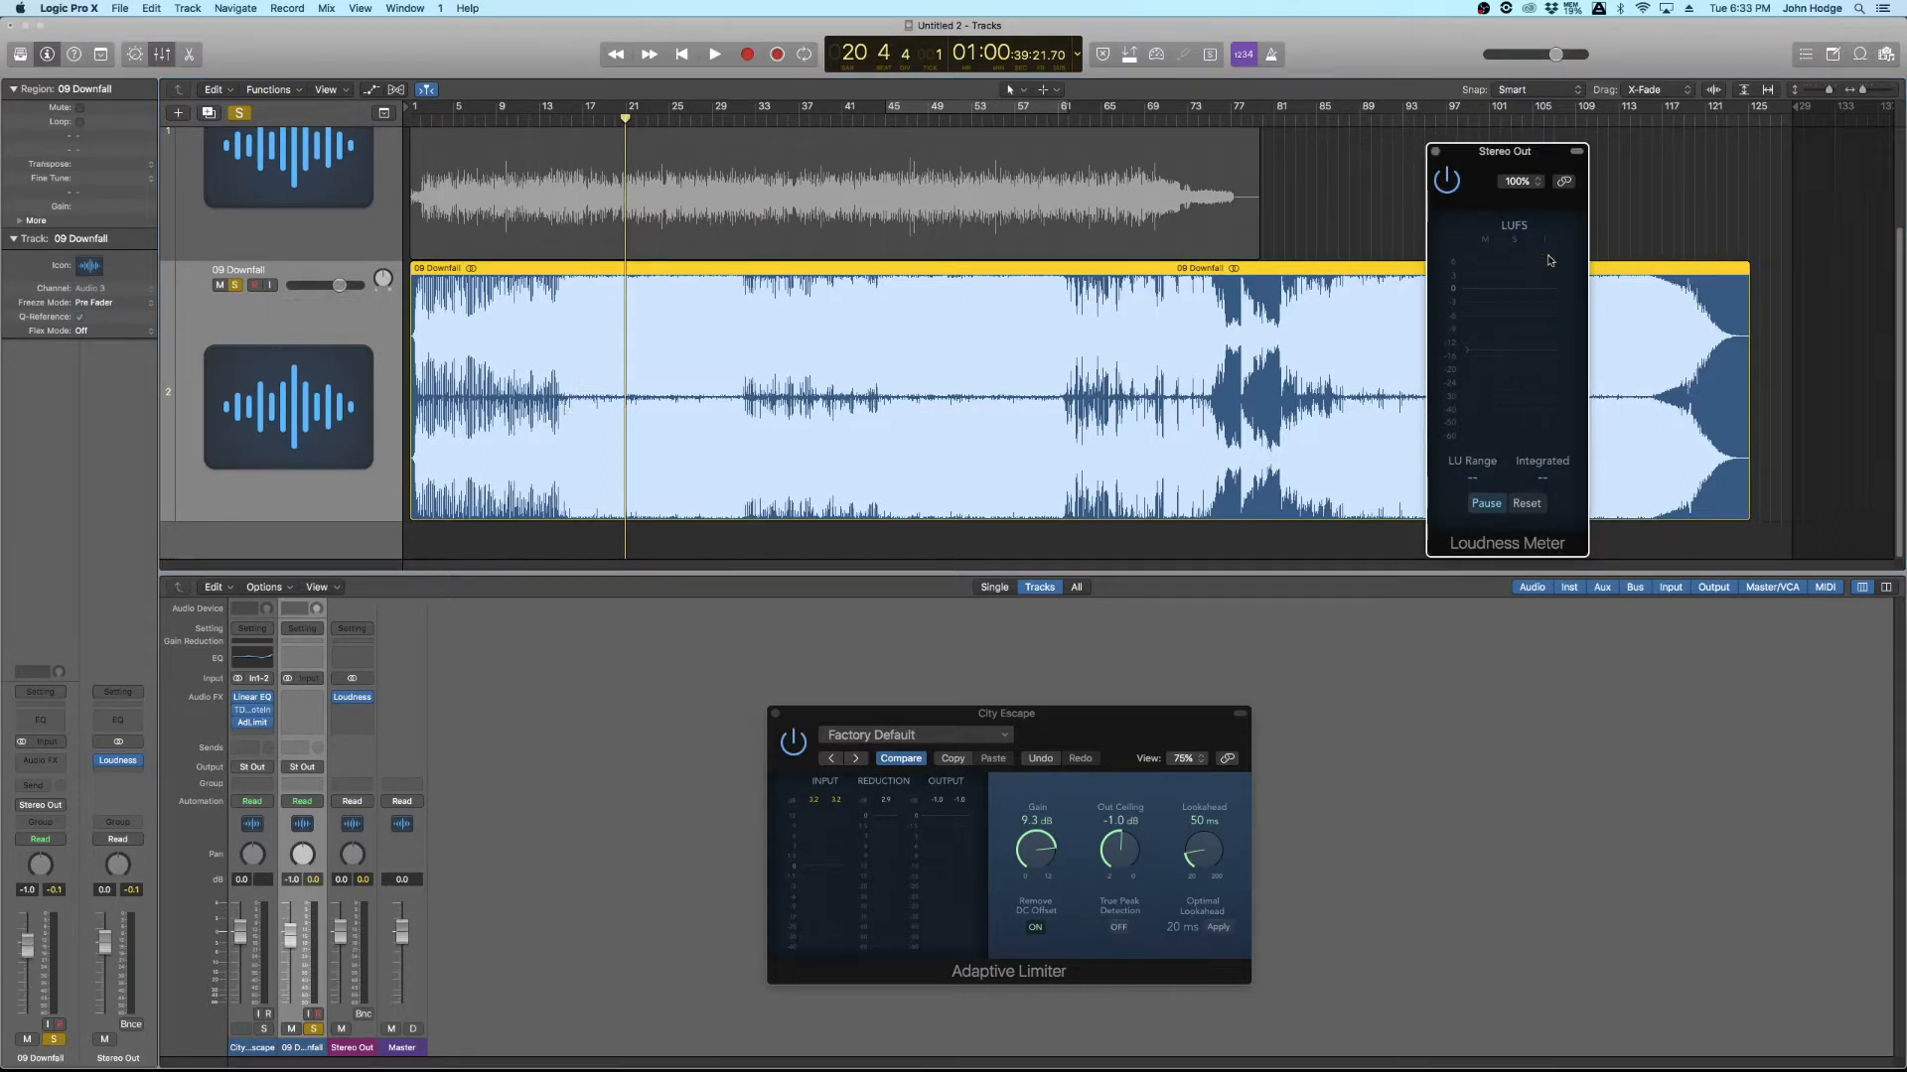
pyautogui.scroll(3, 284, 284)
pyautogui.press('space')
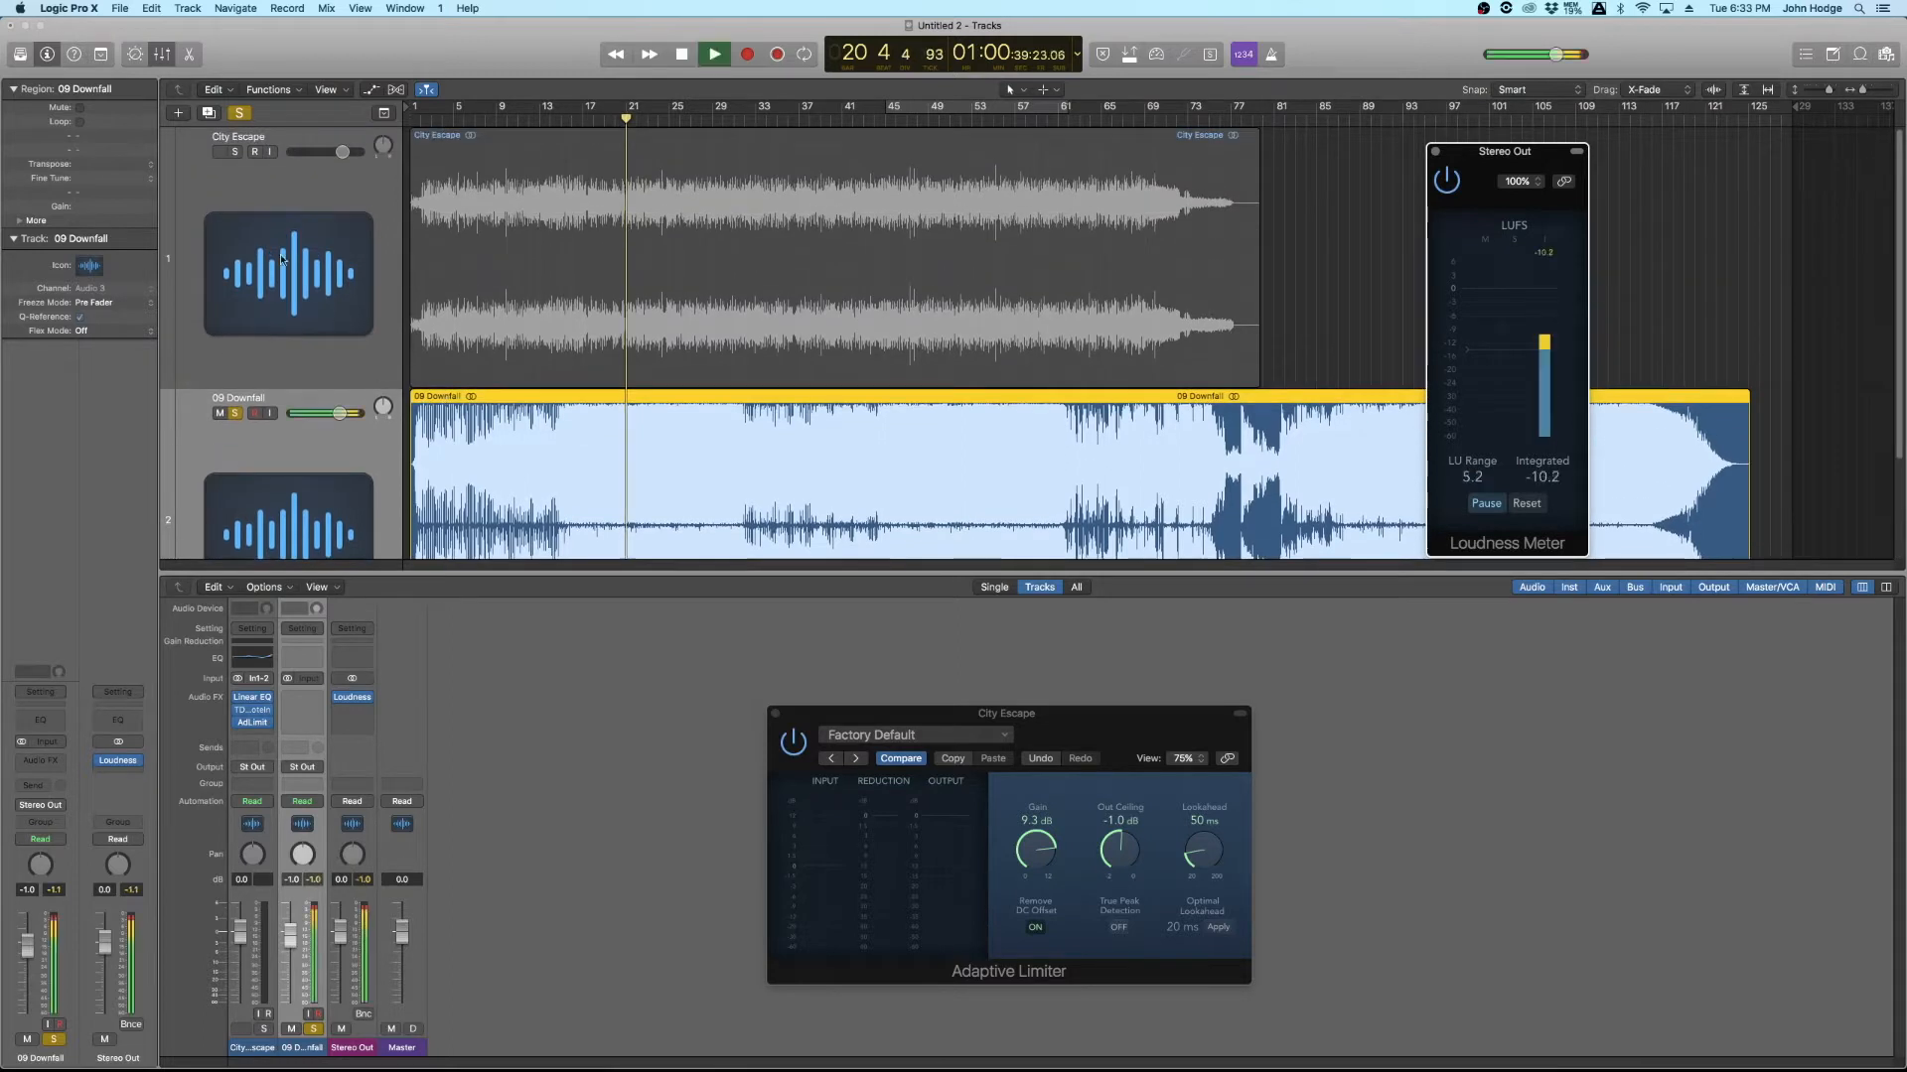
# Step: Compare soloed City Escape with 09 Downfall during playback, restarting the loudness measurement and lowering 09 Downfall's volume to -2.1 dB
pyautogui.click(236, 152)
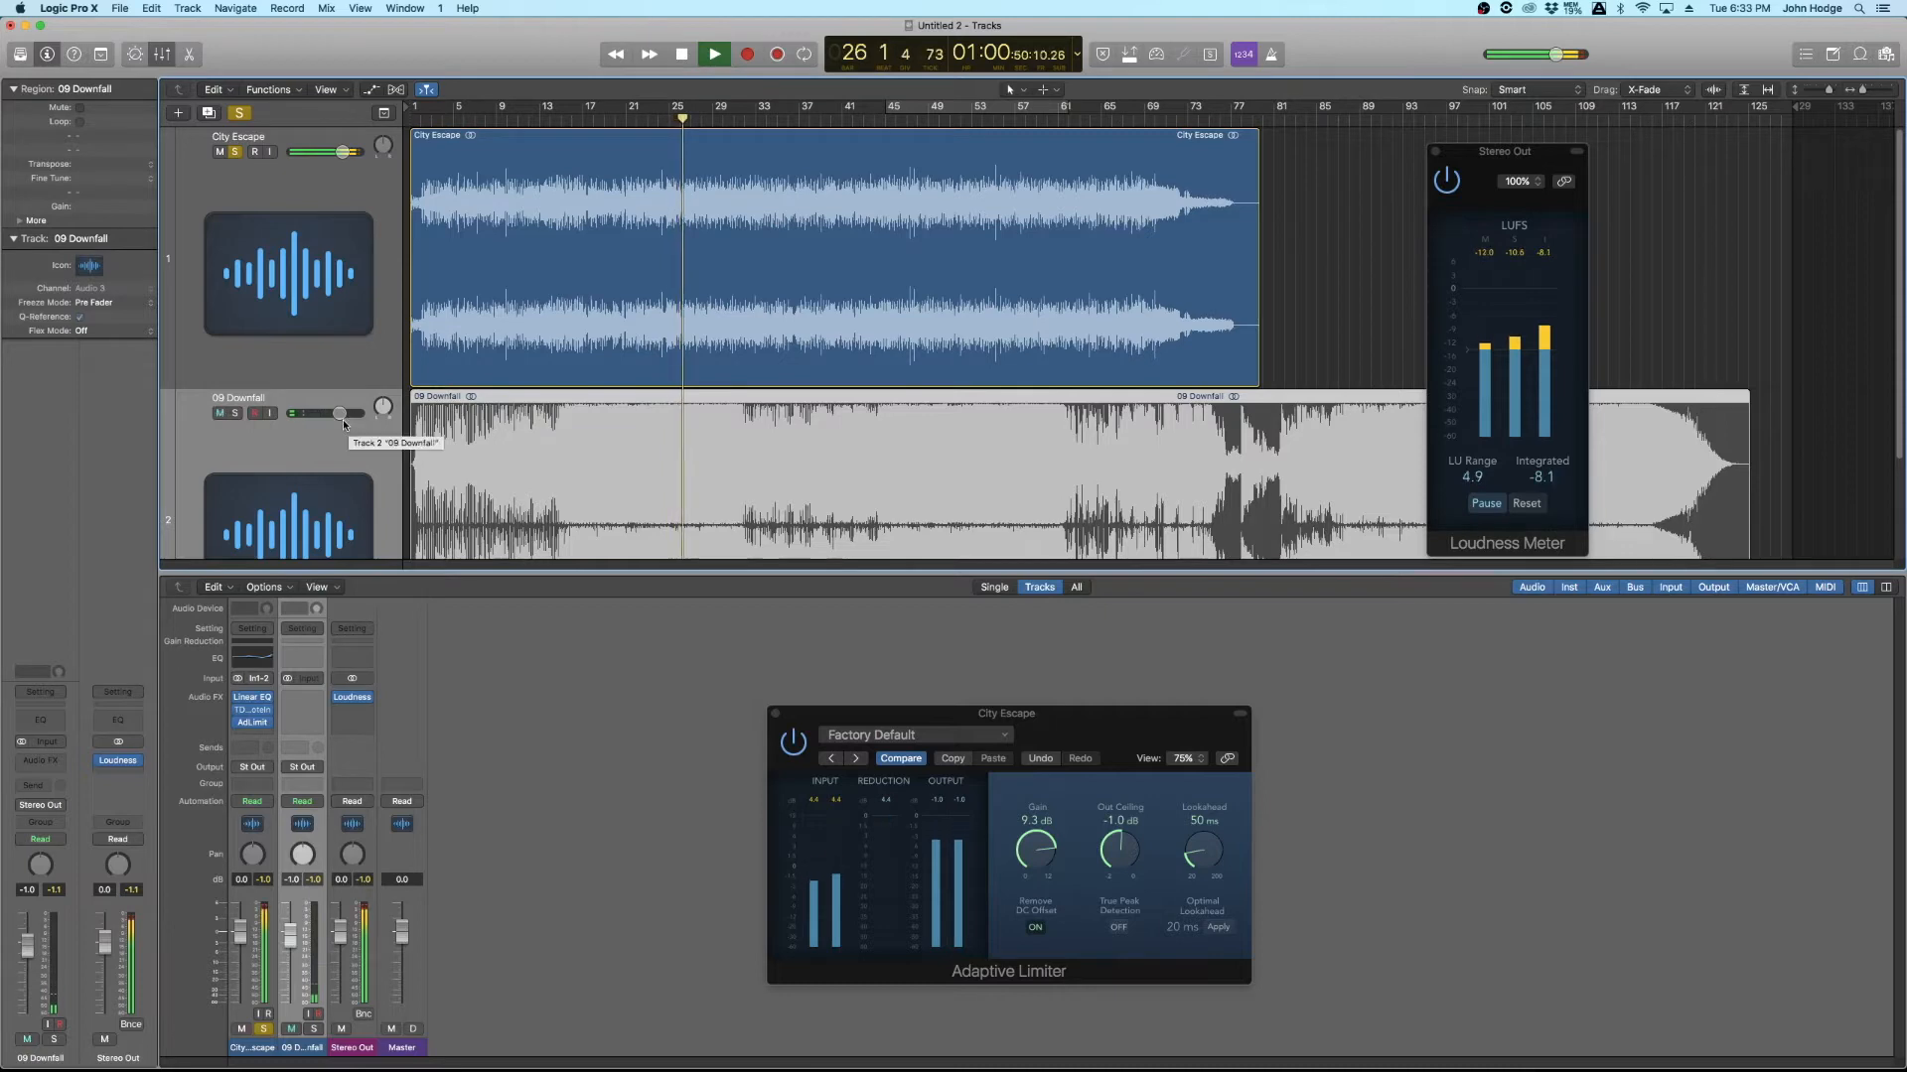
pyautogui.click(1524, 505)
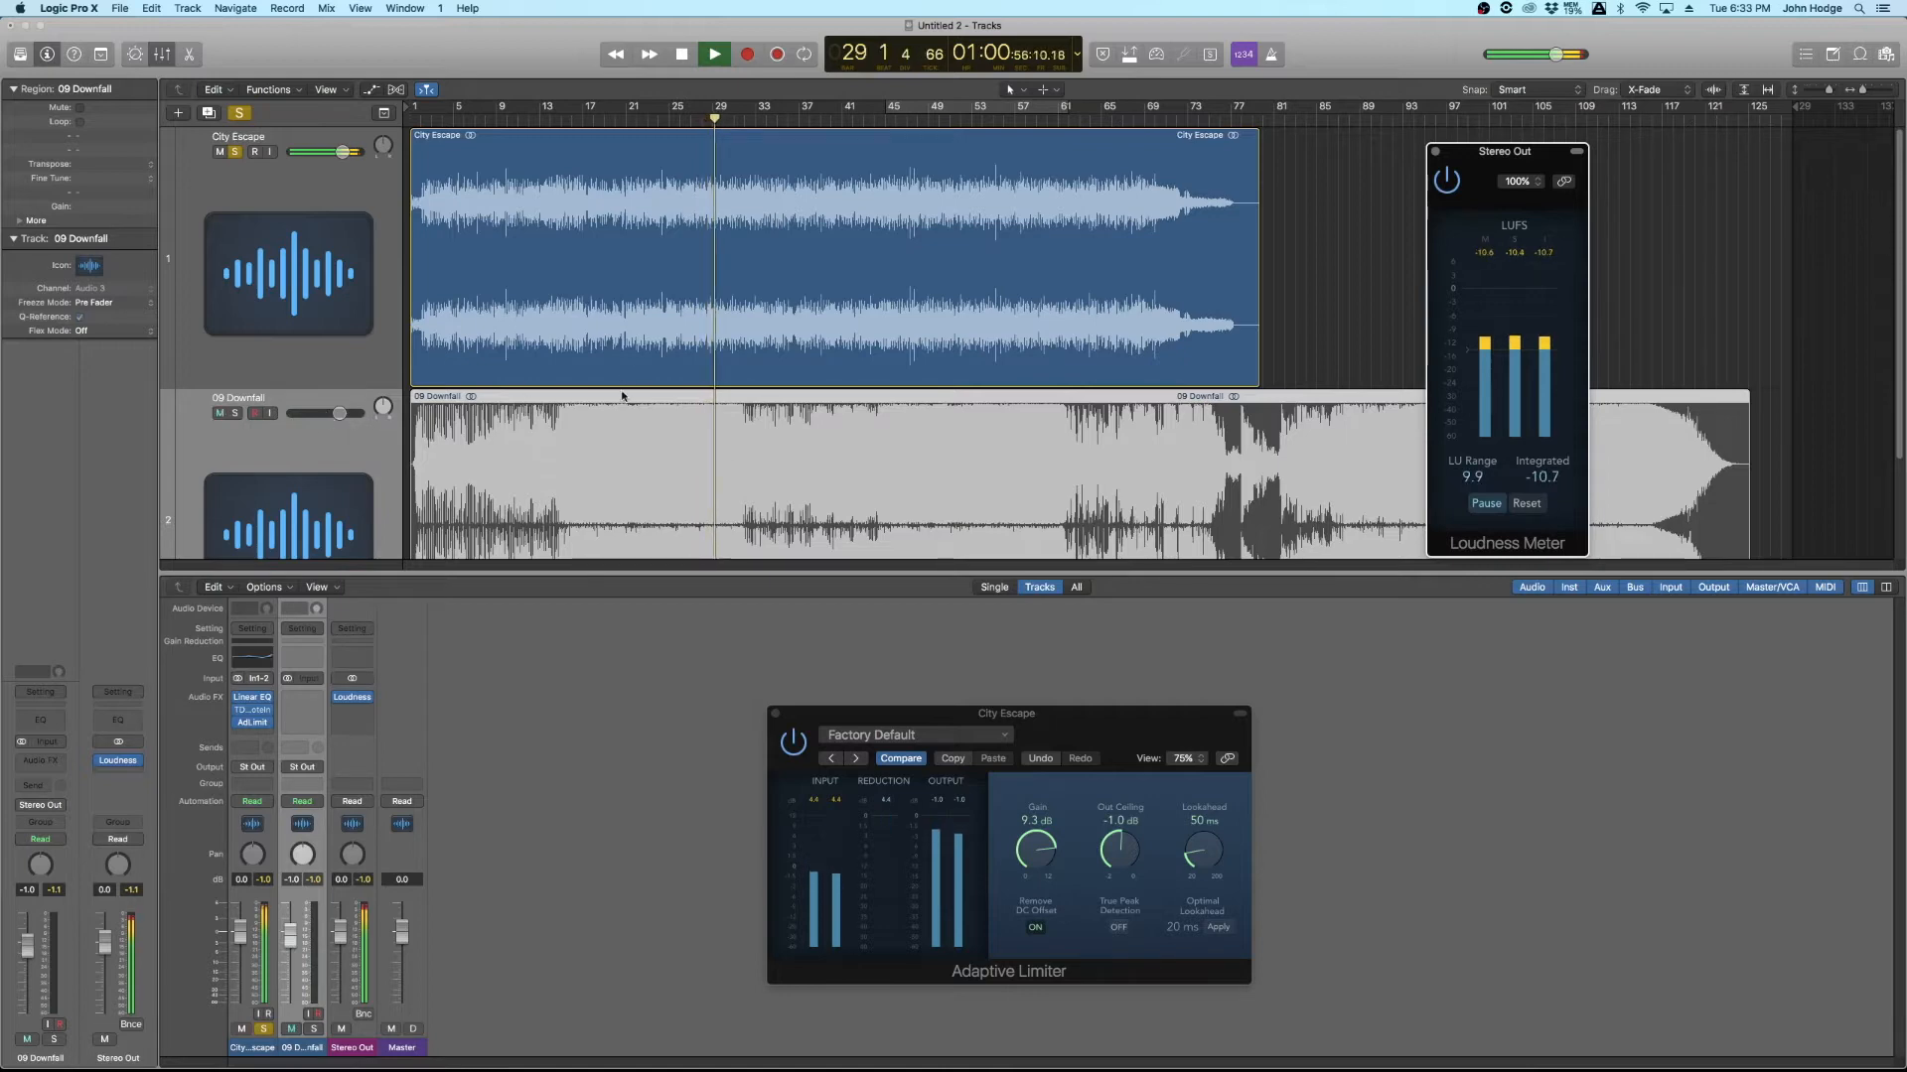
pyautogui.moveTo(339, 414); pyautogui.dragTo(336, 414)
pyautogui.click(235, 412)
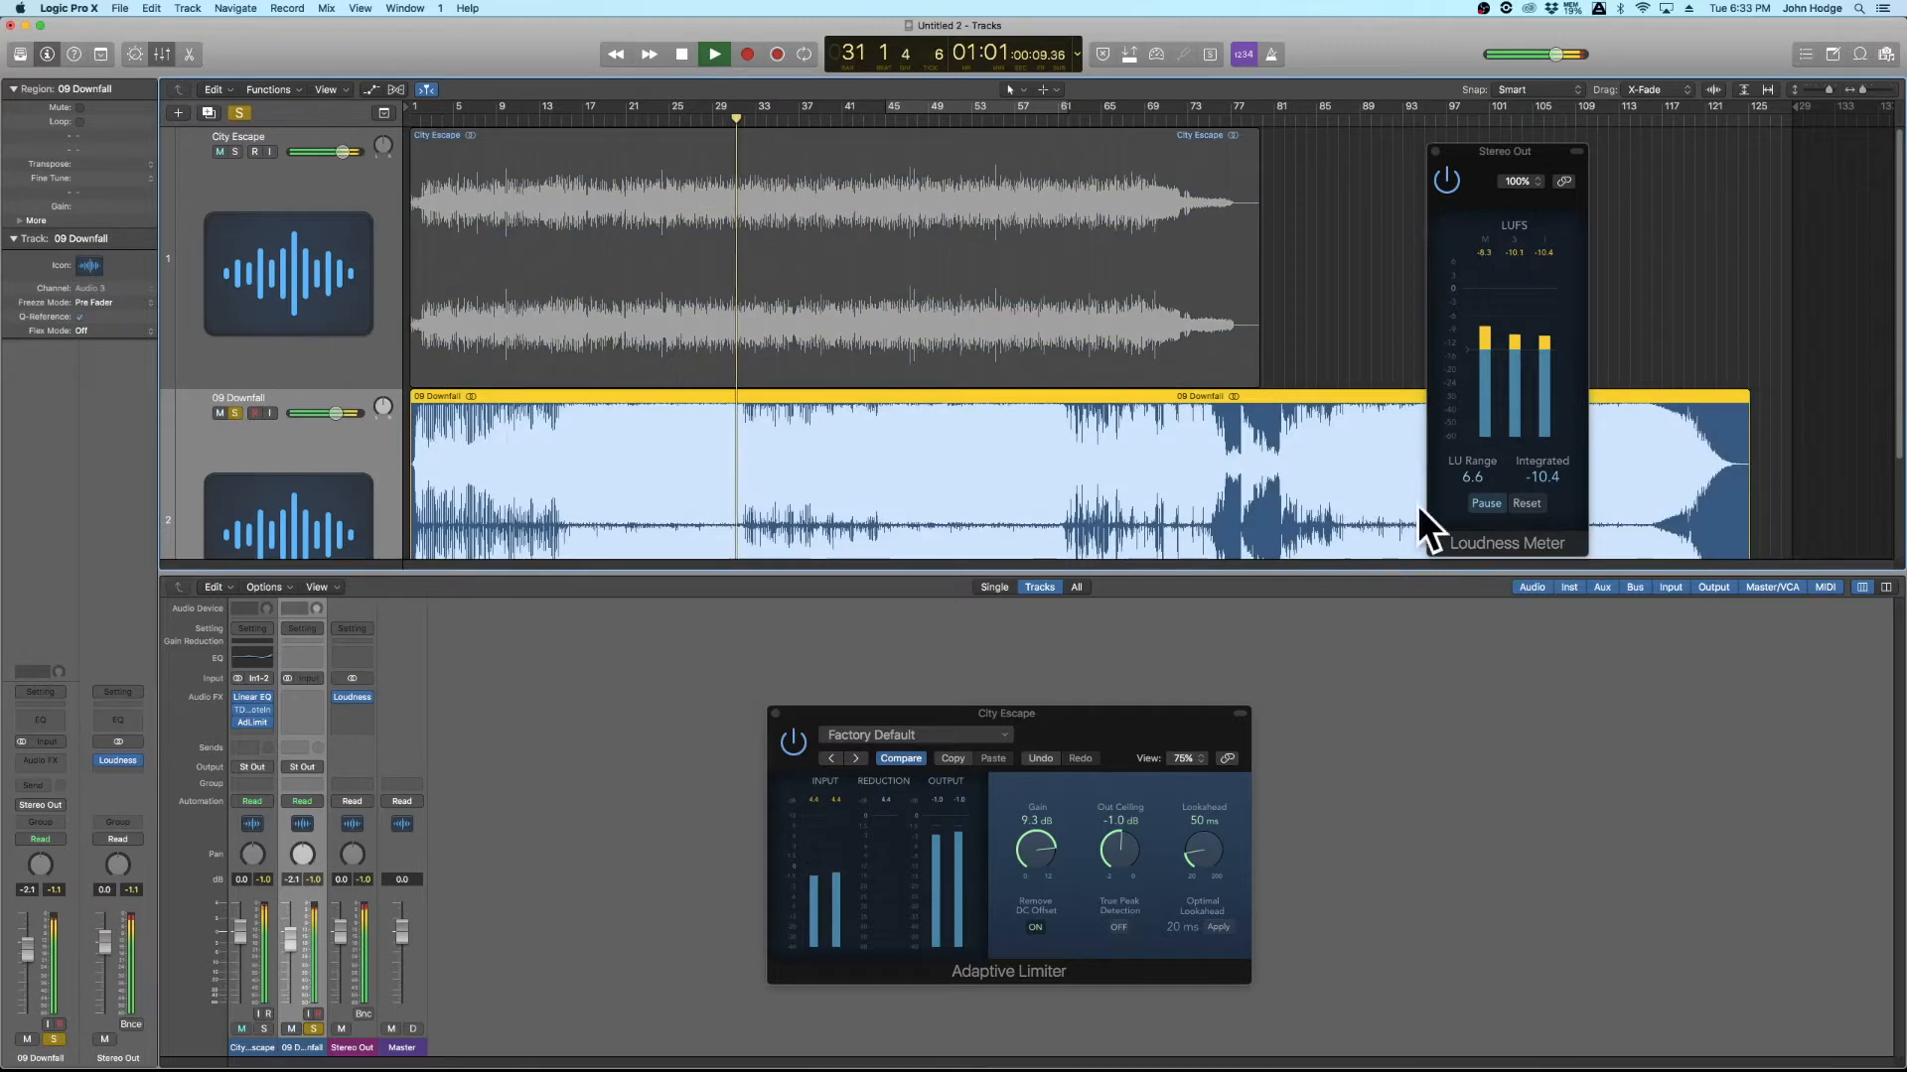
# Step: Play 09 Downfall from about bar 24, lower its volume to -3.2 dB, and restart the loudness measurement
pyautogui.click(1534, 503)
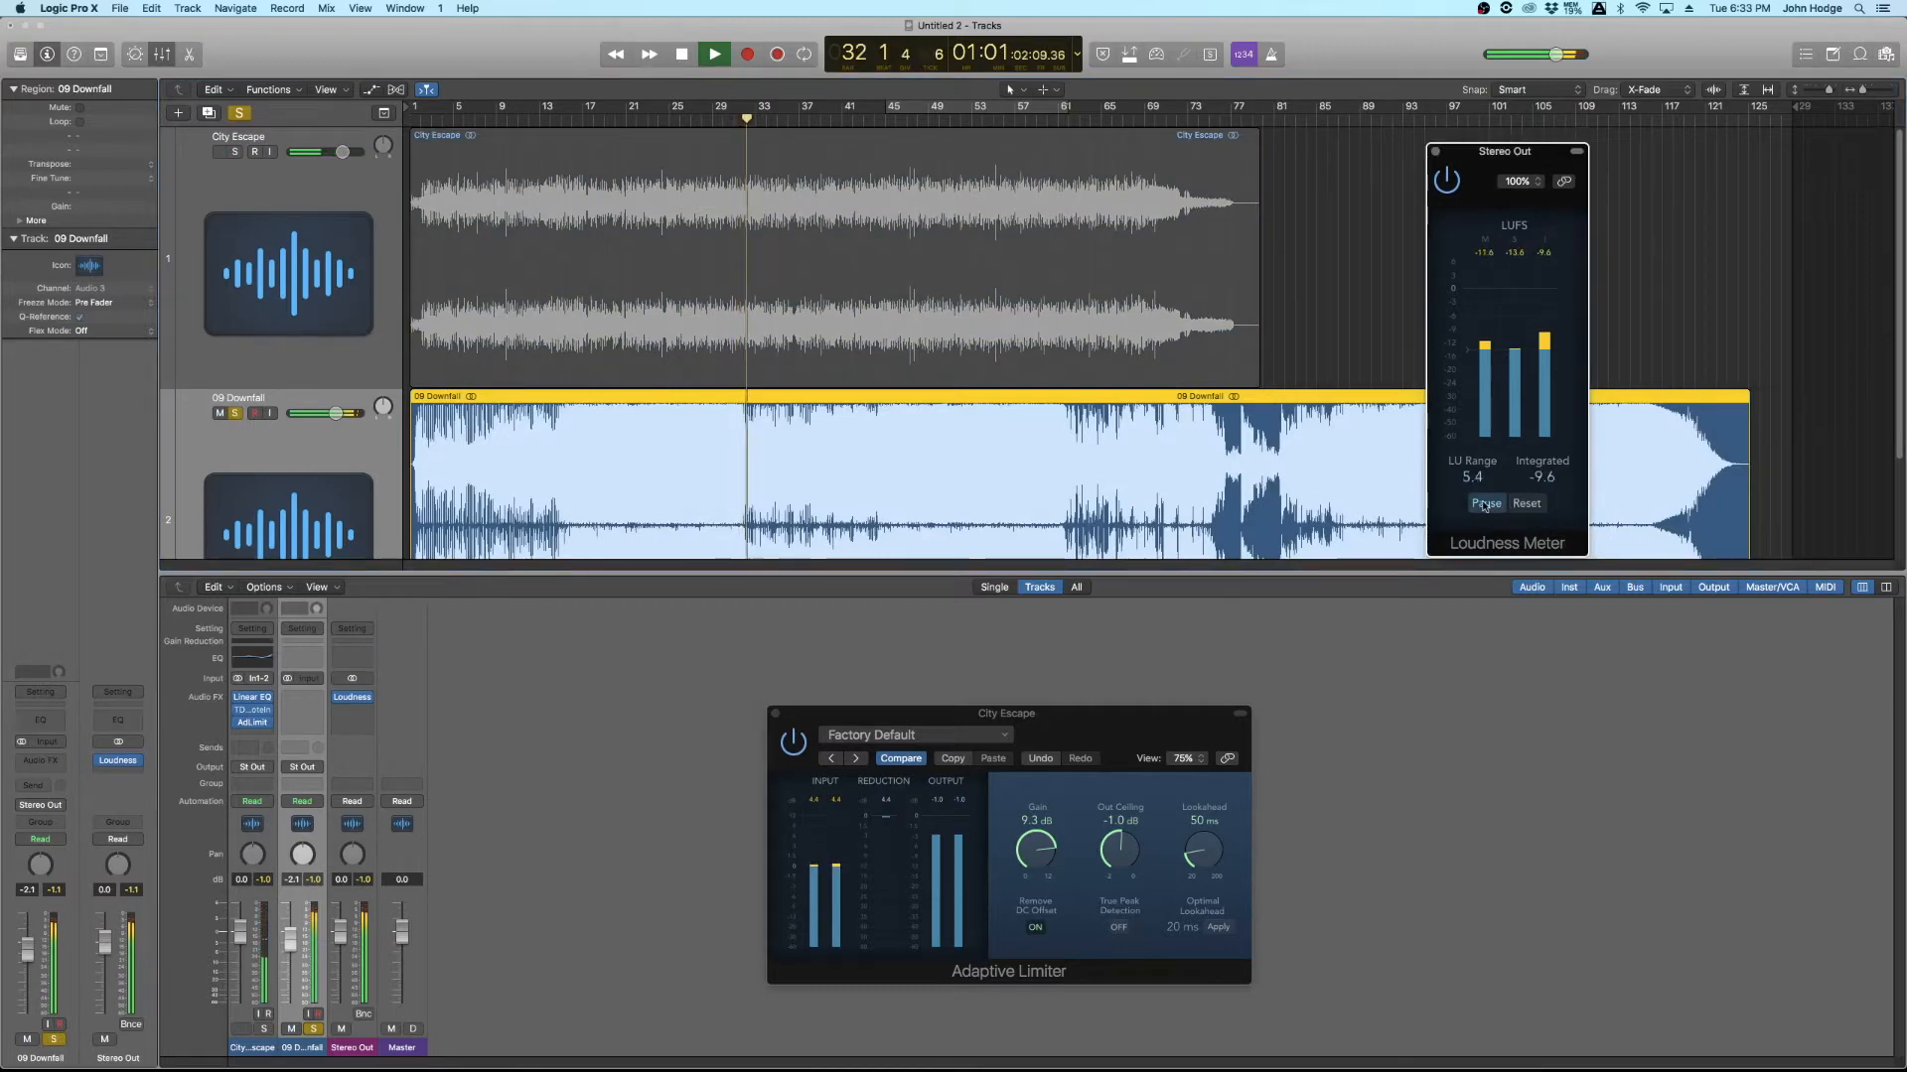
pyautogui.click(661, 120)
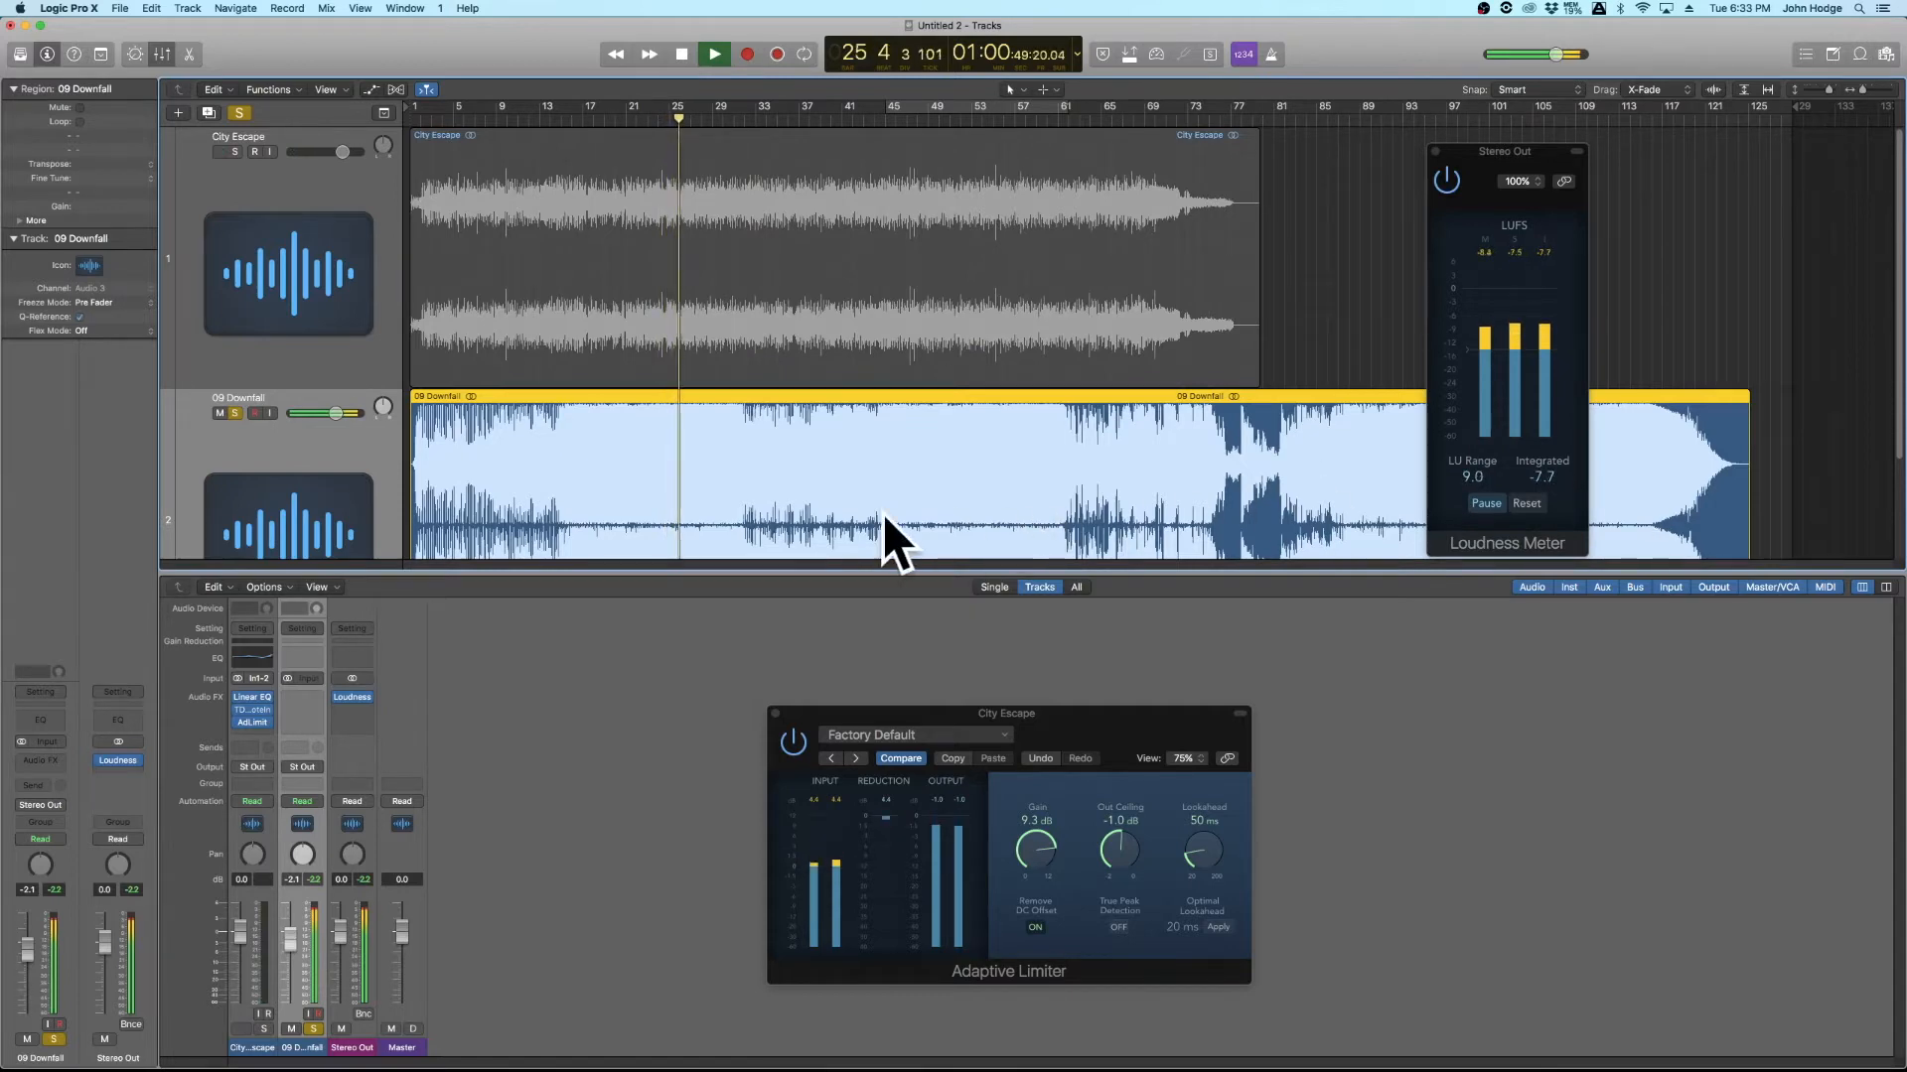
pyautogui.moveTo(336, 413); pyautogui.dragTo(332, 413)
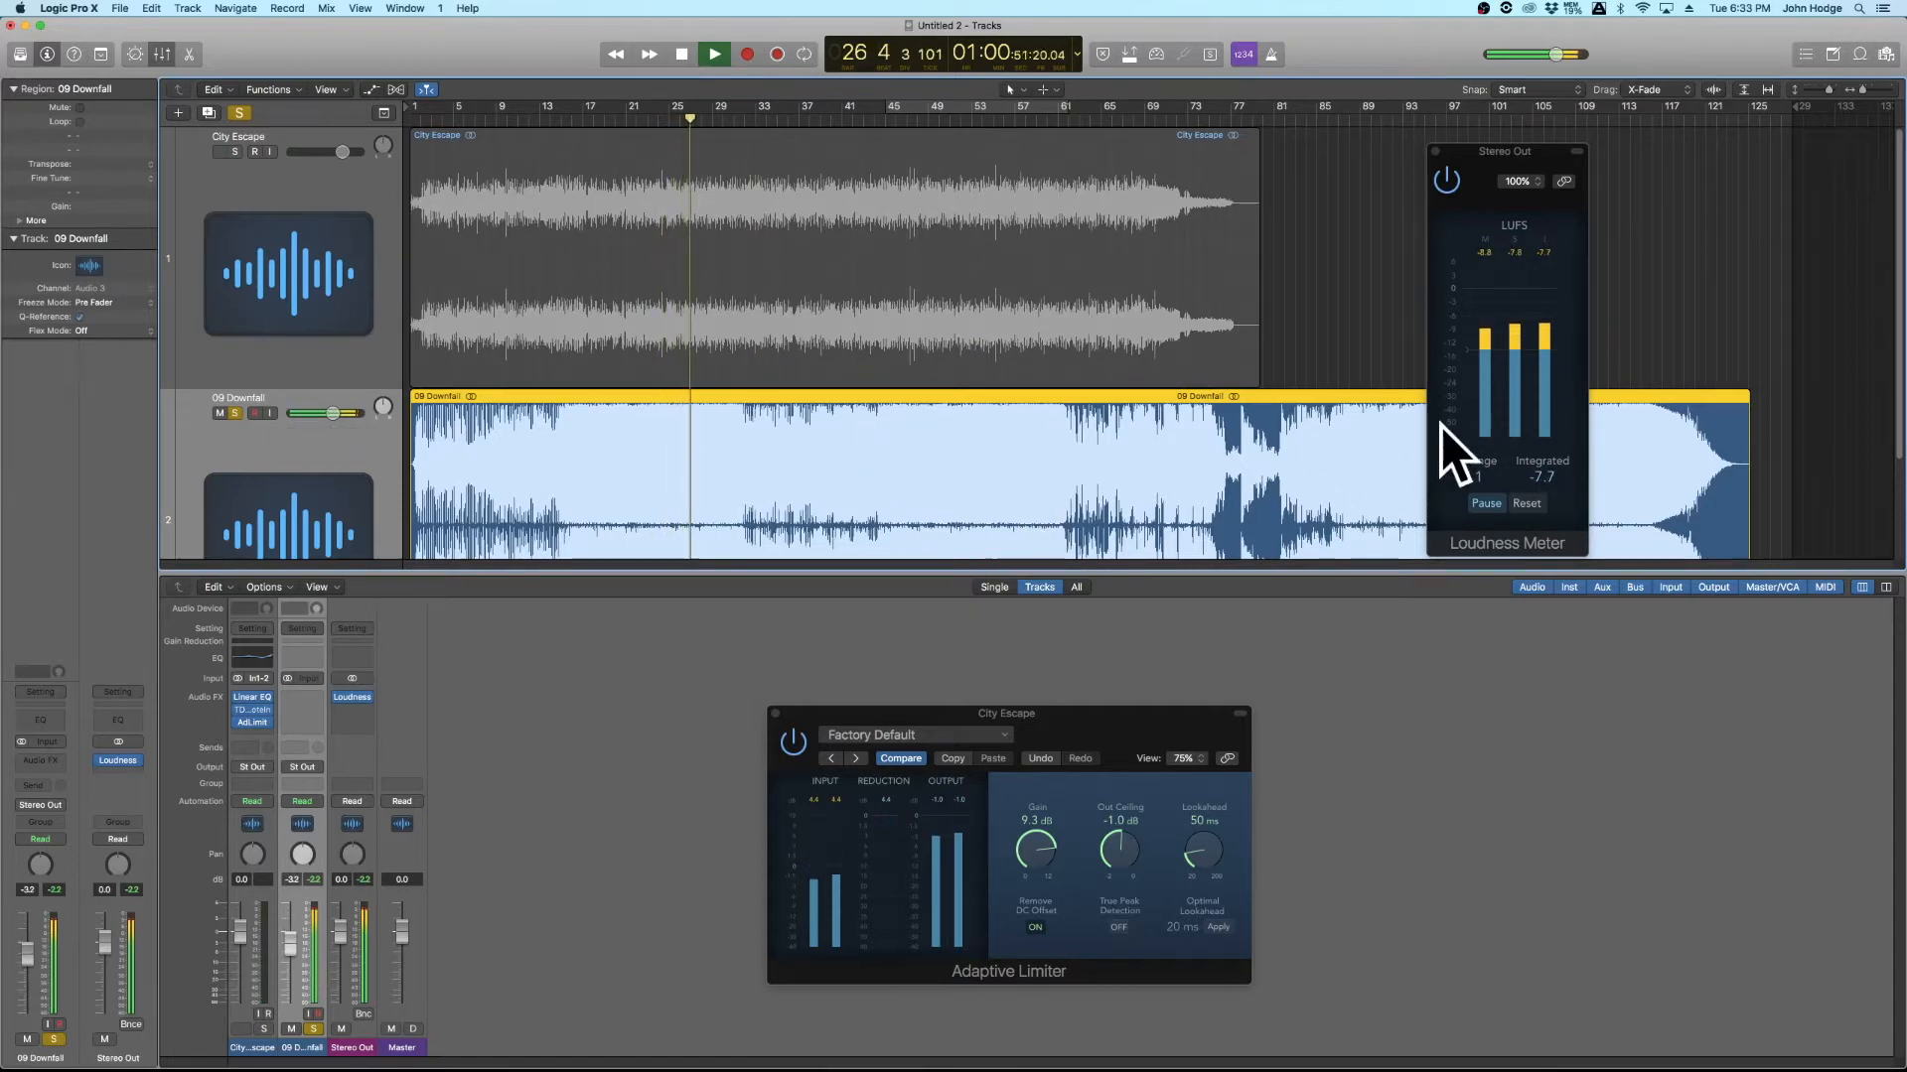
pyautogui.click(1527, 503)
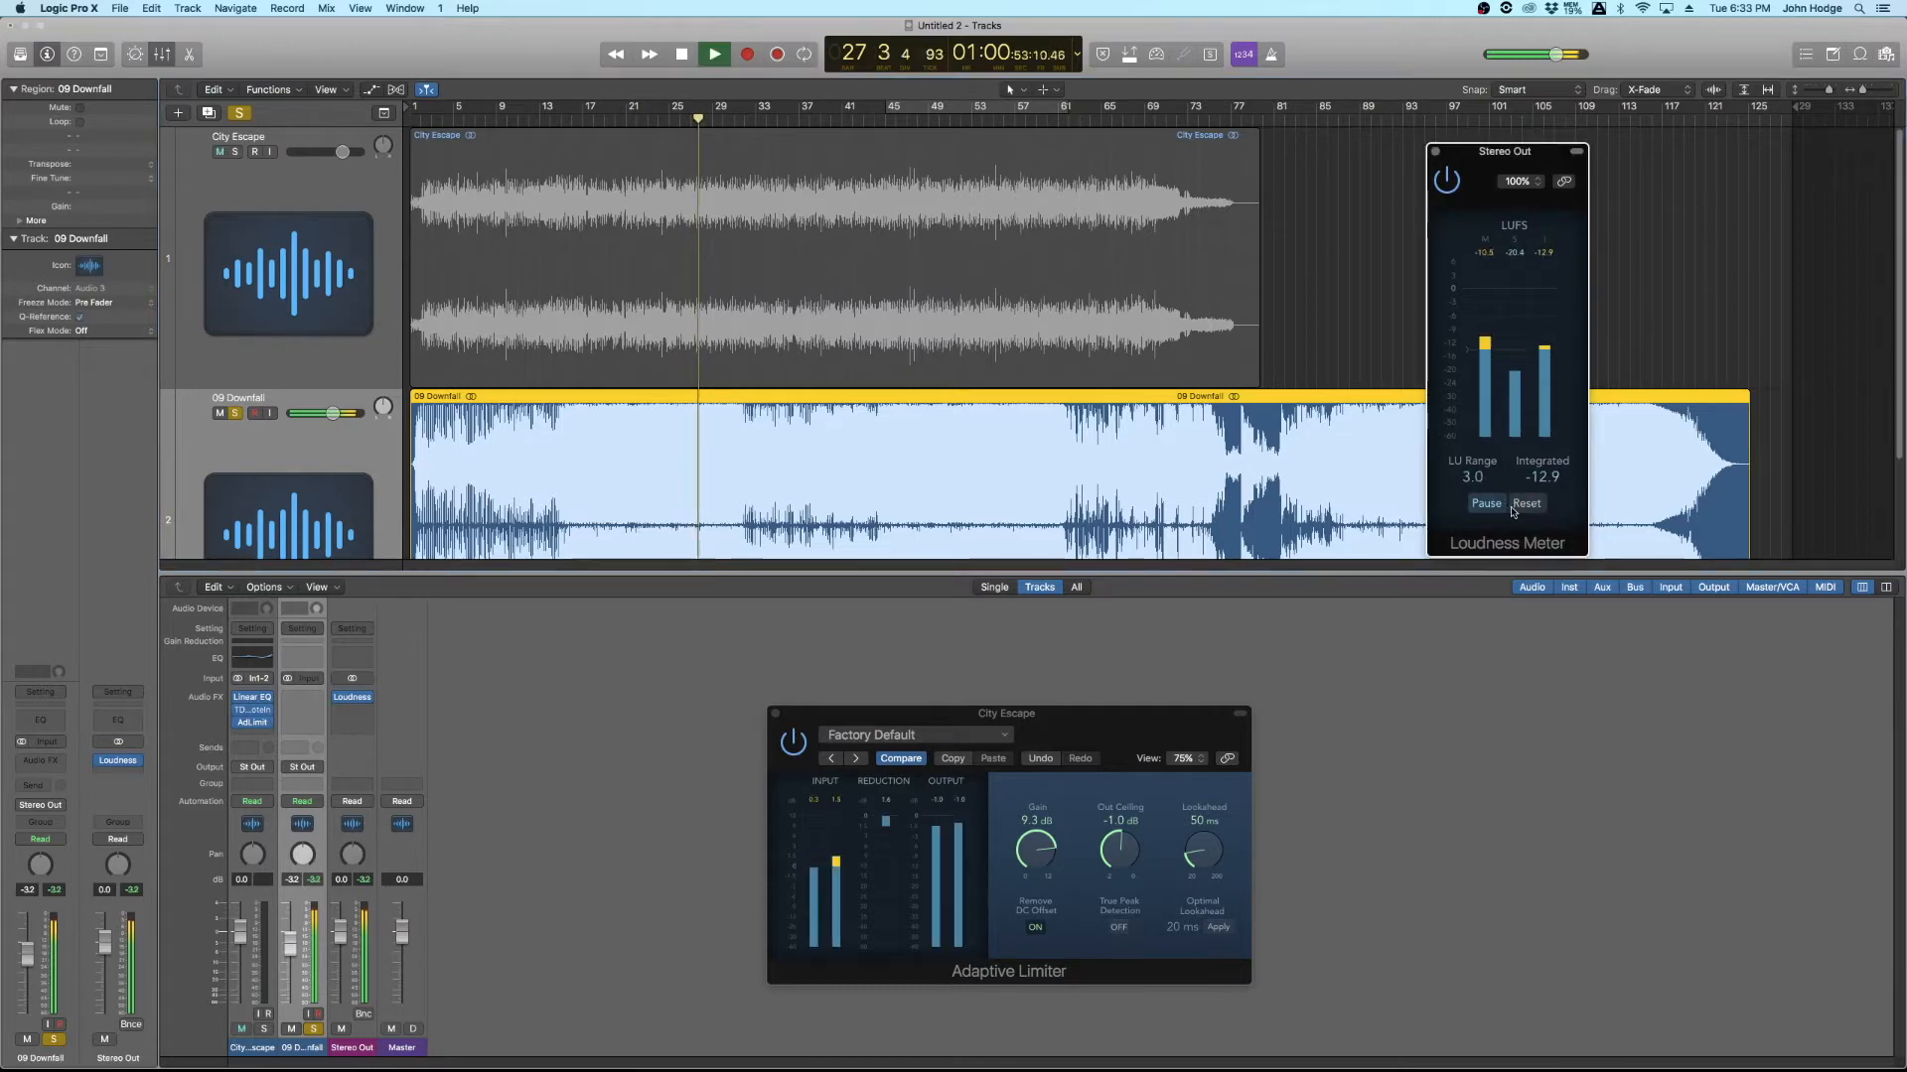
pyautogui.press('space')
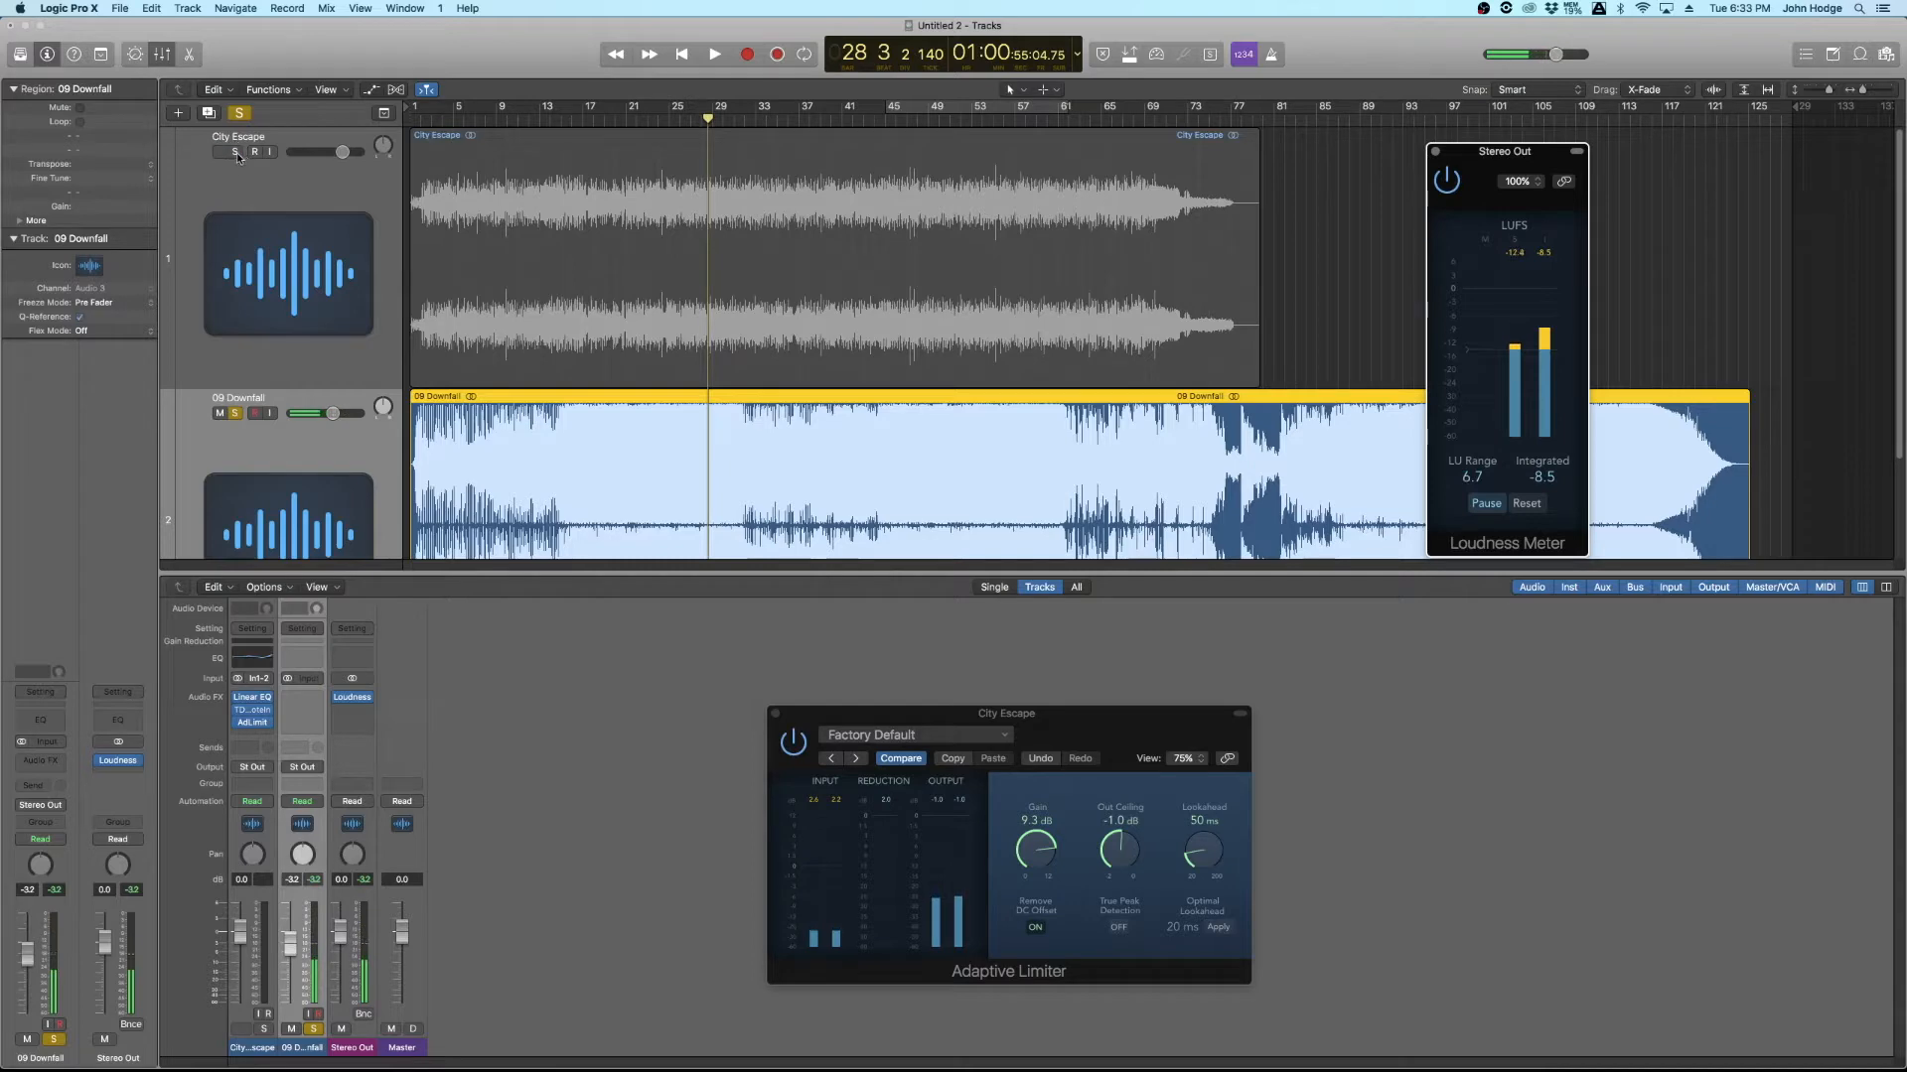
# Step: Solo City Escape and play it from bar 28 to compare its loudness with 09 Downfall
pyautogui.click(723, 169)
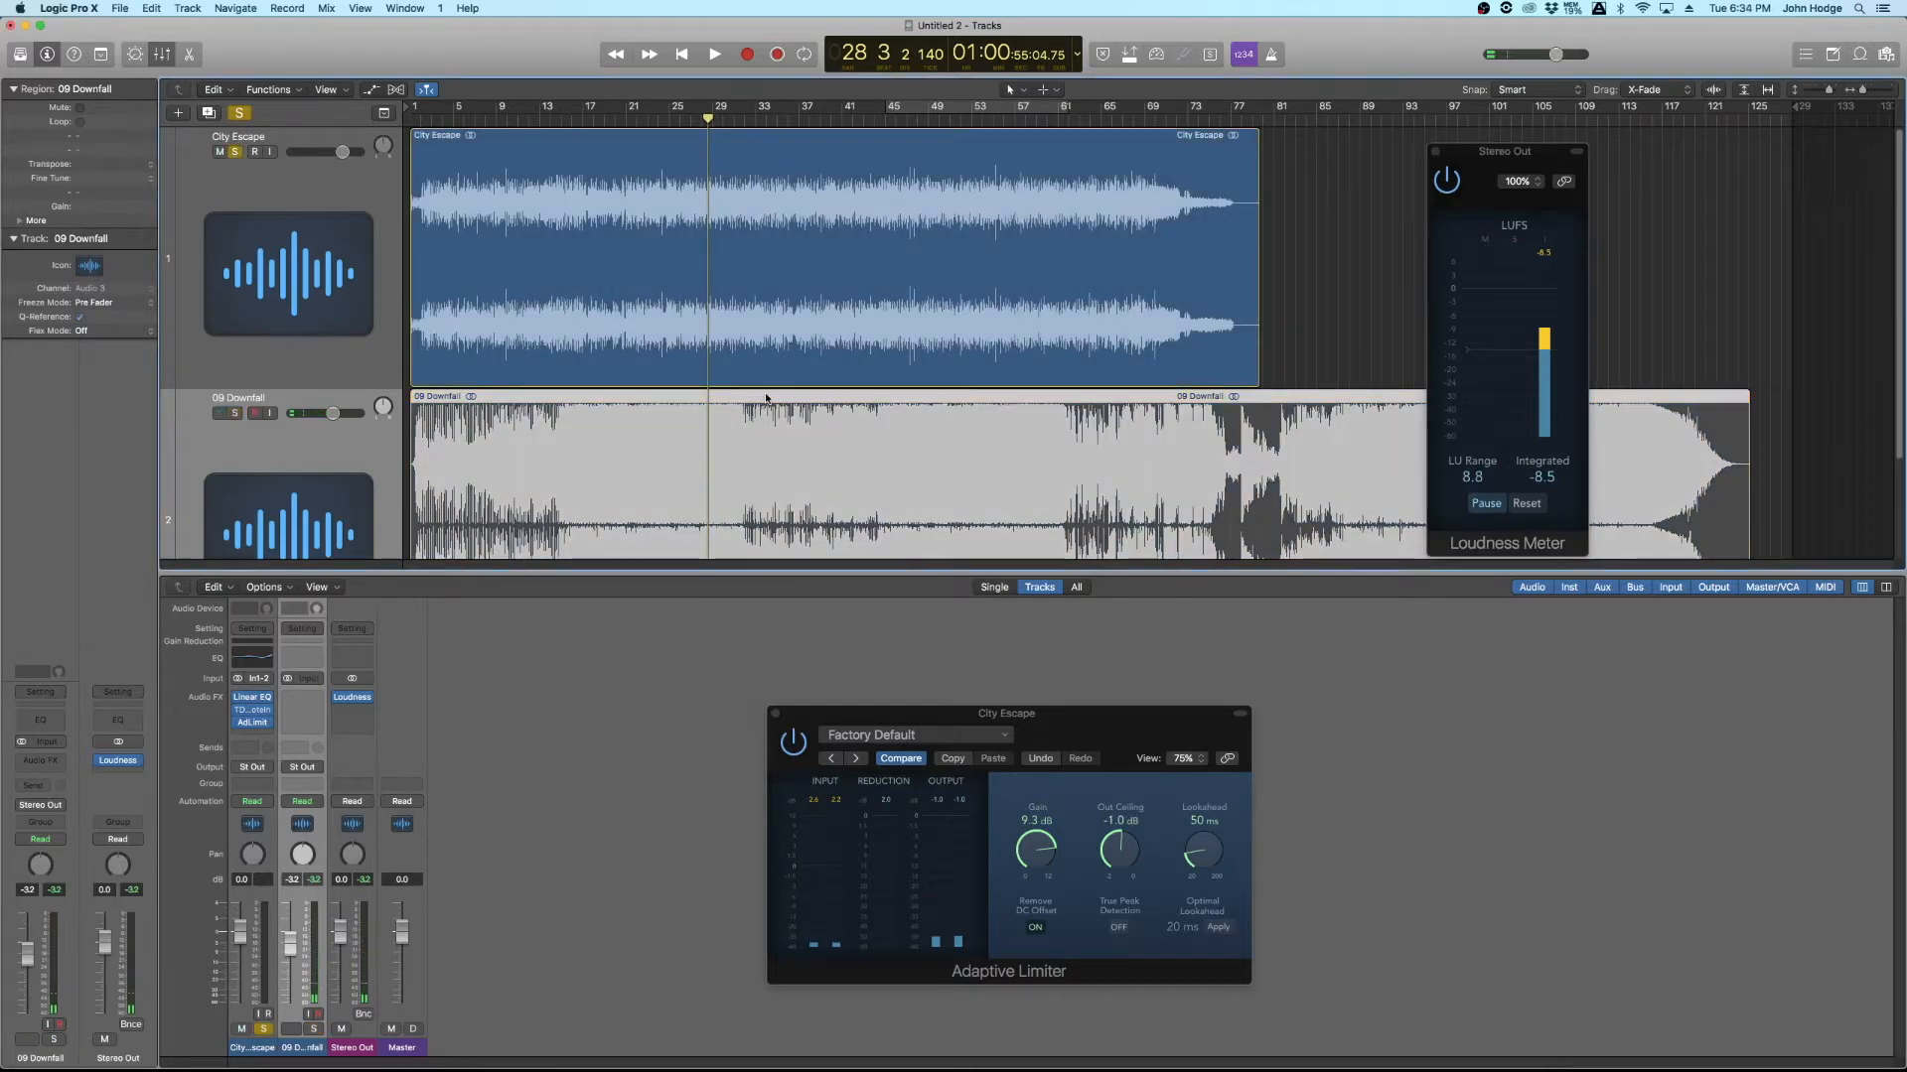
pyautogui.press('space')
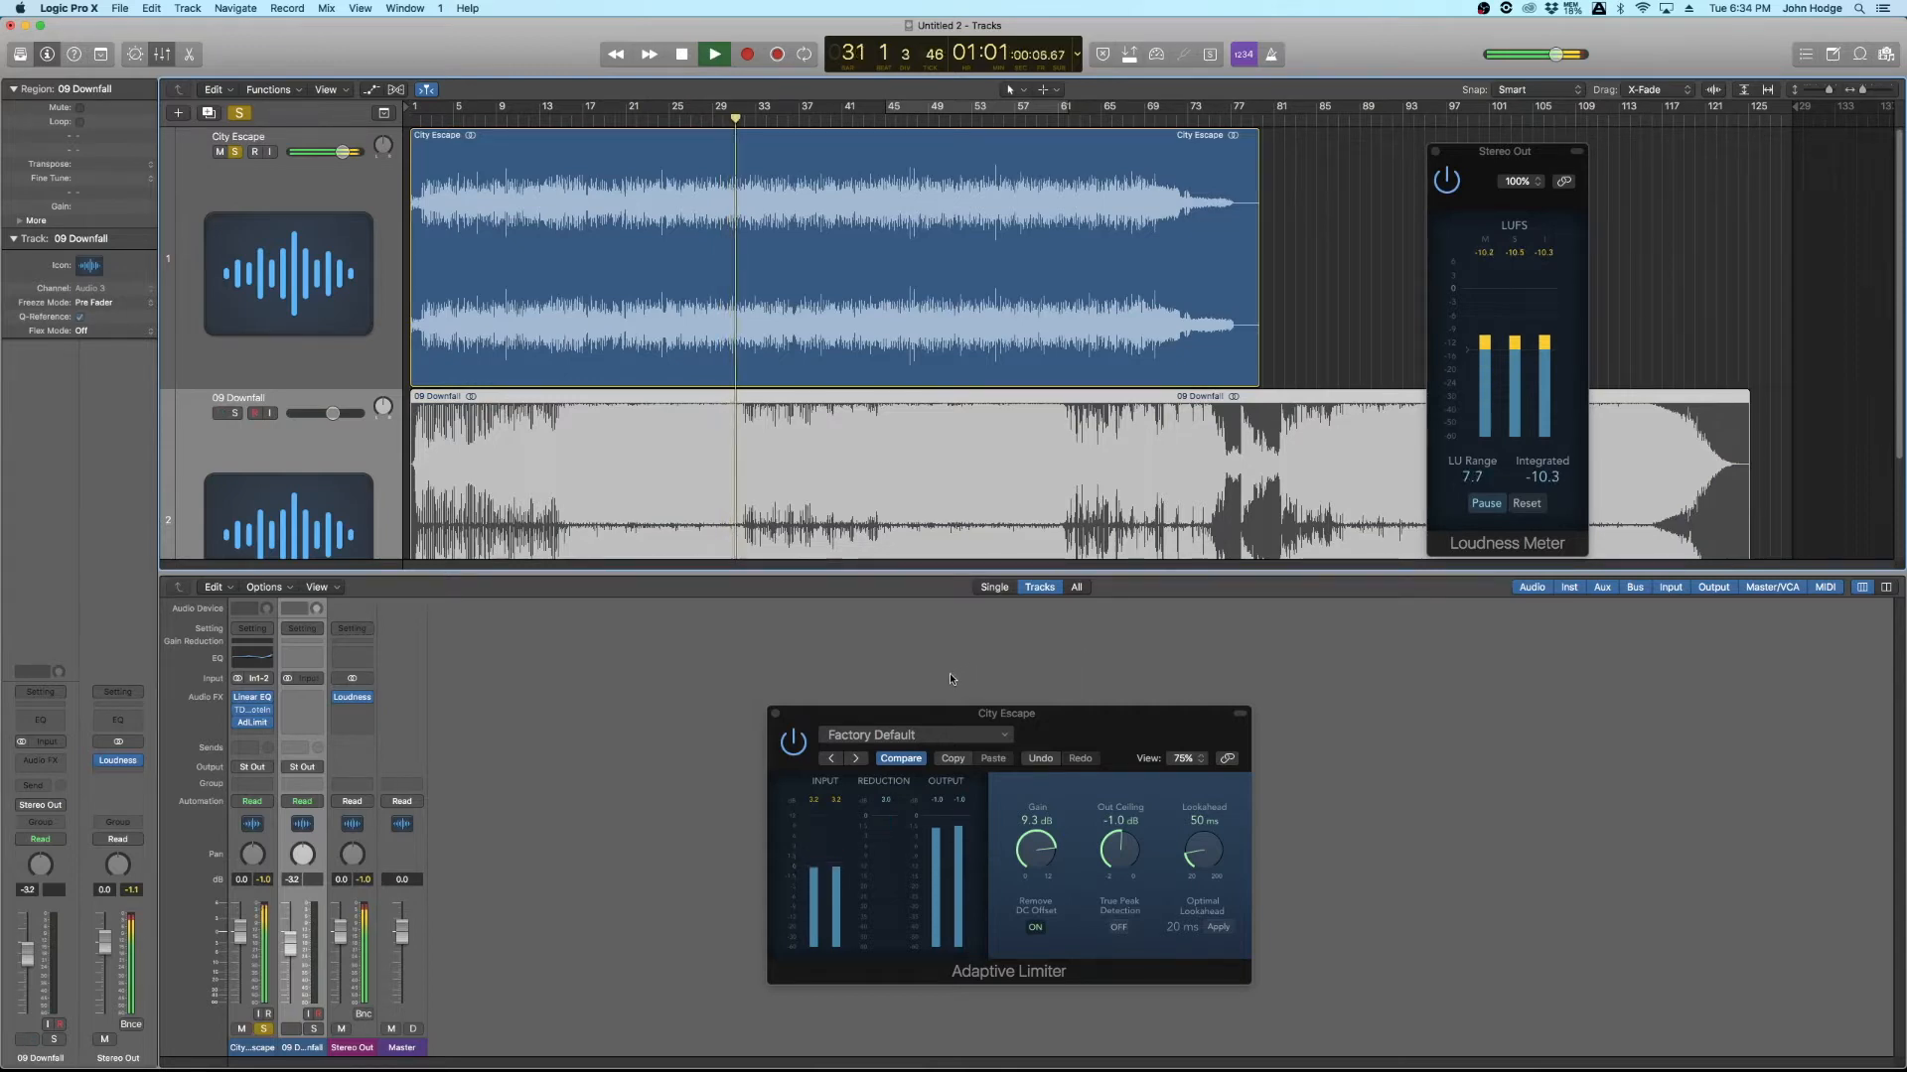
pyautogui.press('space')
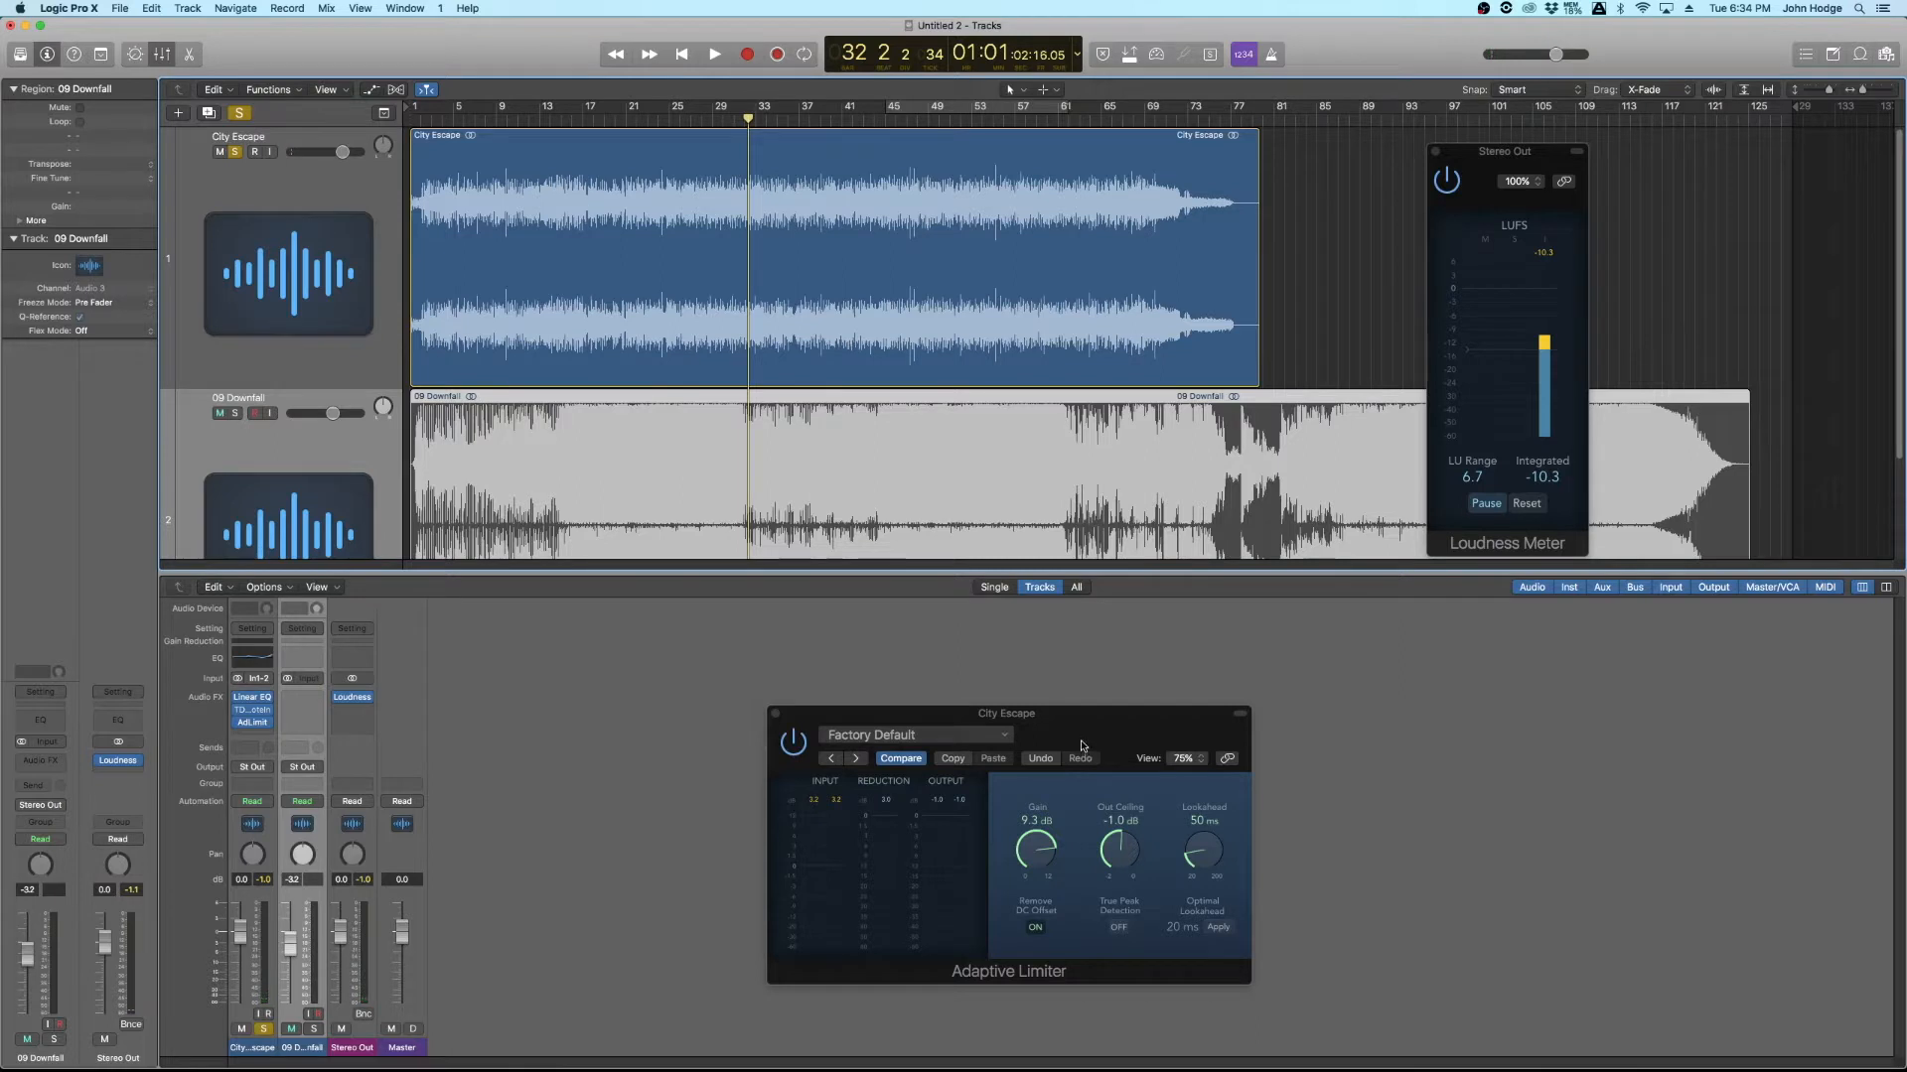
# Step: Raise the Adaptive Limiter gain on City Escape to 9.7 dB
pyautogui.moveTo(1089, 736); pyautogui.dragTo(1012, 667)
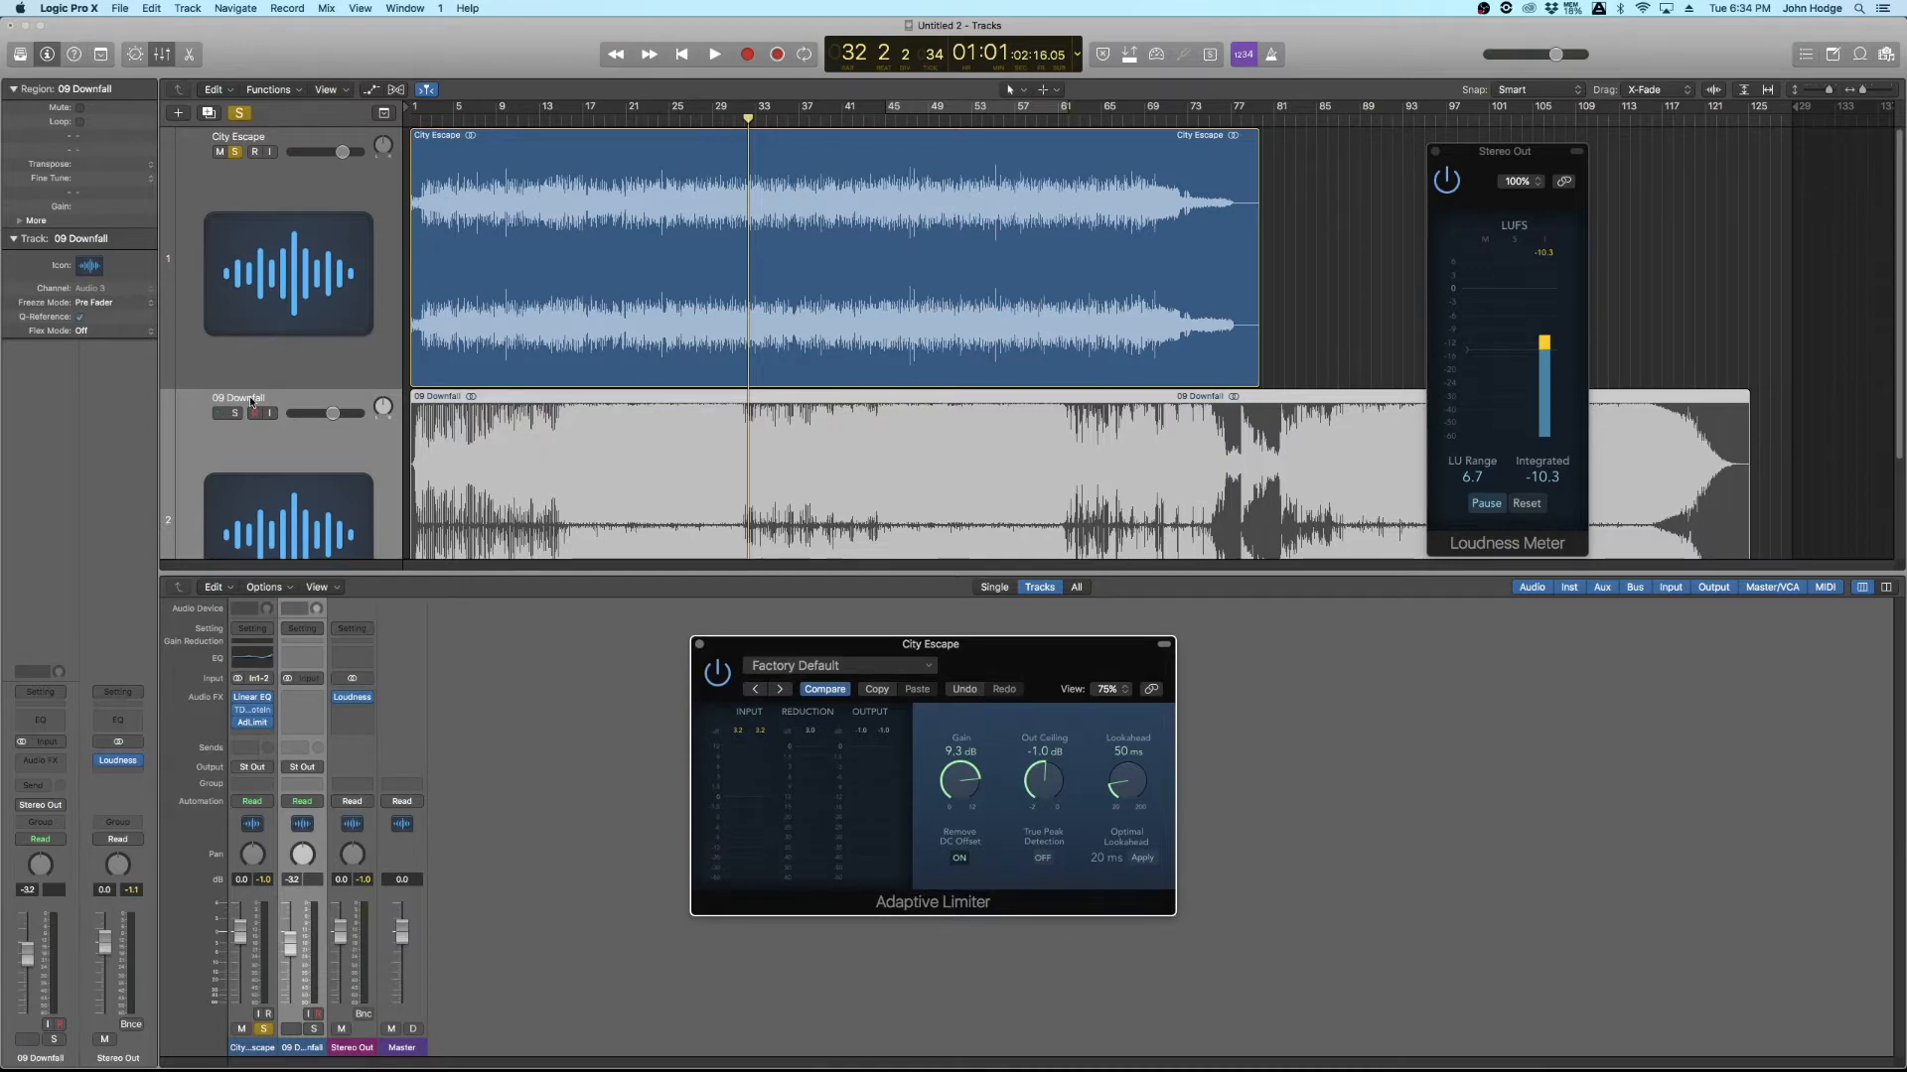
pyautogui.scroll(-2, 741, 375)
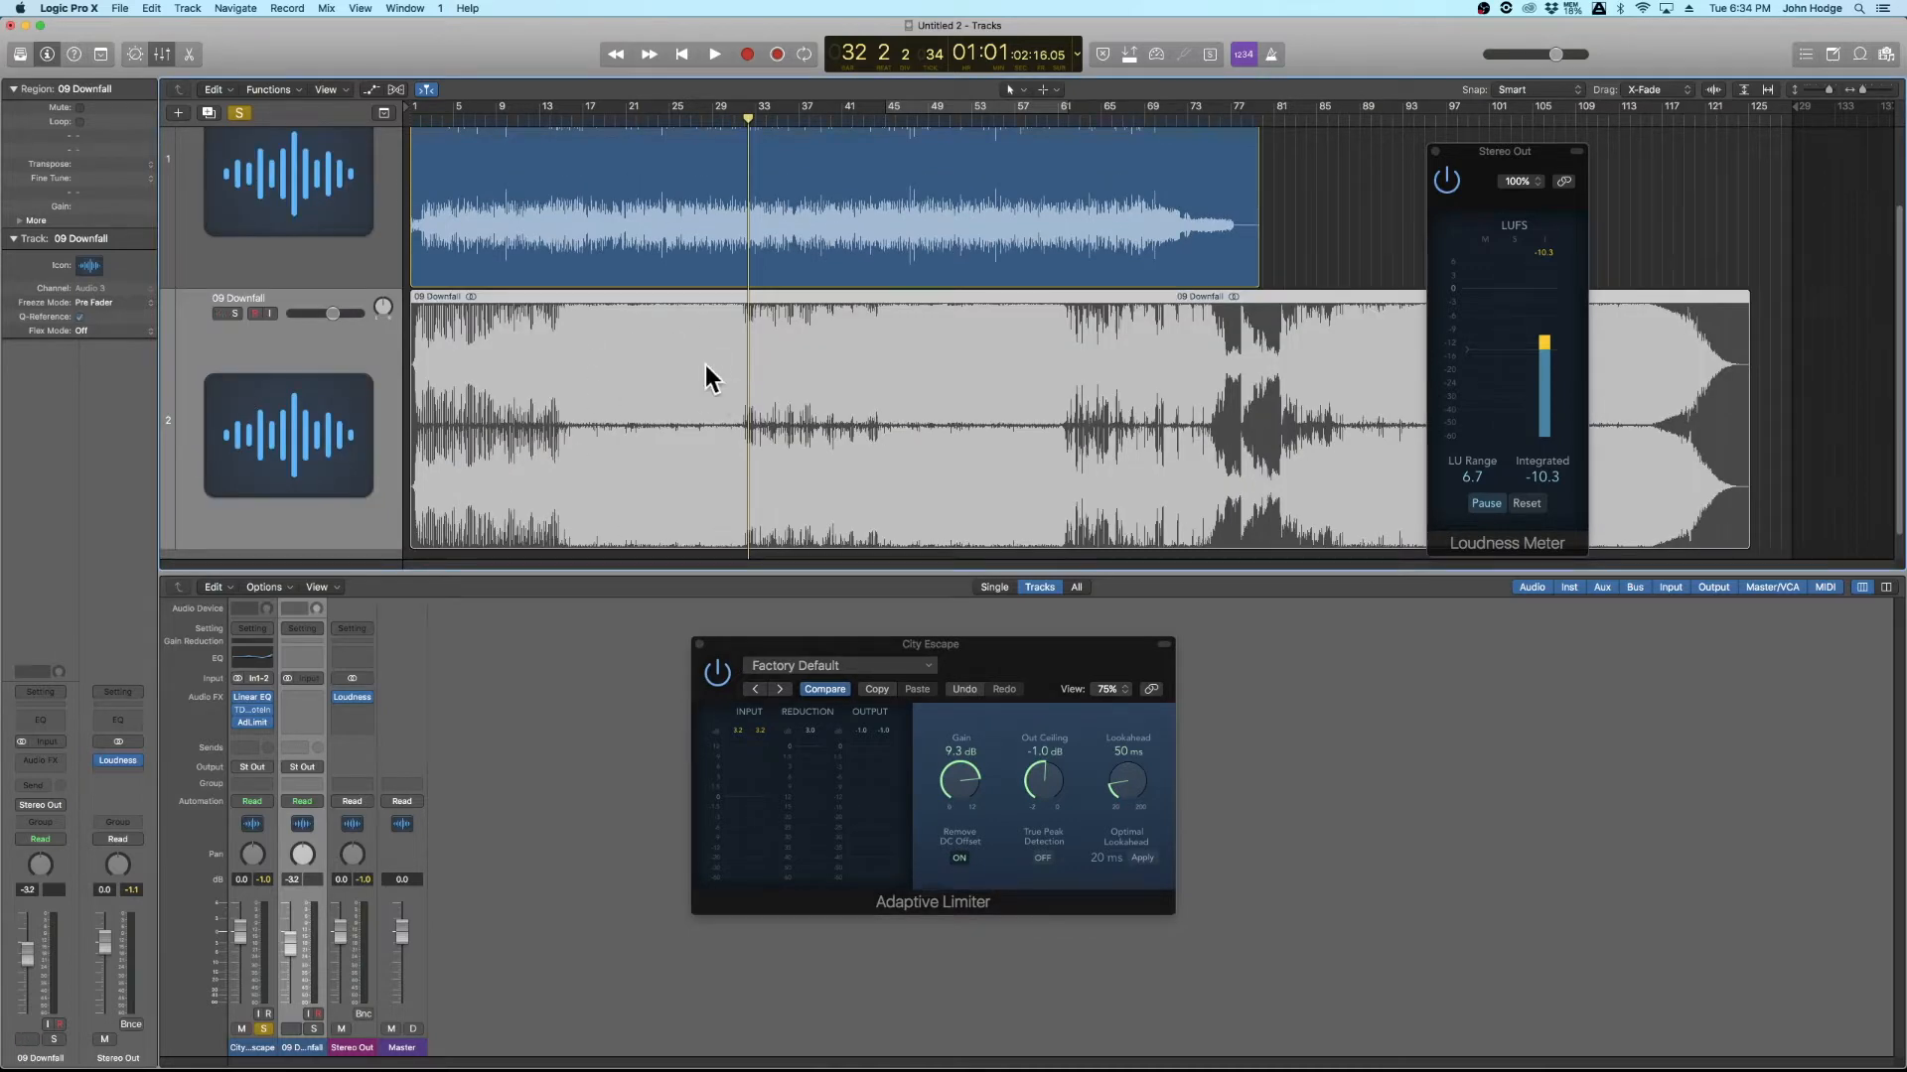
pyautogui.scroll(2, 291, 357)
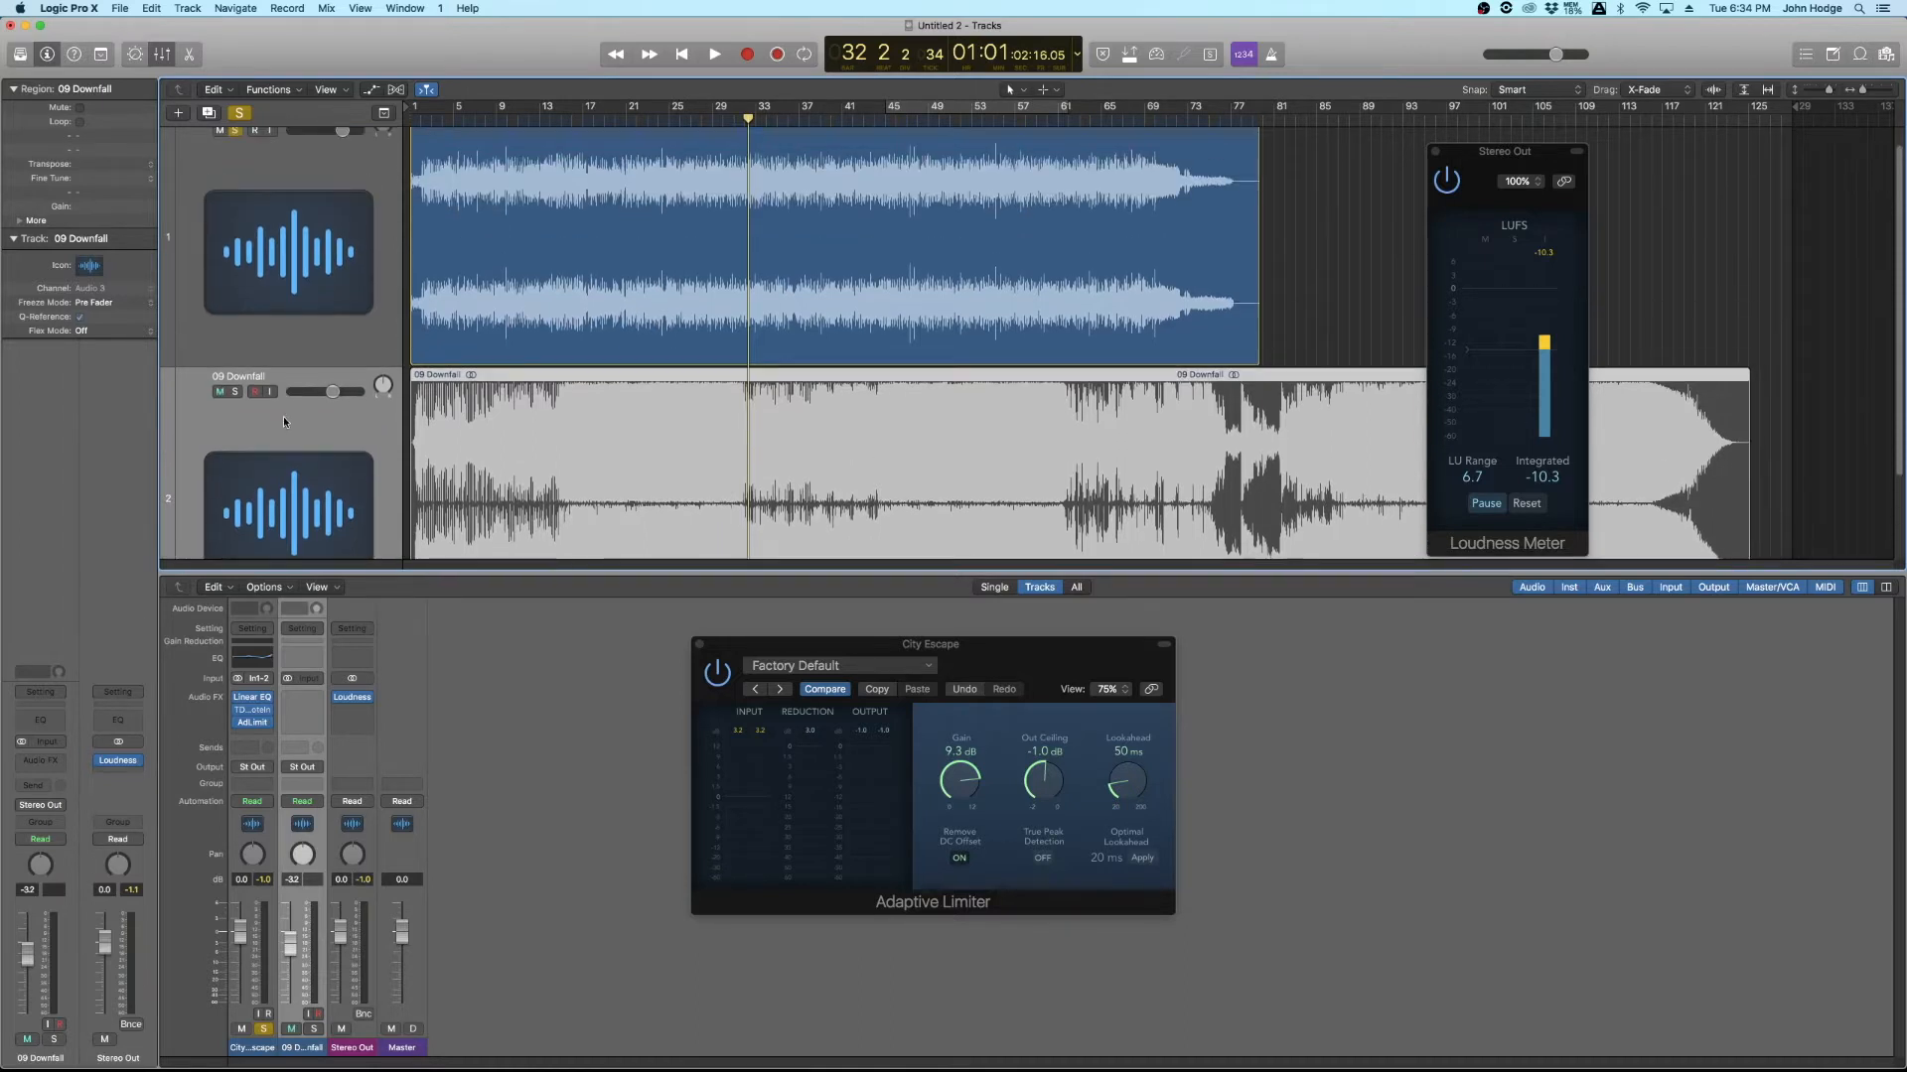
pyautogui.scroll(1, 288, 437)
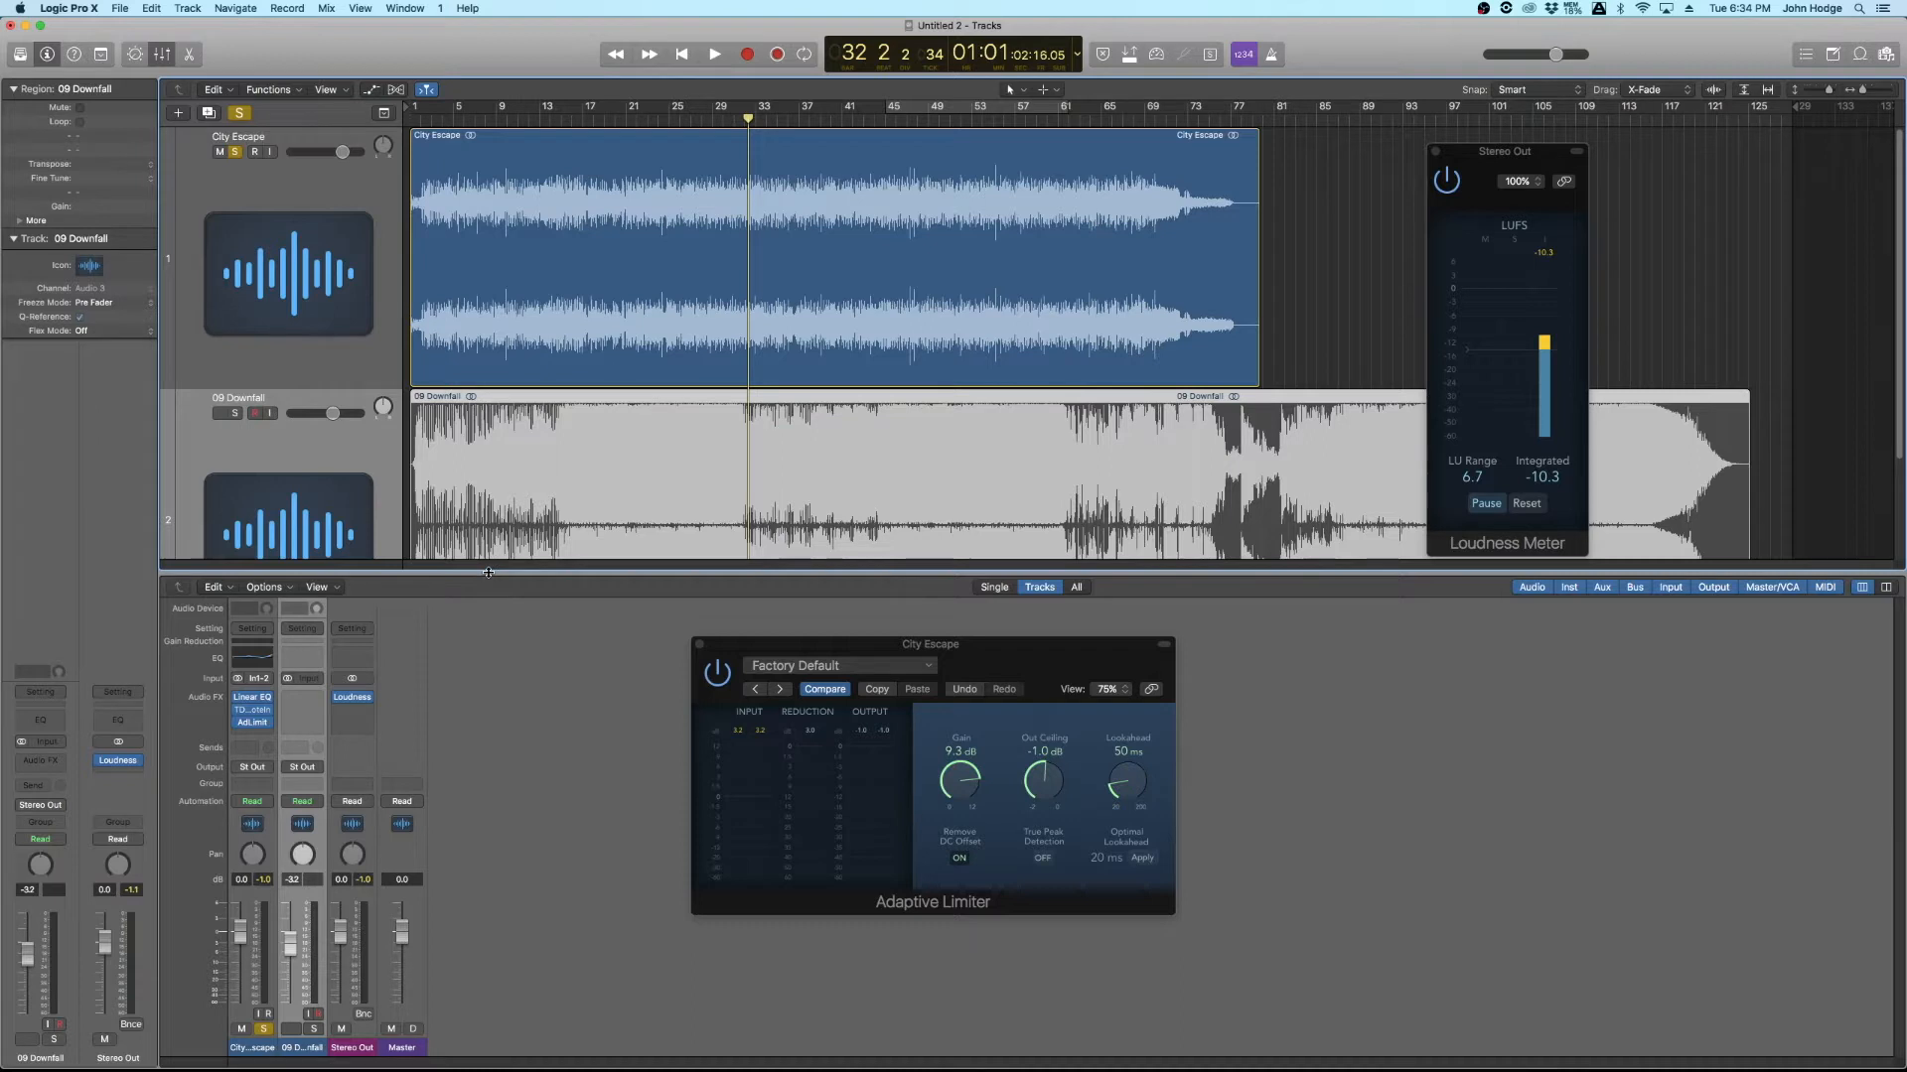
pyautogui.moveTo(964, 785); pyautogui.dragTo(972, 778)
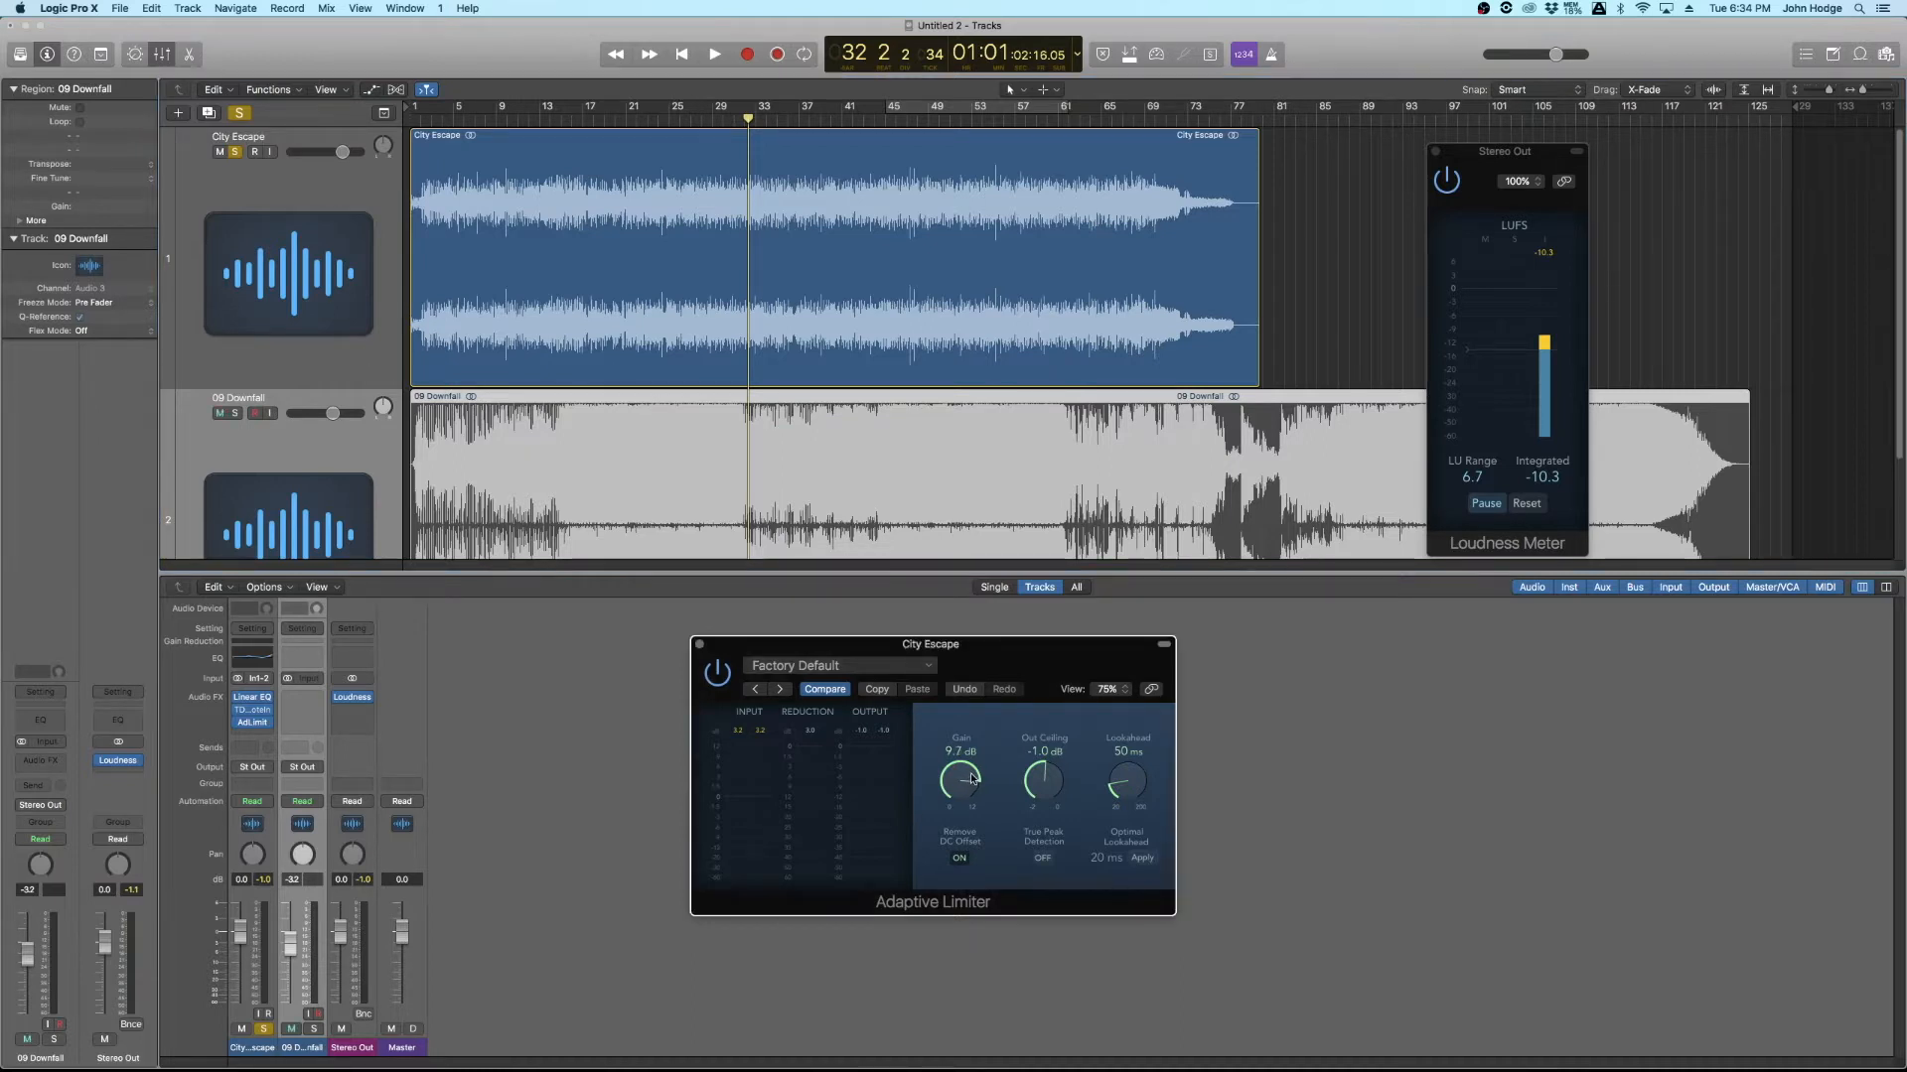
# Step: Bounce the City Escape region in place to a new track, leaving the source as is and excluding volume/pan automation
pyautogui.click(250, 183)
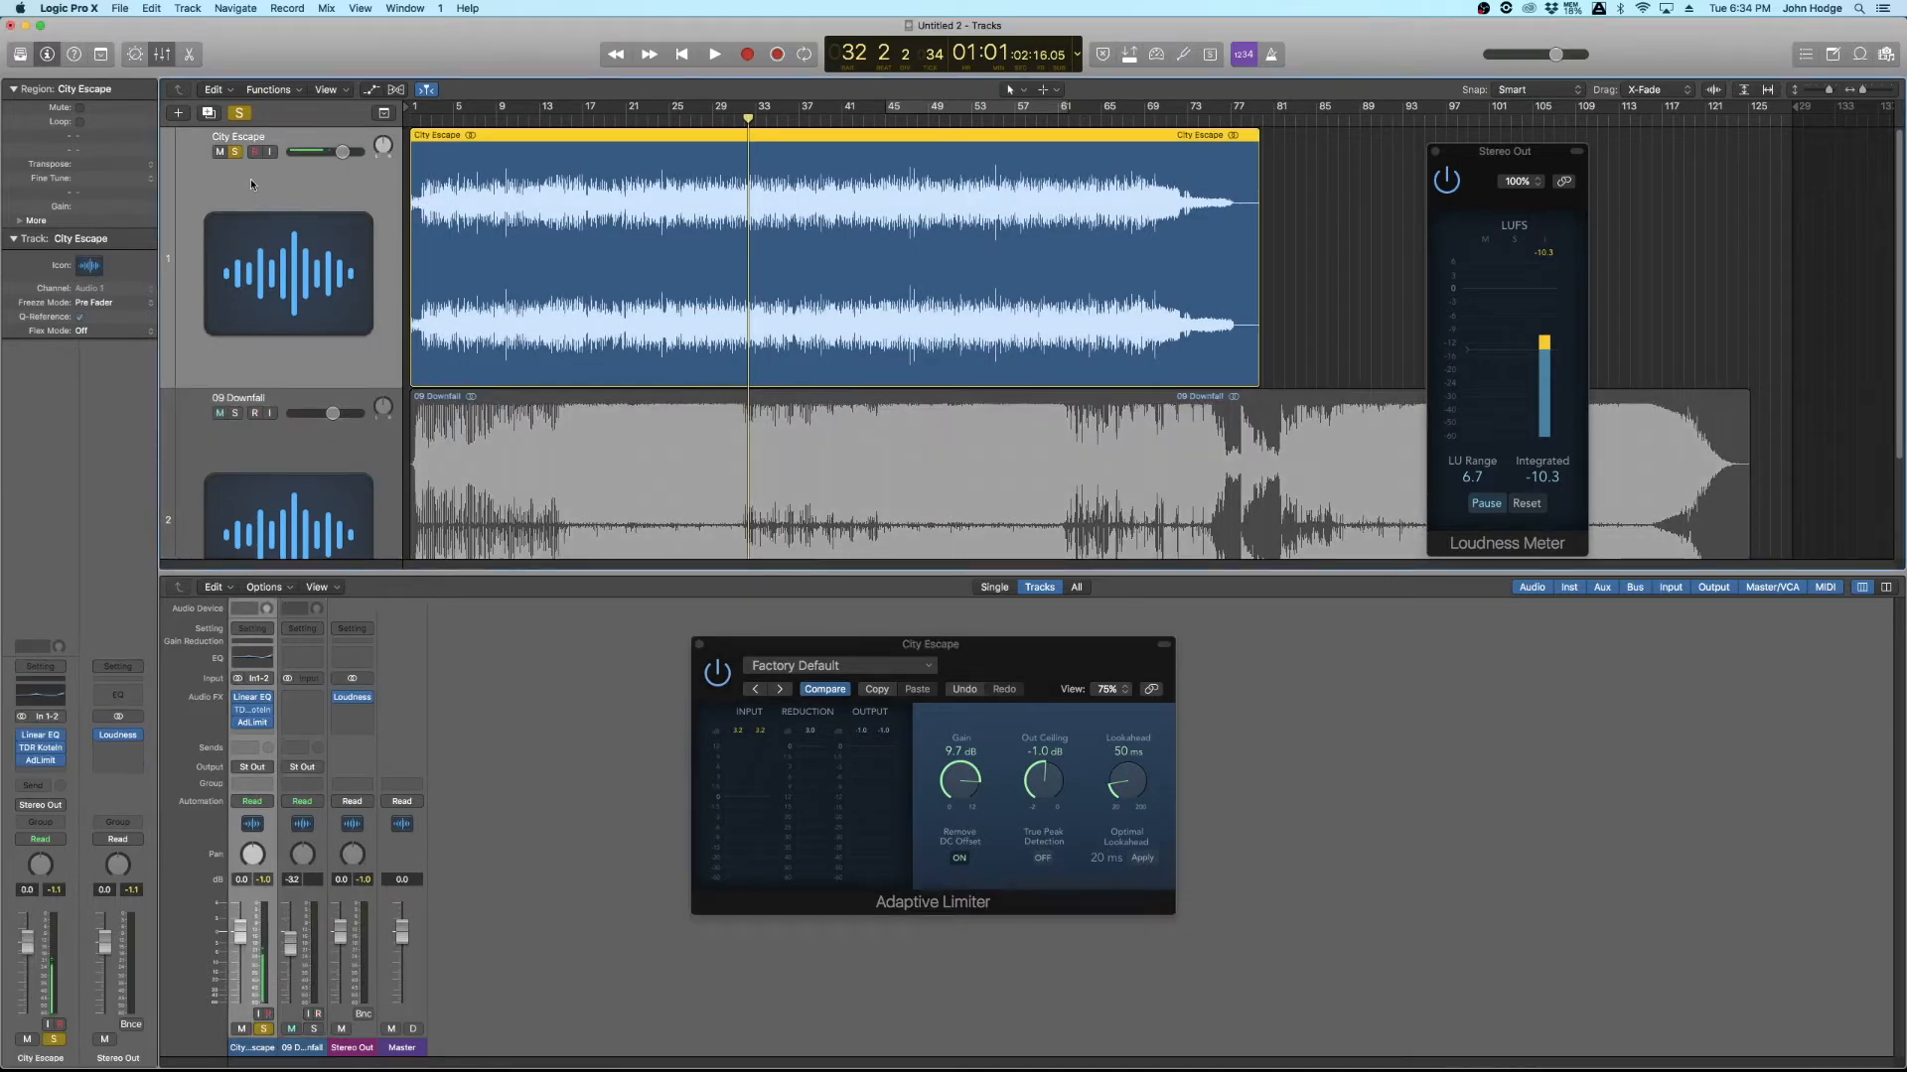
pyautogui.rightClick(485, 227)
pyautogui.click(508, 260)
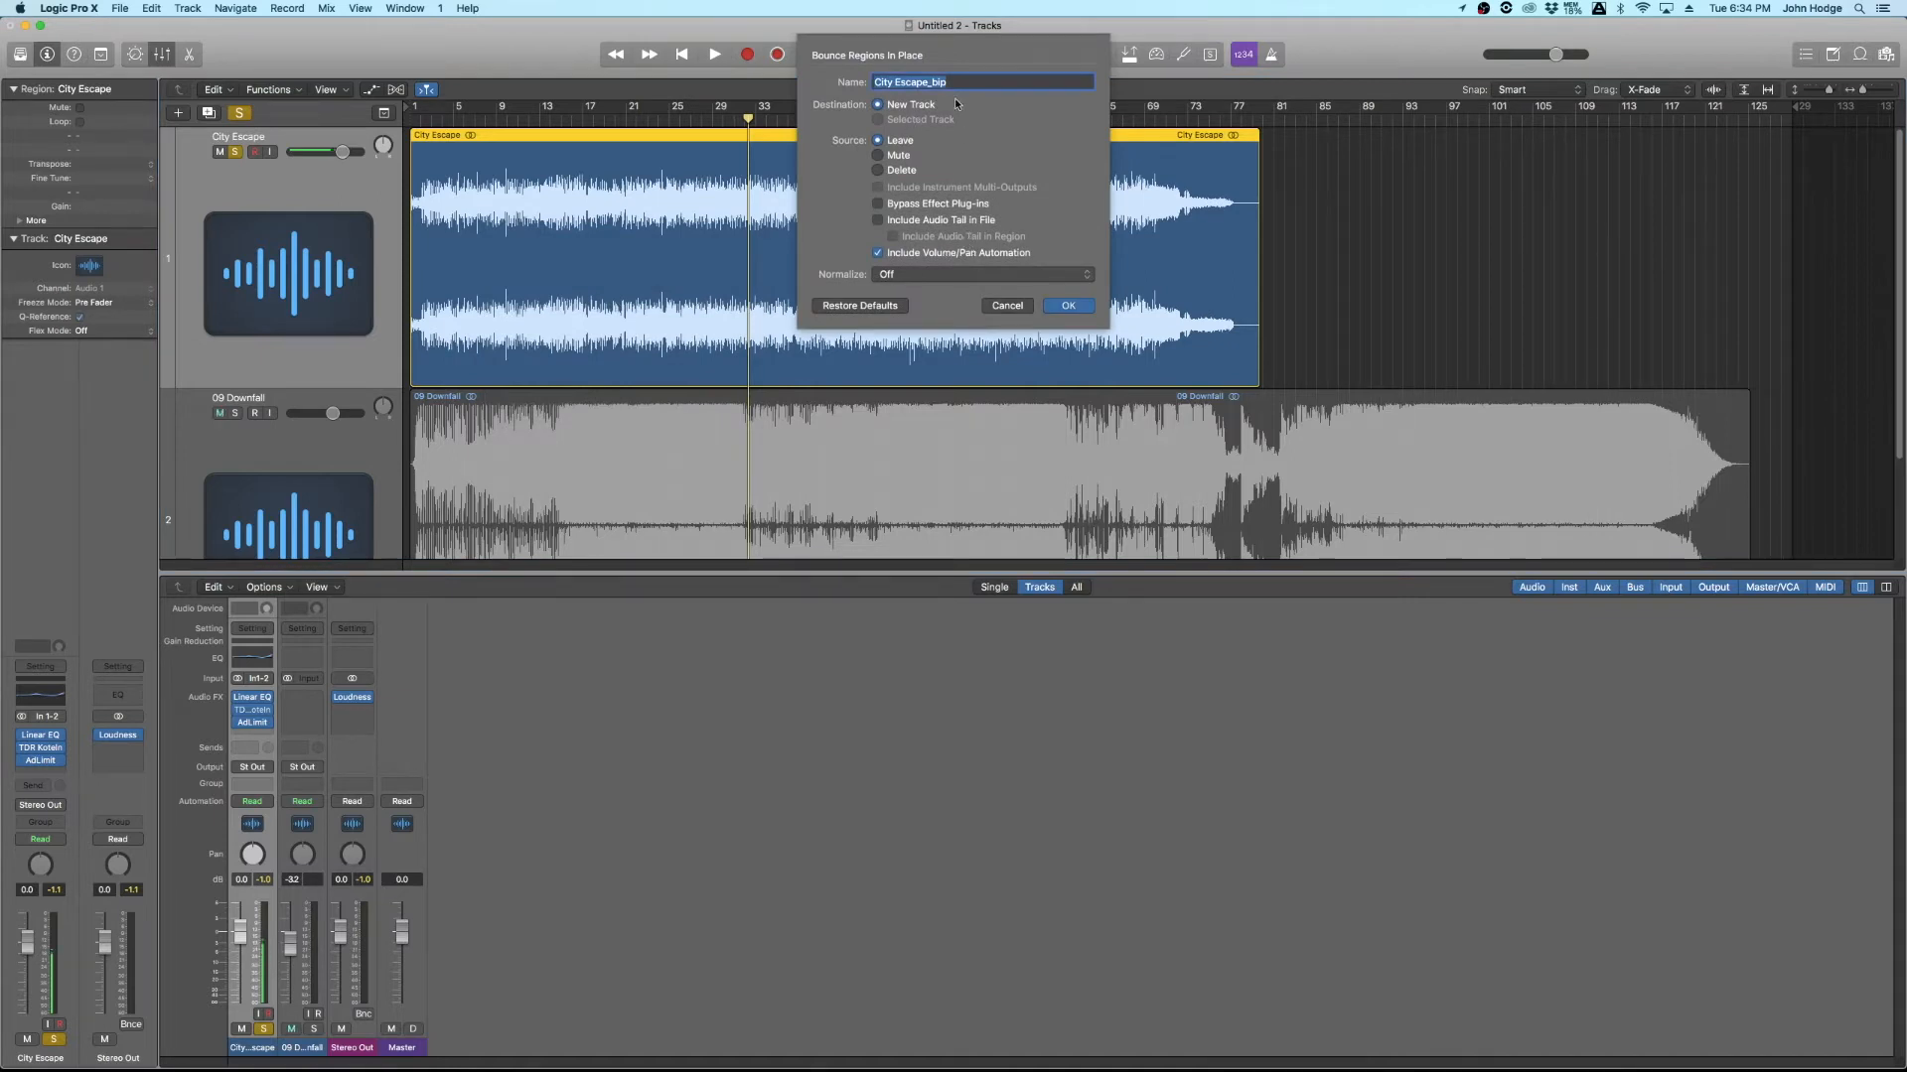
pyautogui.click(878, 252)
pyautogui.click(1083, 306)
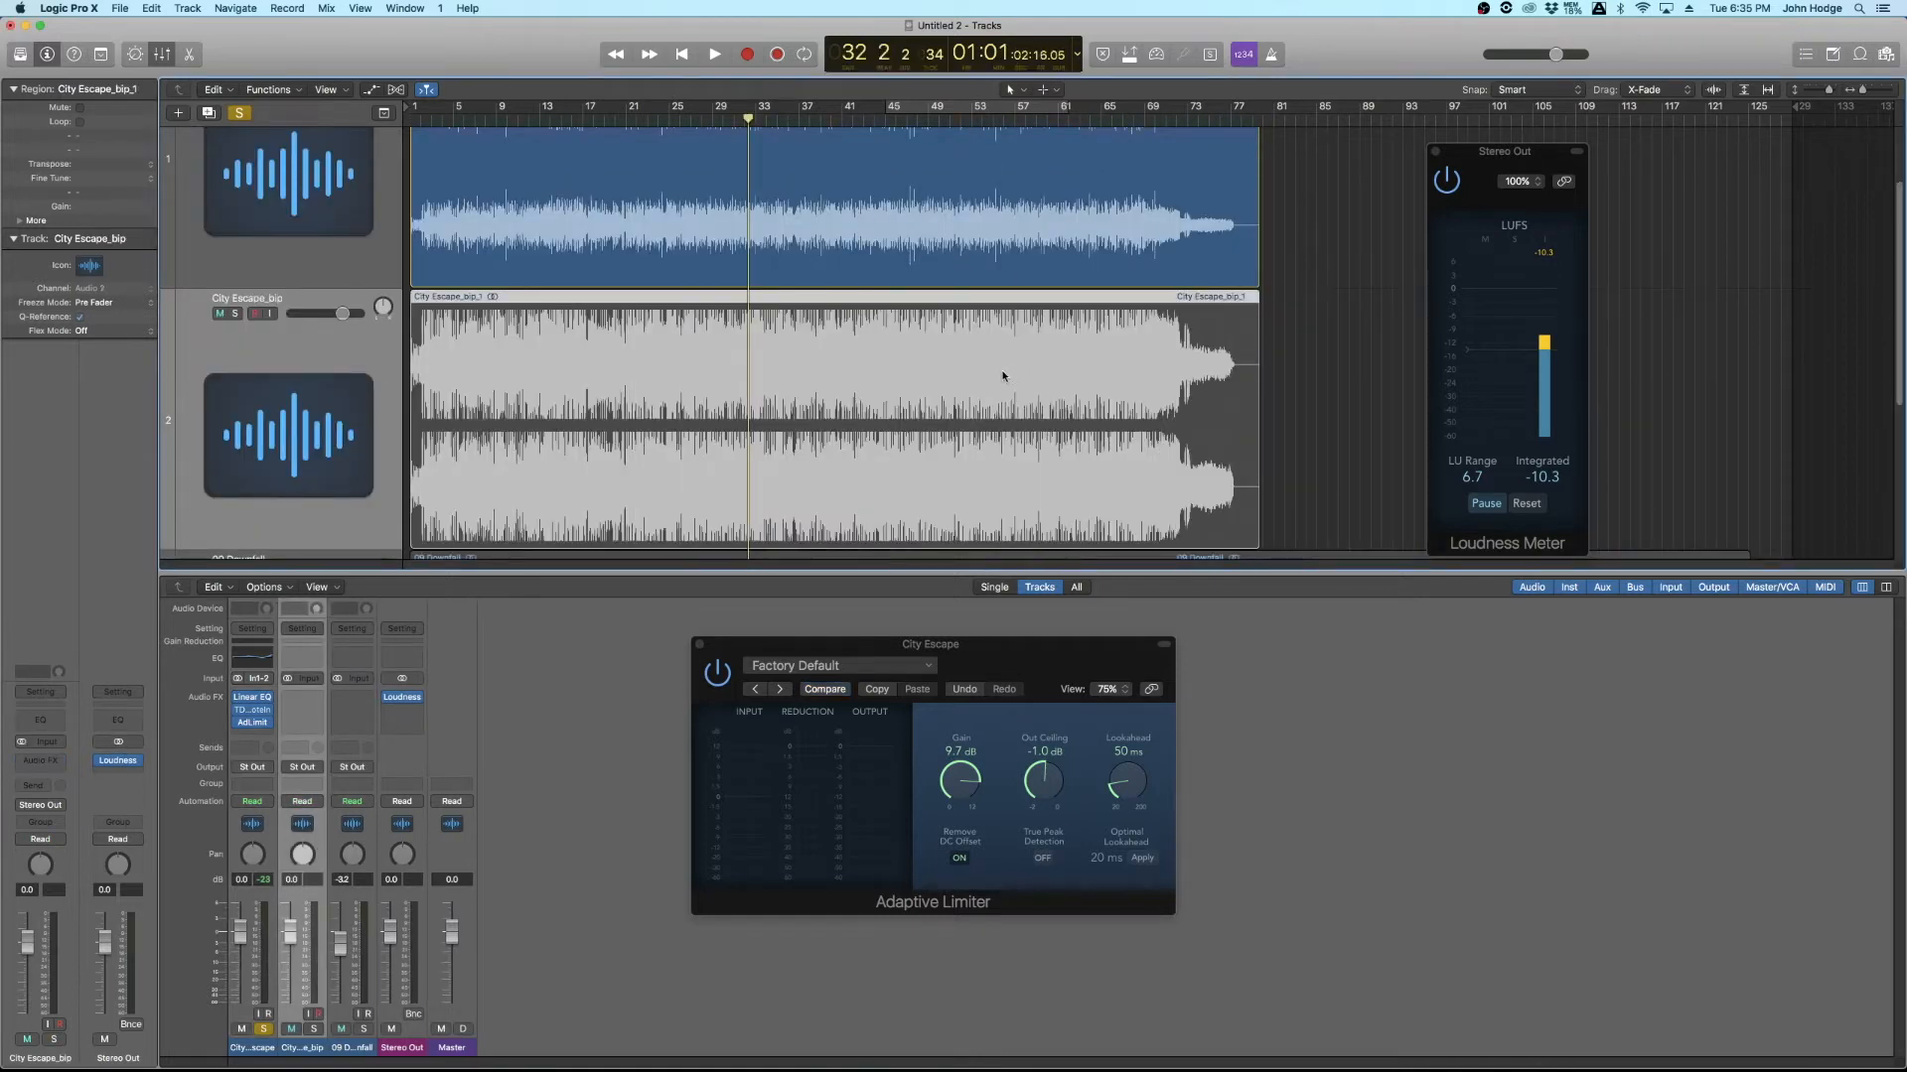
# Step: Examine the bounced City Escape waveform around bar 32 up close, and return to a view of all three tracks
pyautogui.press('super+Up')
pyautogui.press('super+Up')
pyautogui.press('super+Up')
pyautogui.press('super+Up')
pyautogui.press('super+Right')
pyautogui.press('super+Right')
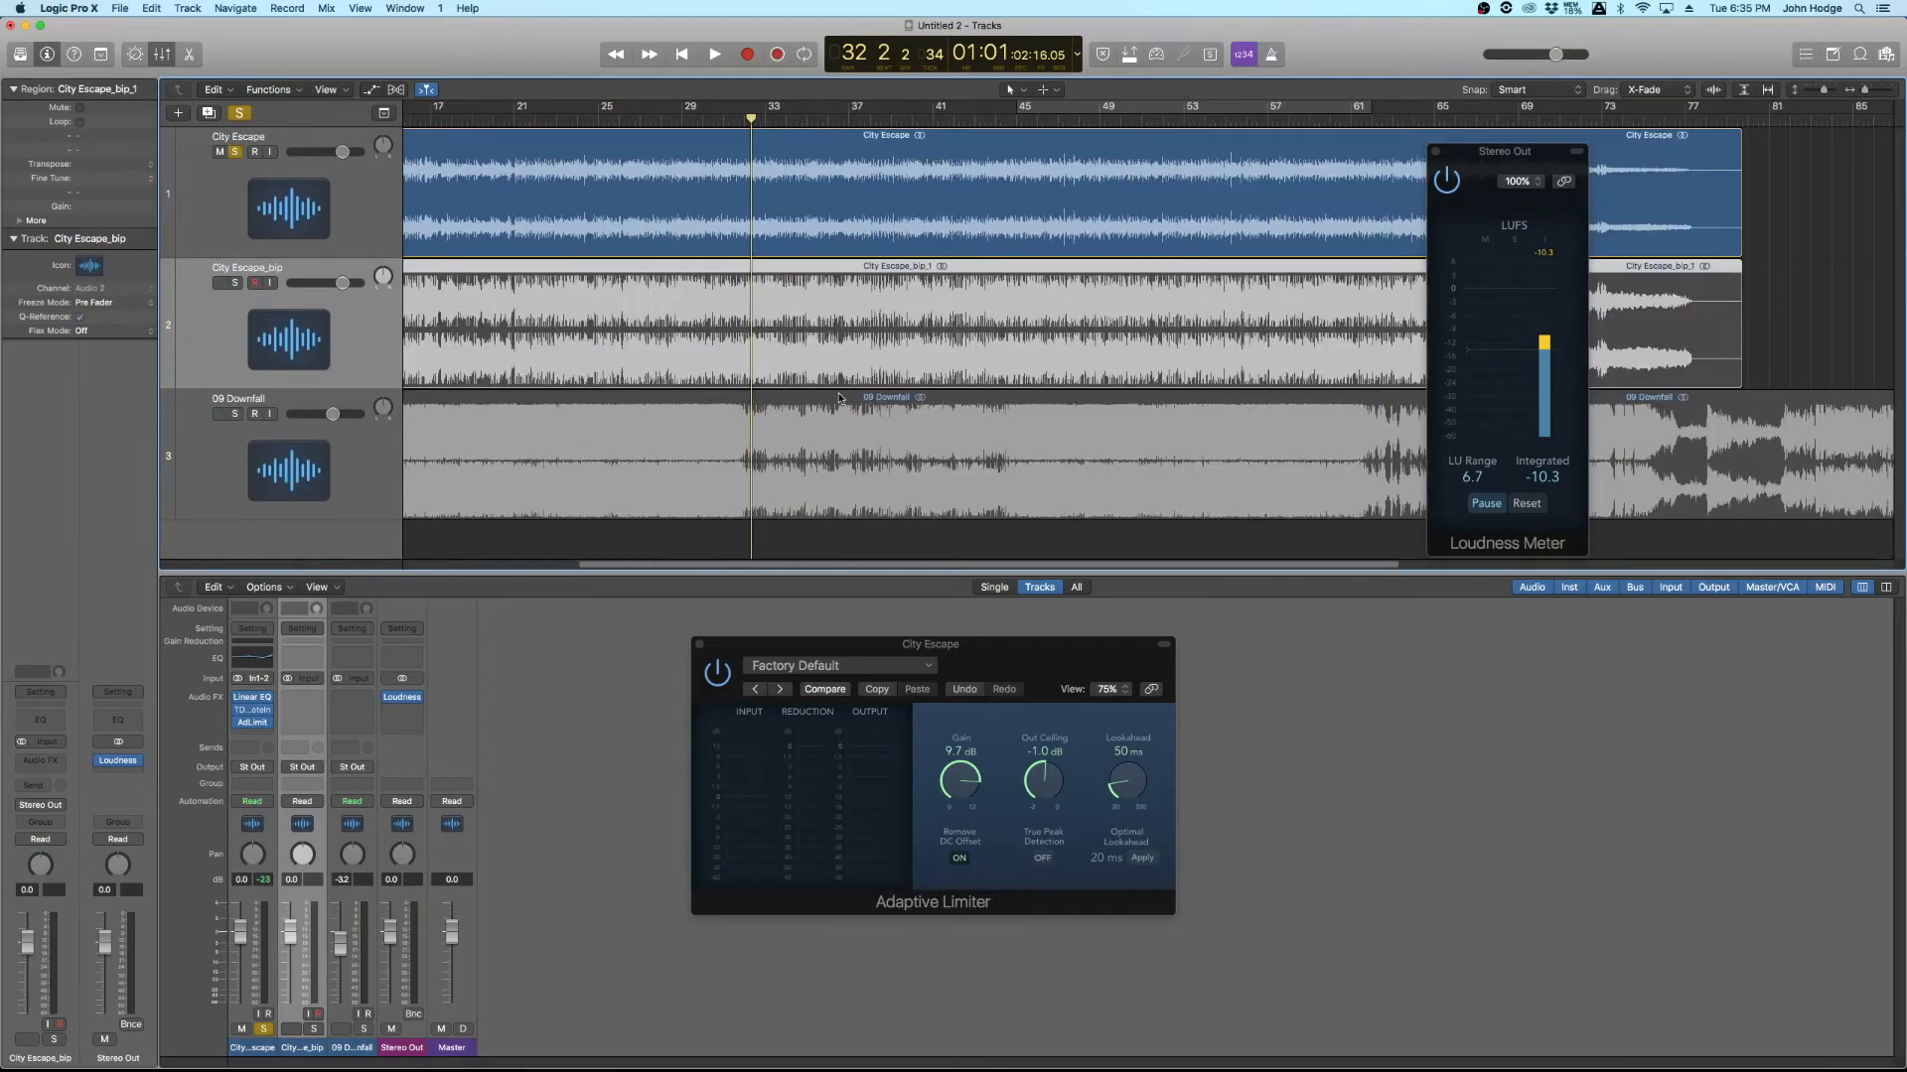
pyautogui.press('super+Down')
pyautogui.press('super+Down')
pyautogui.press('super+Down')
pyautogui.press('super+Down')
pyautogui.press('super+Right')
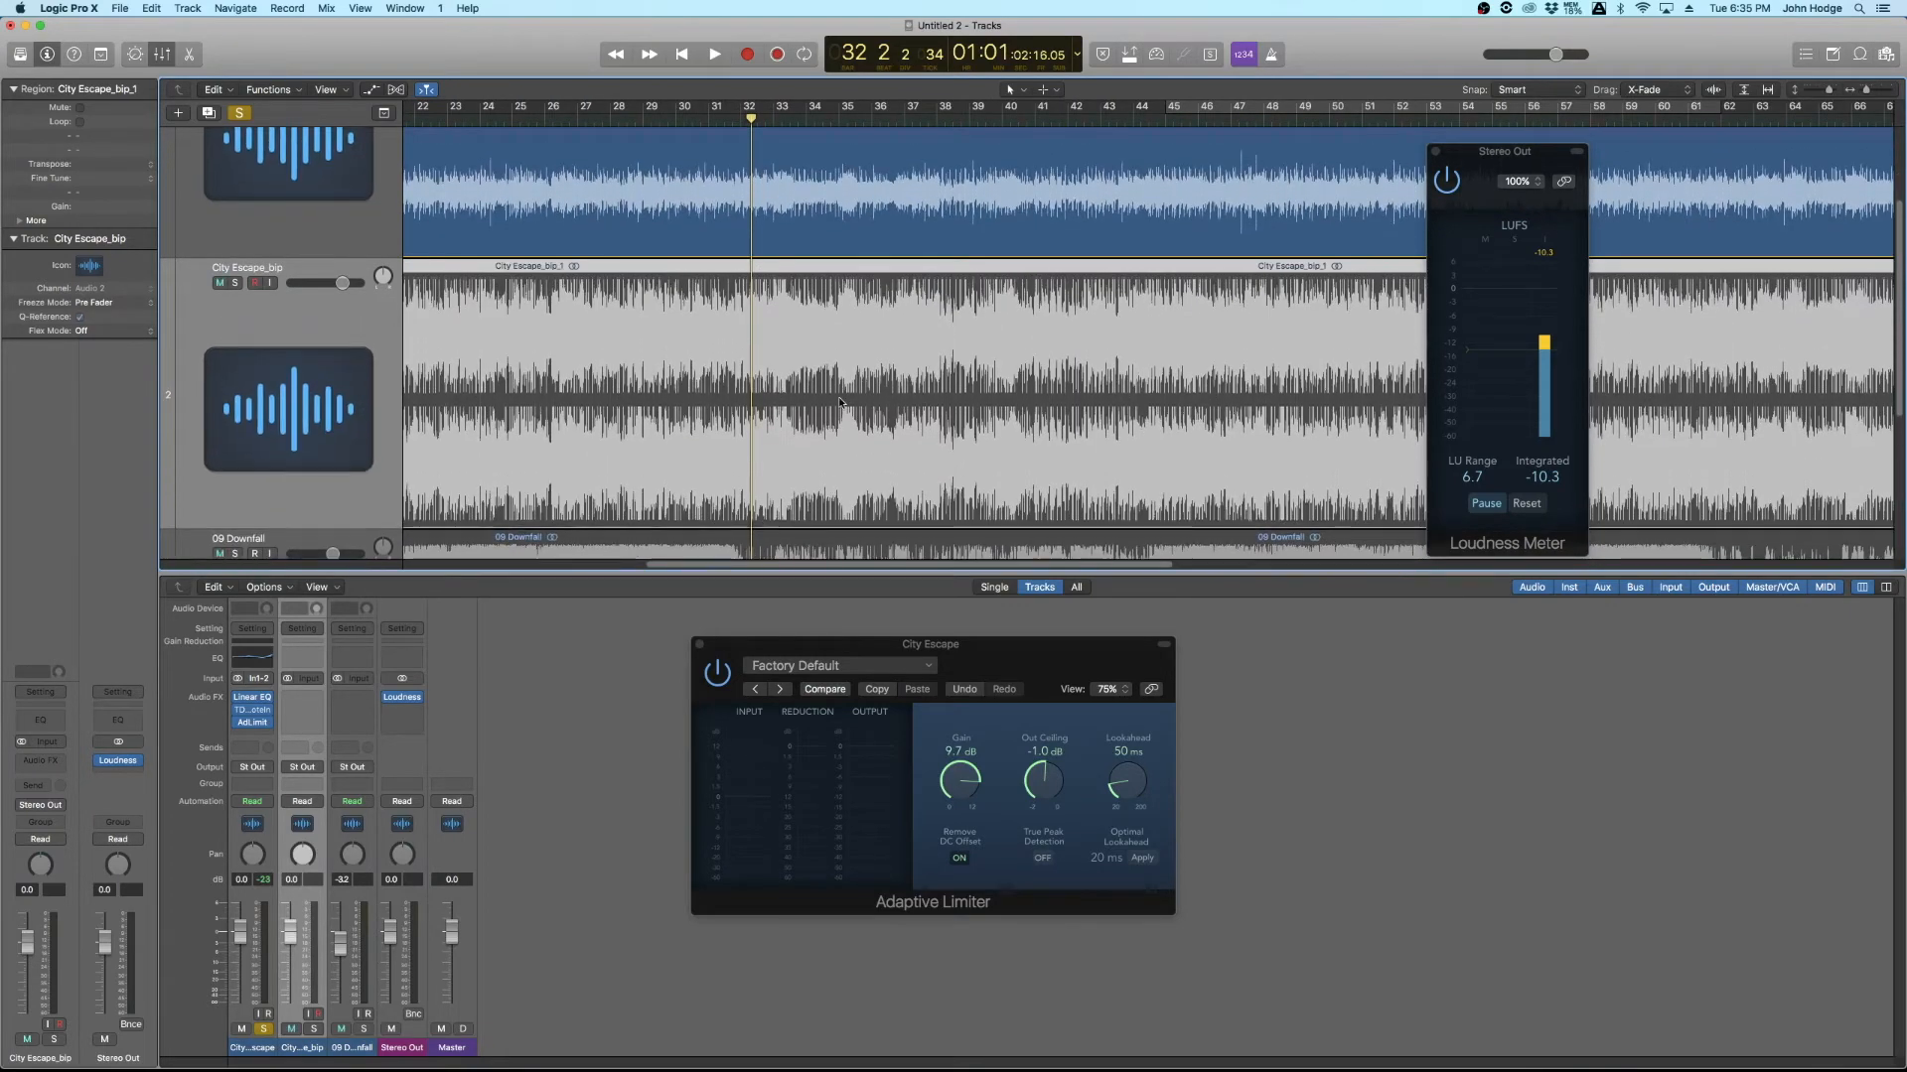
pyautogui.press('super+Right')
pyautogui.press('super+Down')
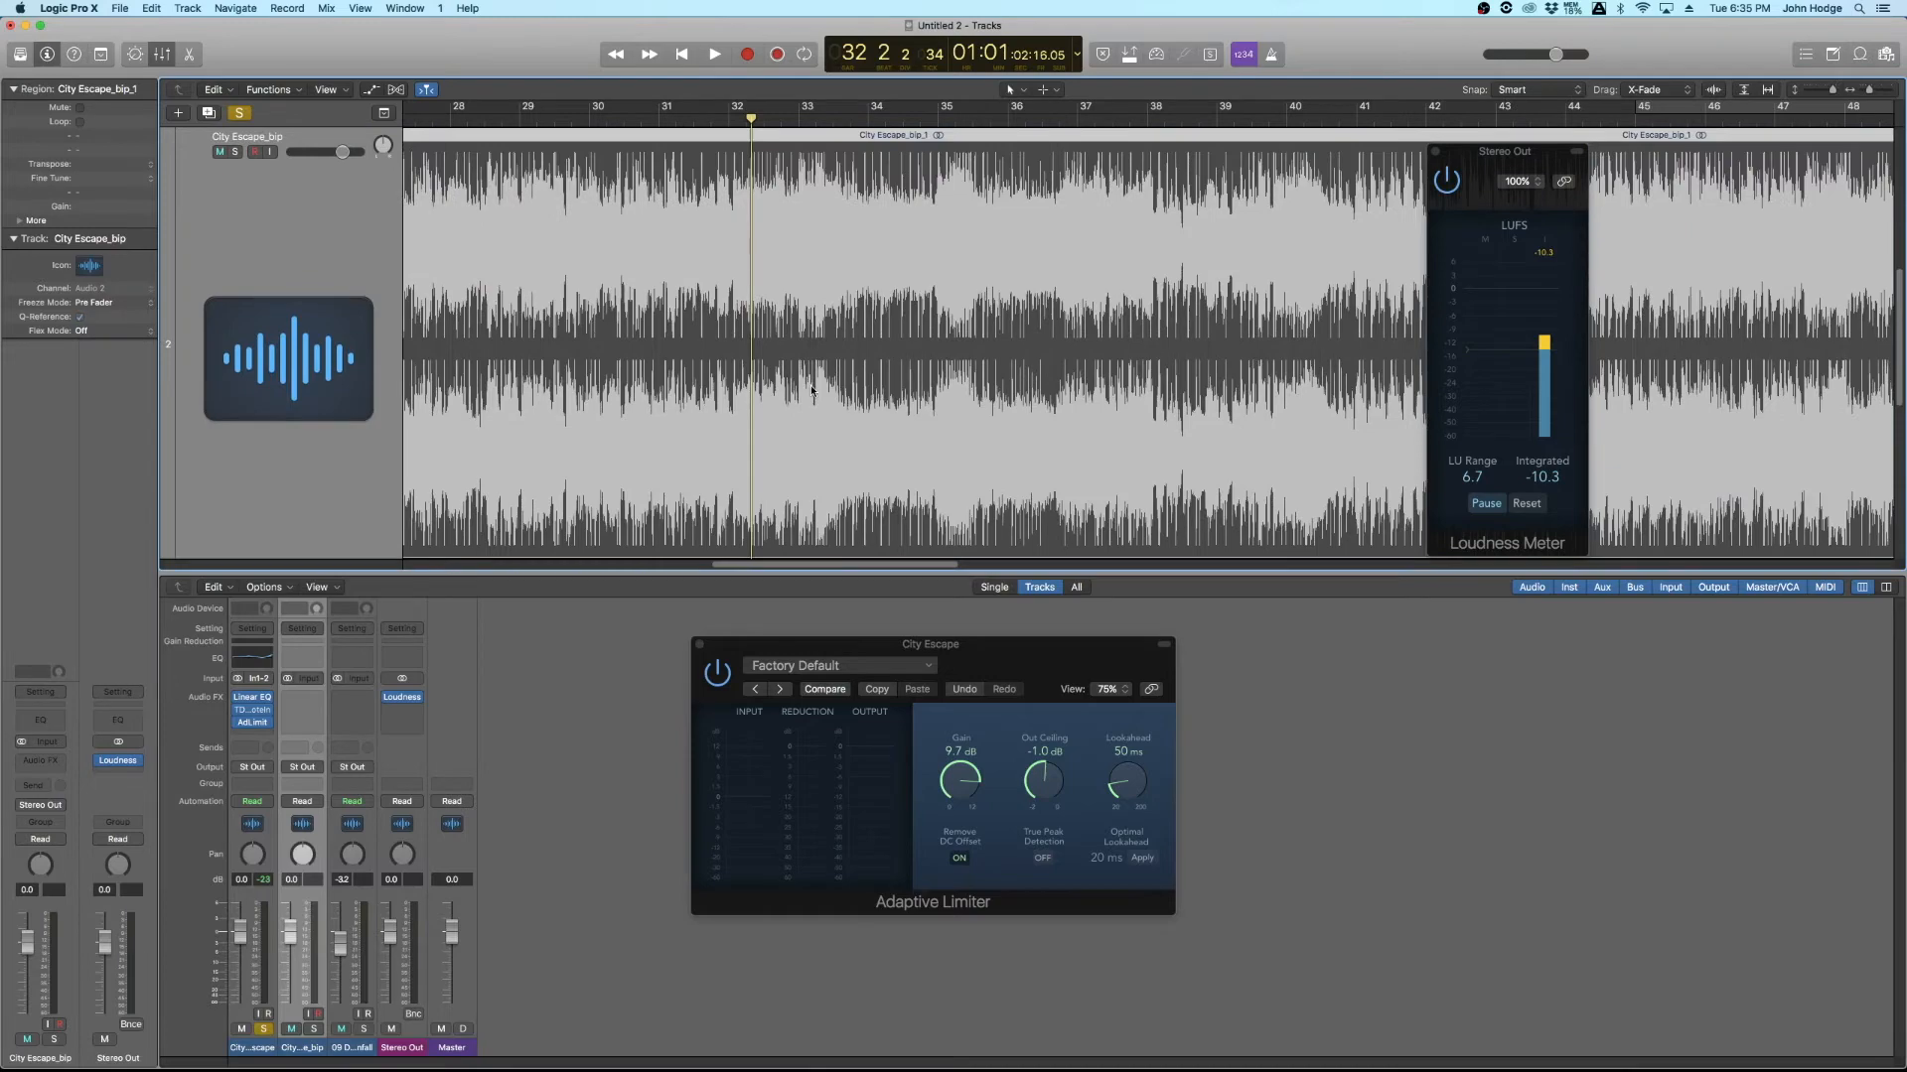
pyautogui.press('super+Right')
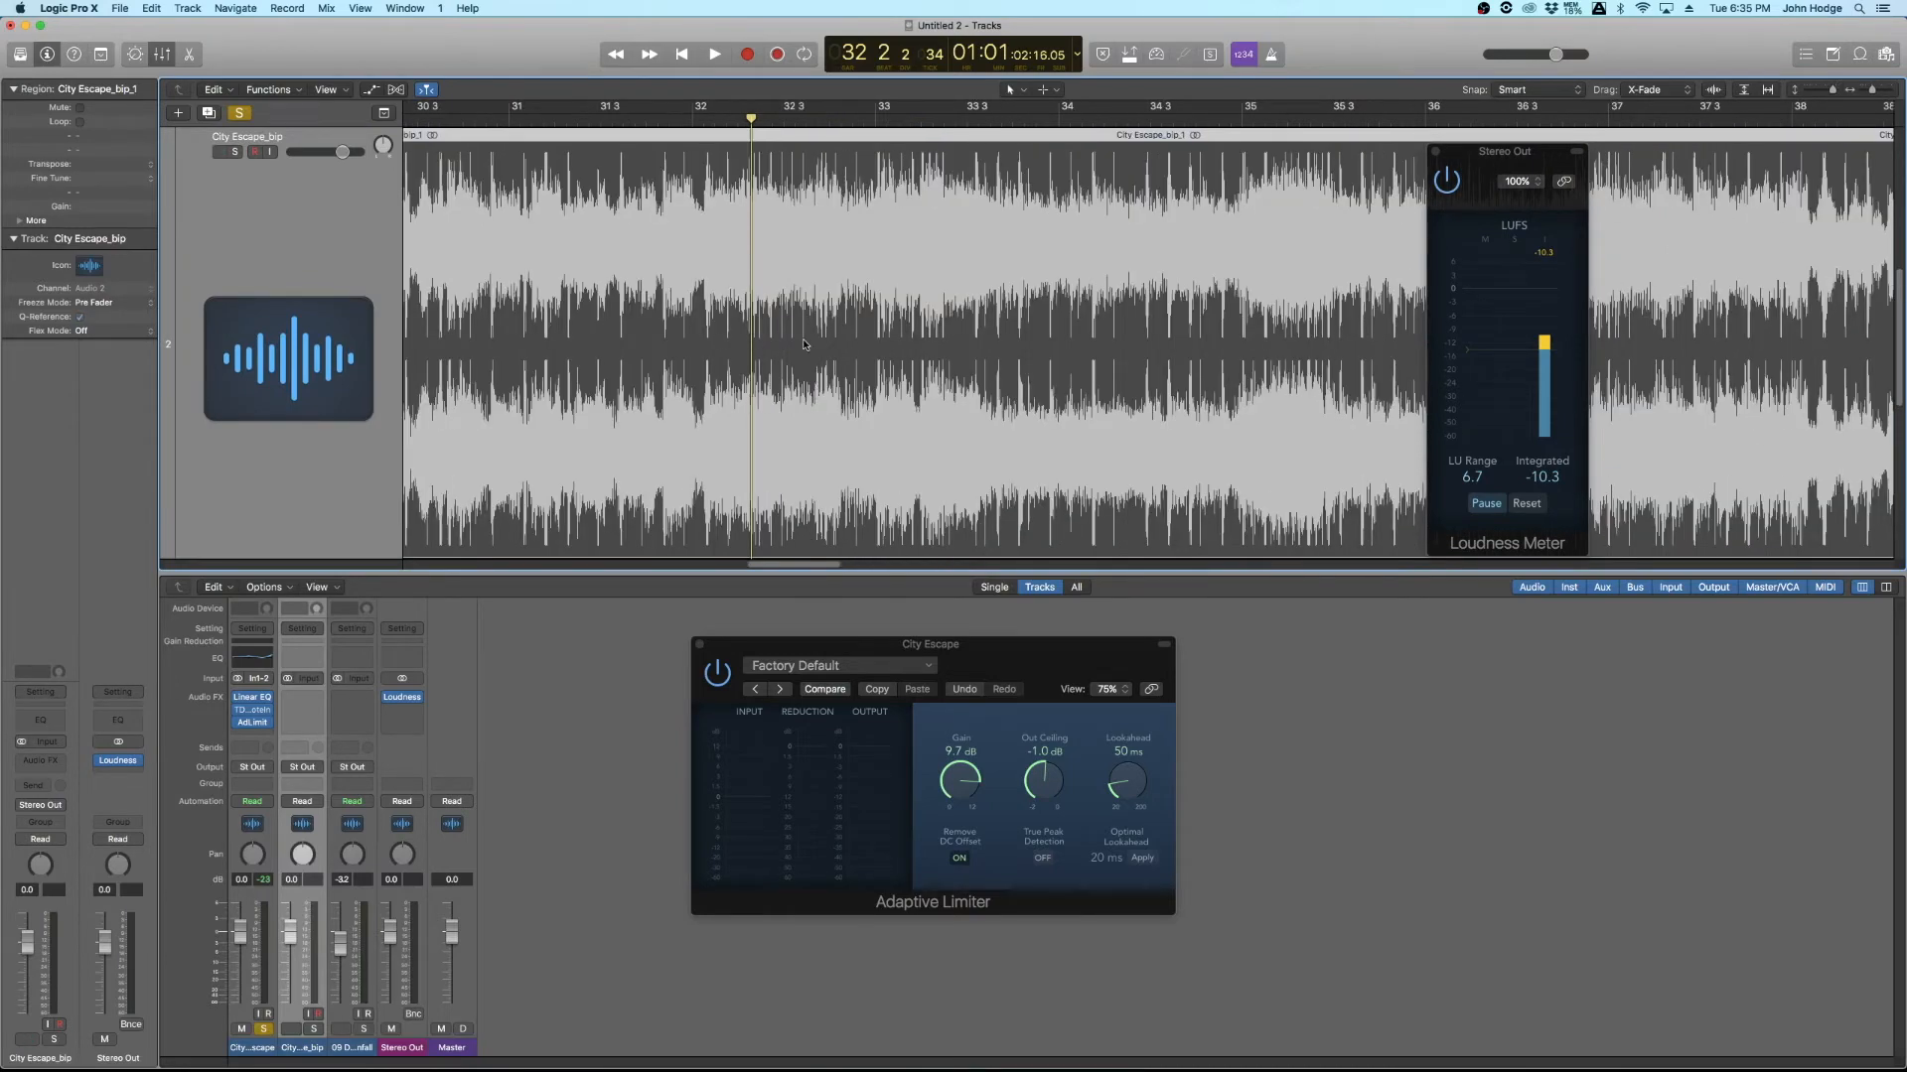
pyautogui.press('super+Up')
pyautogui.press('super+Left')
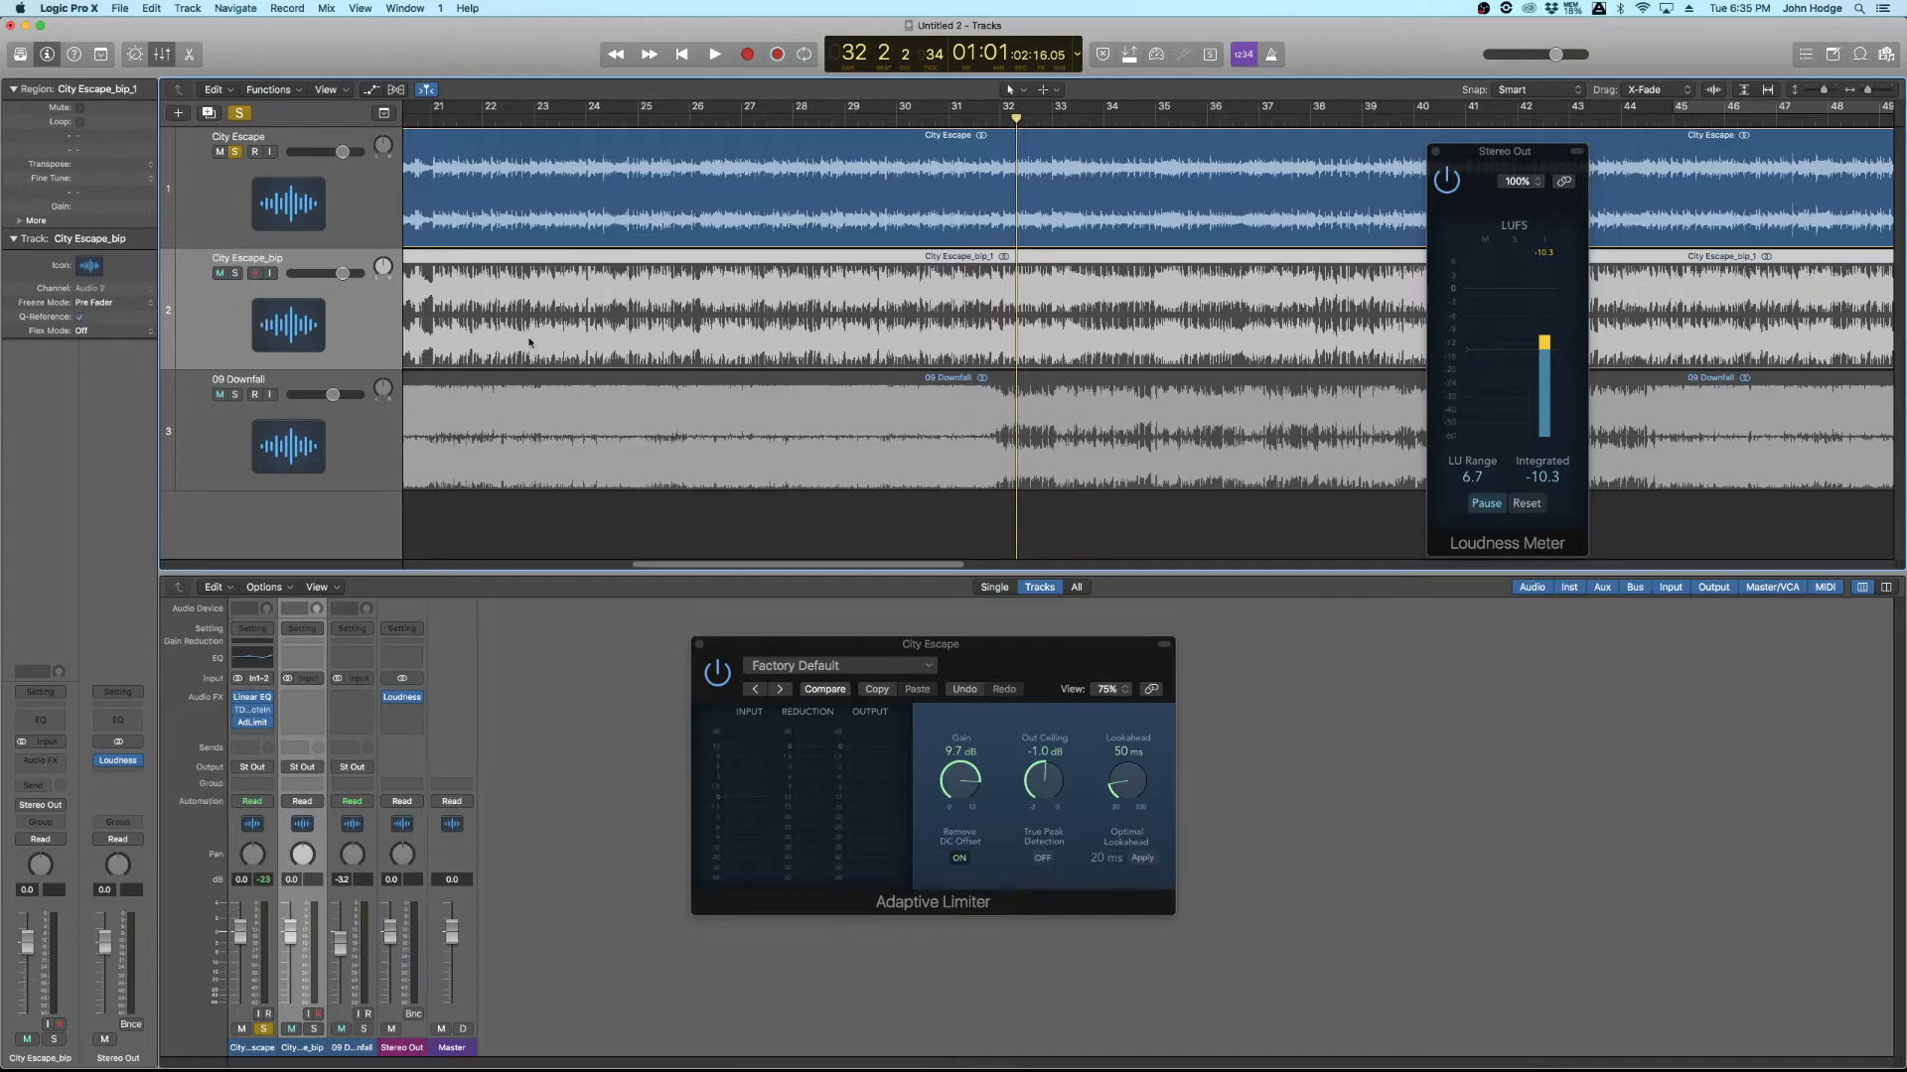
# Step: Switch the solo from City Escape to the bounced City Escape_bip track and play it from bar 25
pyautogui.click(236, 152)
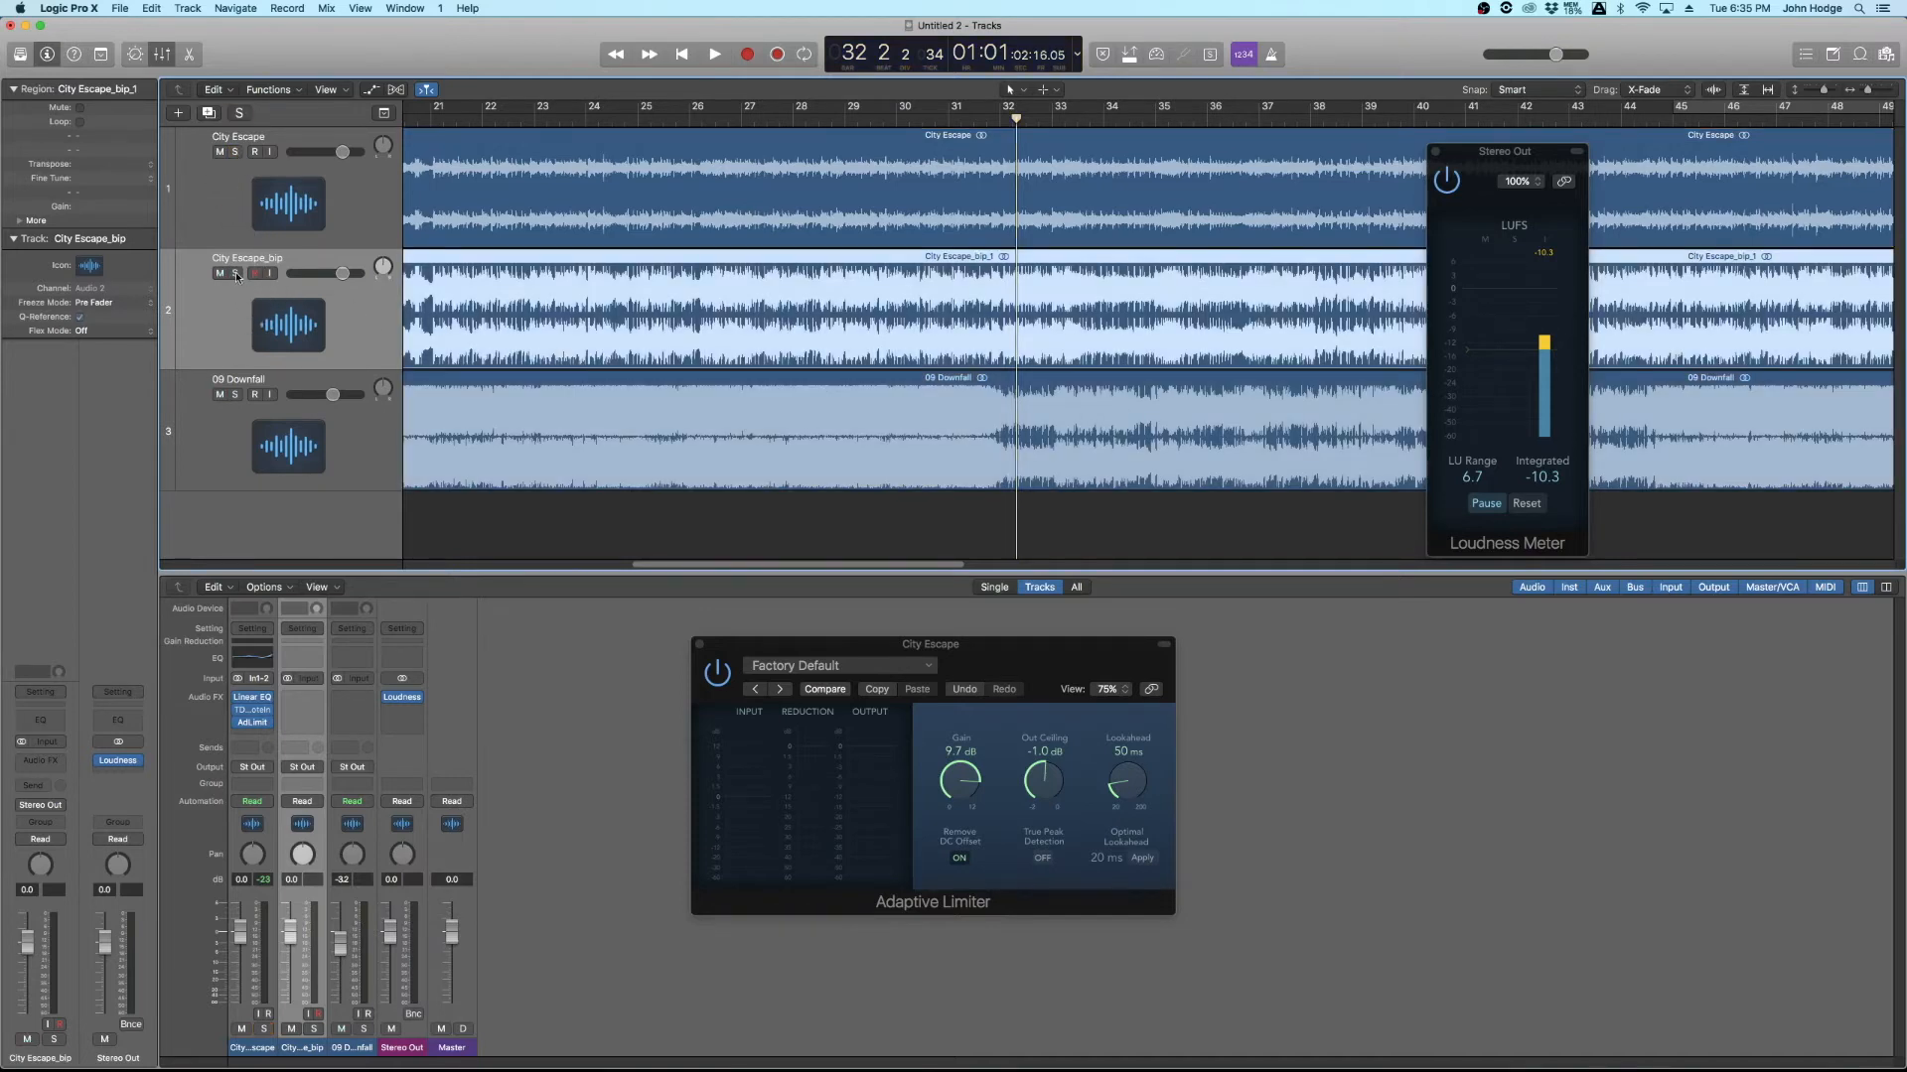
pyautogui.click(235, 274)
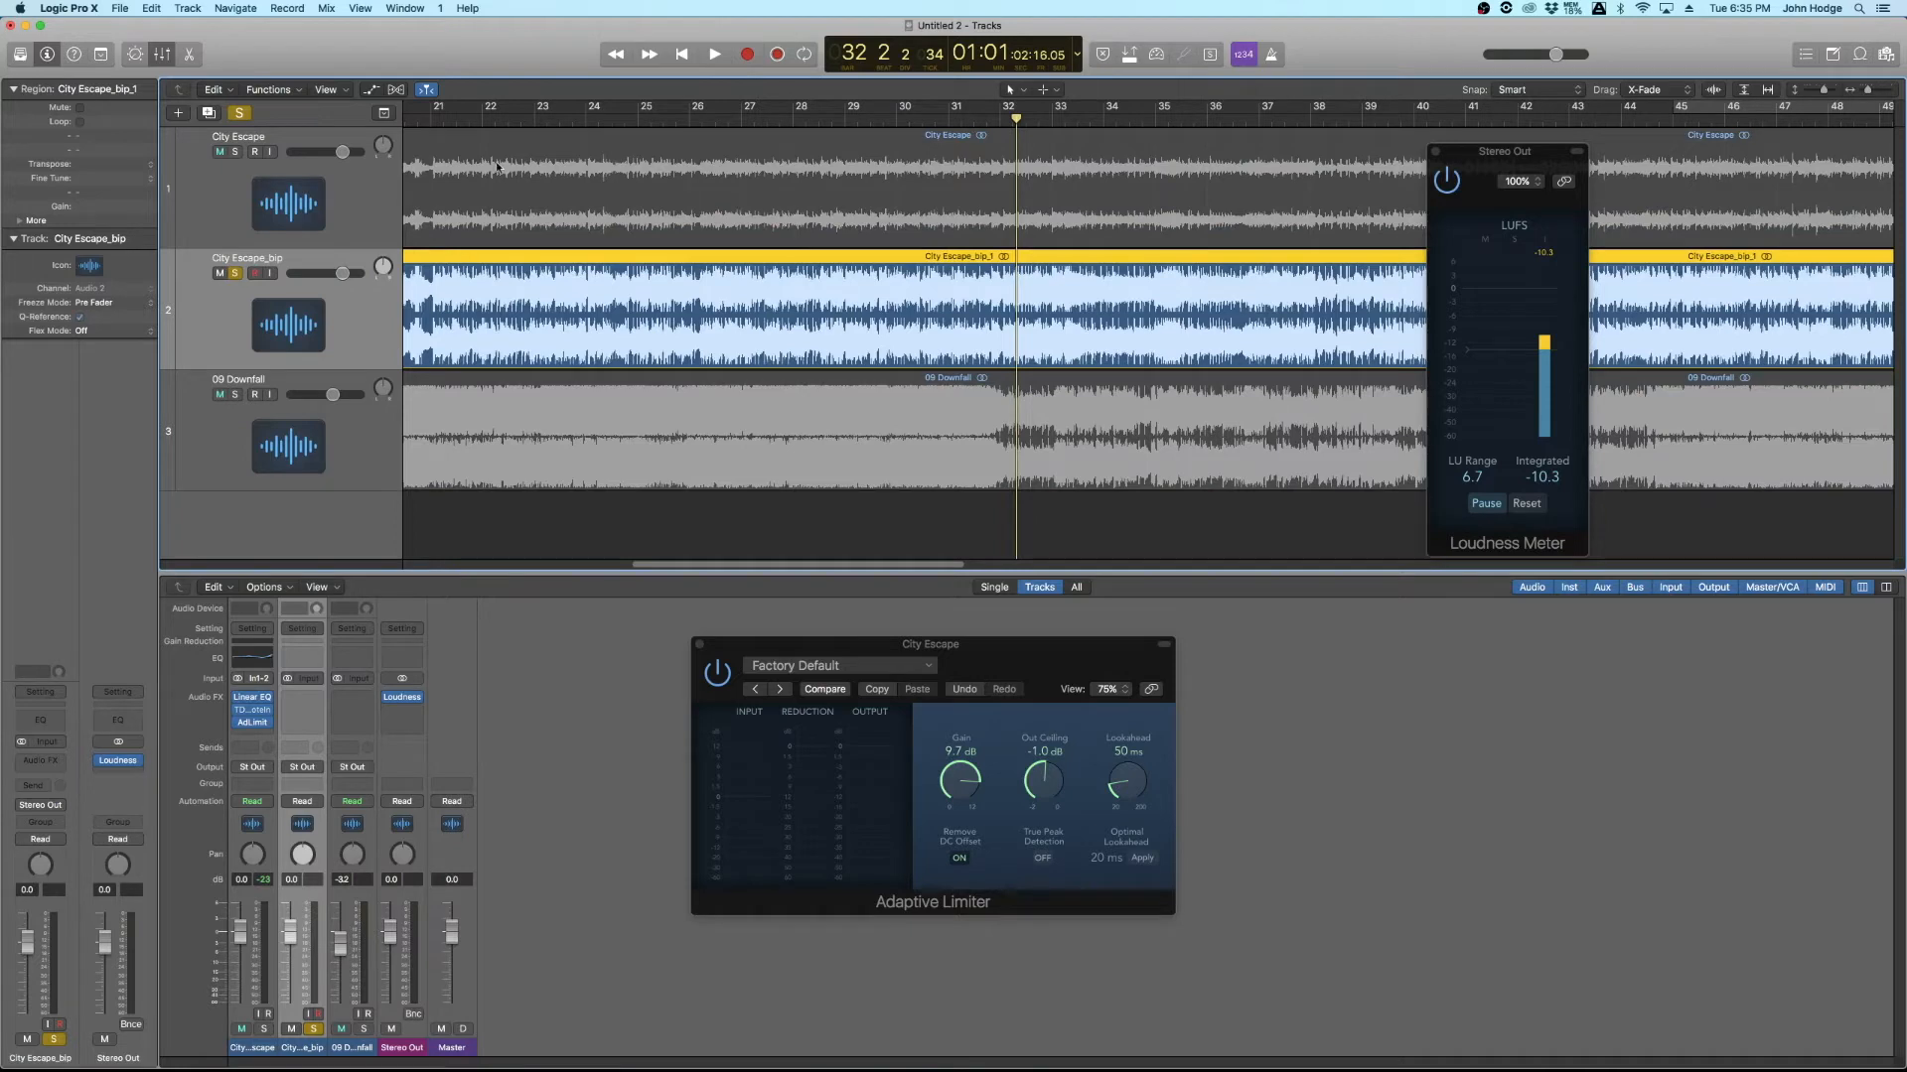
pyautogui.click(637, 116)
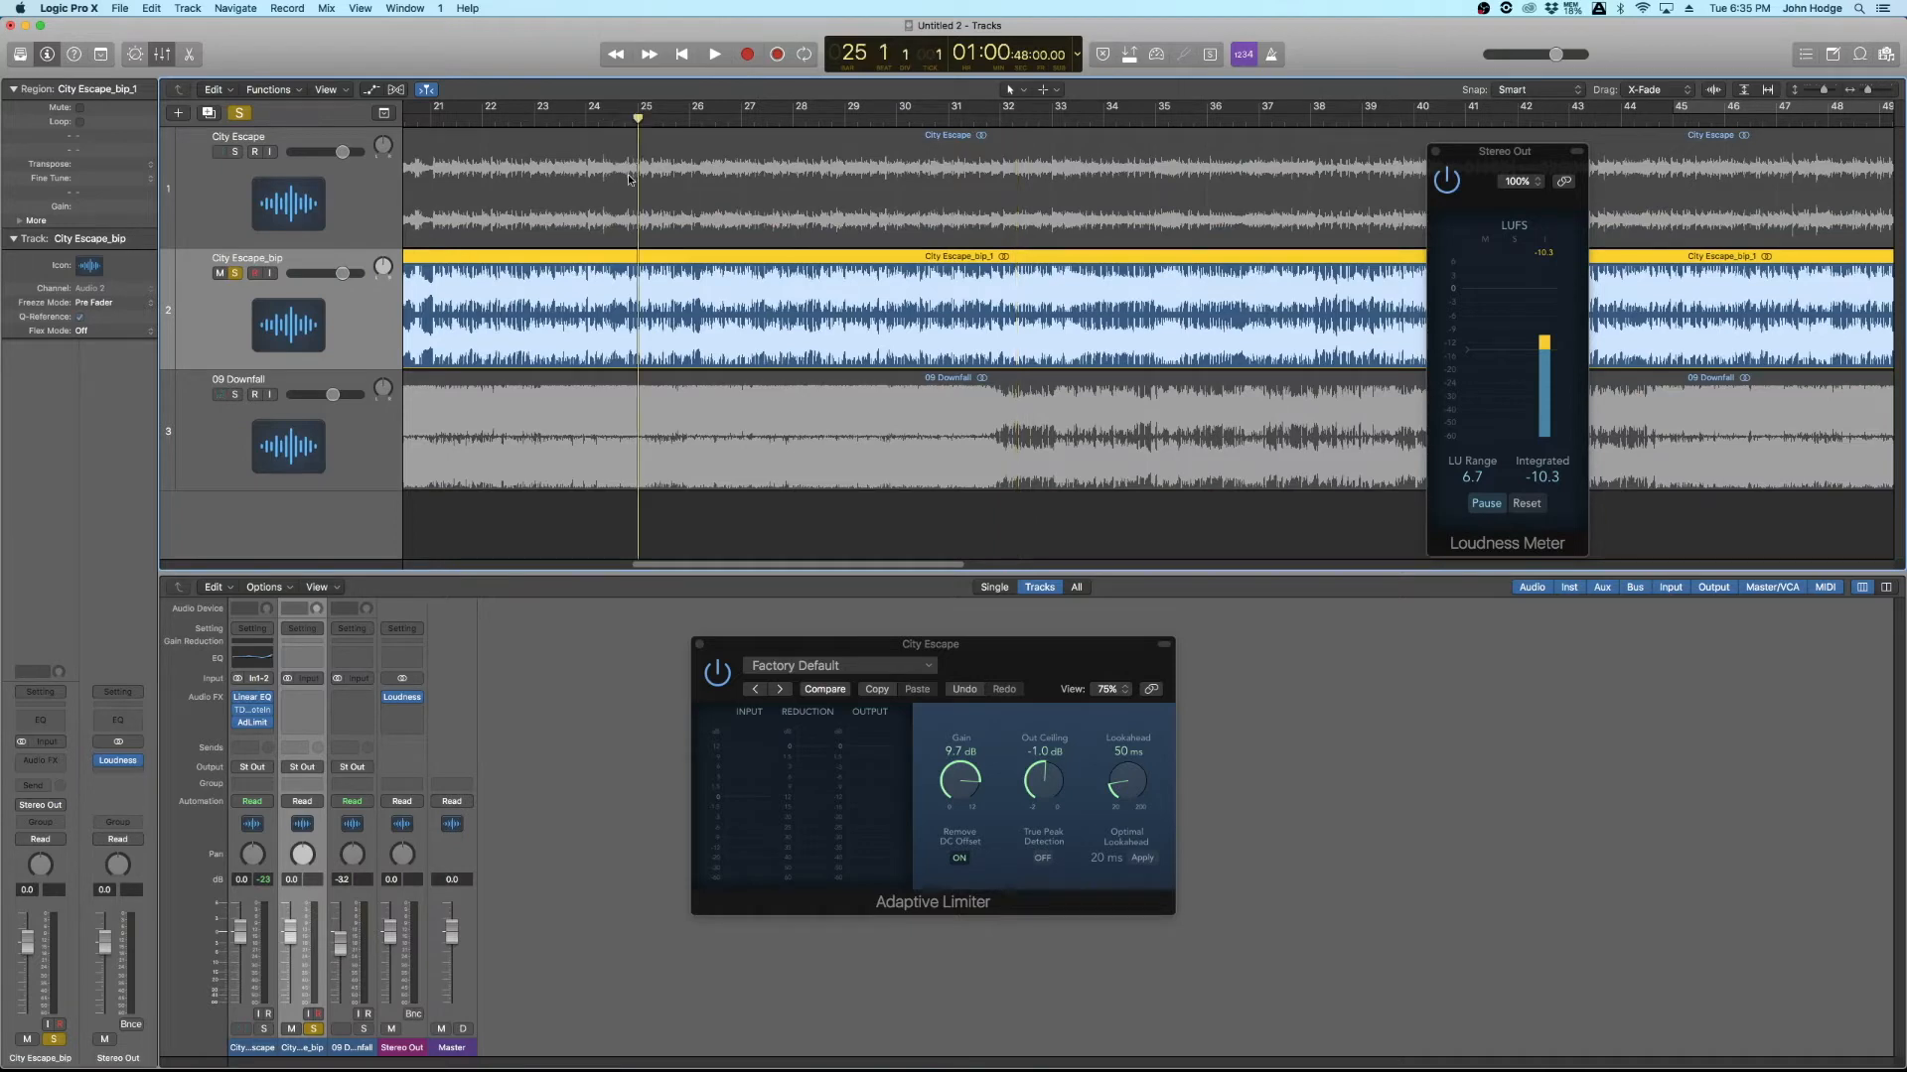
pyautogui.press('space')
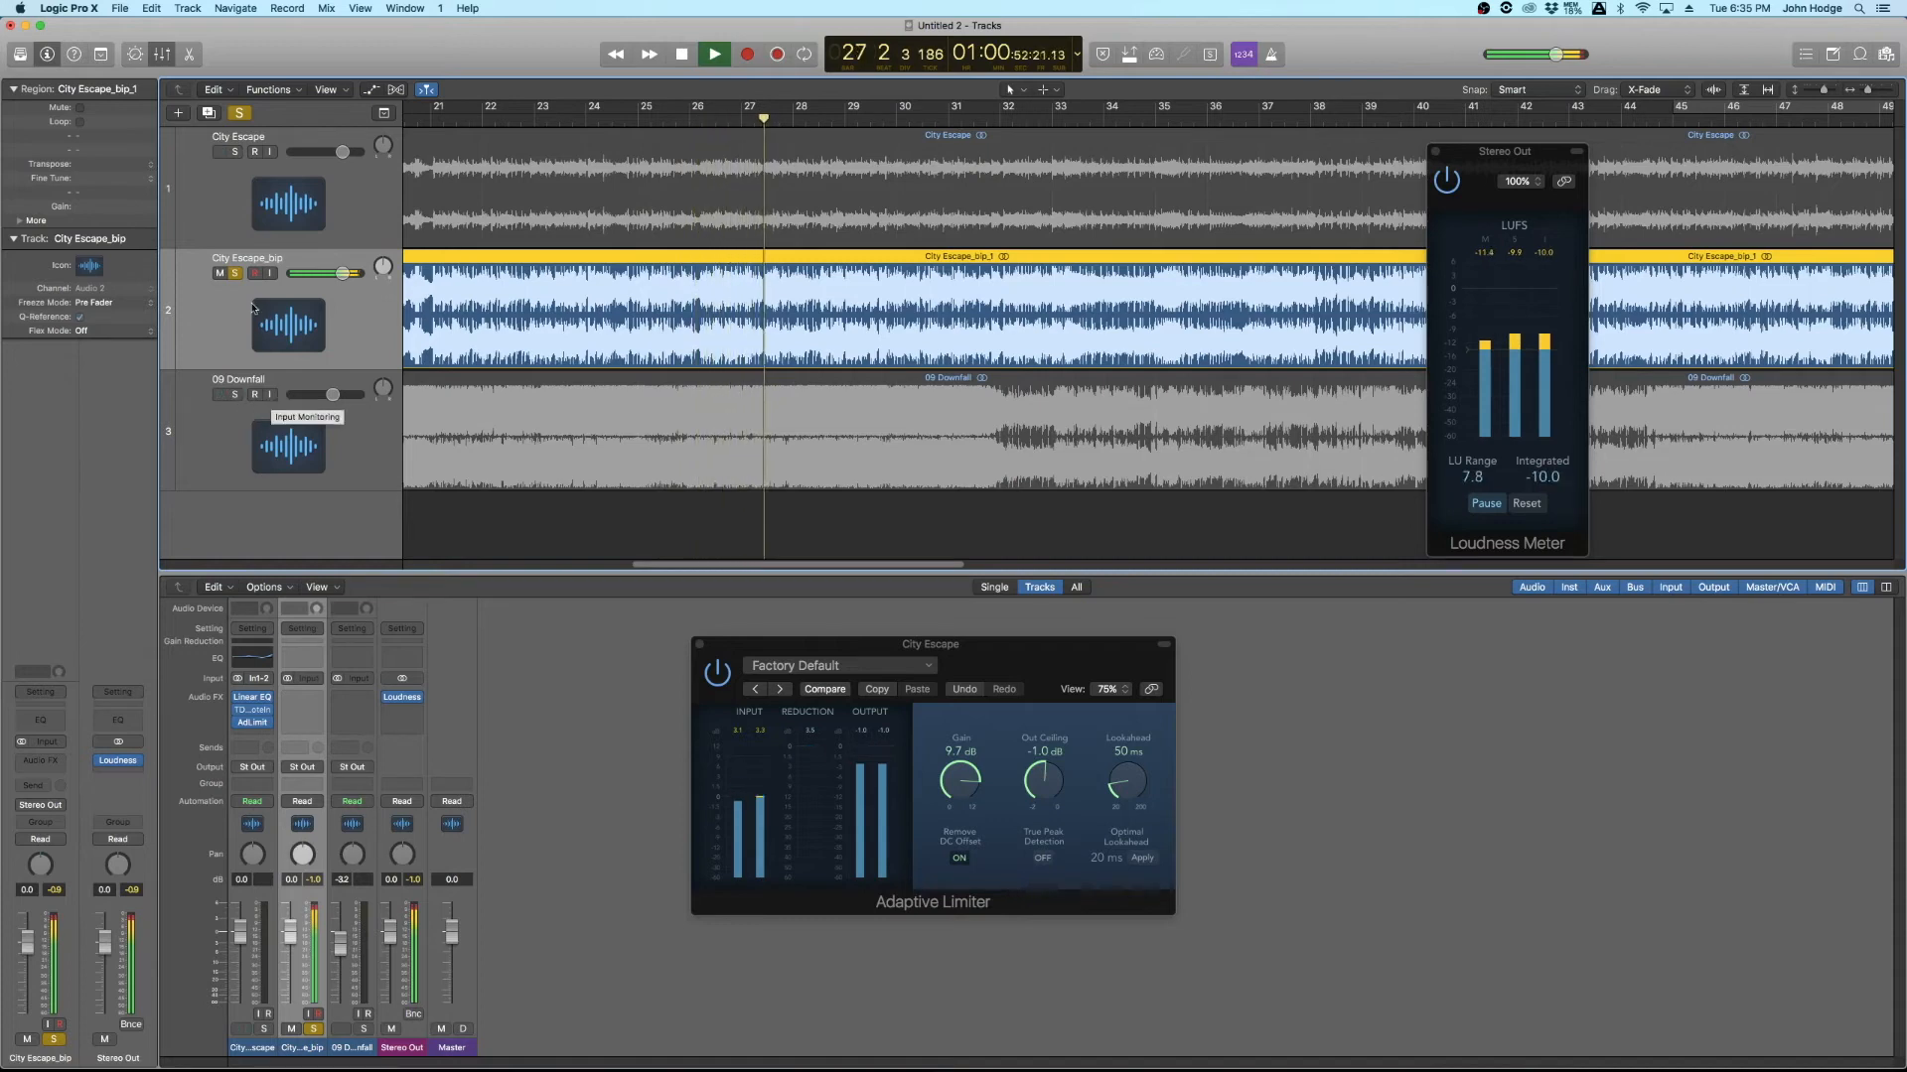
# Step: Alternate the solo between 09 Downfall and City Escape_bip during playback to compare their loudness
pyautogui.click(255, 394)
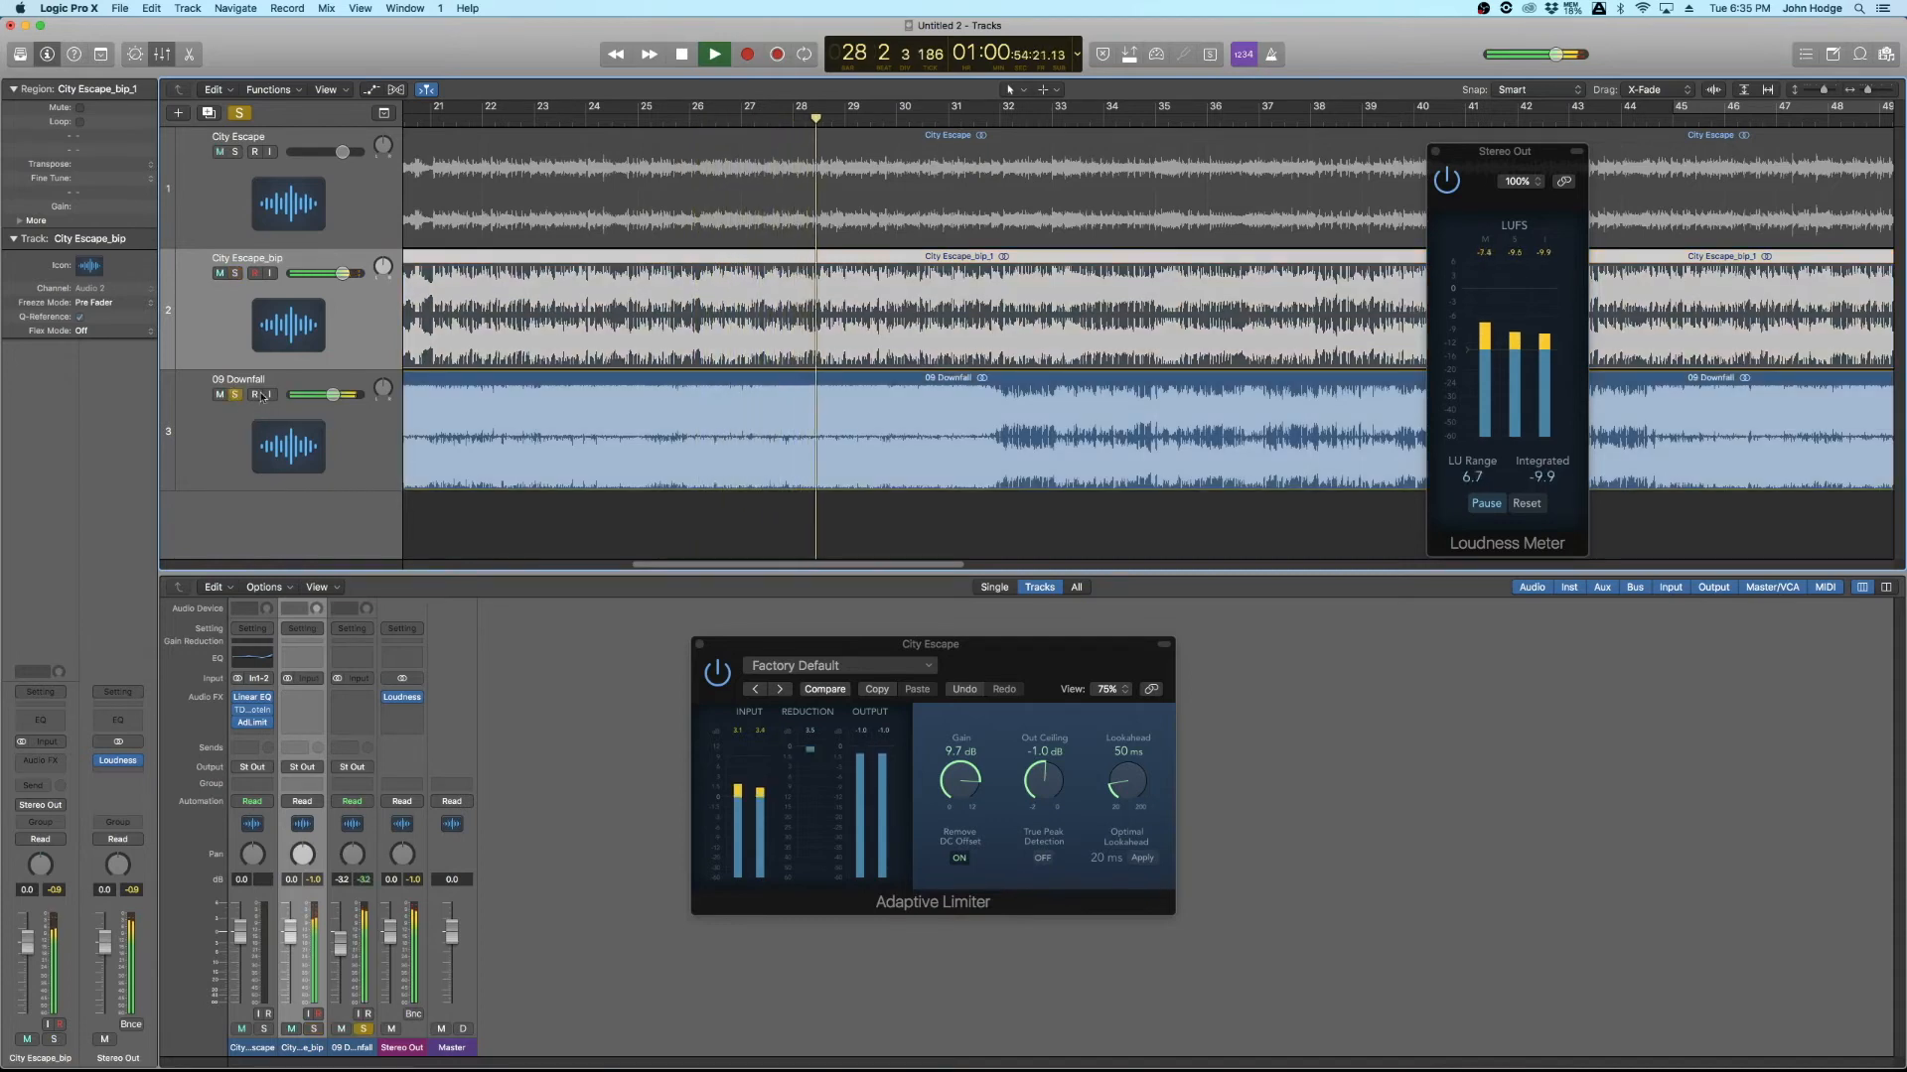
pyautogui.click(236, 275)
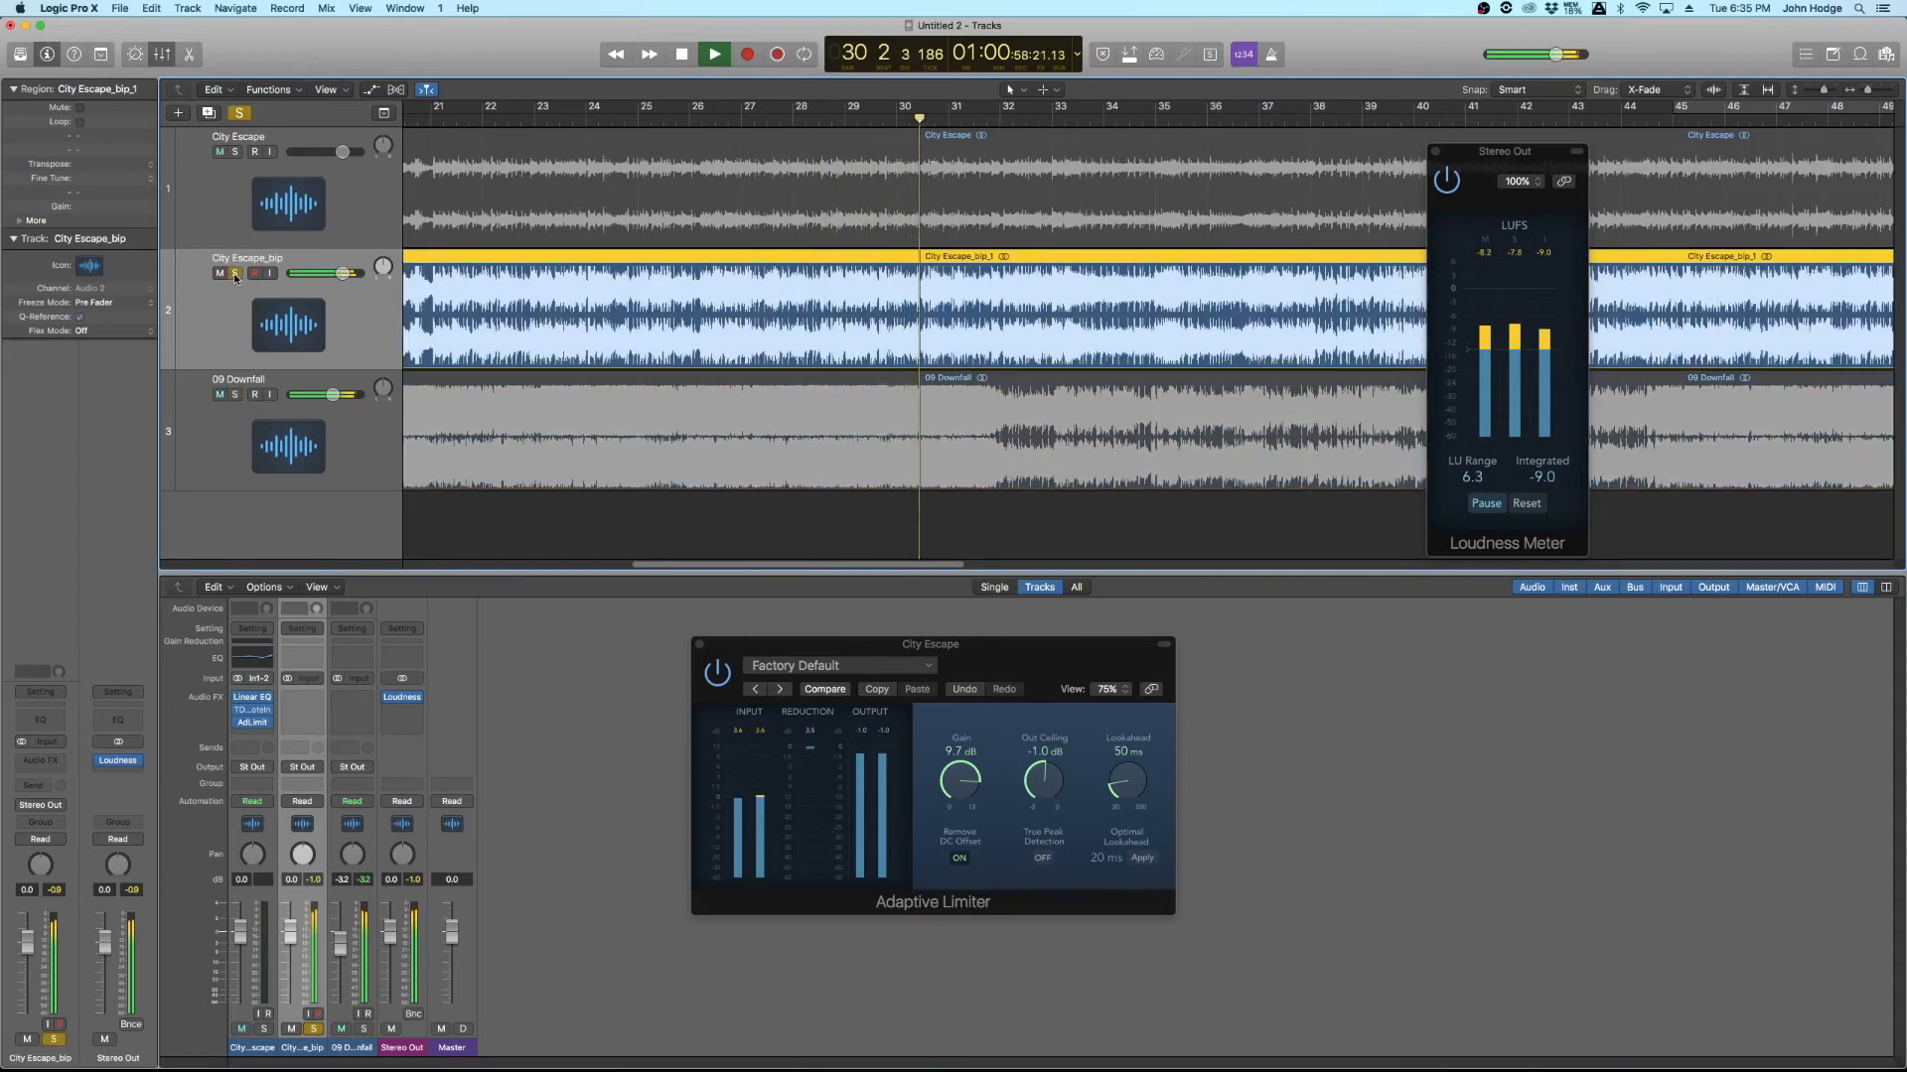
pyautogui.click(236, 396)
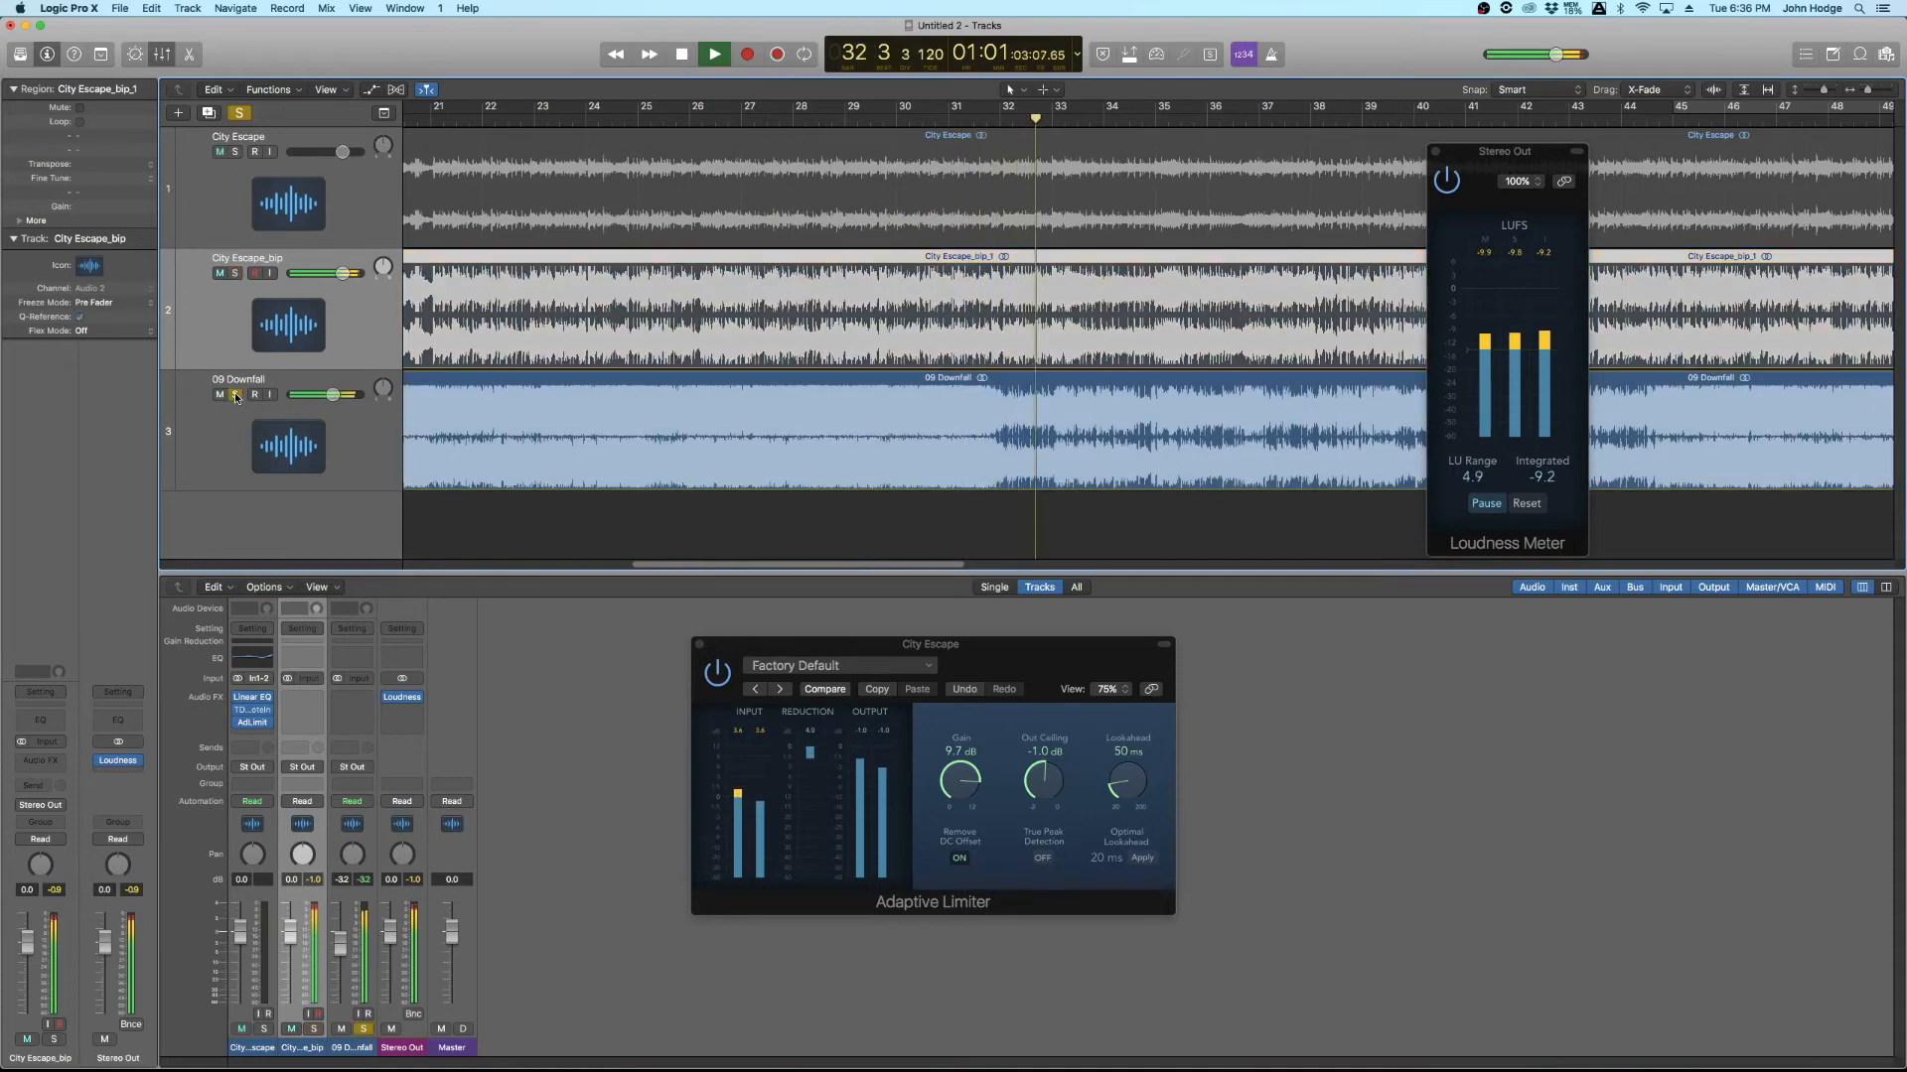
pyautogui.click(246, 324)
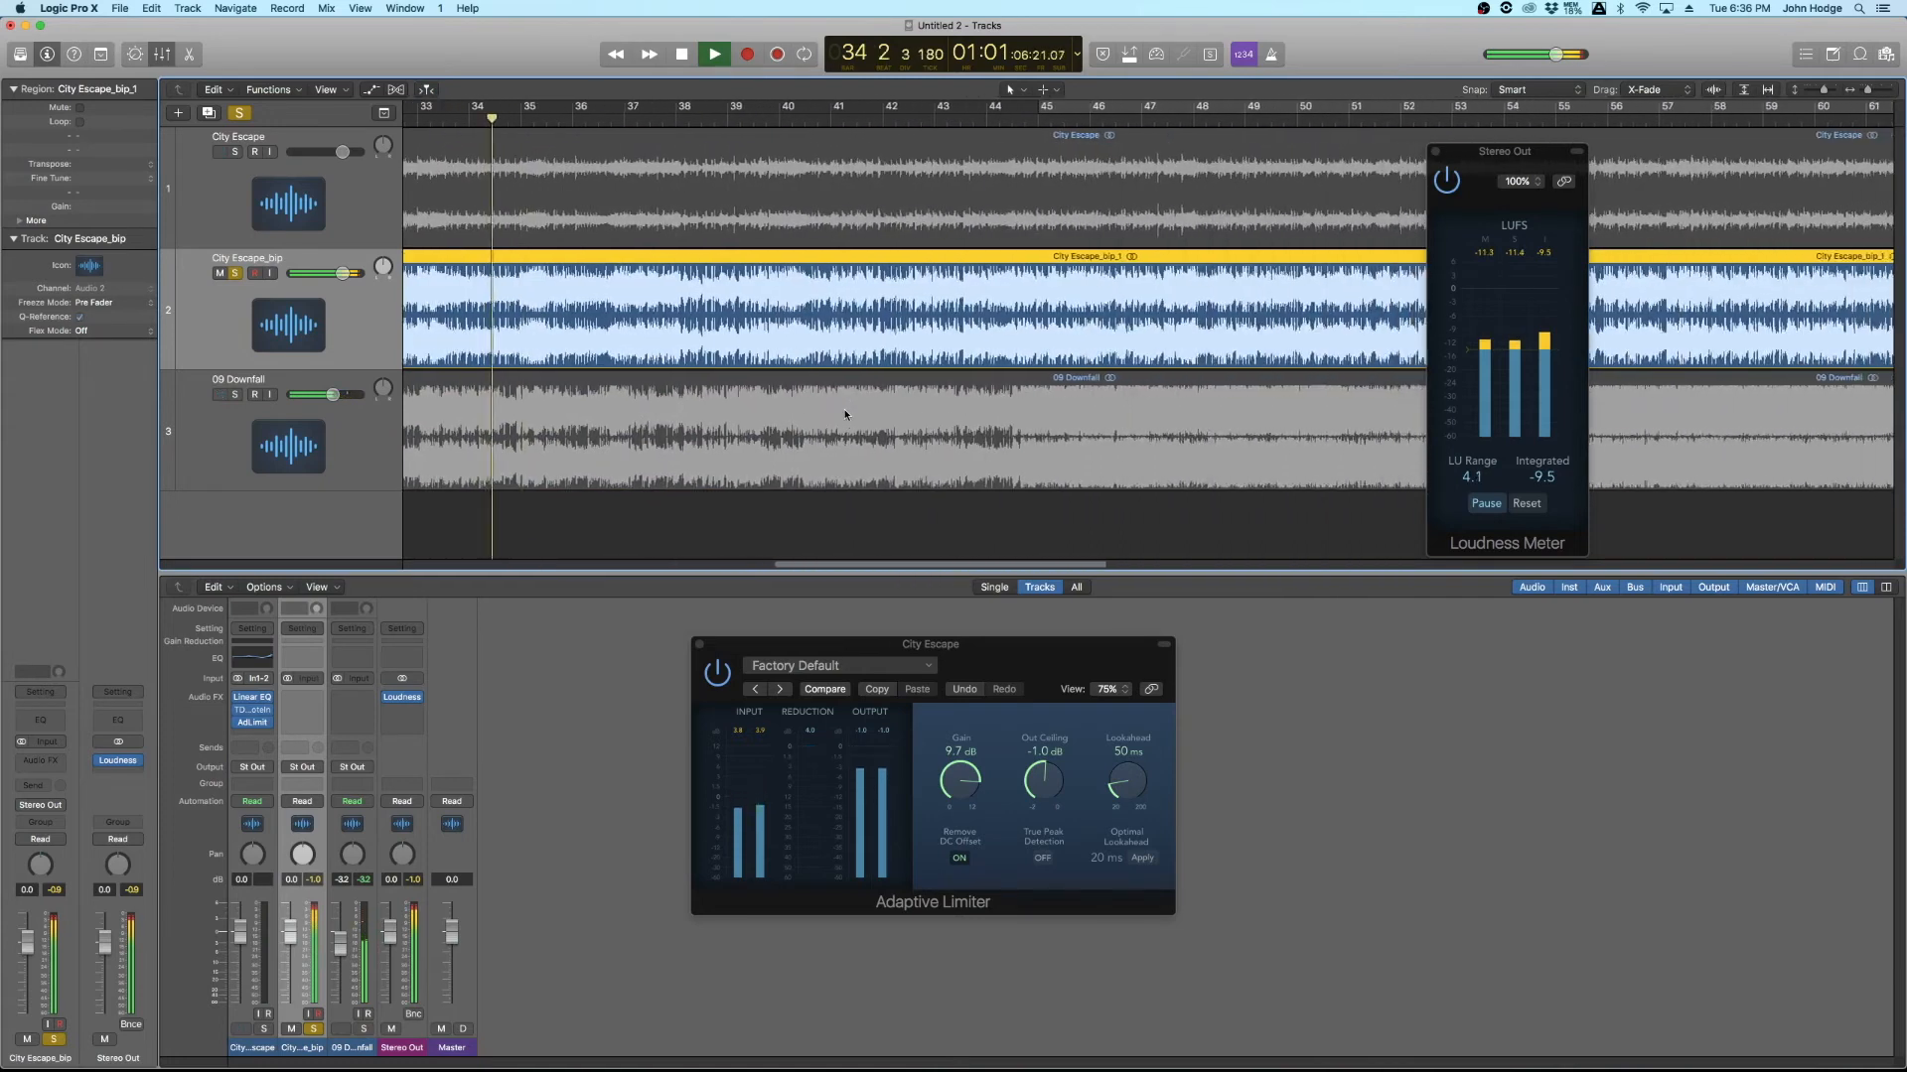
# Step: Compare City Escape_bip with 09 Downfall from bar 44 by alternating the solo, and stop playback on City Escape_bip
pyautogui.hscroll(3, 845, 416)
pyautogui.click(827, 117)
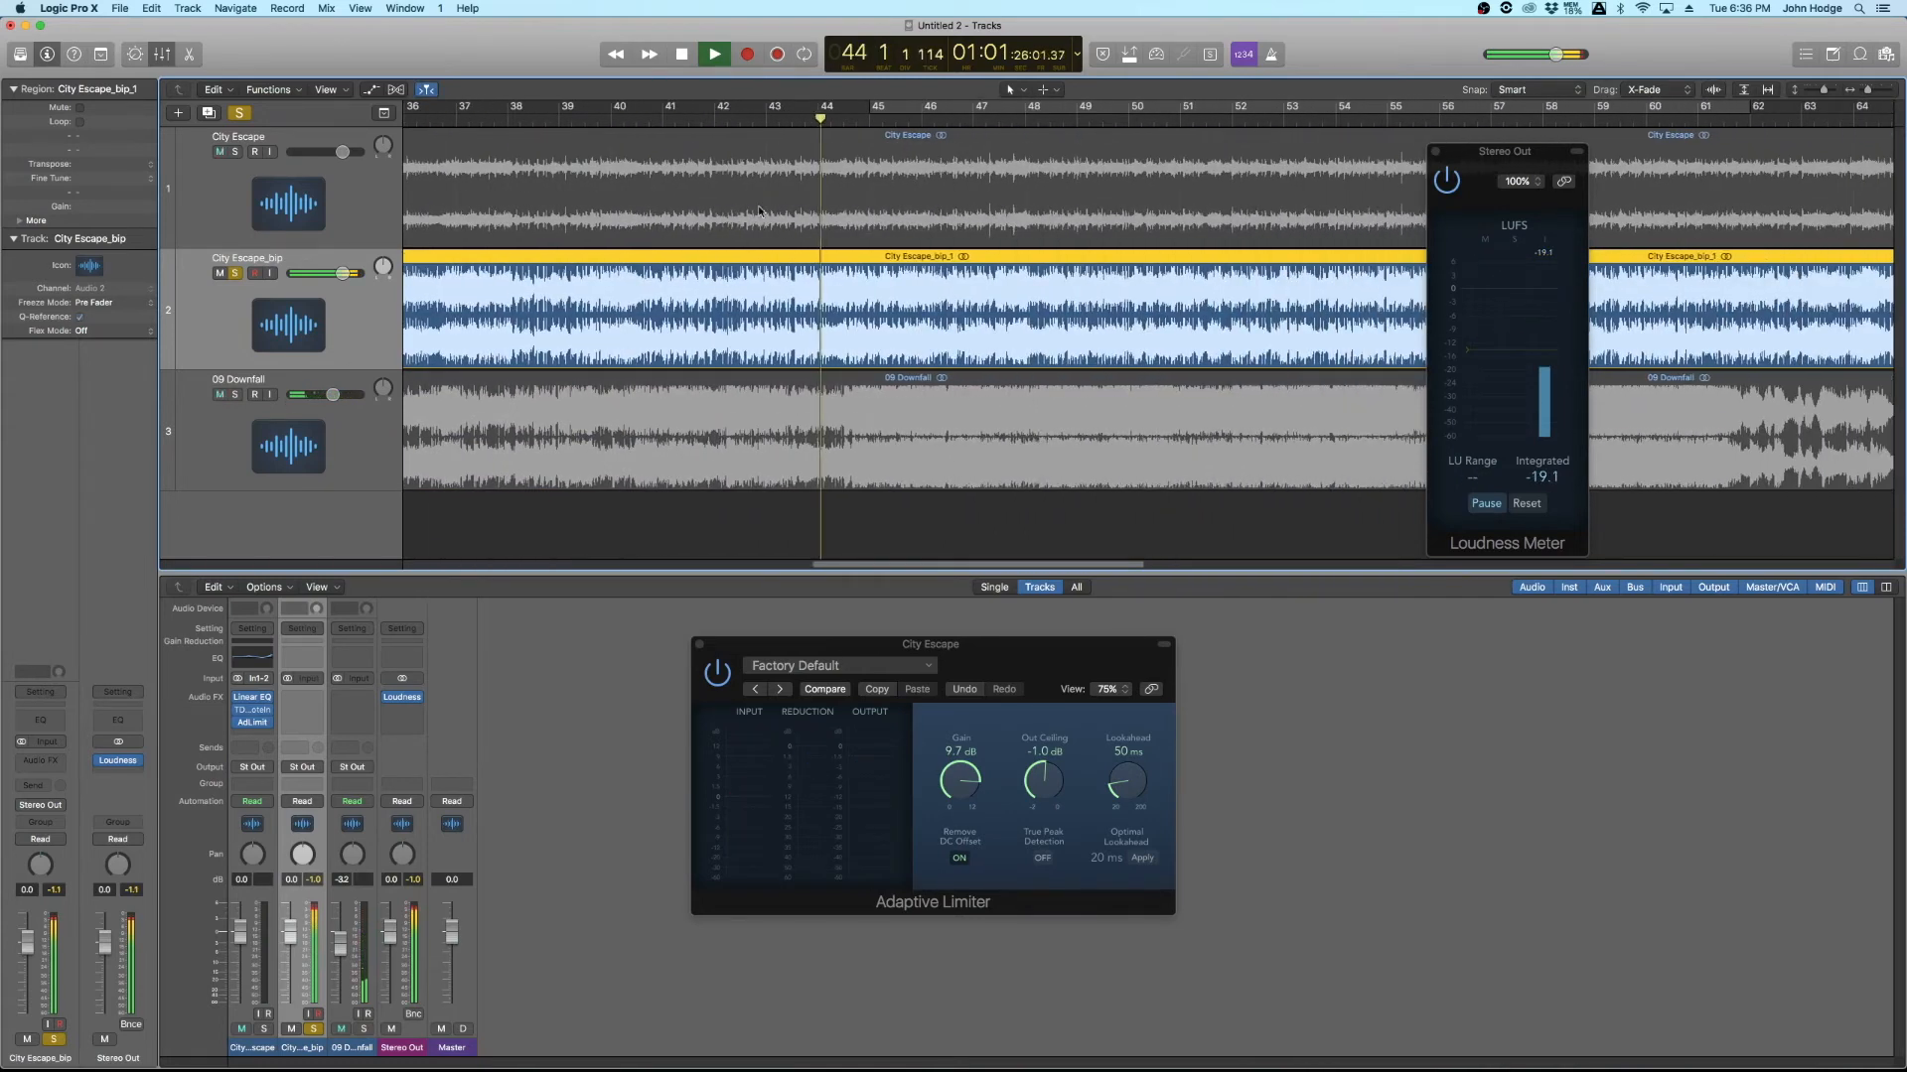
pyautogui.click(236, 396)
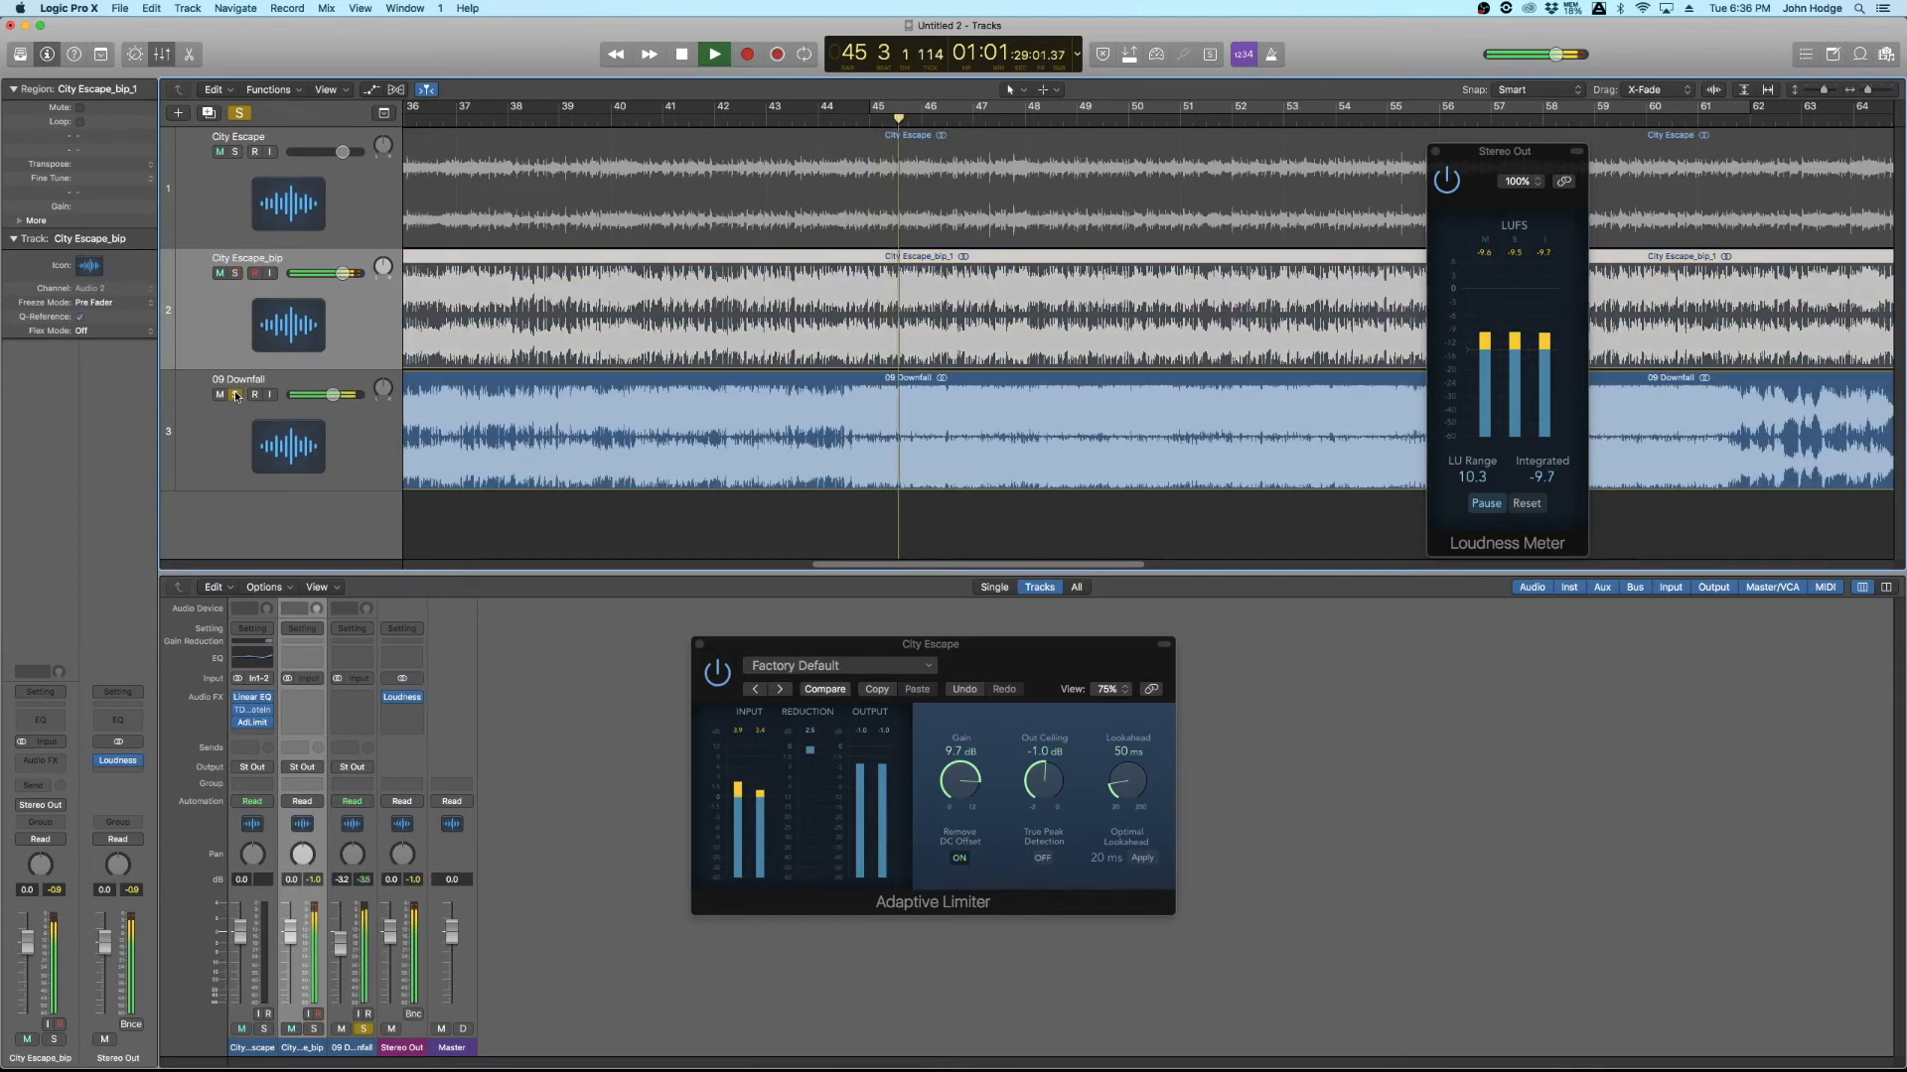
pyautogui.click(236, 275)
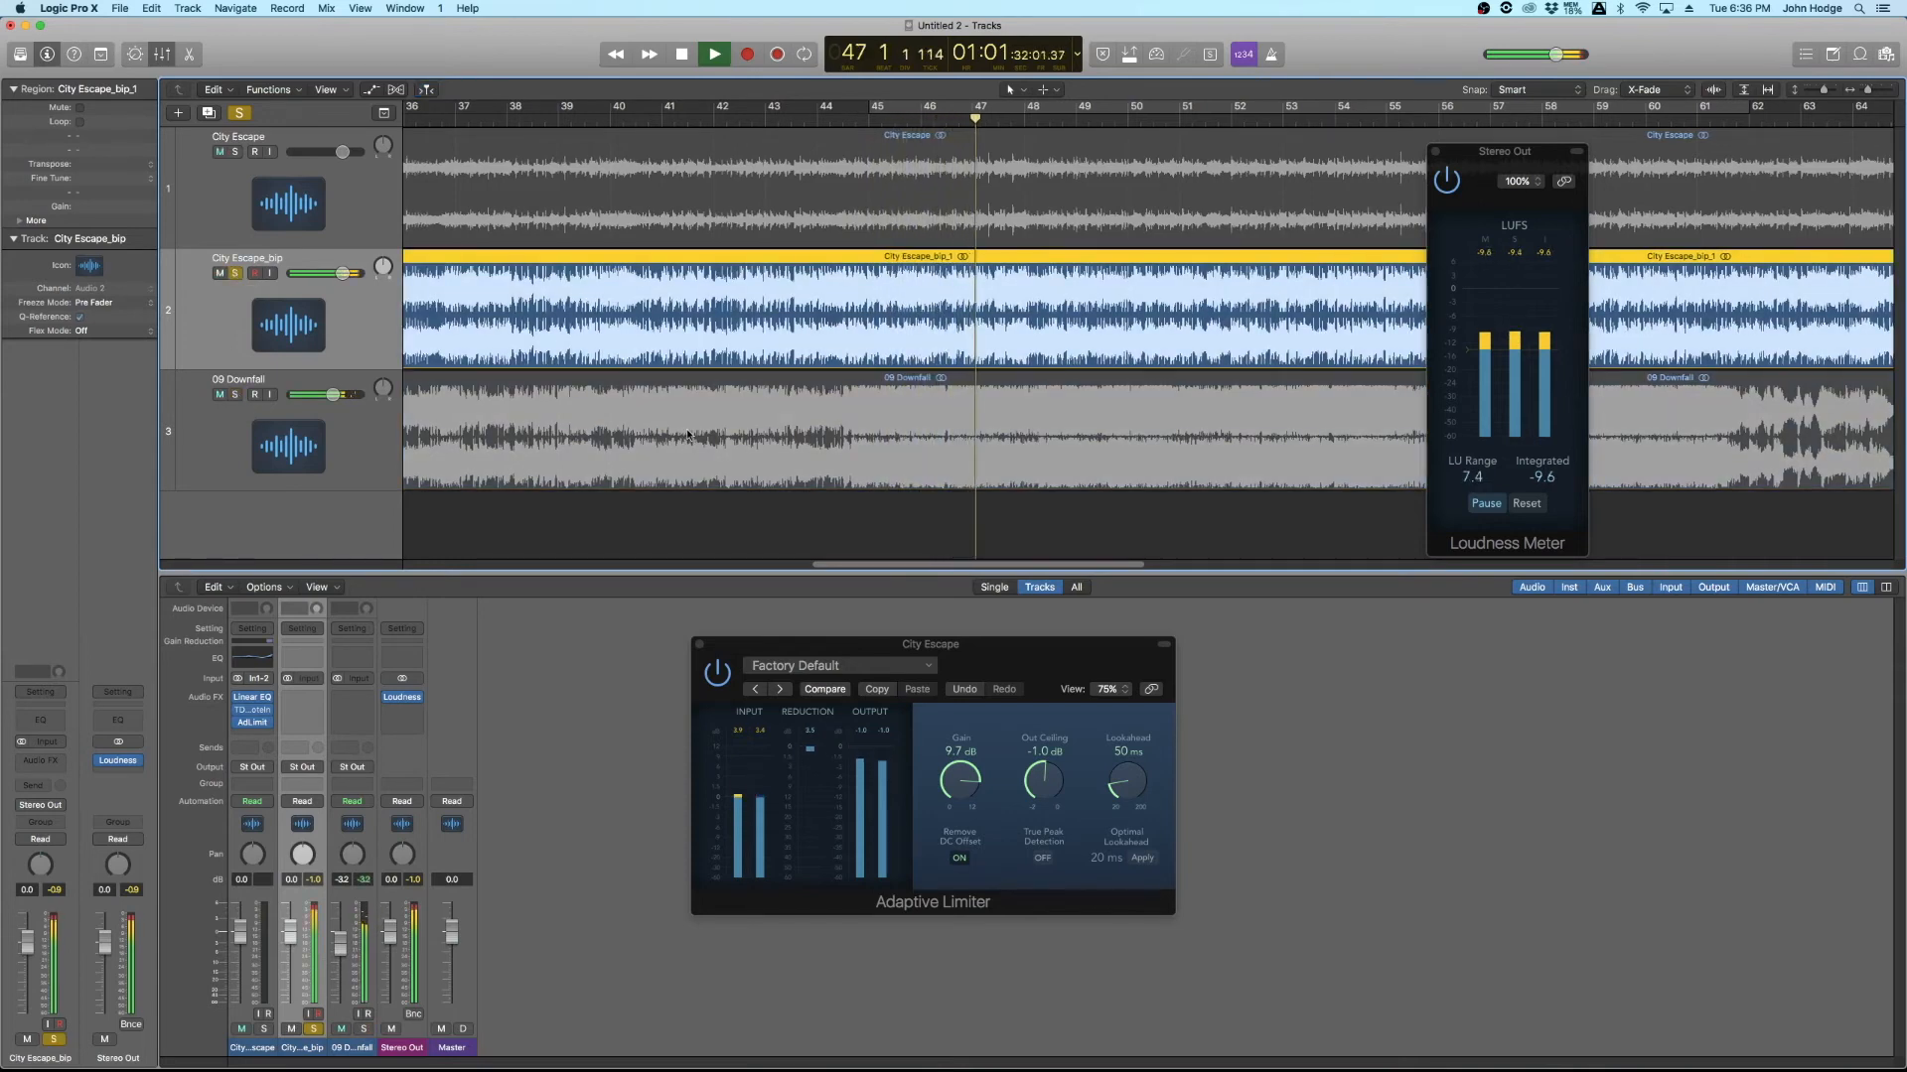
pyautogui.press('space')
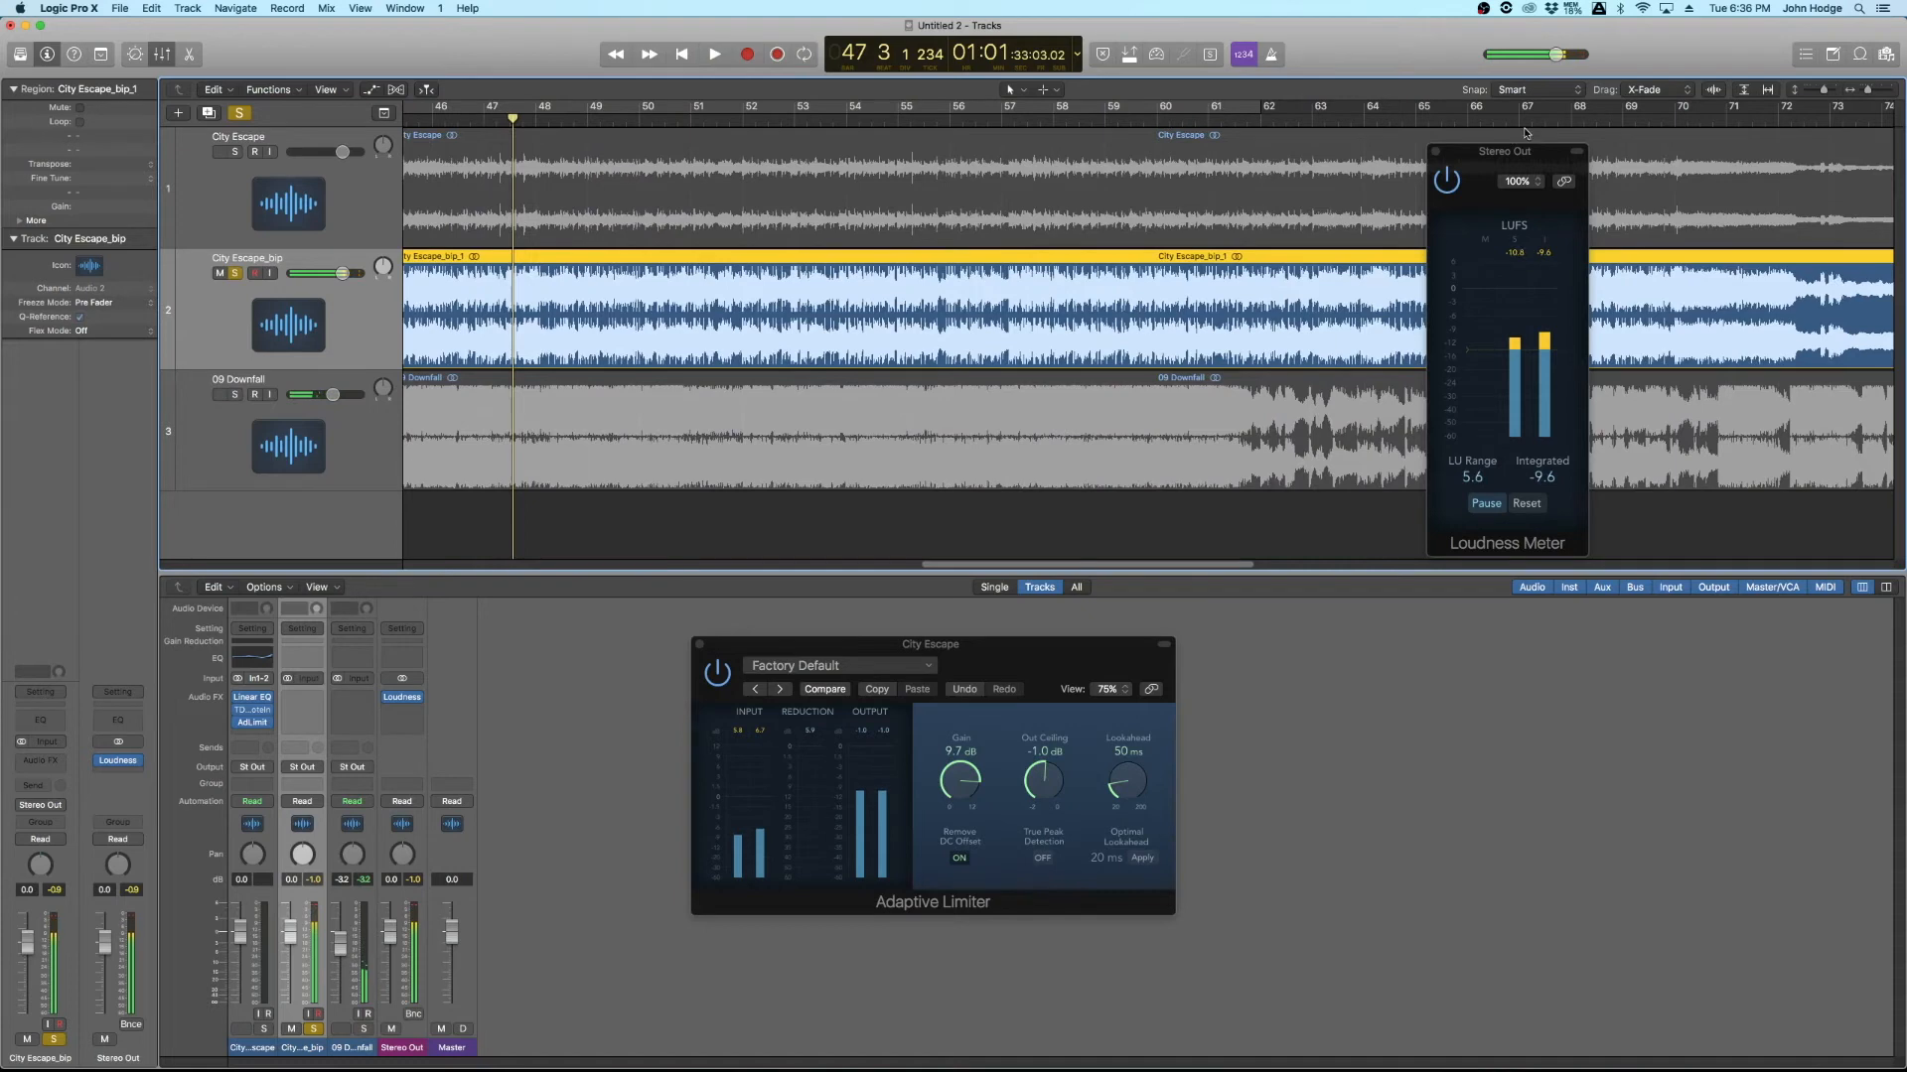
# Step: Close the Loudness Meter and Adaptive Limiter windows and show the full length of all three tracks
pyautogui.click(1436, 151)
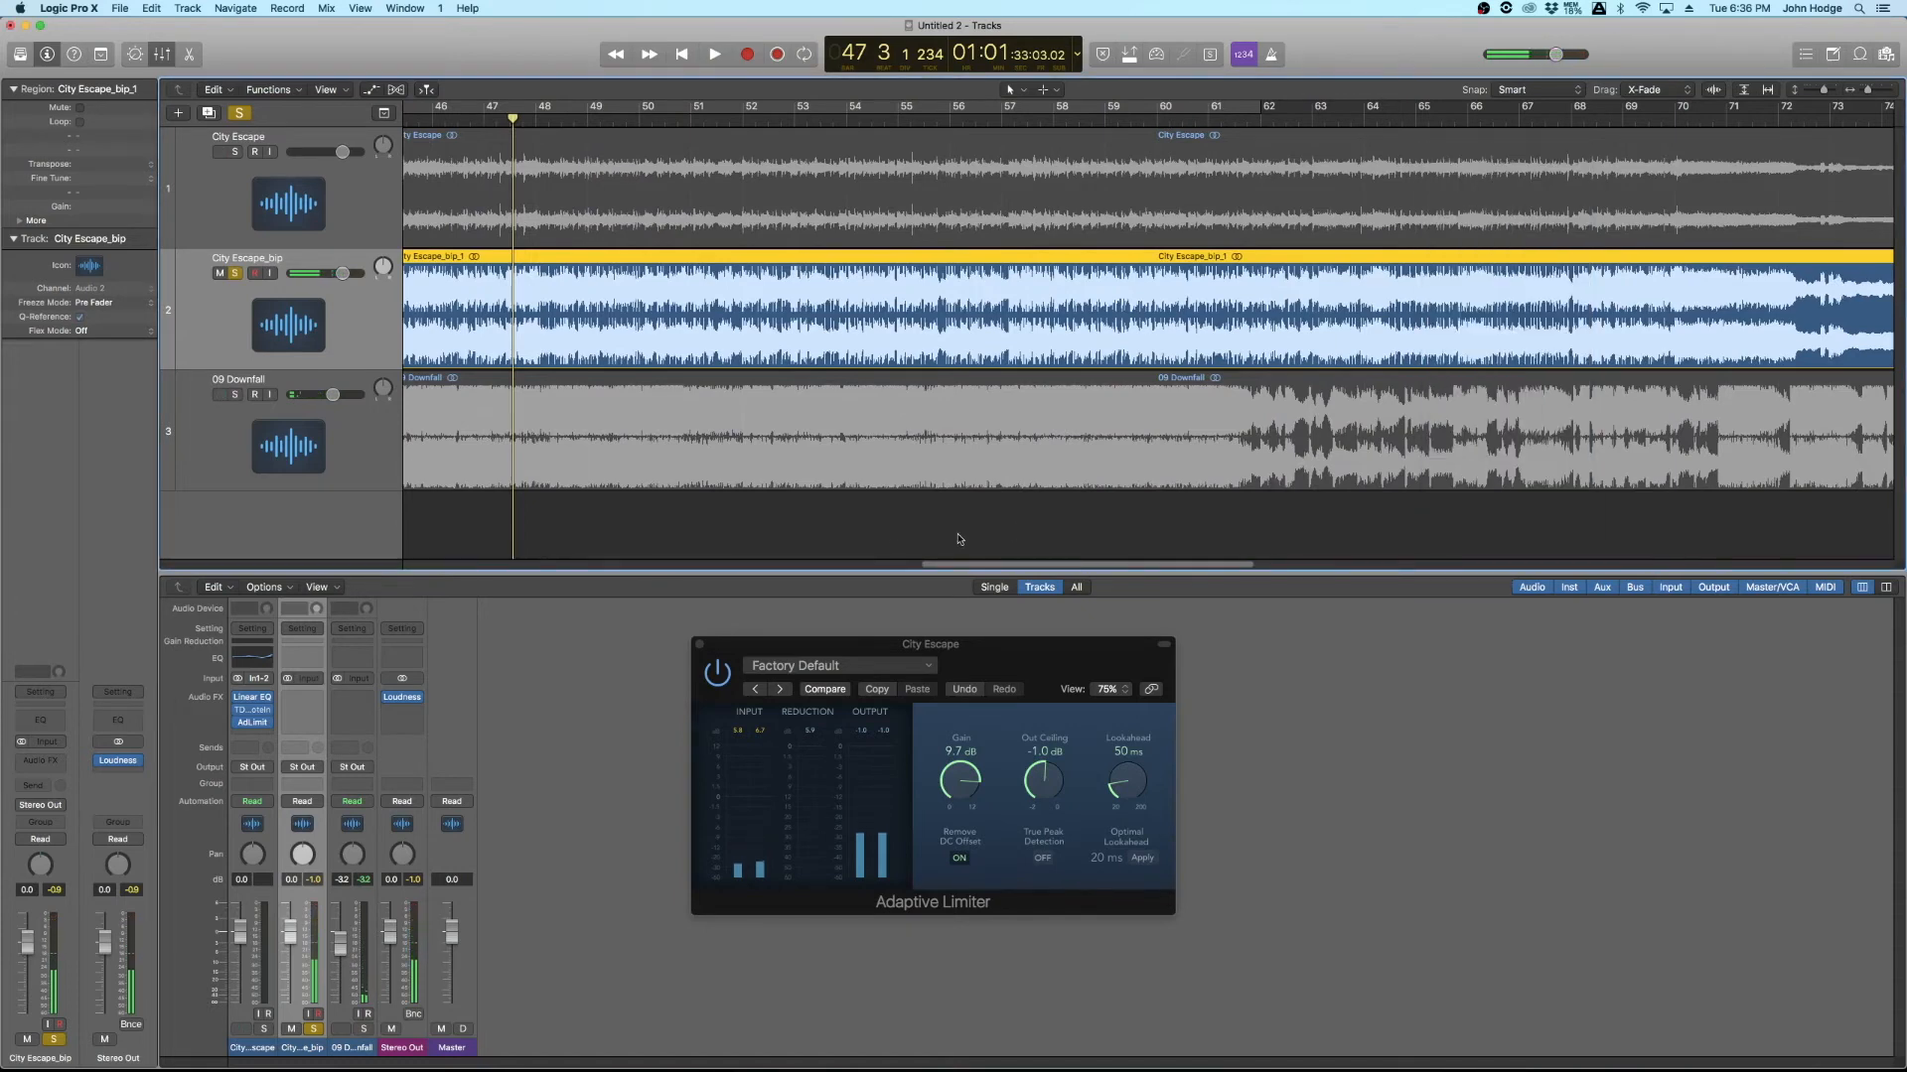
pyautogui.click(698, 645)
pyautogui.scroll(-3, 740, 467)
pyautogui.hscroll(-10, 739, 463)
pyautogui.scroll(3, 683, 457)
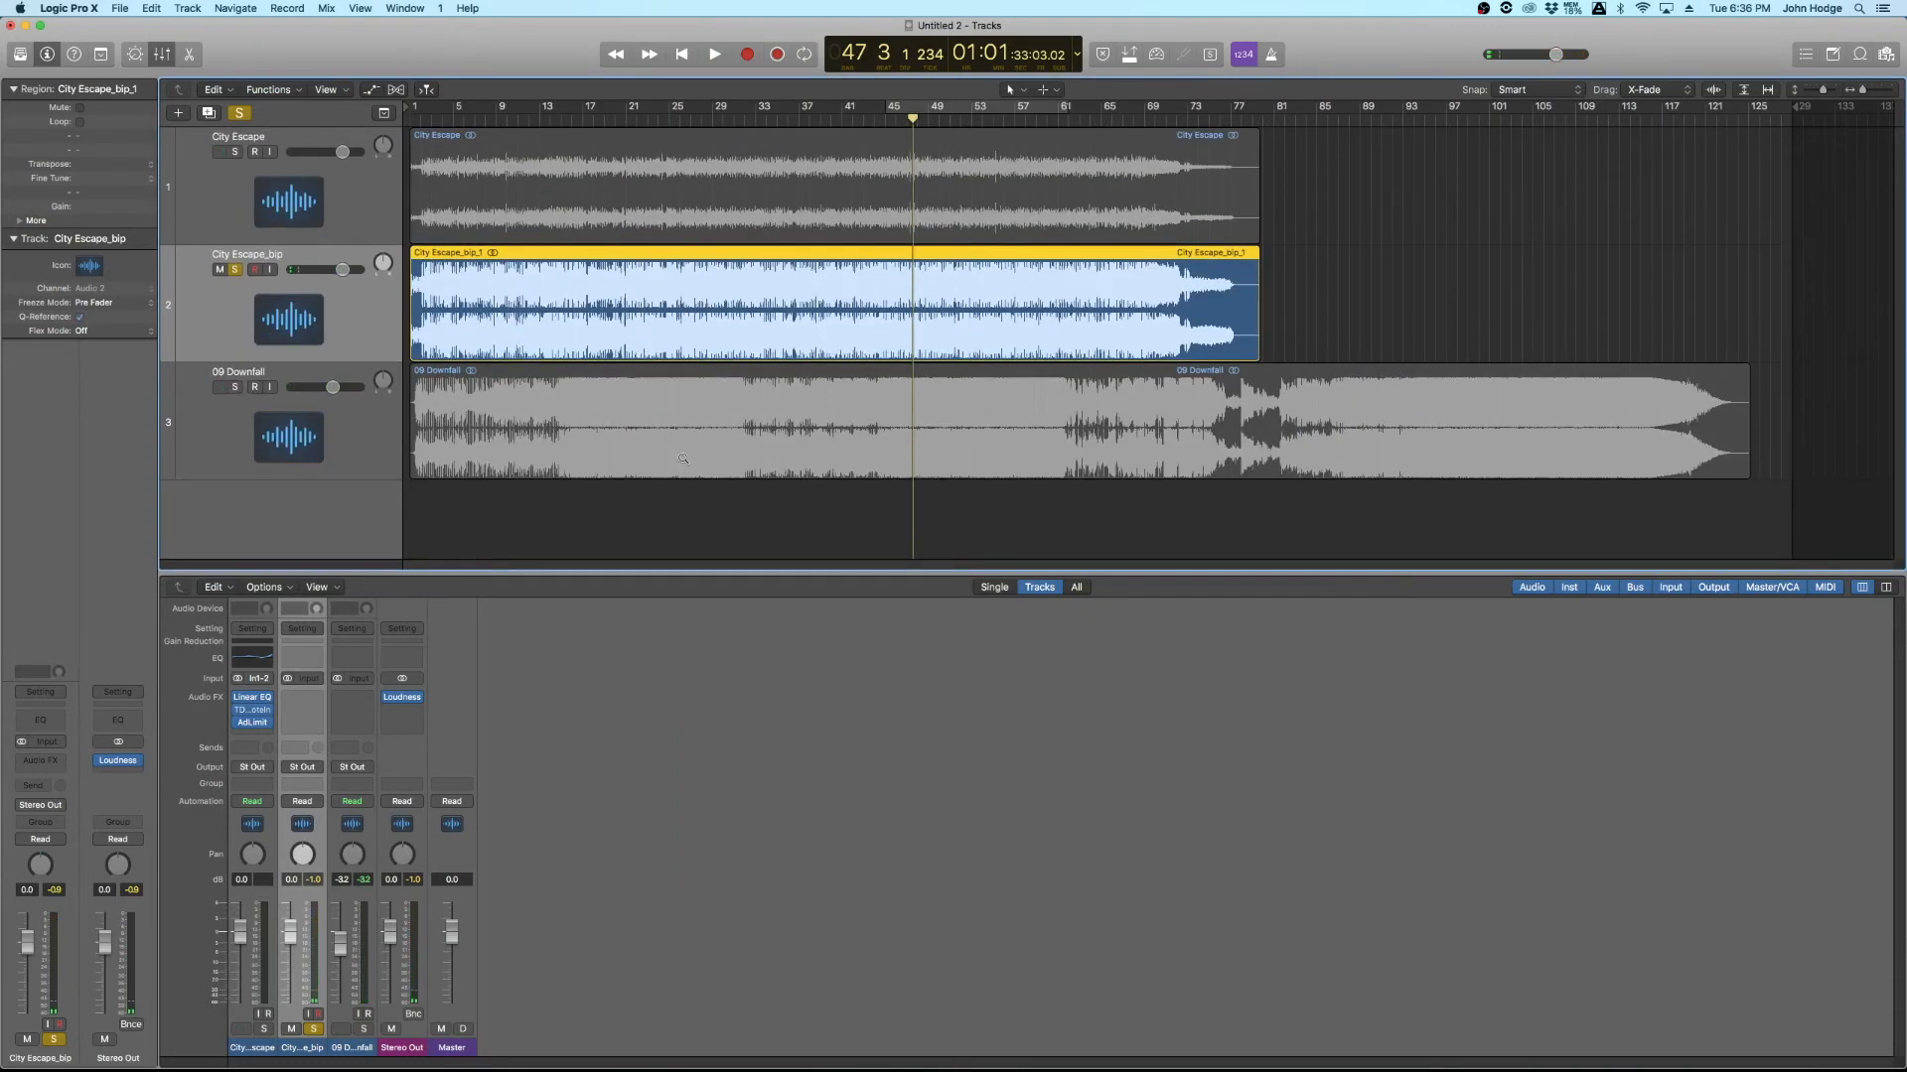